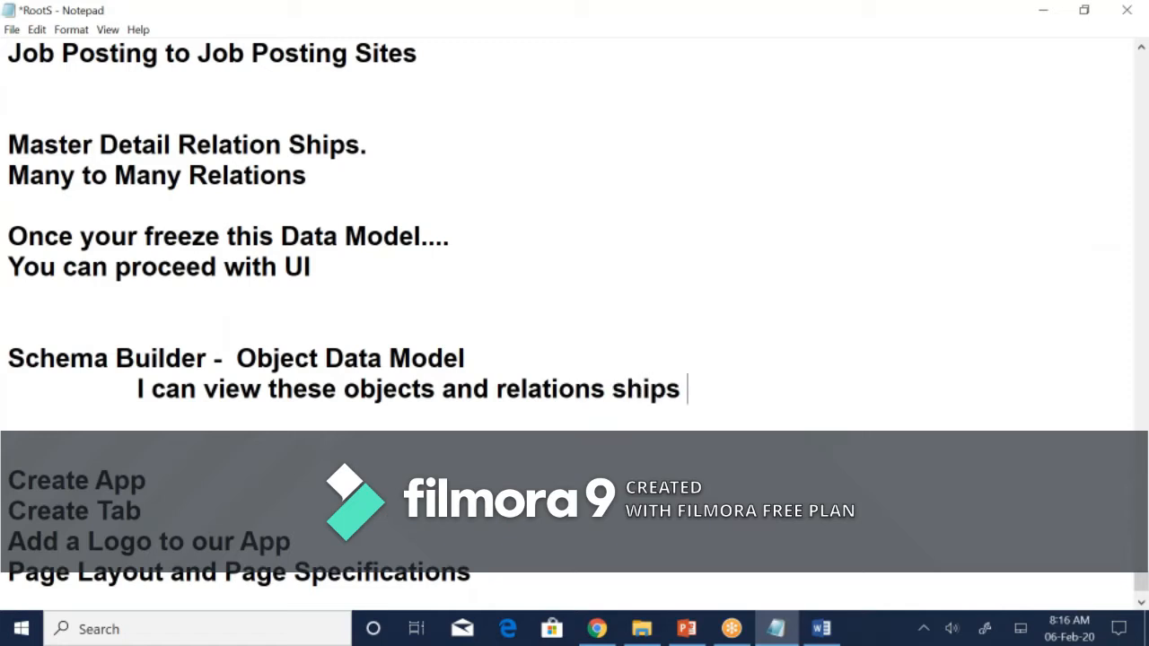
- Continue the Schema Builder note with "in Schema Builder, where you can see the objects and relations ships"
{"action": "type", "text": "in Schema "}
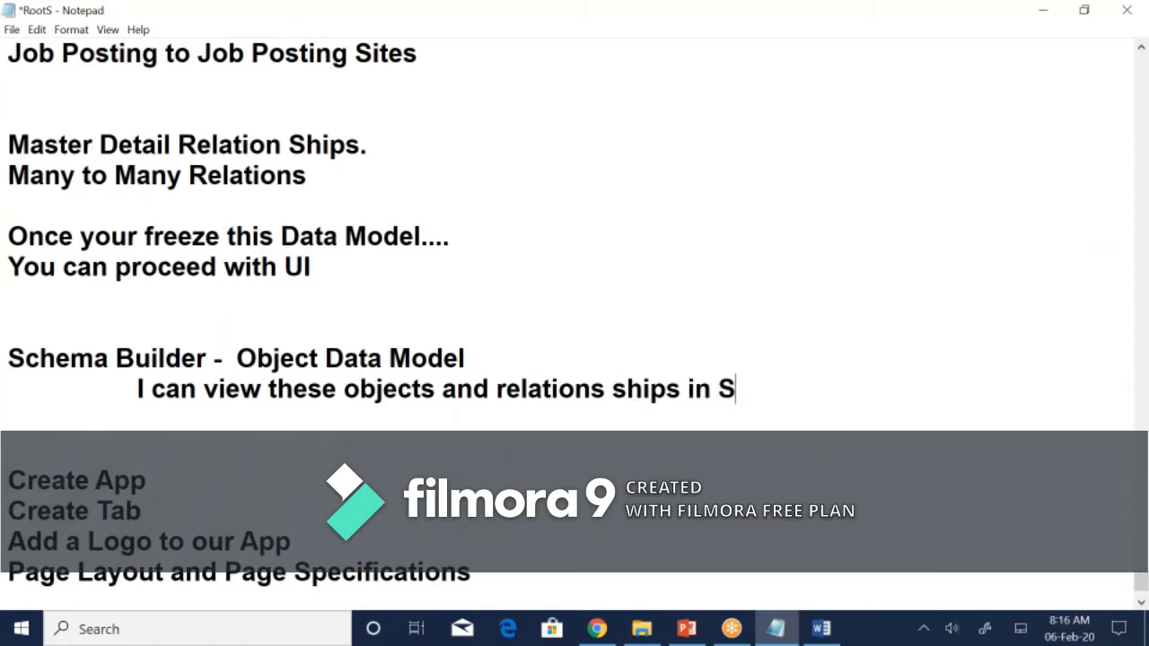
{"action": "type", "text": "Builder,"}
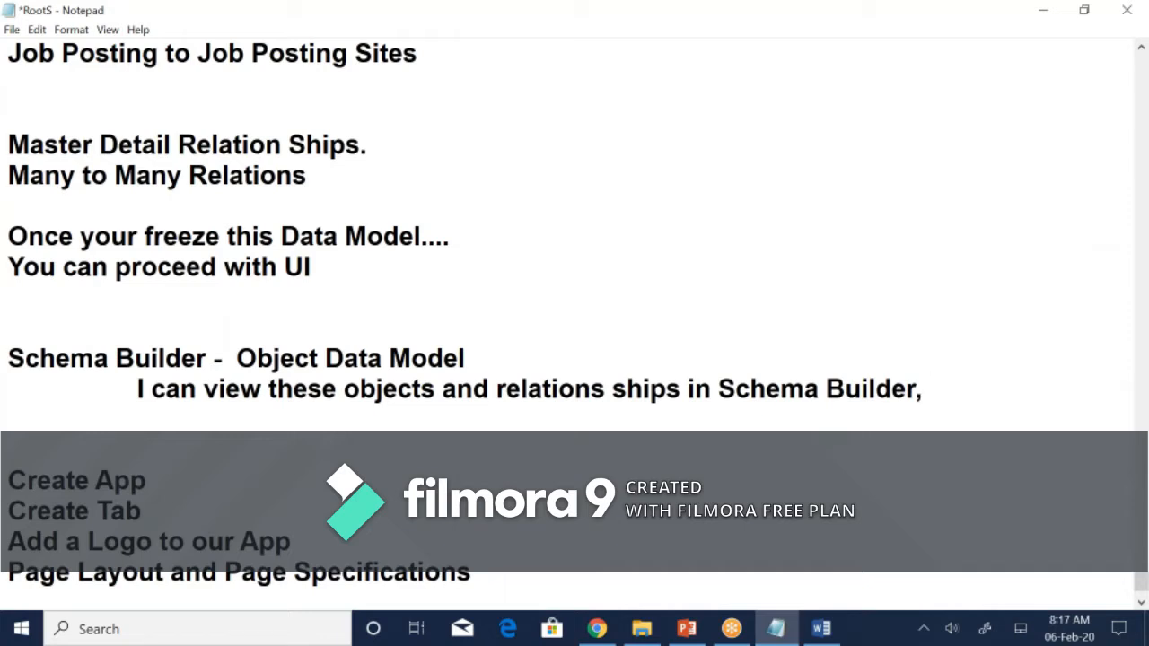
{"action": "type", "text": " where yo"}
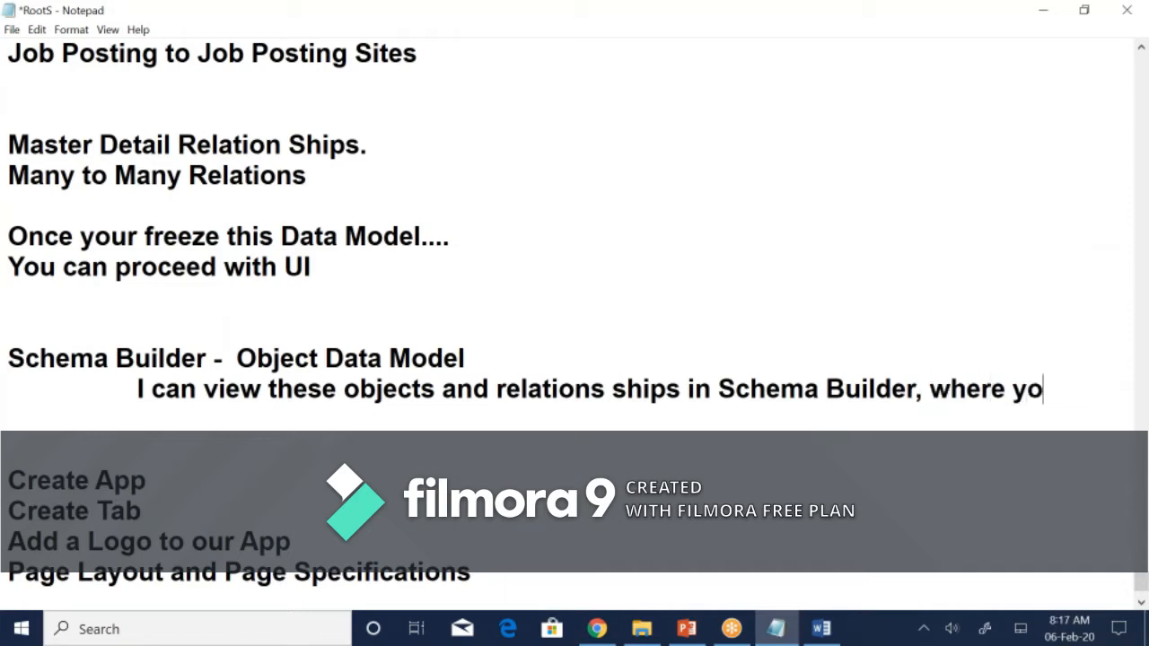
{"action": "type", "text": "u can see the "}
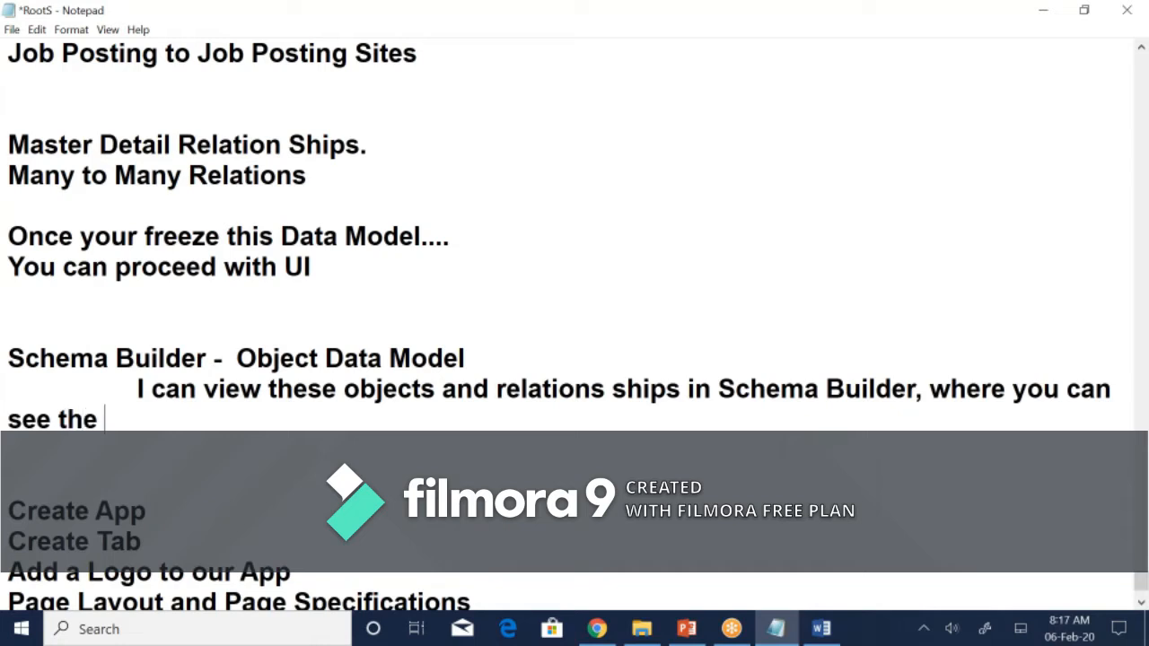
{"action": "type", "text": "objects and rela"}
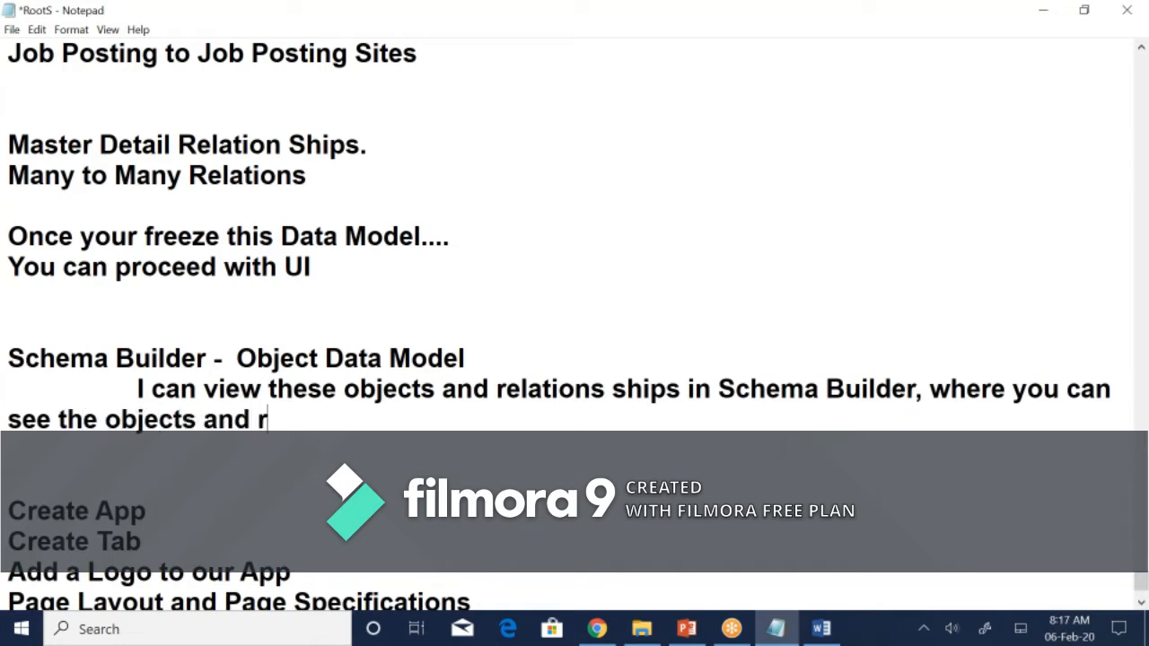
{"action": "type", "text": "tions hsip"}
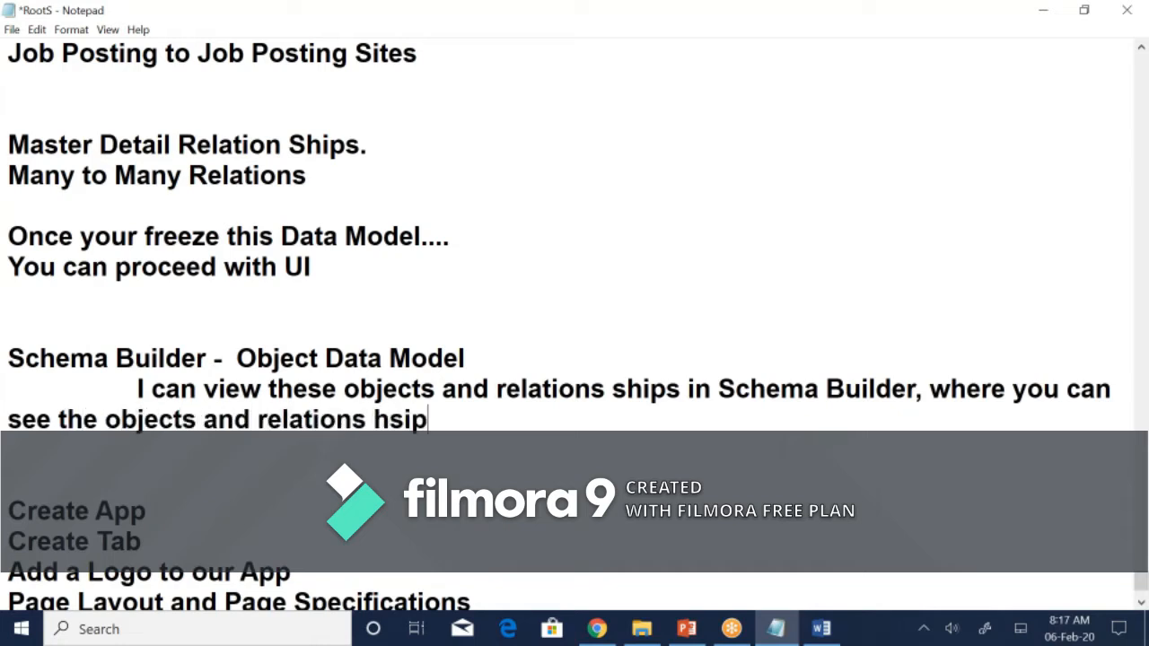
{"action": "key", "text": "BackSpace"}
{"action": "key", "text": "BackSpace"}
{"action": "key", "text": "BackSpace"}
{"action": "key", "text": "BackSpace"}
{"action": "type", "text": "ships i a"}
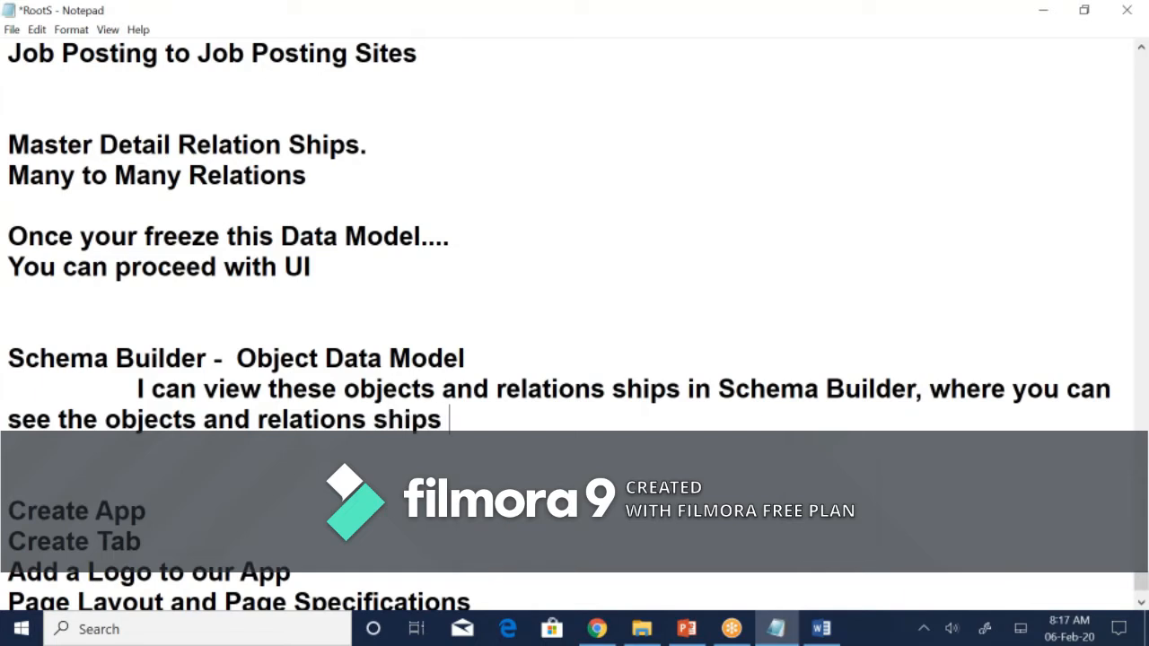
- Finish the sentence about viewing objects with "in a Graphical Represenation"
{"action": "key", "text": "BackSpace"}
{"action": "key", "text": "BackSpace"}
{"action": "type", "text": "n a Graphical "}
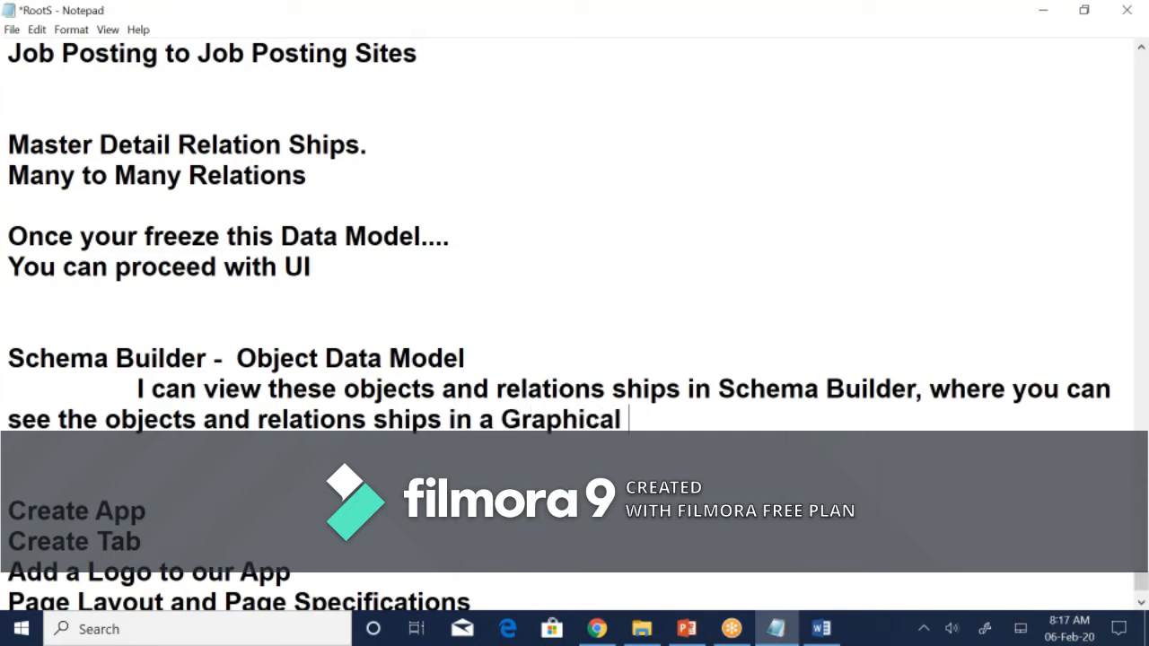
{"action": "type", "text": "Repre"}
{"action": "key", "text": "BackSpace"}
{"action": "type", "text": "resne"}
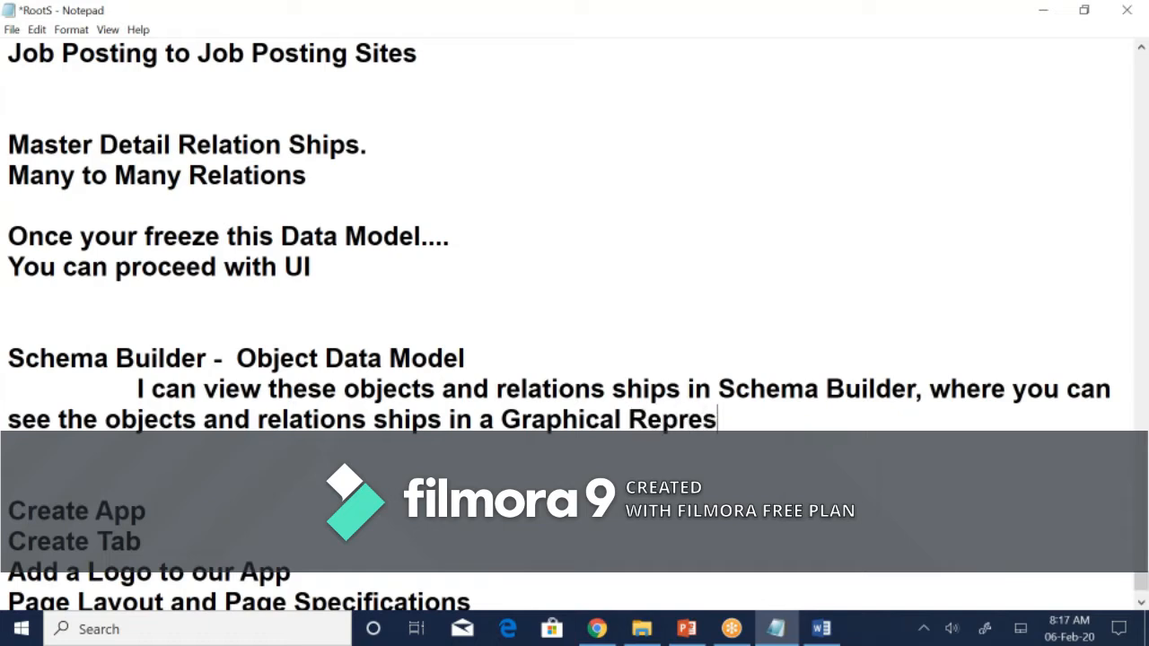
{"action": "key", "text": "BackSpace"}
{"action": "key", "text": "BackSpace"}
{"action": "type", "text": "enation"}
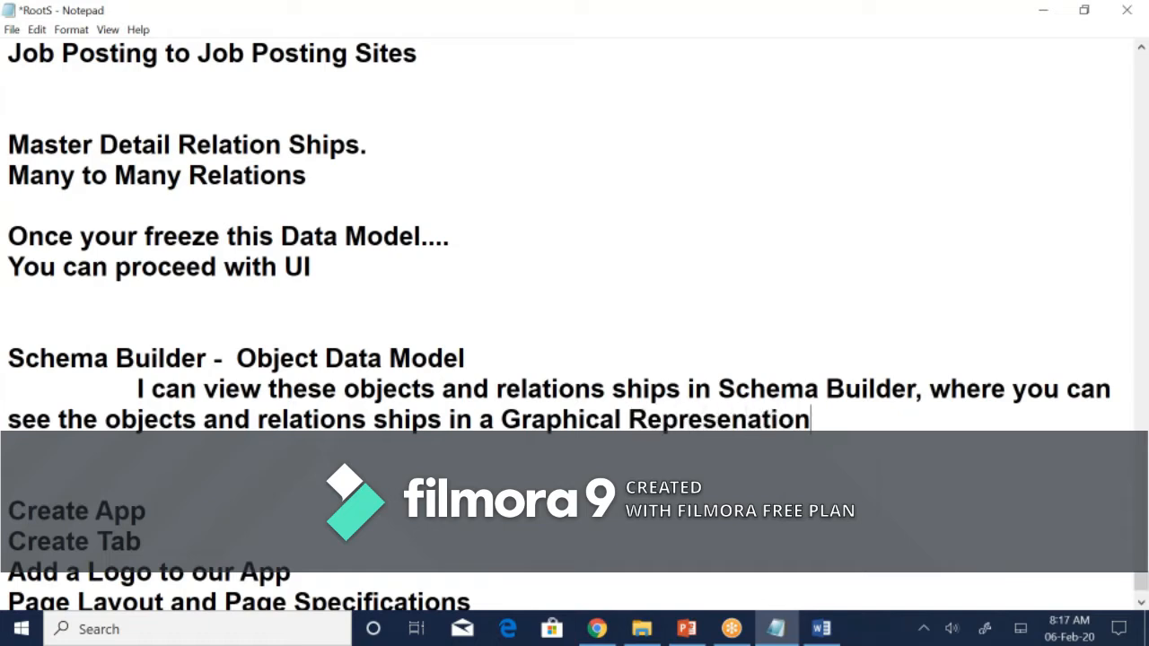
- Start a new indented line below the sentence reading "You can also create new objects"
{"action": "key", "text": "Return"}
{"action": "key", "text": "Tab"}
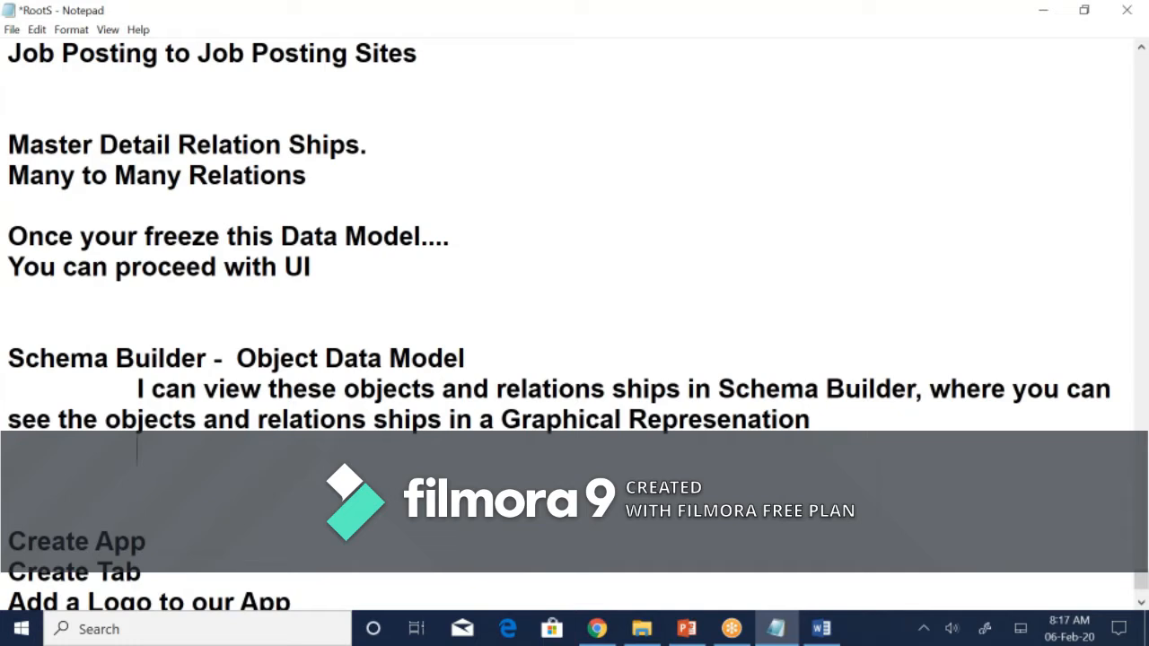
{"action": "type", "text": "You can als"}
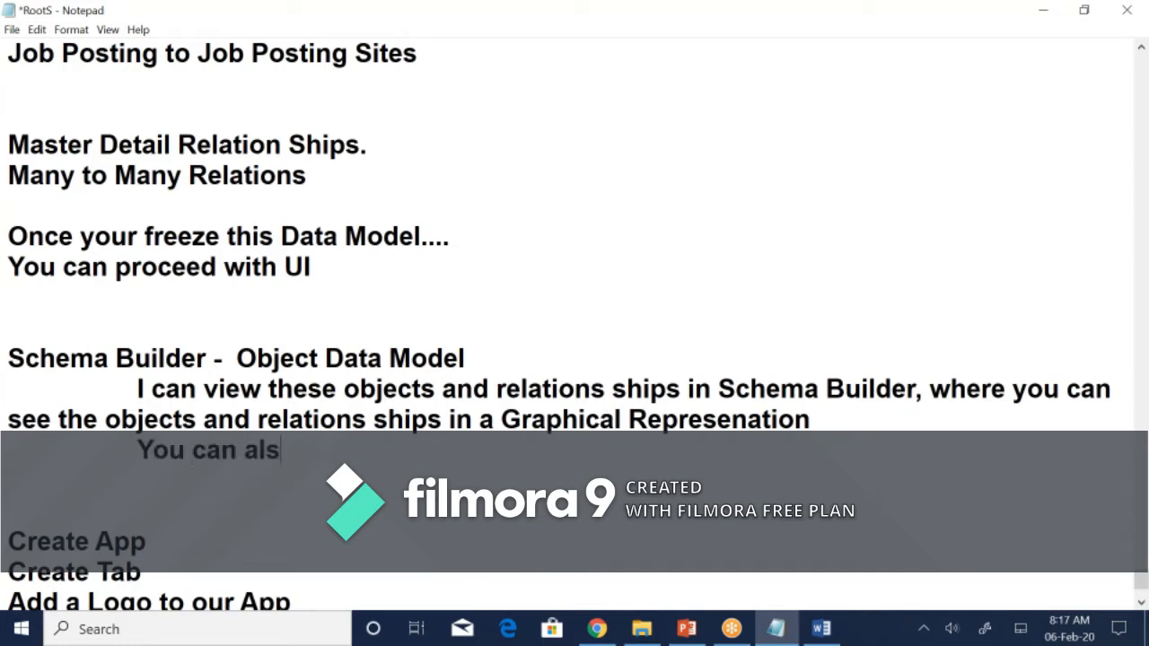
{"action": "type", "text": "o create"}
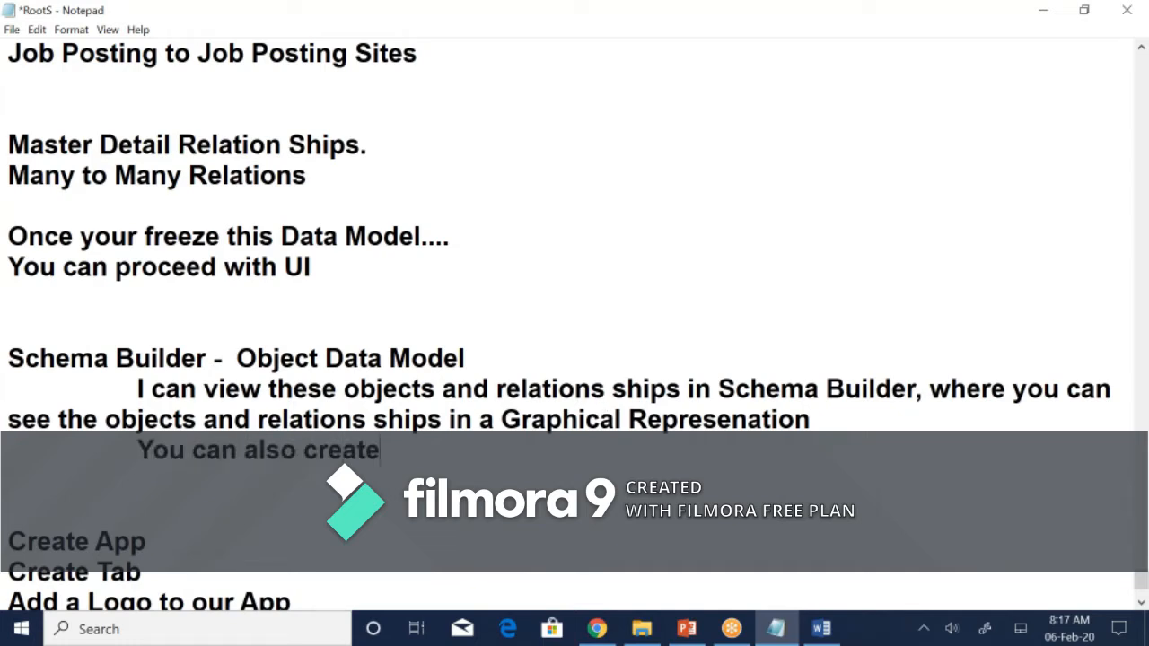
{"action": "type", "text": " new objetc"}
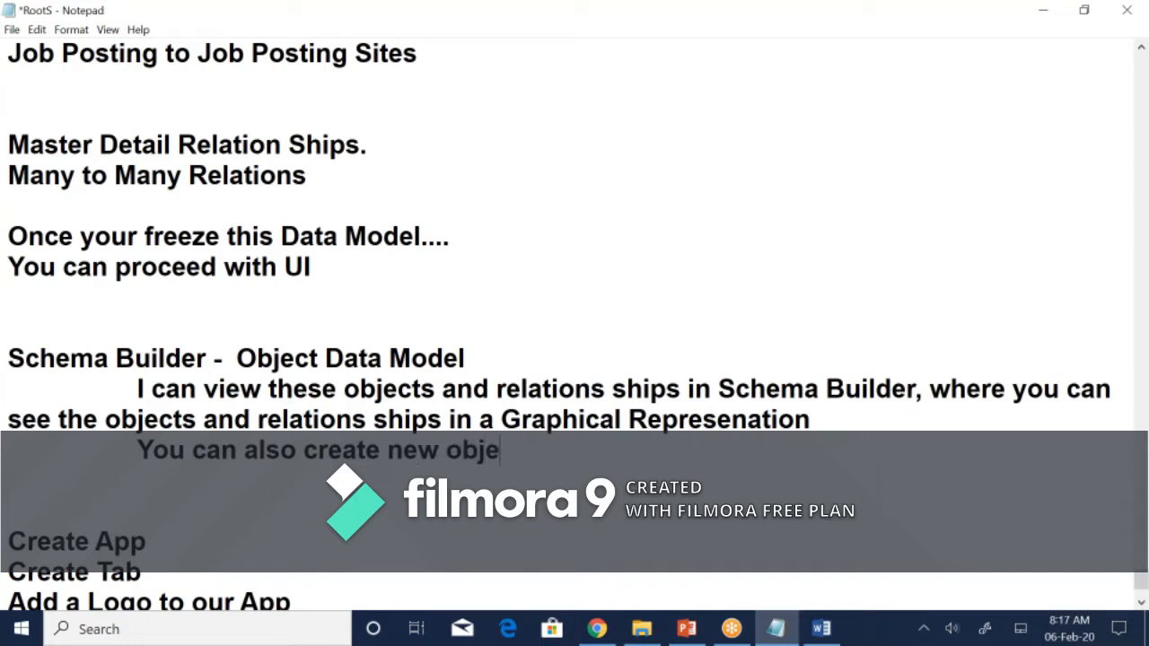
{"action": "key", "text": "BackSpace"}
{"action": "key", "text": "BackSpace"}
{"action": "type", "text": "ts a"}
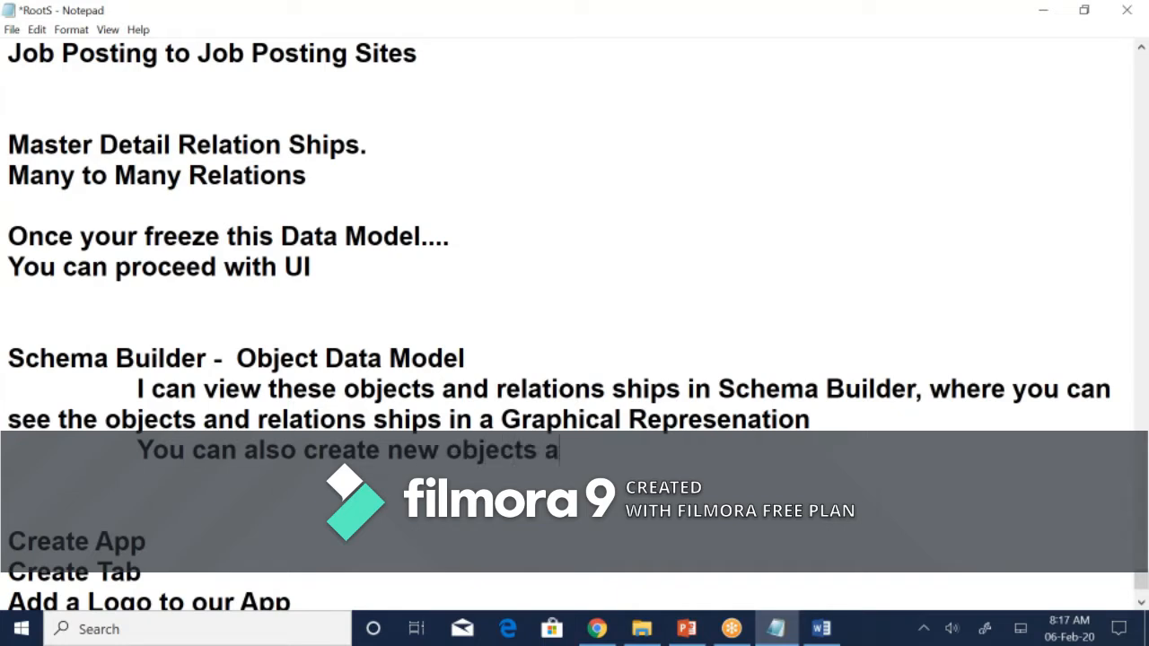
- Complete the line with ", fields and relation ships in Schema Builder" and remove the blank lines above "Create App"
{"action": "key", "text": "BackSpace"}
{"action": "type", "text": "fields and re"}
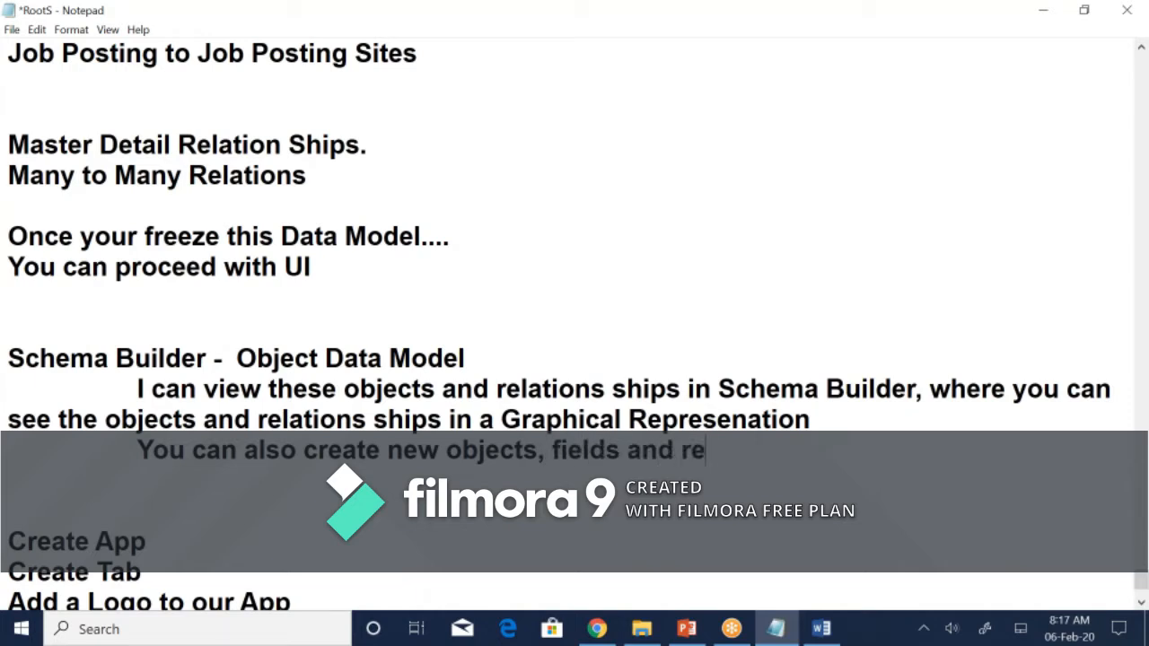
{"action": "type", "text": "lation "}
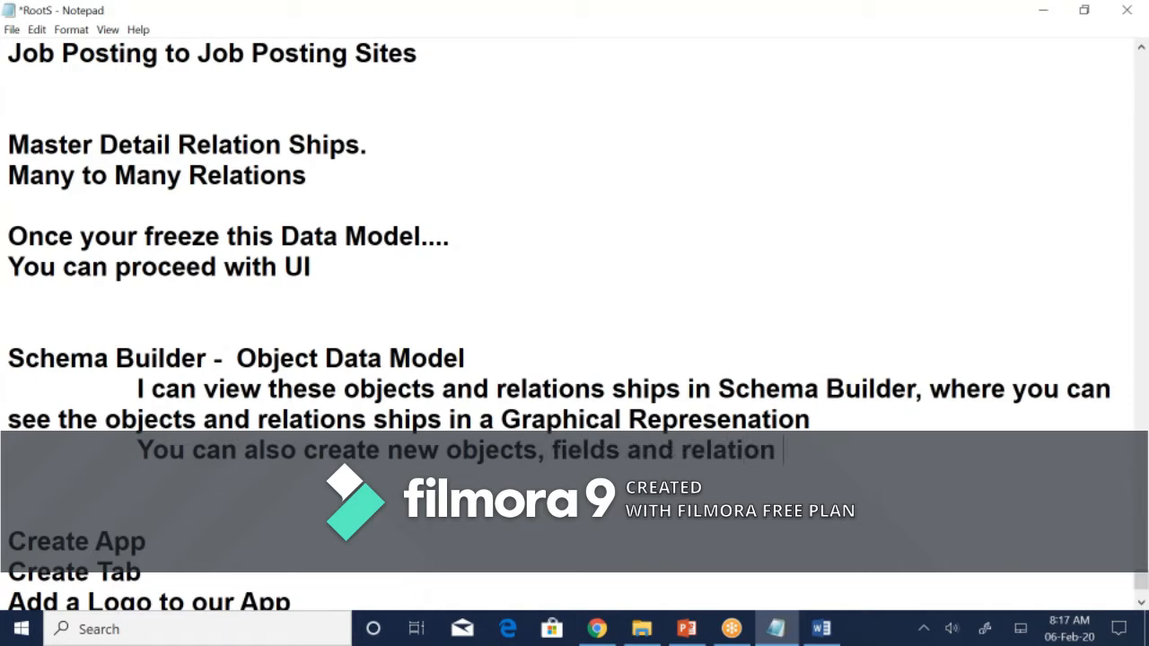
{"action": "type", "text": "ships in S"}
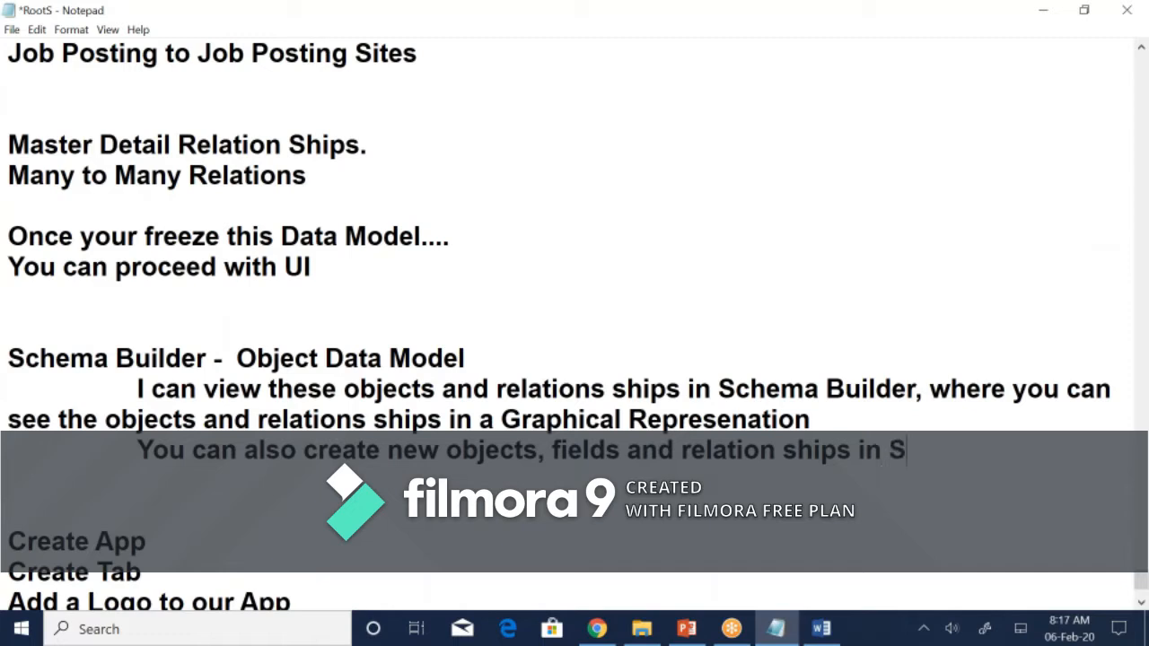
{"action": "type", "text": "chema Build"}
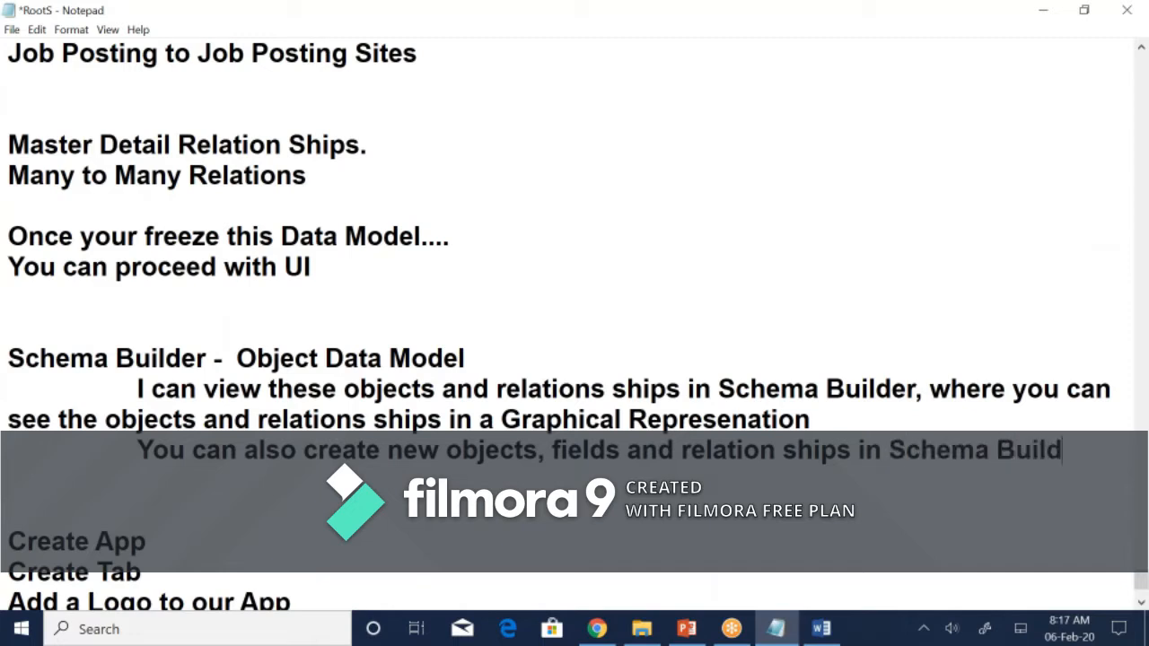
{"action": "type", "text": "er"}
{"action": "key", "text": "Delete"}
{"action": "key", "text": "Delete"}
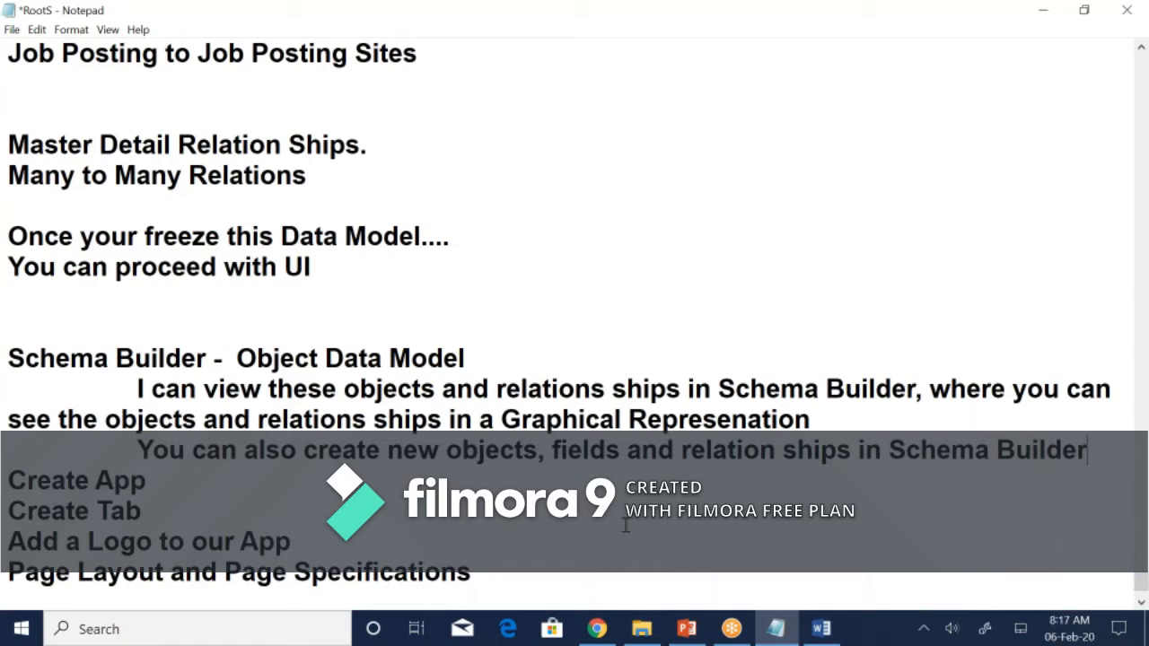
- Switch to Chrome, open Salesforce Setup in a new tab, and check the creation options in Object Manager
{"action": "left_click", "coordinate": [597, 629]}
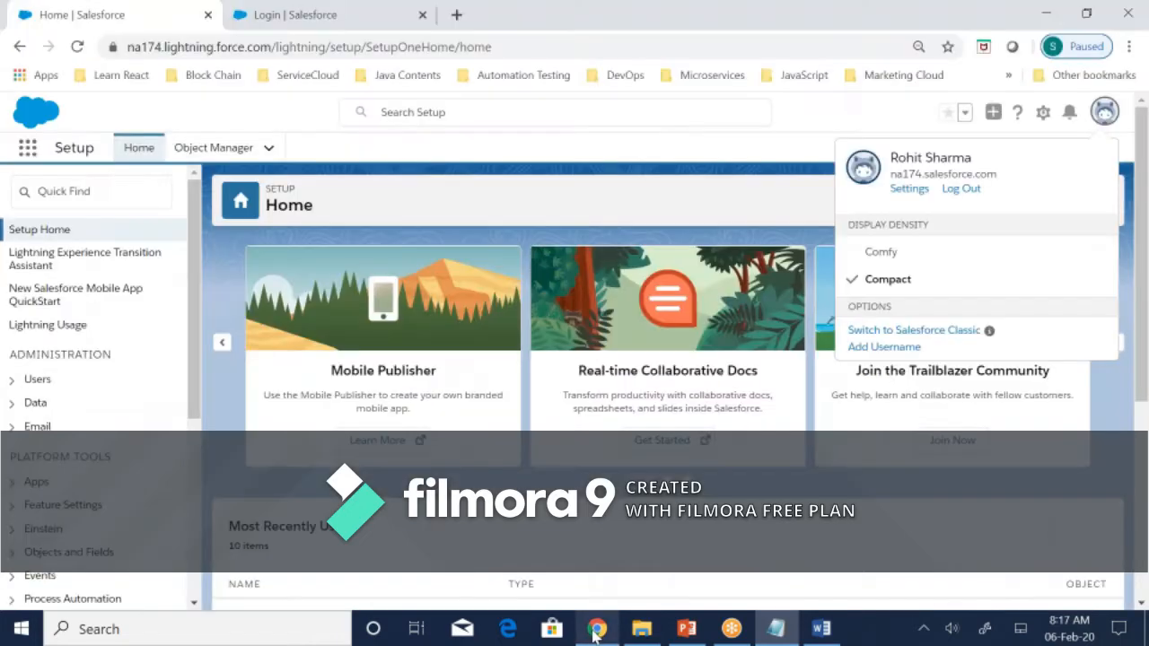
{"action": "left_click", "coordinate": [1042, 113]}
{"action": "left_click", "coordinate": [973, 170]}
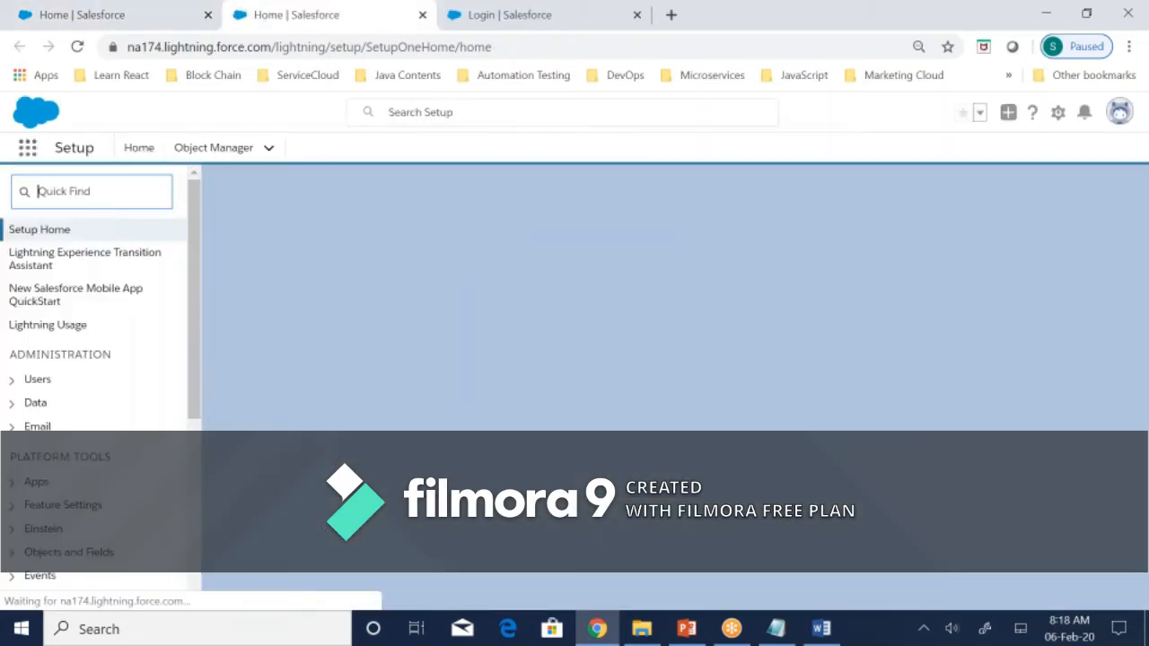
{"action": "left_click", "coordinate": [184, 149]}
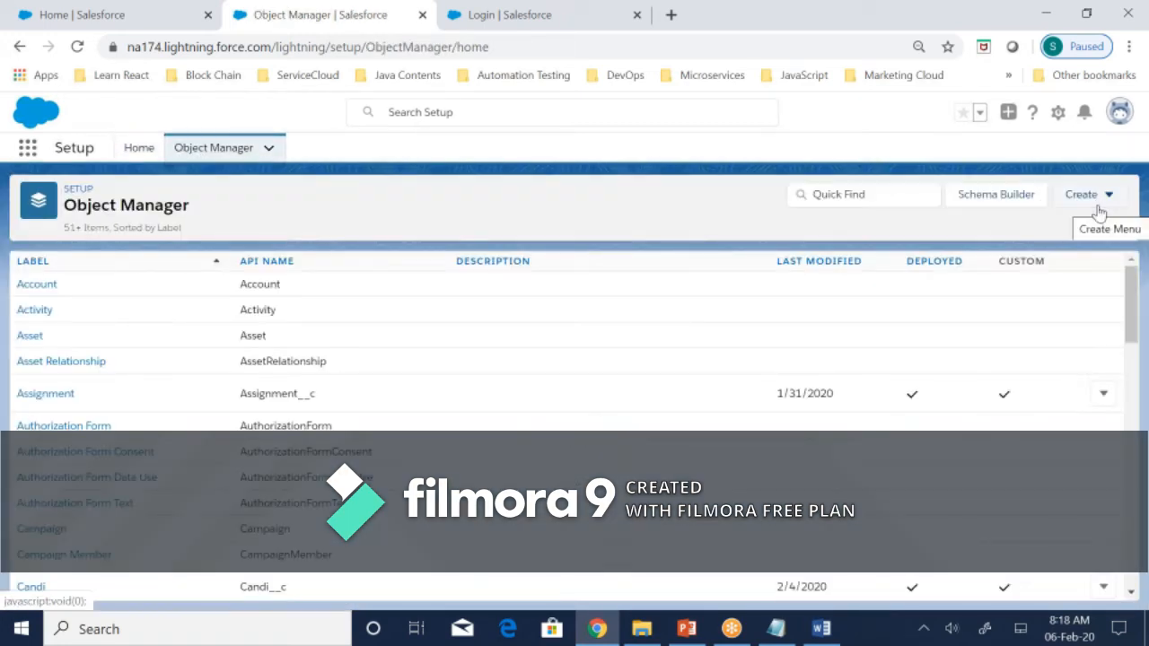
{"action": "left_click", "coordinate": [1096, 205]}
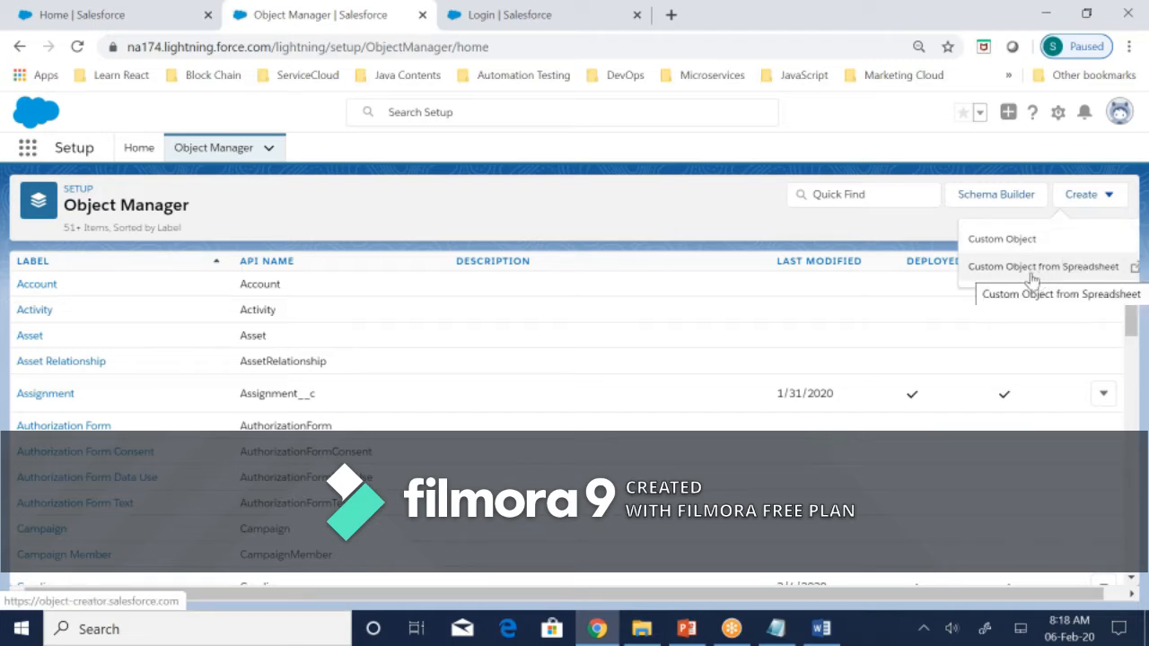
{"action": "left_click", "coordinate": [590, 221]}
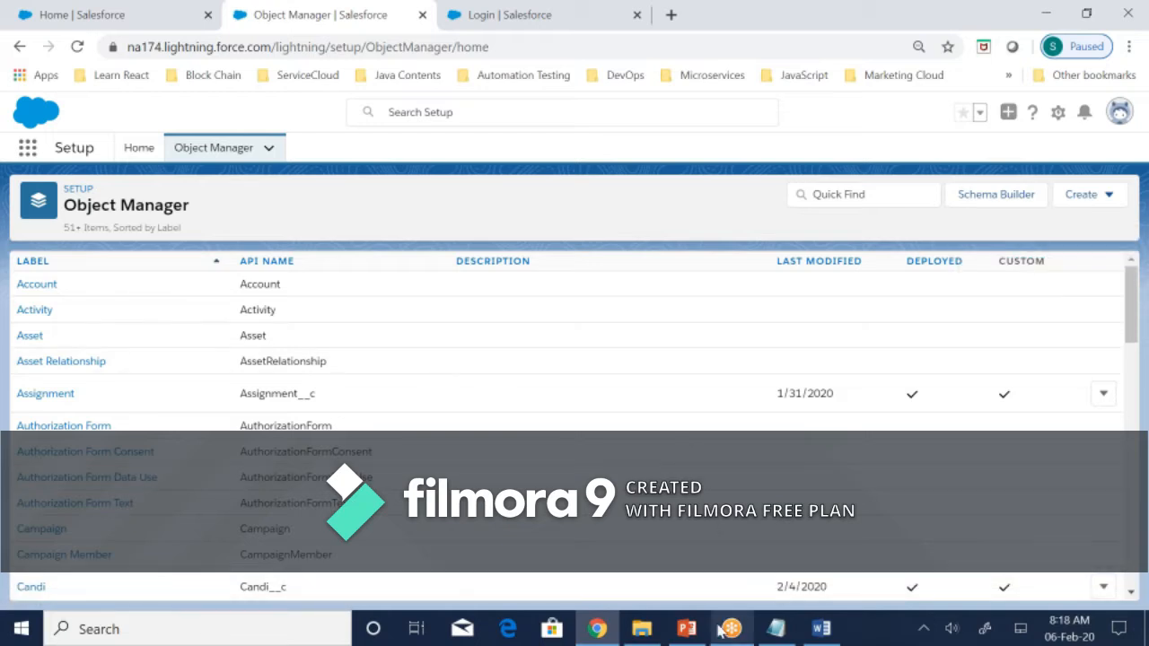
- Switch to Notepad and review the Schema Builder notes on viewing and creating objects, fields and relationships
{"action": "left_click", "coordinate": [777, 628]}
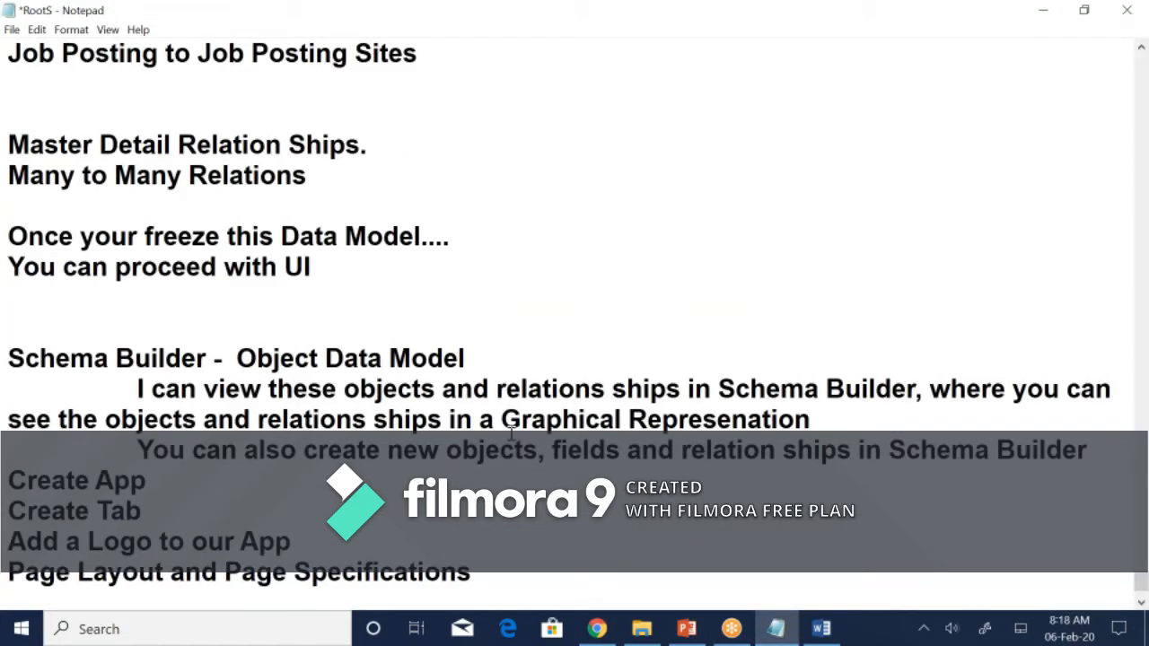
{"action": "left_click_drag", "start_coordinate": [279, 453], "coordinate": [1120, 463]}
{"action": "left_click", "coordinate": [146, 481]}
{"action": "left_click_drag", "start_coordinate": [337, 392], "coordinate": [439, 392]}
{"action": "left_click", "coordinate": [492, 392]}
{"action": "left_click_drag", "start_coordinate": [510, 393], "coordinate": [679, 393]}
{"action": "left_click", "coordinate": [503, 422]}
{"action": "left_click_drag", "start_coordinate": [374, 420], "coordinate": [831, 433]}
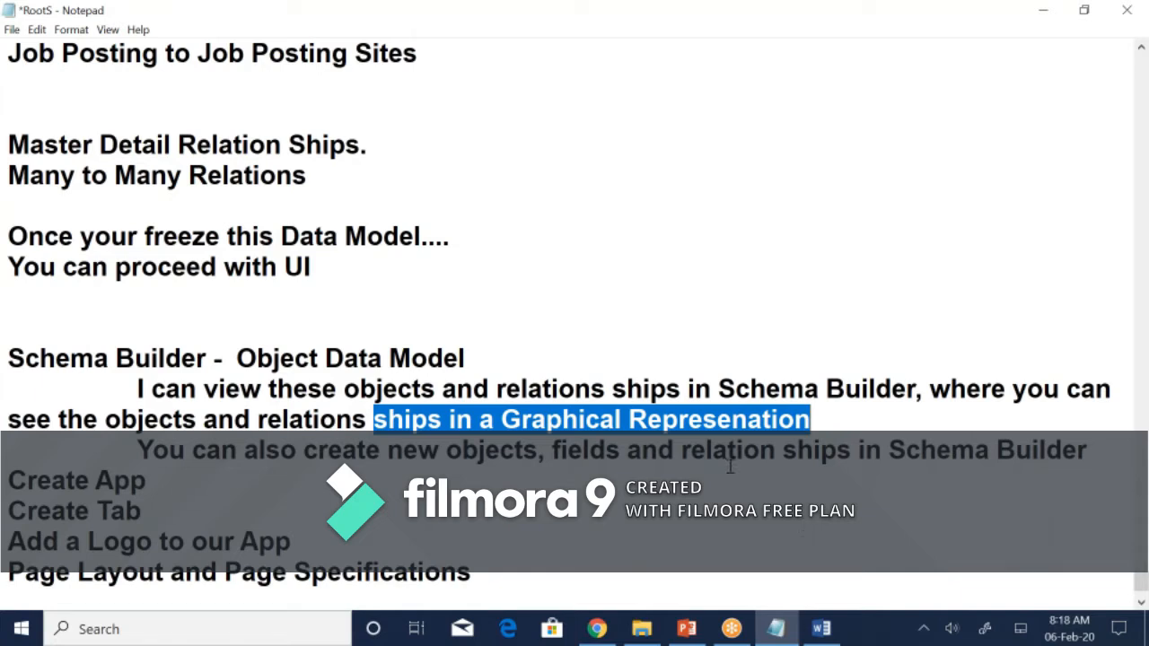
{"action": "left_click", "coordinate": [225, 389]}
- Switch to Chrome, search Salesforce Setup for "Schema", and open Schema Builder
{"action": "left_click", "coordinate": [600, 631]}
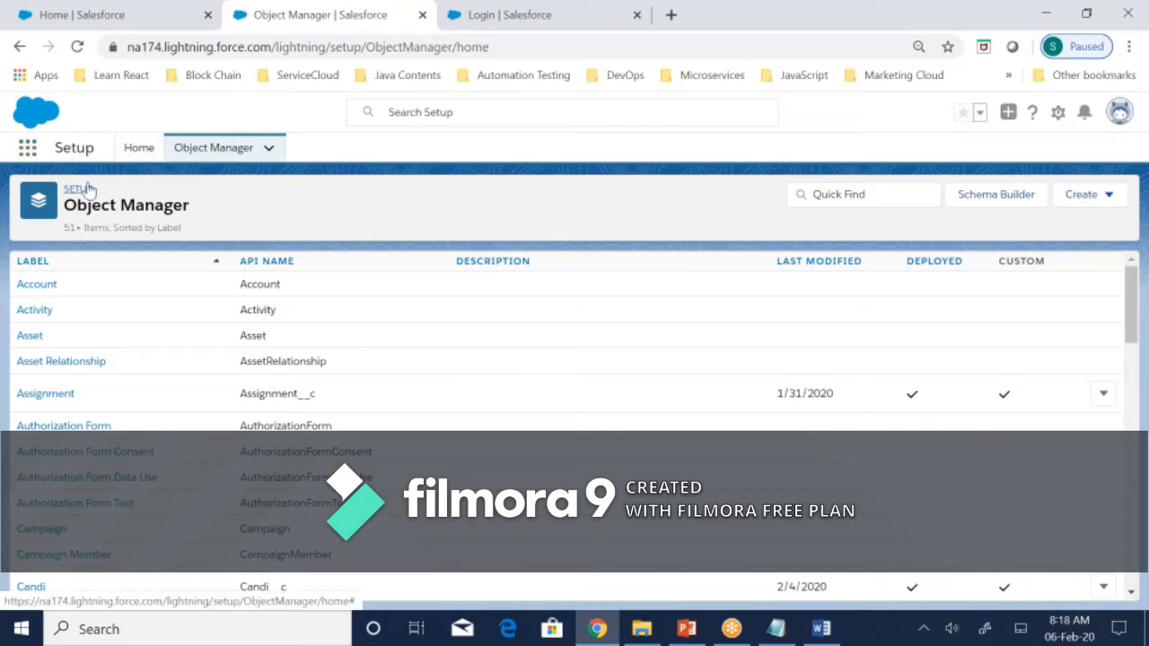
{"action": "left_click", "coordinate": [80, 188]}
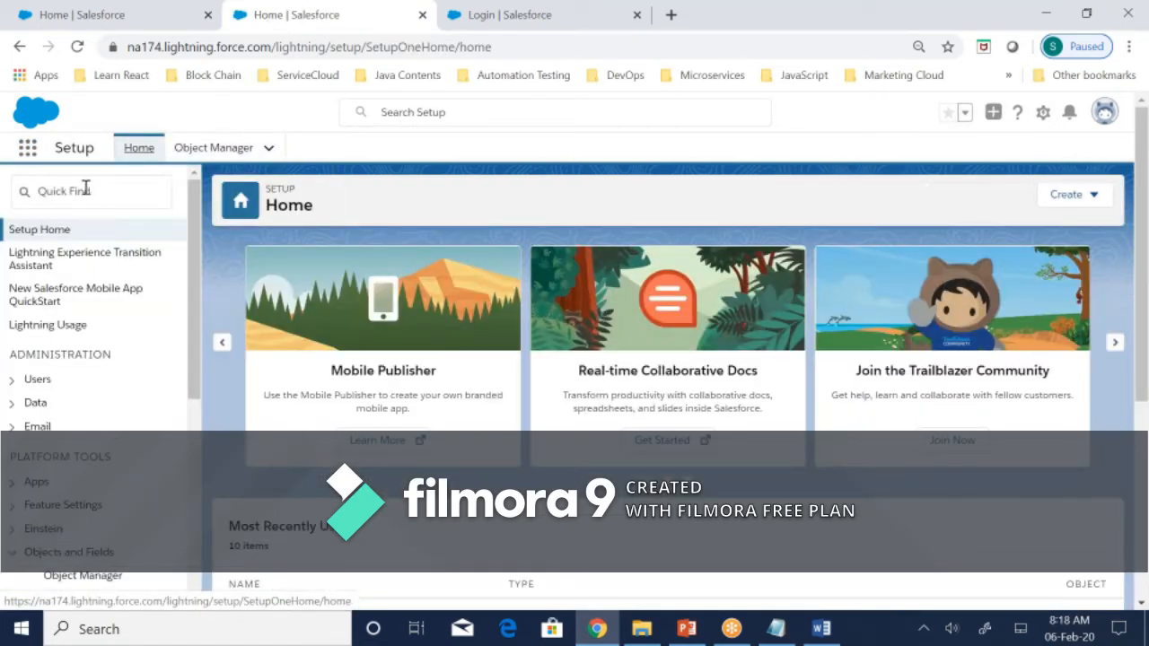
{"action": "left_click", "coordinate": [84, 189]}
{"action": "type", "text": "Schema"}
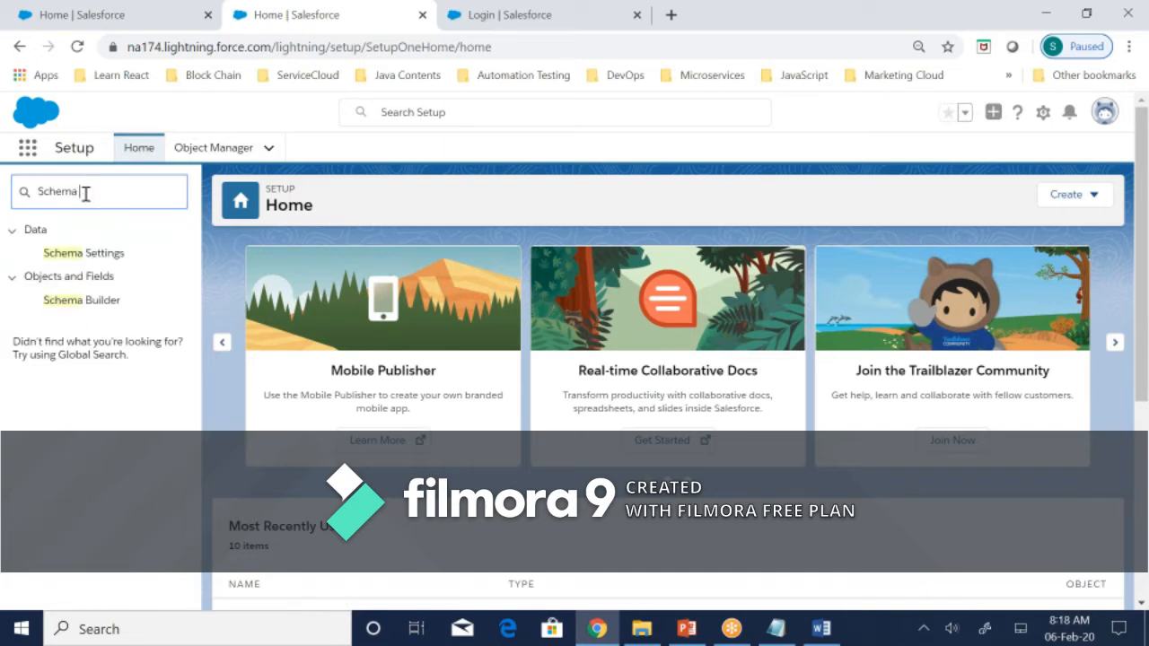
{"action": "left_click", "coordinate": [94, 307]}
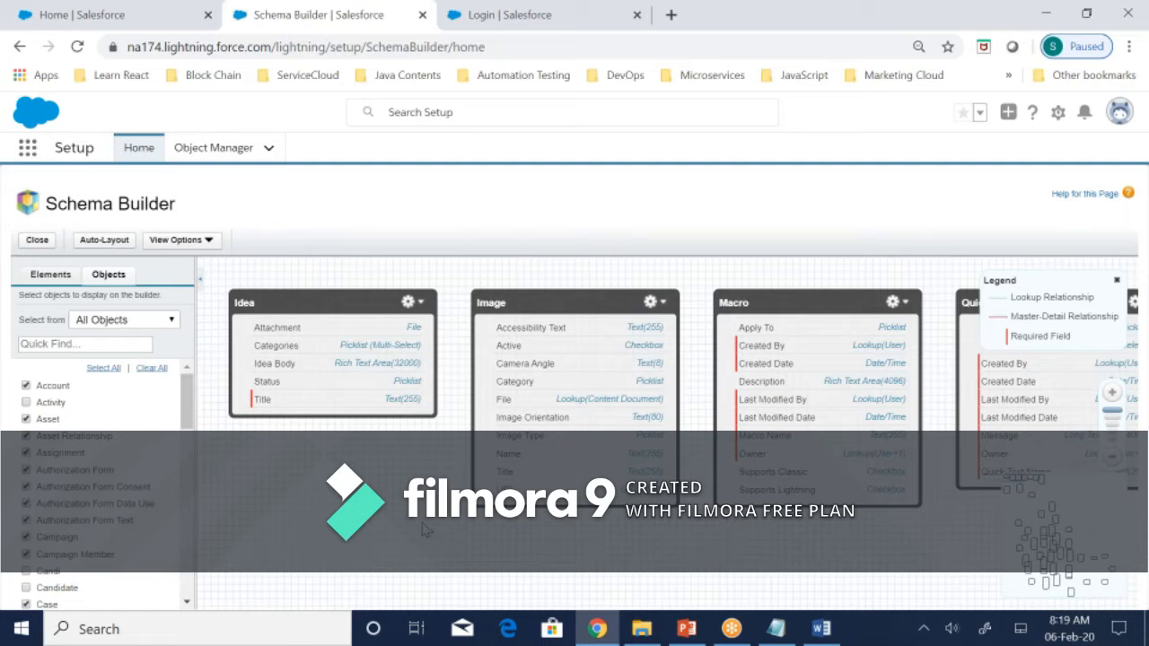
- Examine Schema Builder's available elements, its object list, and the object category filter choices
{"action": "left_click", "coordinate": [51, 275]}
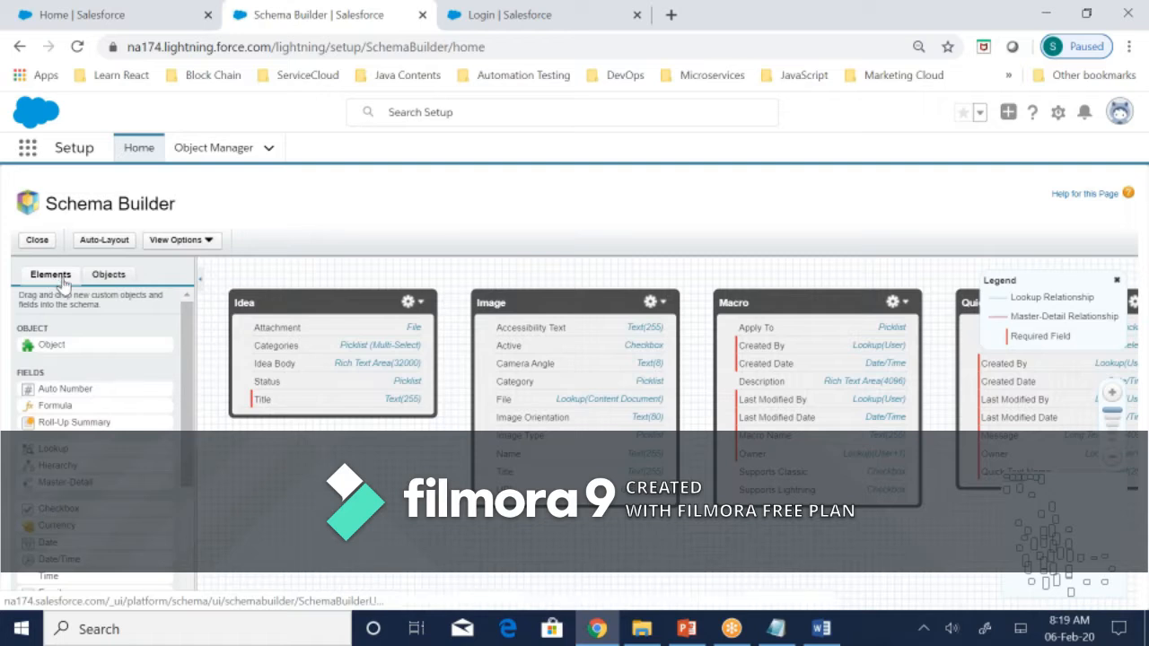
{"action": "left_click", "coordinate": [115, 279]}
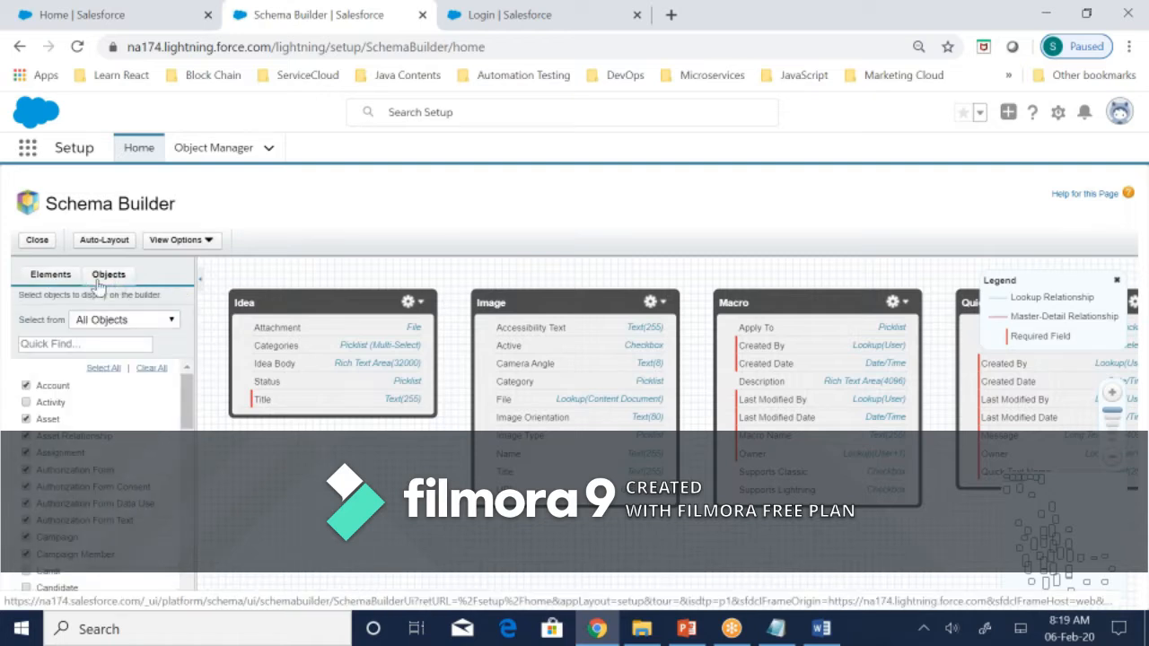
{"action": "left_click_drag", "start_coordinate": [34, 320], "coordinate": [55, 322]}
{"action": "left_click", "coordinate": [106, 321]}
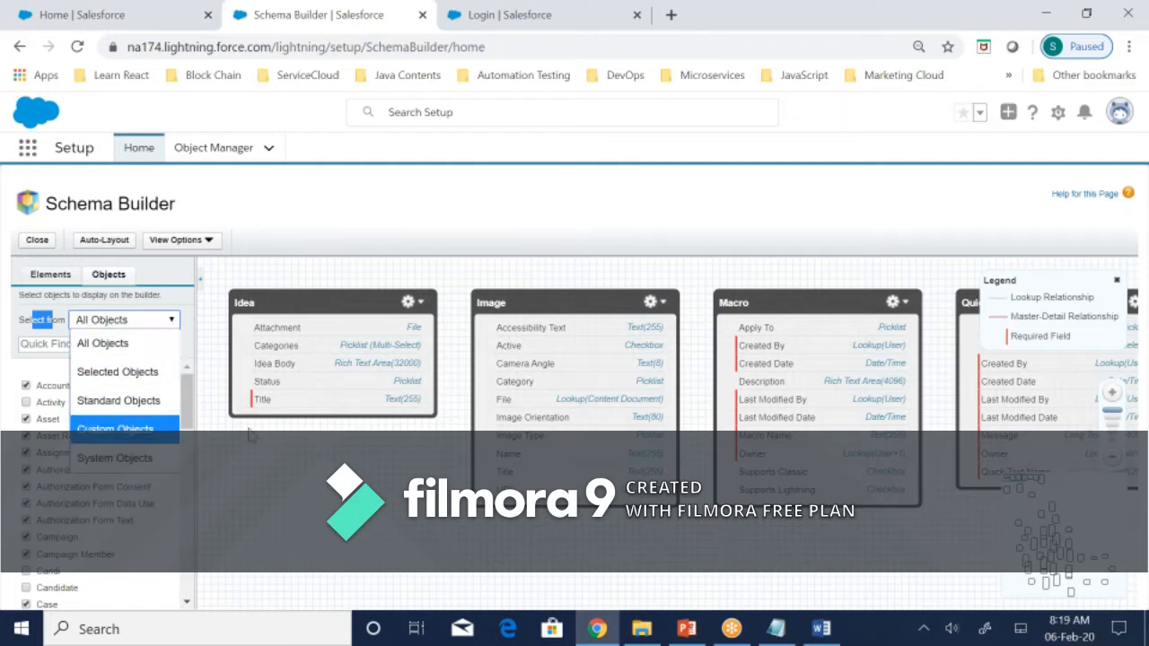
- Switch to Notepad and add the heading "Objects" below the page layout line at the end of the notes
{"action": "left_click", "coordinate": [785, 631]}
{"action": "scroll", "coordinate": [561, 559], "scroll_direction": "down", "scroll_amount": 1}
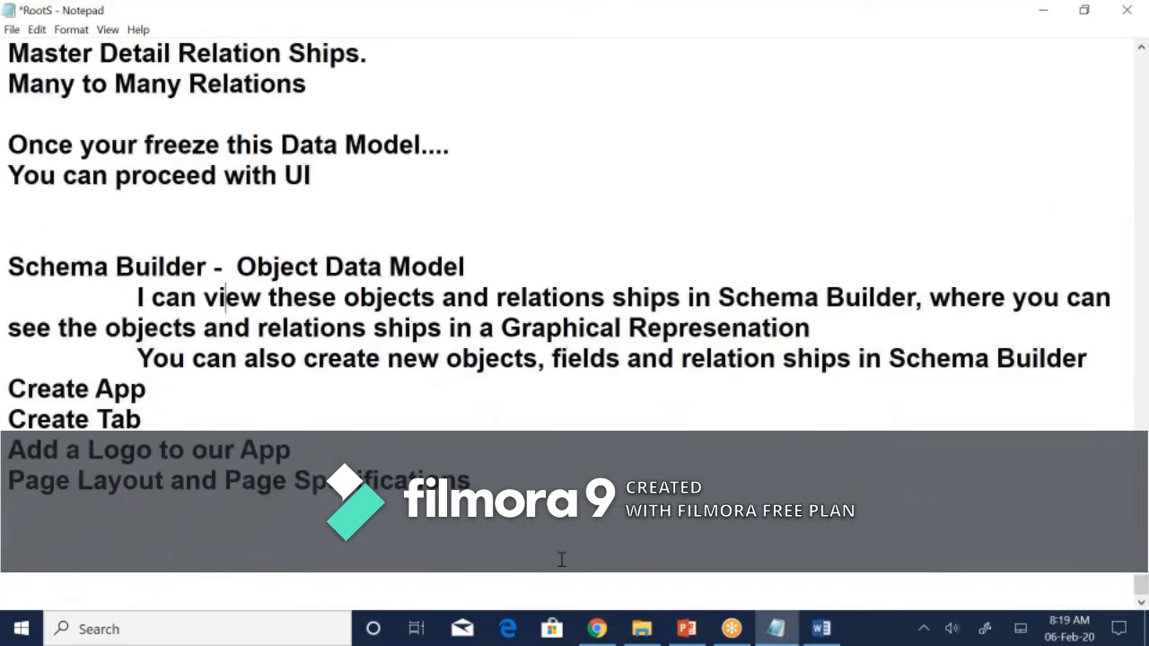
{"action": "left_click", "coordinate": [518, 536]}
{"action": "type", "text": "Objects"}
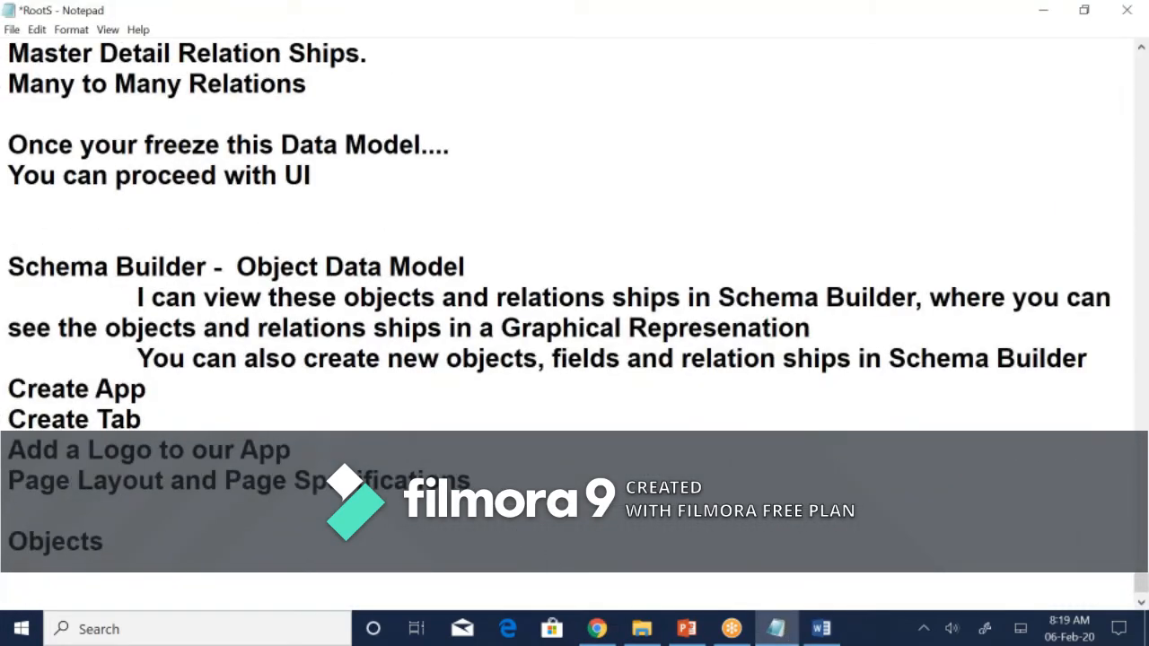
{"action": "key", "text": "Return"}
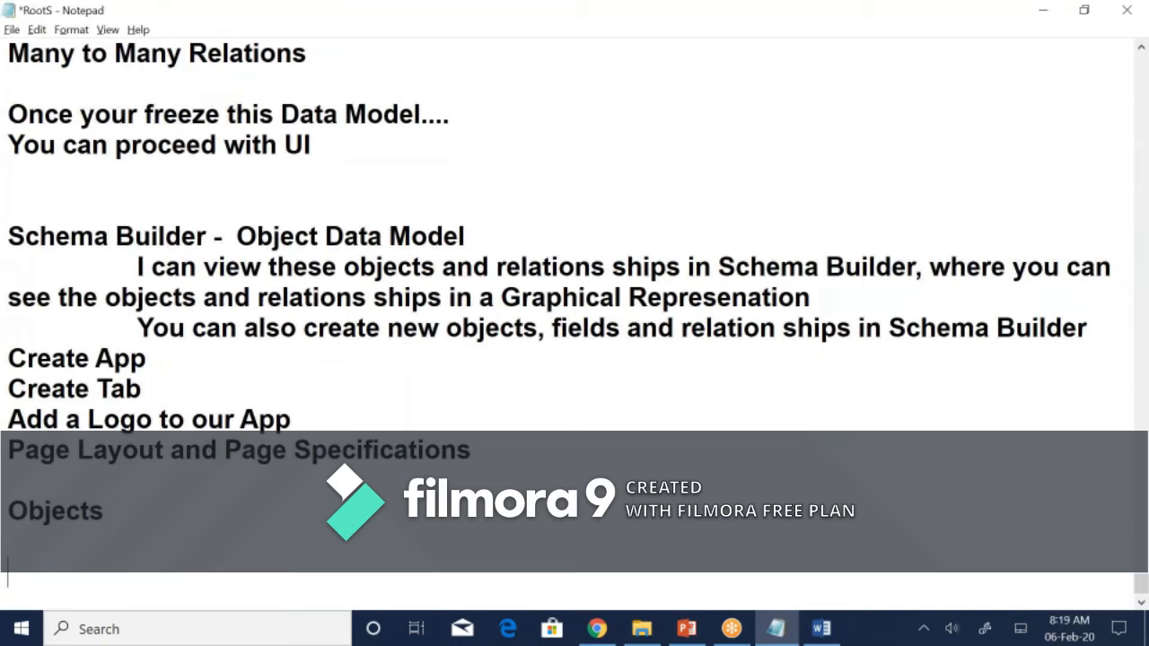
- Glance back at Schema Builder in Chrome, and add the line "Standard Objects" under the Objects heading in Notepad
{"action": "key", "text": "alt+Tab"}
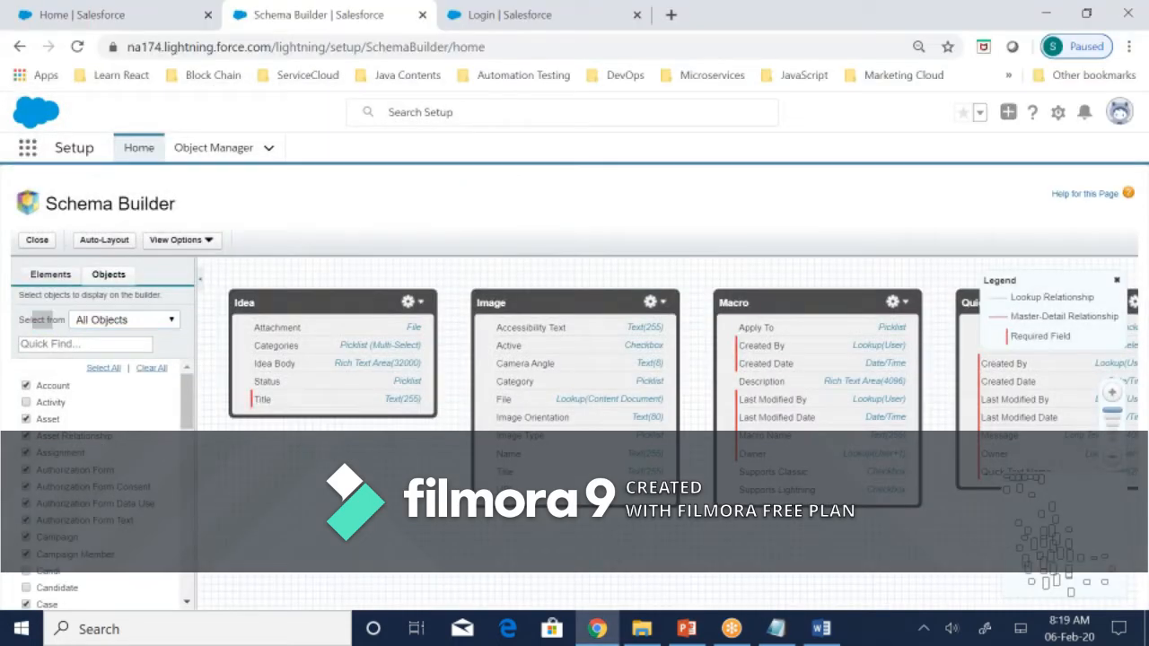
{"action": "key", "text": "alt+Tab"}
{"action": "type", "text": "Stad"}
{"action": "key", "text": "BackSpace"}
{"action": "type", "text": "ndard "}
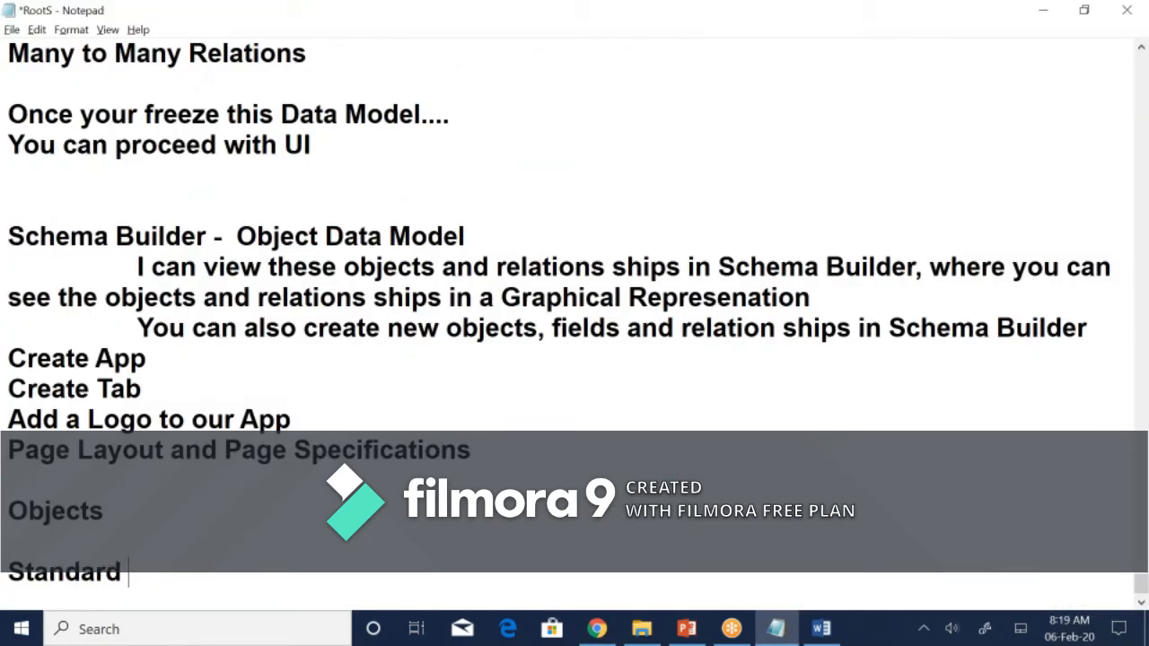
{"action": "type", "text": "Objects"}
{"action": "key", "text": "Return"}
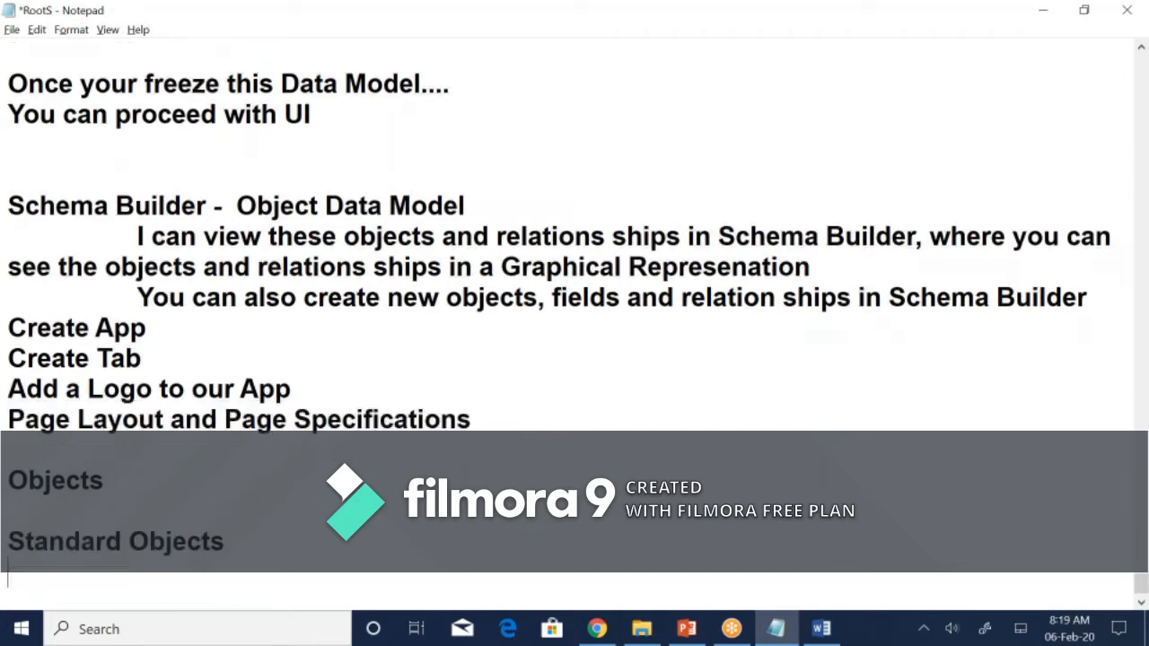
- Add the lines "Custom Objects", "System Objects" and "External Objects" below Standard Objects
{"action": "type", "text": "Custom Objects"}
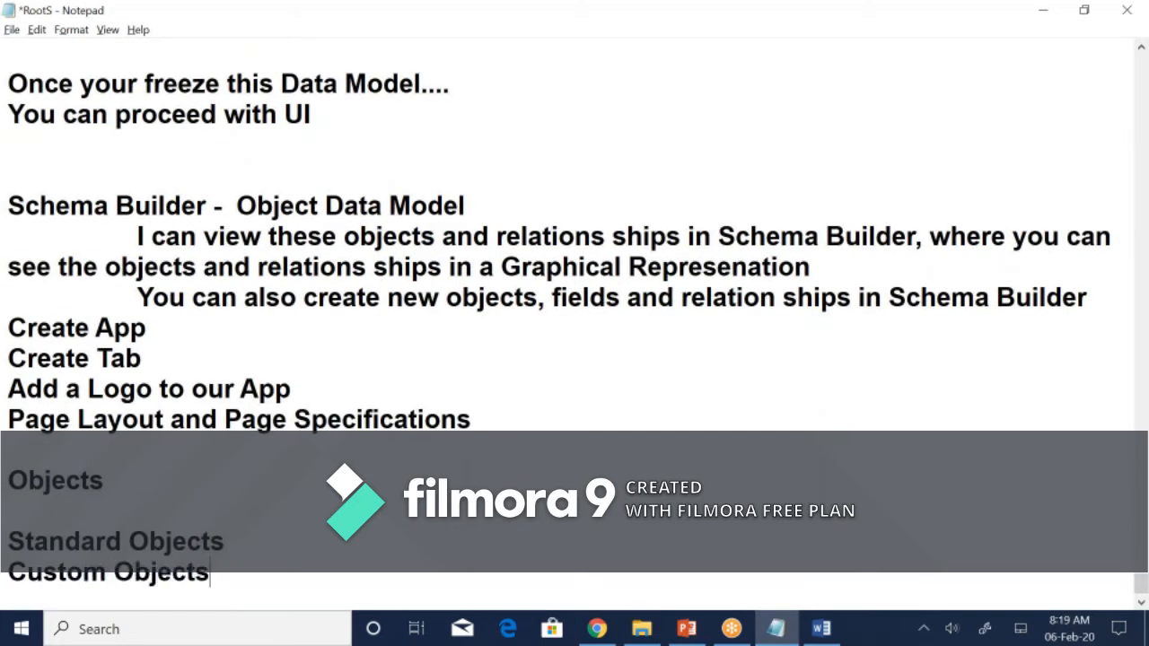
{"action": "key", "text": "Return"}
{"action": "type", "text": "System "}
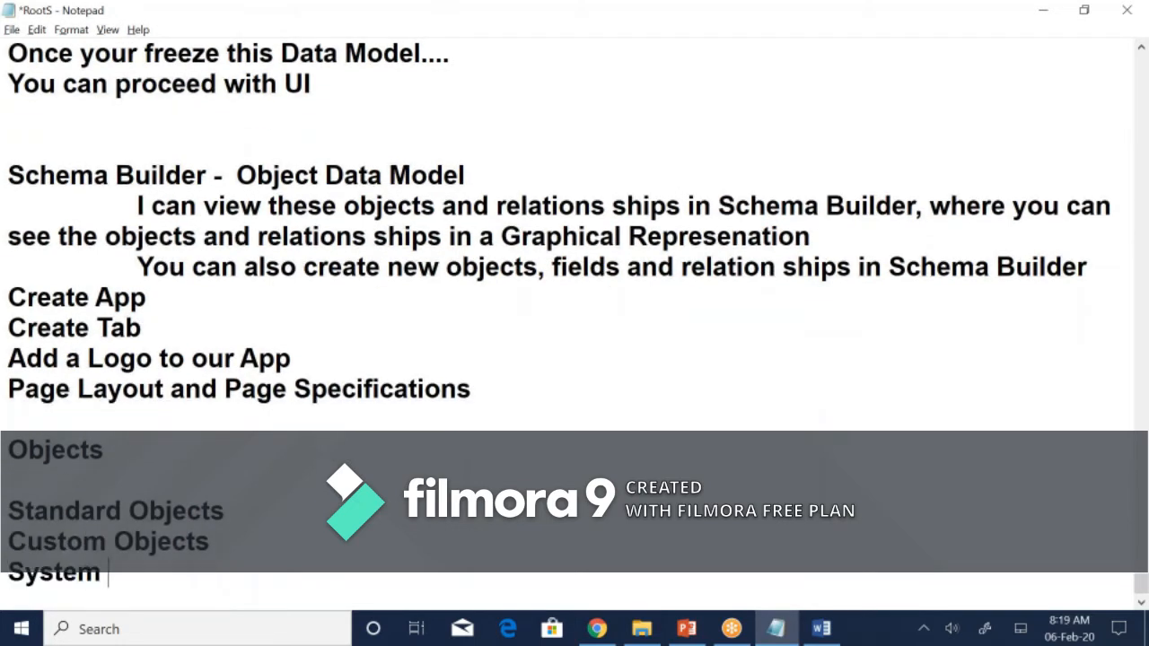
{"action": "type", "text": "Objects"}
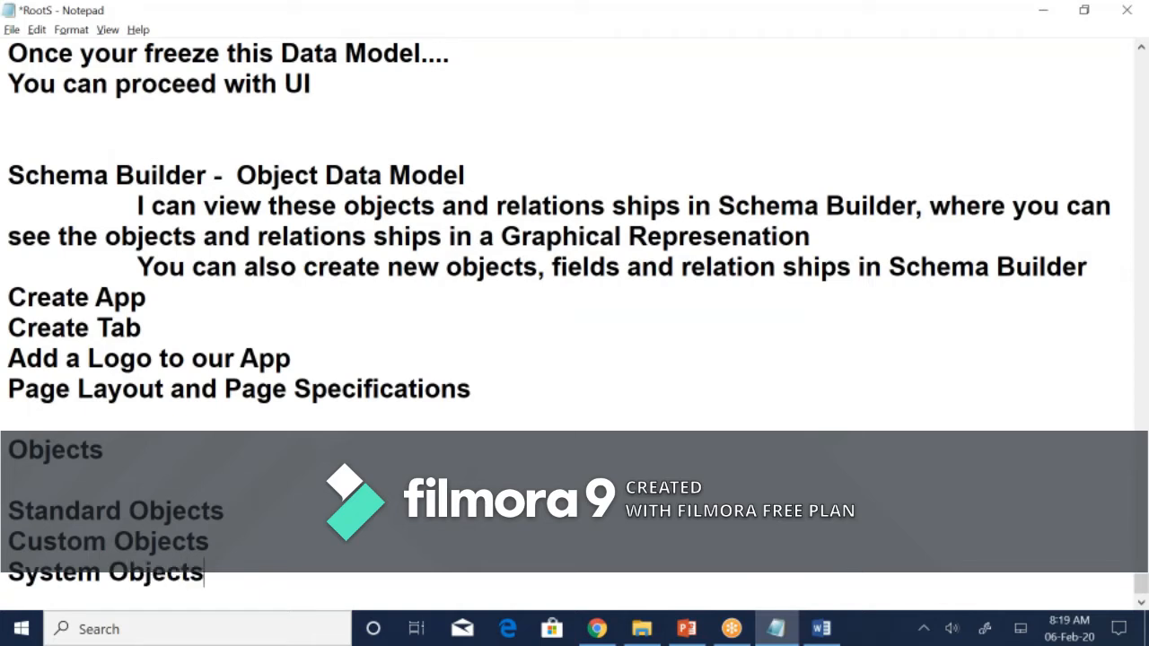
{"action": "key", "text": "Return"}
{"action": "type", "text": "External Ob"}
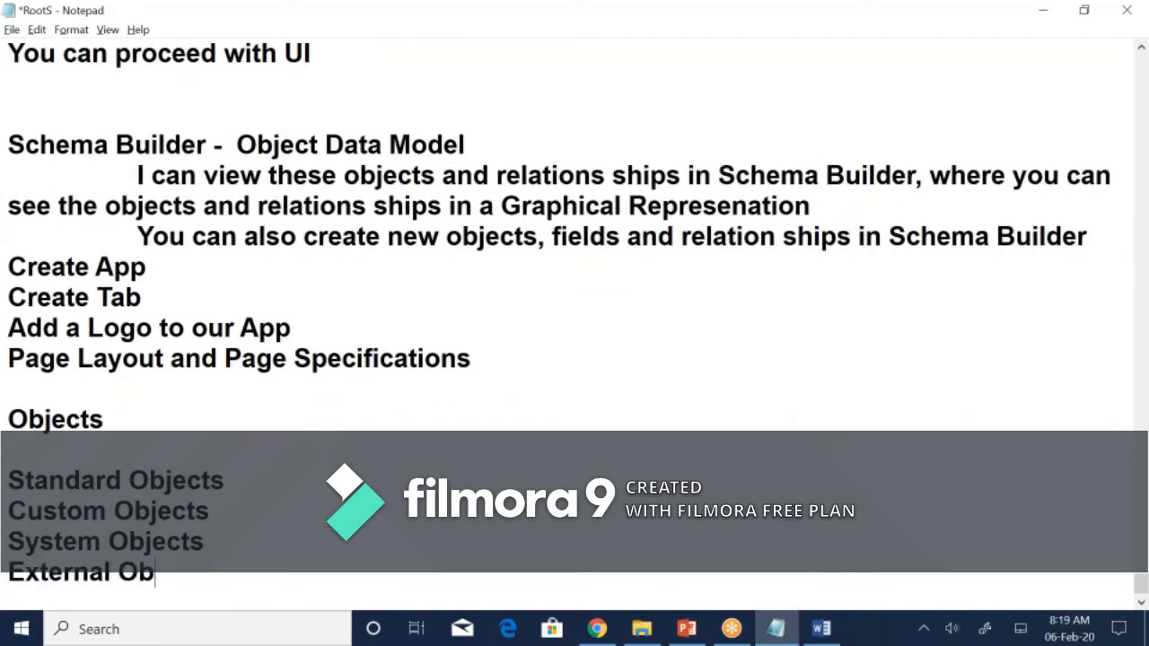
{"action": "type", "text": "jects"}
{"action": "key", "text": "Return"}
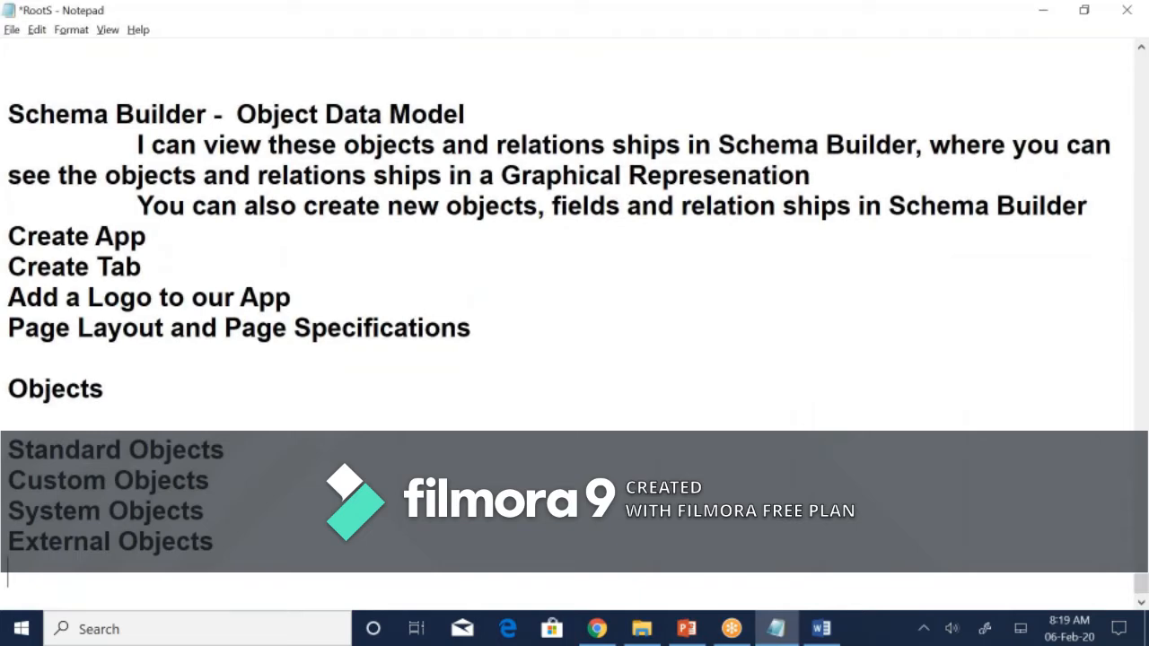
- Review the Standard Objects and Custom Objects notes in Notepad, checking the Salesforce Setup home in Chrome between them
{"action": "left_click_drag", "start_coordinate": [81, 448], "coordinate": [311, 447]}
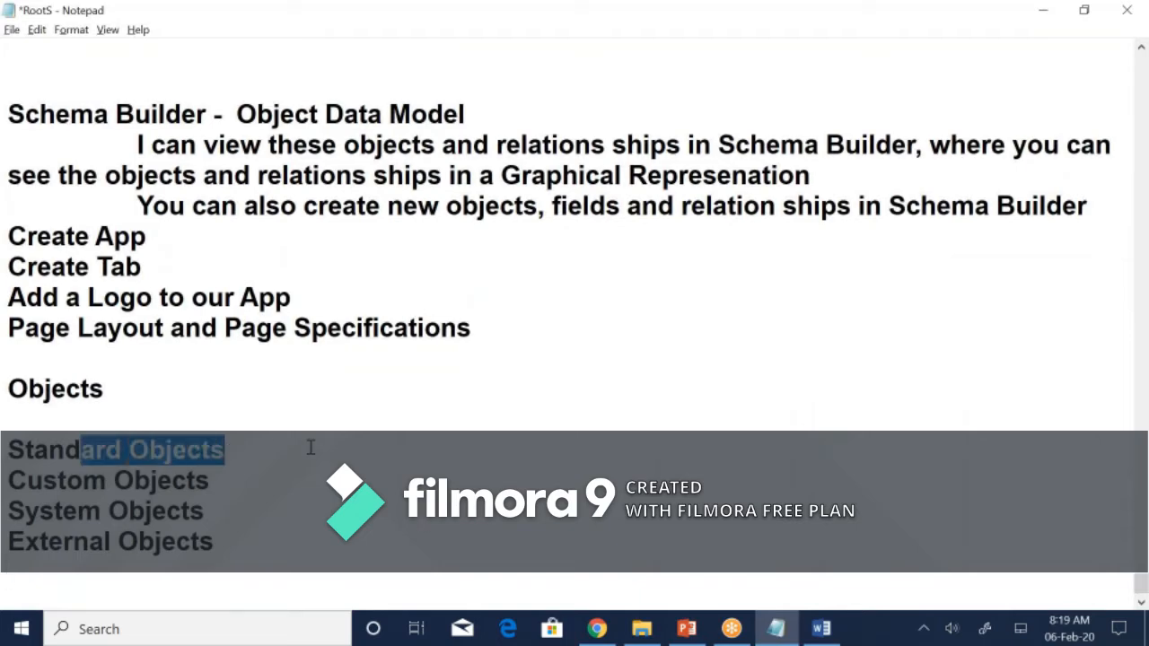
{"action": "left_click", "coordinate": [599, 627]}
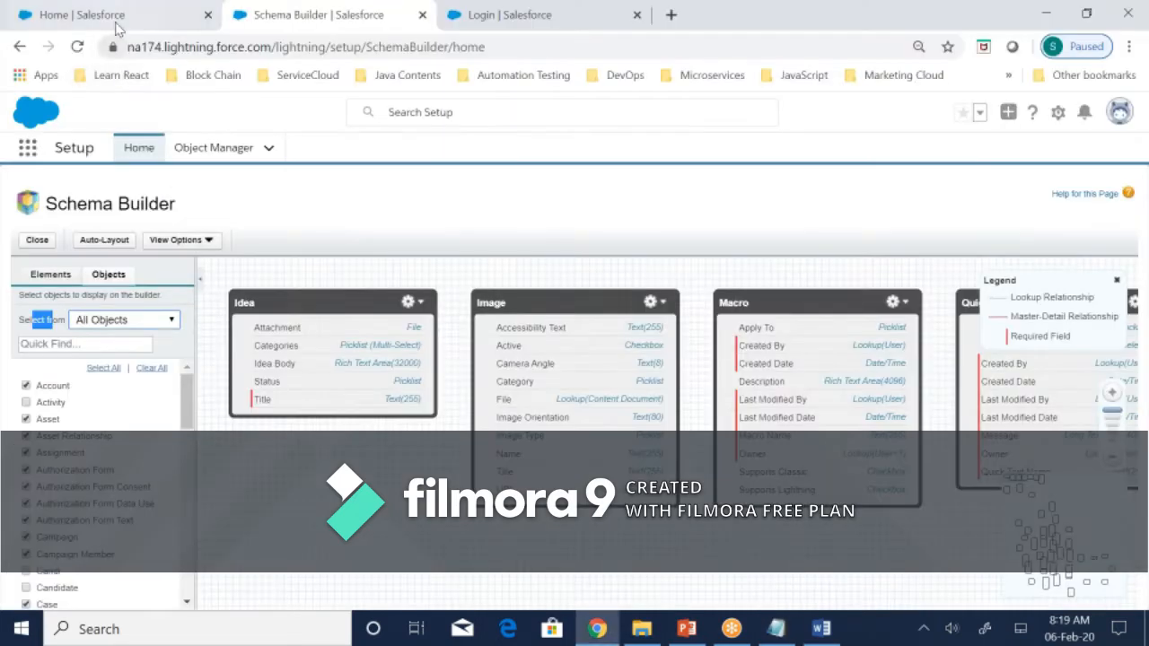
{"action": "left_click", "coordinate": [117, 26]}
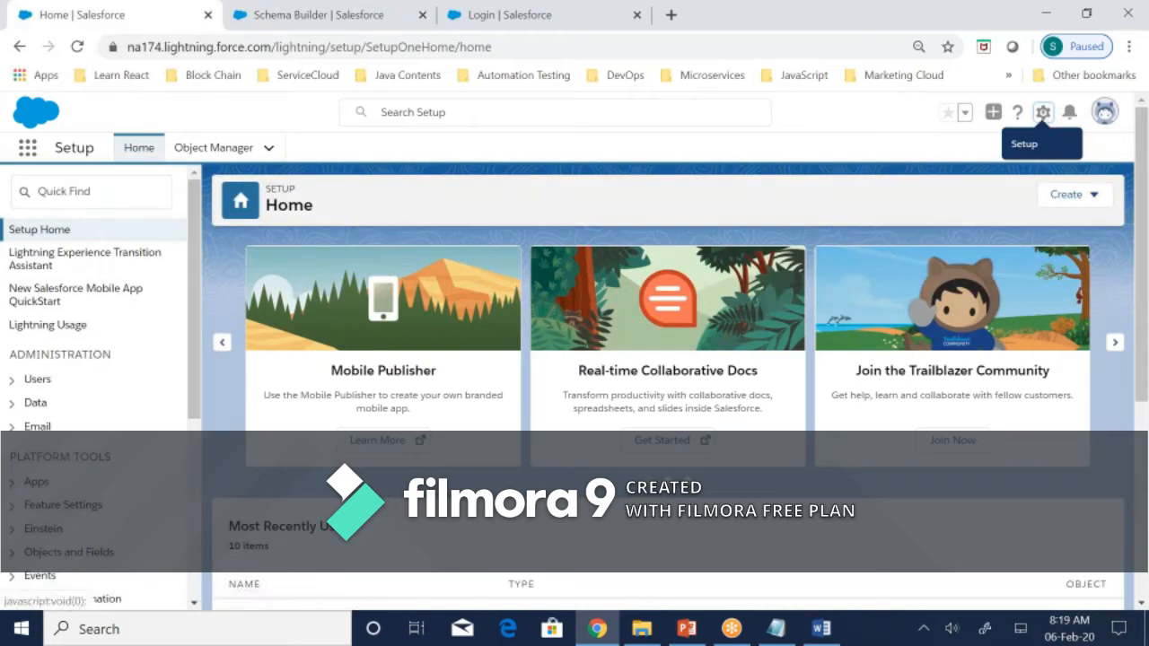
{"action": "left_click", "coordinate": [777, 628]}
{"action": "left_click_drag", "start_coordinate": [9, 482], "coordinate": [286, 489]}
- Switch to Chrome and examine the Custom Objects and System Objects lists in Schema Builder
{"action": "left_click", "coordinate": [597, 629]}
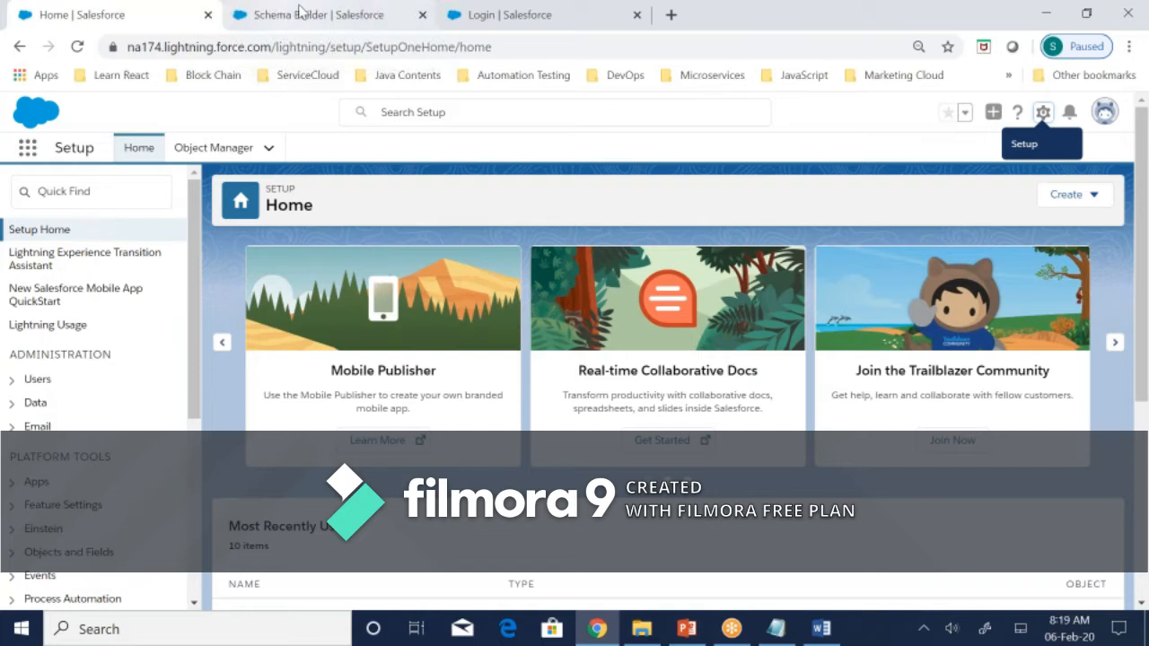
{"action": "left_click", "coordinate": [305, 14]}
{"action": "left_click", "coordinate": [168, 323]}
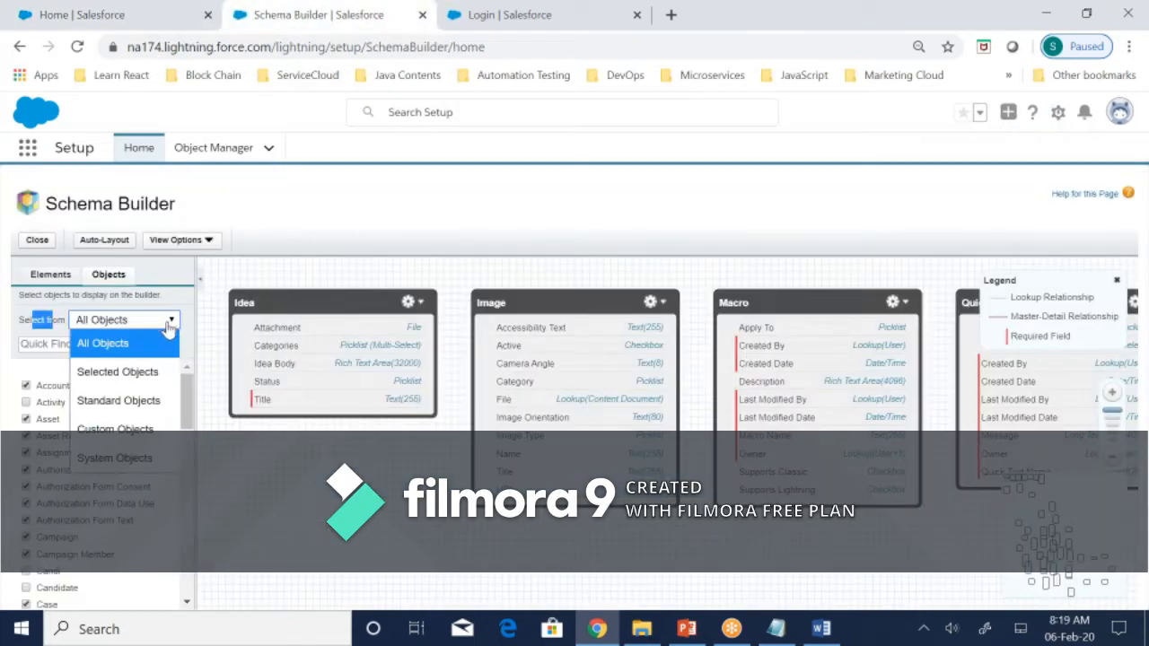
{"action": "left_click", "coordinate": [115, 429]}
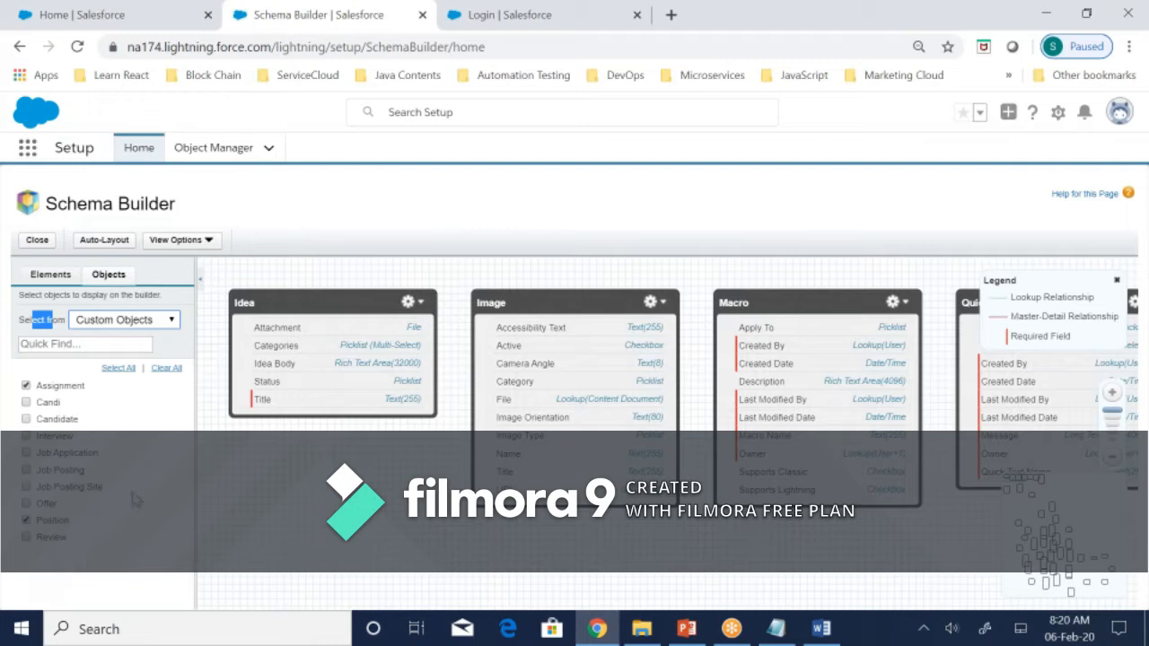
{"action": "left_click", "coordinate": [166, 323]}
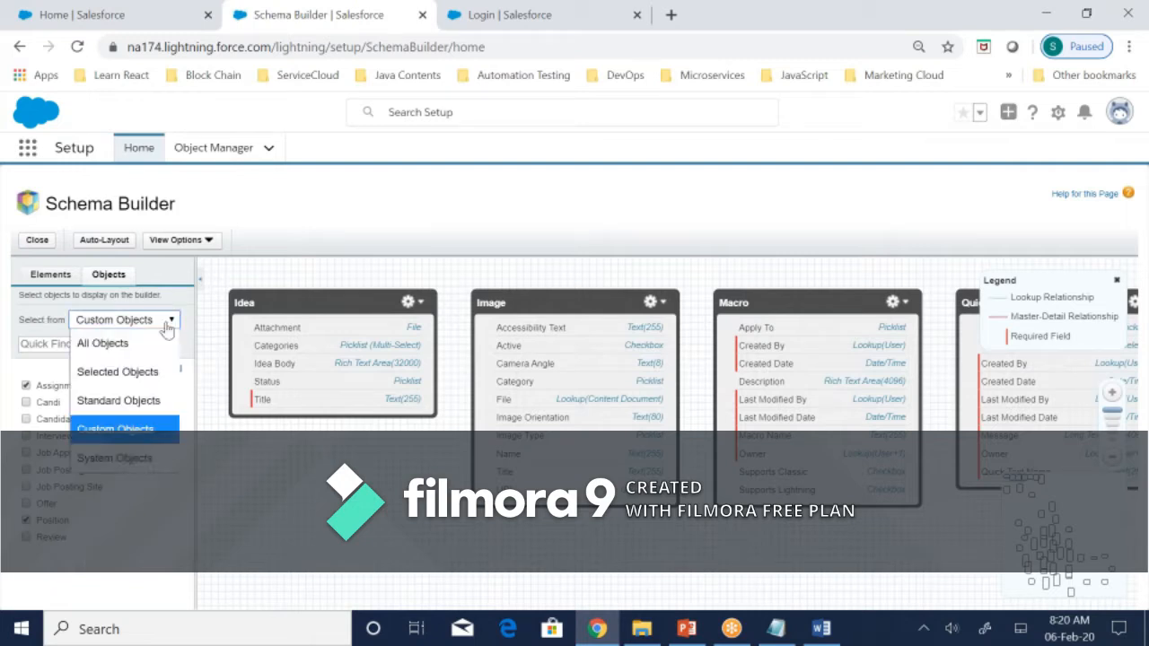
{"action": "left_click", "coordinate": [114, 459]}
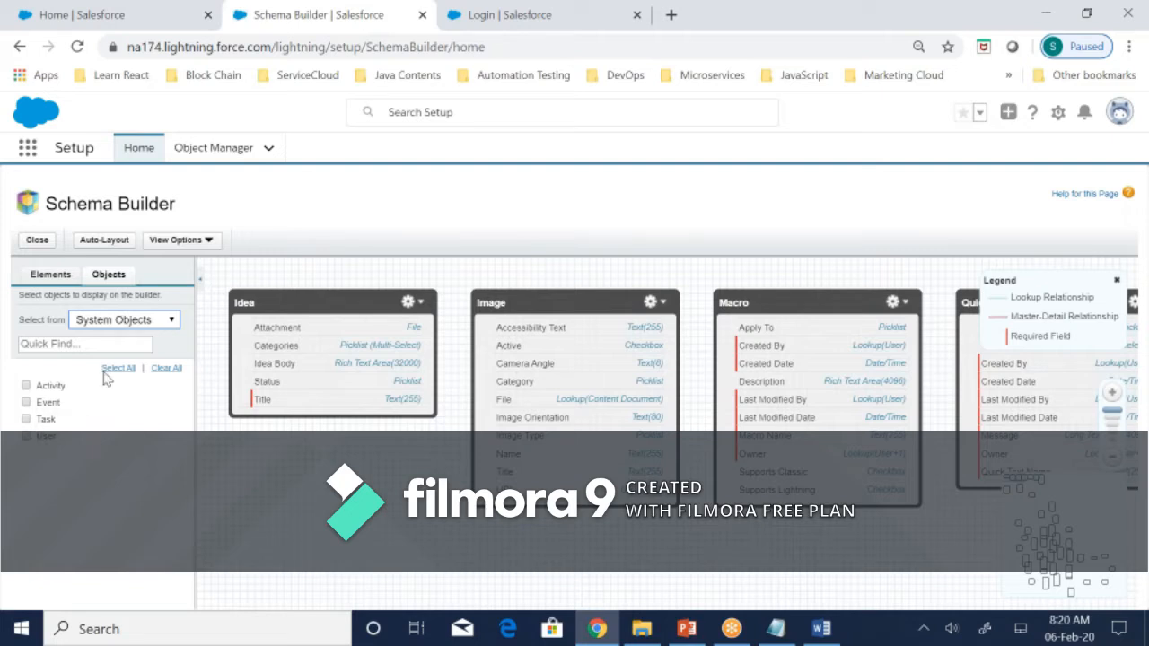
{"action": "left_click", "coordinate": [126, 319]}
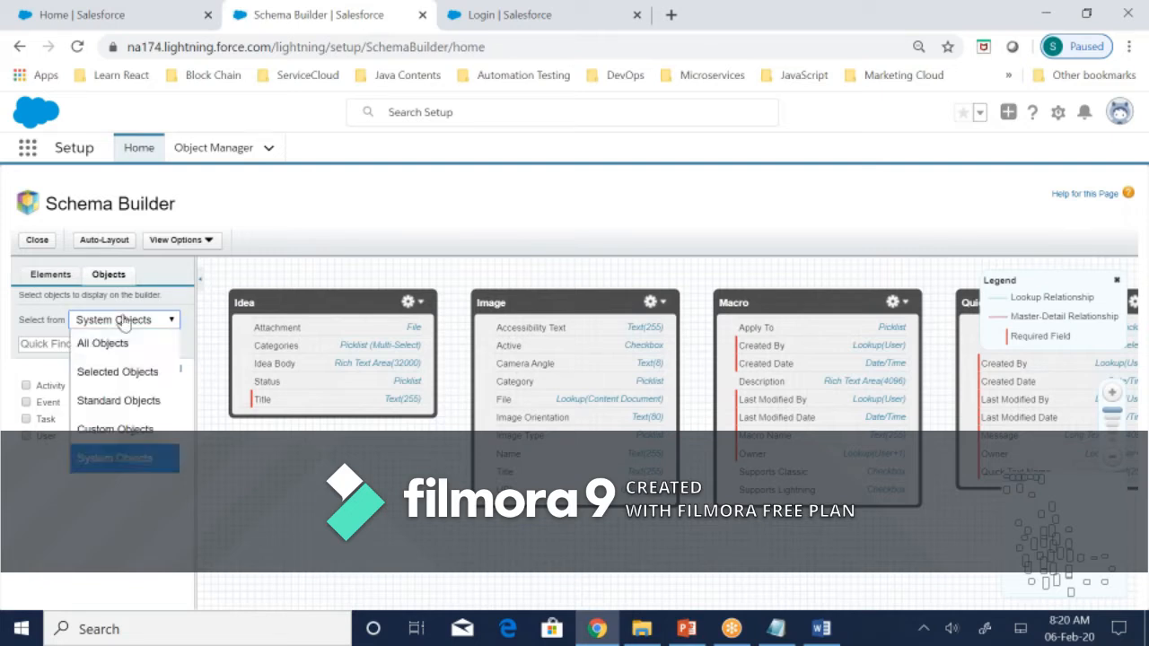
- Switch to Notepad and review the "External Objects" entry in the notes
{"action": "left_click", "coordinate": [776, 628]}
{"action": "double_click", "coordinate": [261, 536]}
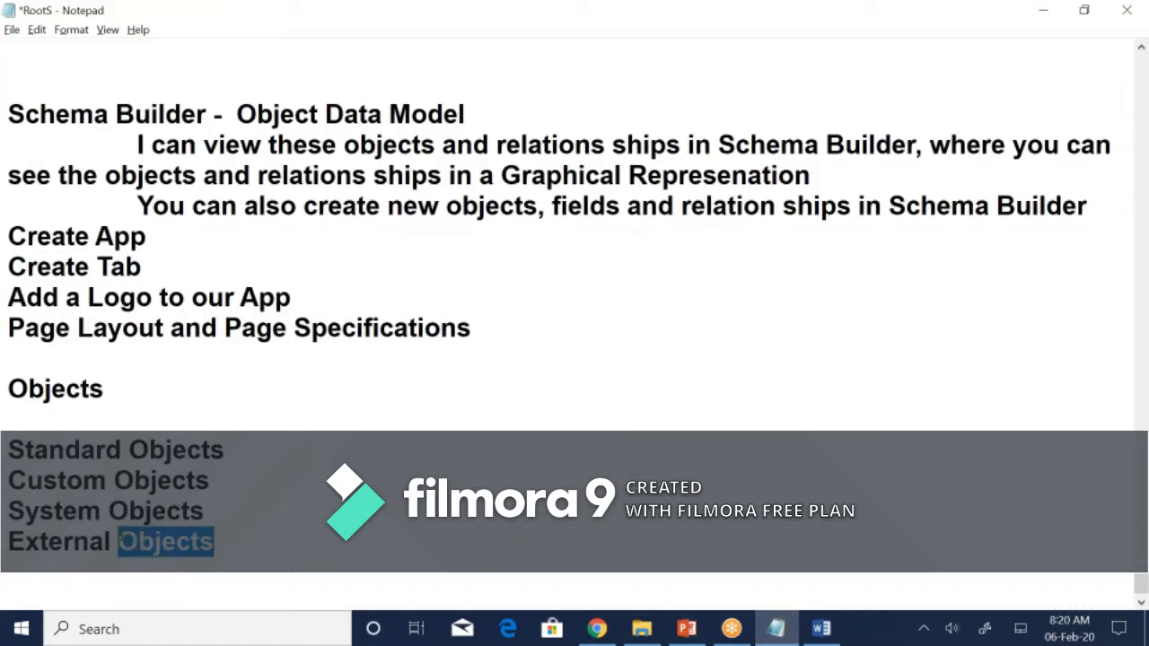
{"action": "left_click_drag", "start_coordinate": [121, 541], "coordinate": [10, 540]}
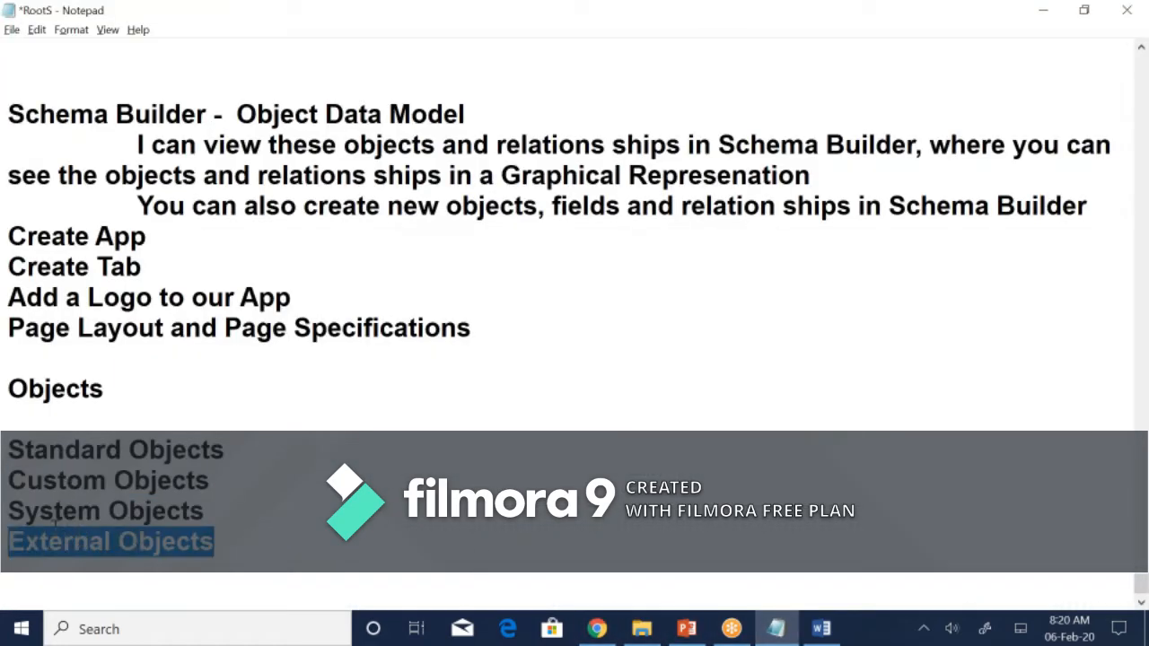
{"action": "double_click", "coordinate": [276, 551]}
{"action": "left_click_drag", "start_coordinate": [106, 541], "coordinate": [11, 541]}
{"action": "left_click", "coordinate": [223, 541]}
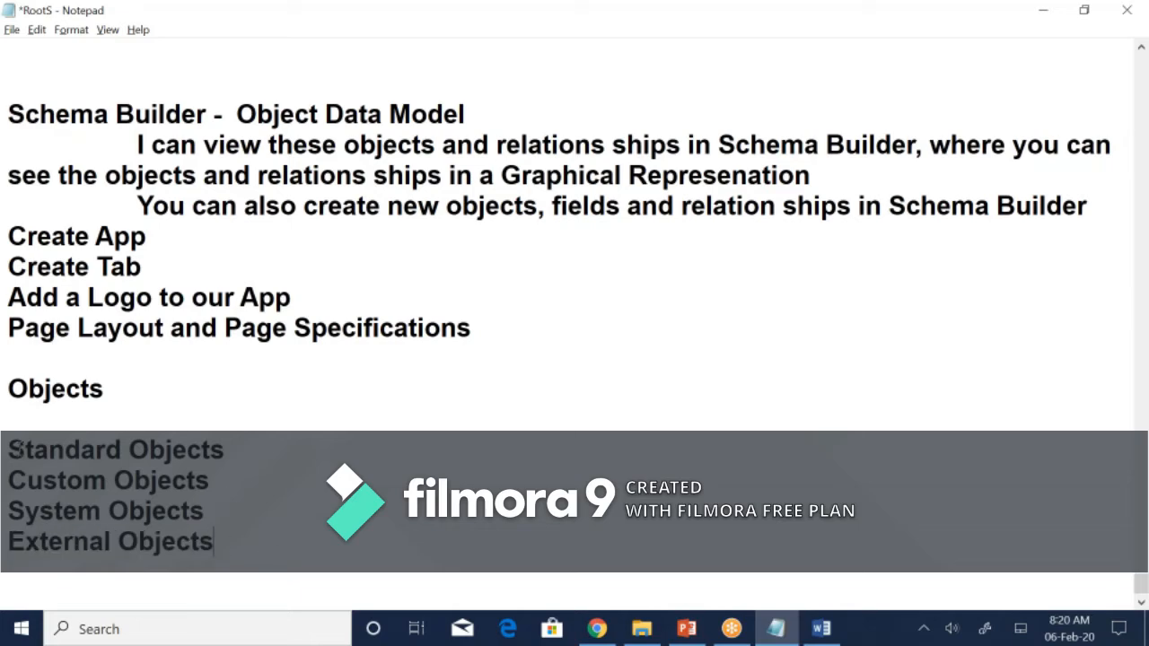
- Highlight the four object type lines from "Standard Objects" to "External Objects" in the notes
{"action": "key", "text": "Up"}
{"action": "key", "text": "Up"}
{"action": "key", "text": "Up"}
{"action": "key", "text": "Home"}
{"action": "key", "text": "shift+Right"}
{"action": "key", "text": "shift+Right"}
{"action": "left_click_drag", "start_coordinate": [188, 500], "coordinate": [284, 527]}
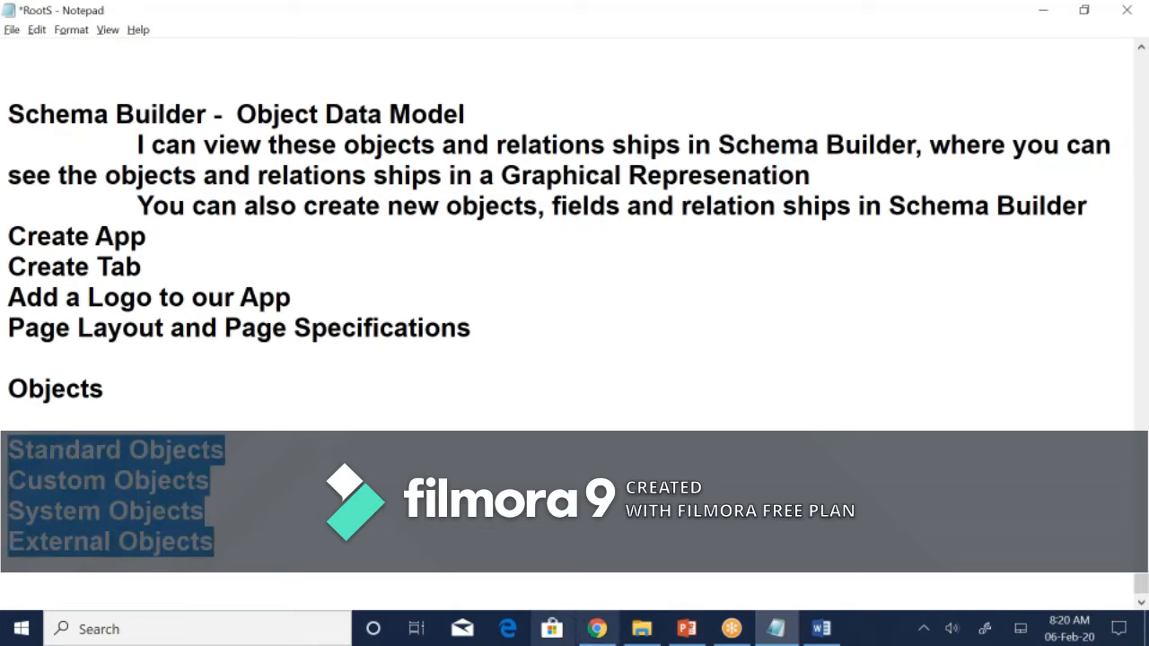
- Switch to Chrome, filter Schema Builder to Custom Objects, clear their selection, and select them all again
{"action": "left_click", "coordinate": [593, 639]}
{"action": "left_click", "coordinate": [112, 321]}
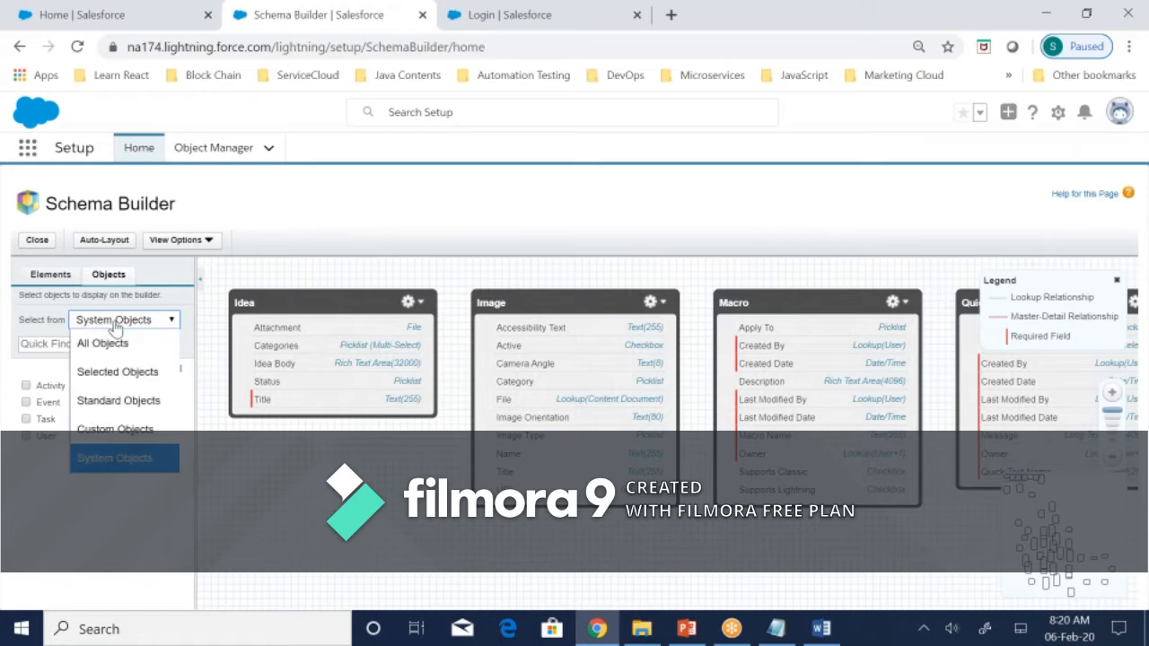
{"action": "left_click", "coordinate": [123, 429]}
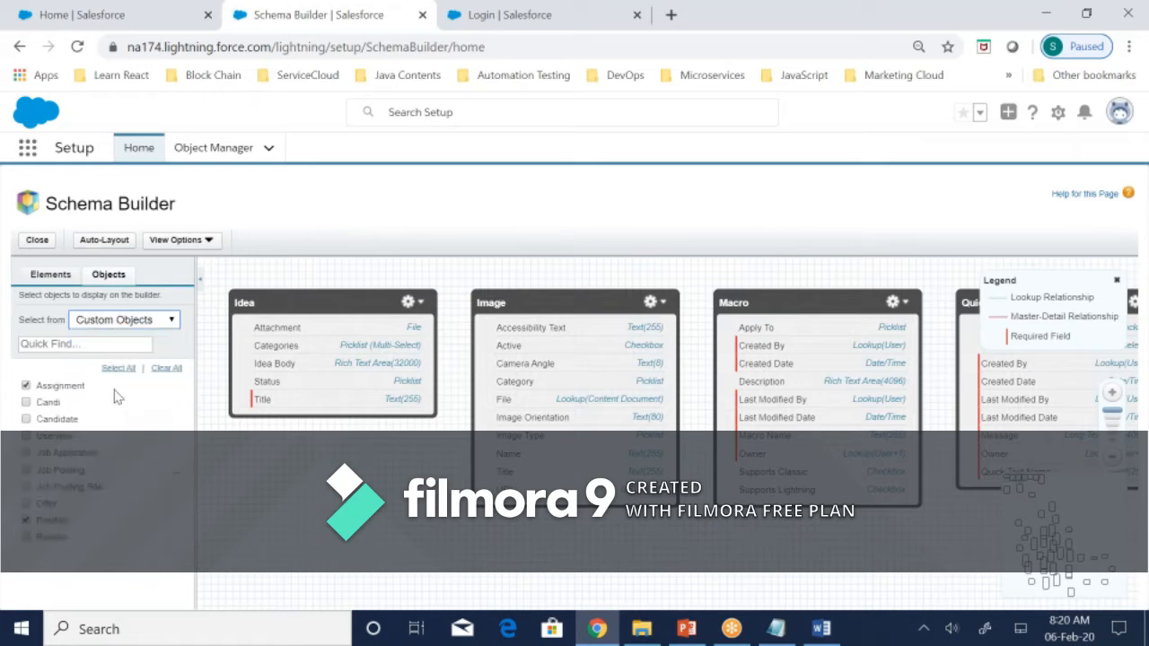
{"action": "left_click", "coordinate": [166, 371]}
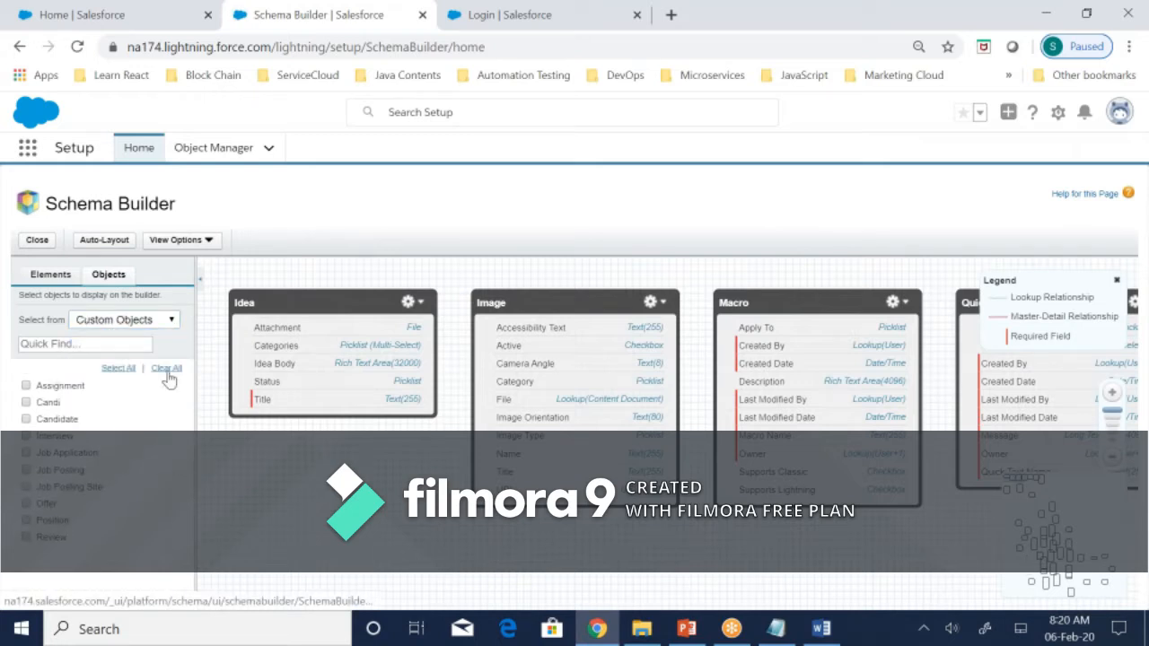
{"action": "left_click", "coordinate": [113, 370]}
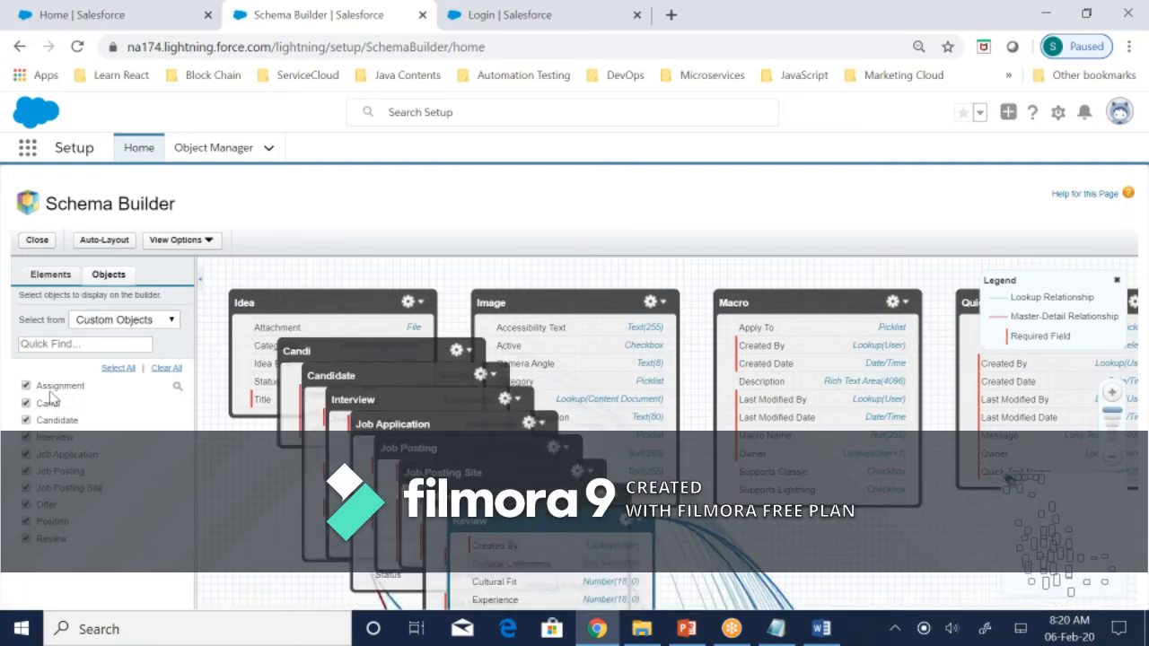
- Filter the list to All Objects and clear the whole selection to empty the Schema Builder canvas
{"action": "left_click", "coordinate": [143, 321]}
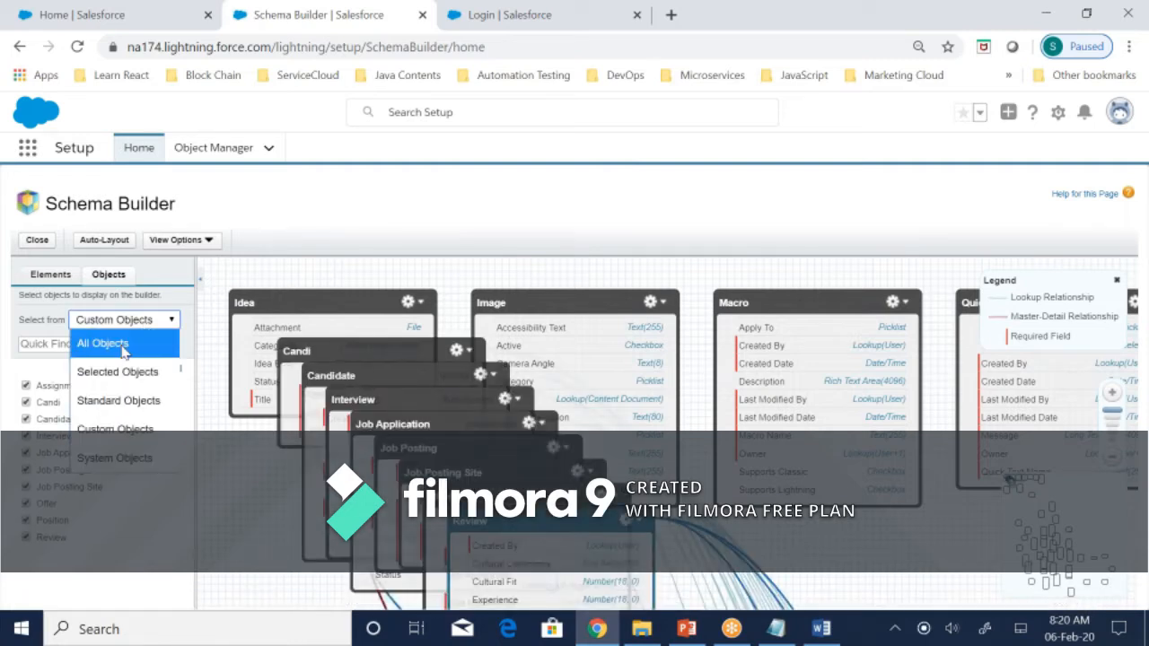
{"action": "left_click", "coordinate": [102, 341]}
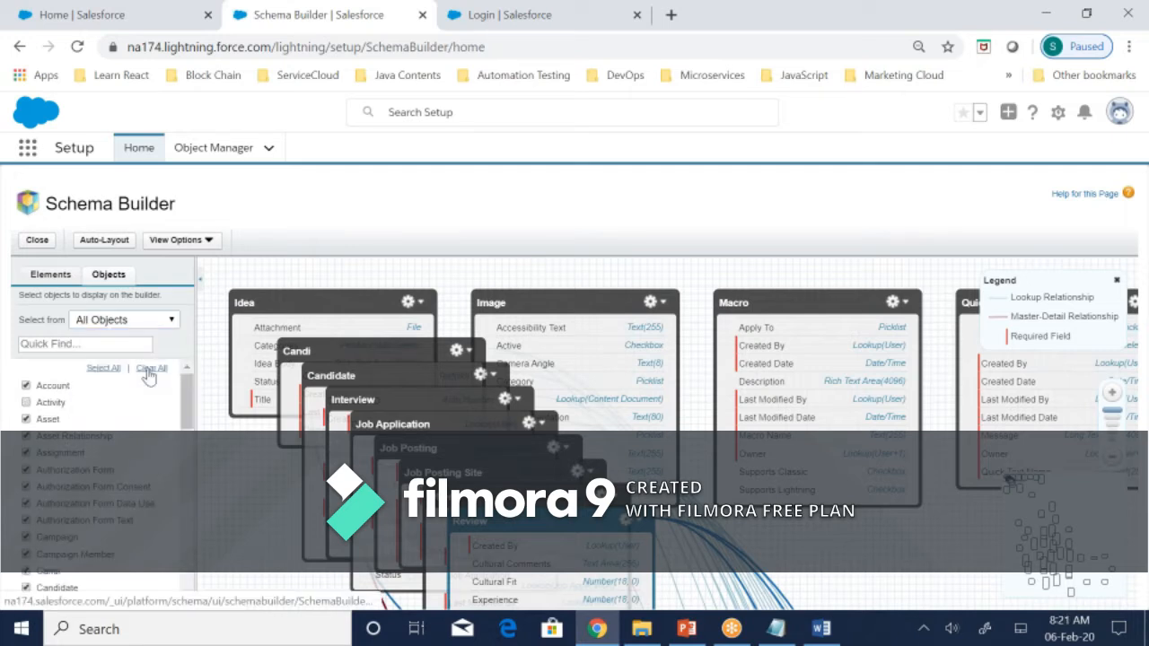
{"action": "left_click", "coordinate": [149, 375]}
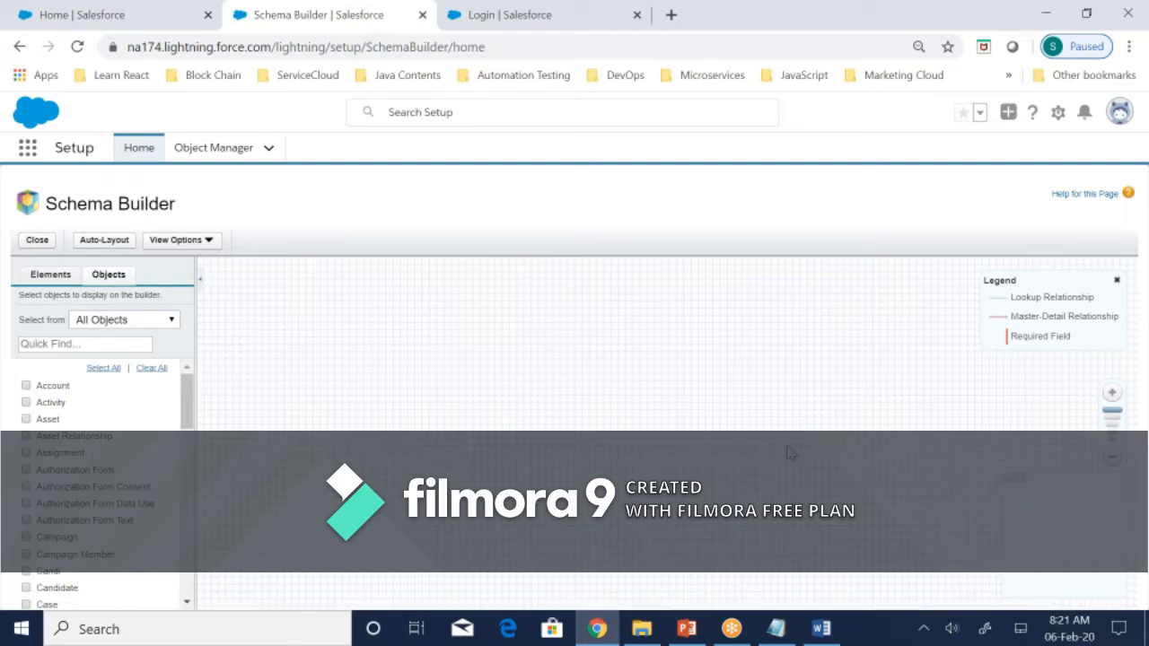
- Look at the Standard Objects list, filter to Custom Objects, and display all custom objects on the canvas
{"action": "left_click", "coordinate": [109, 323]}
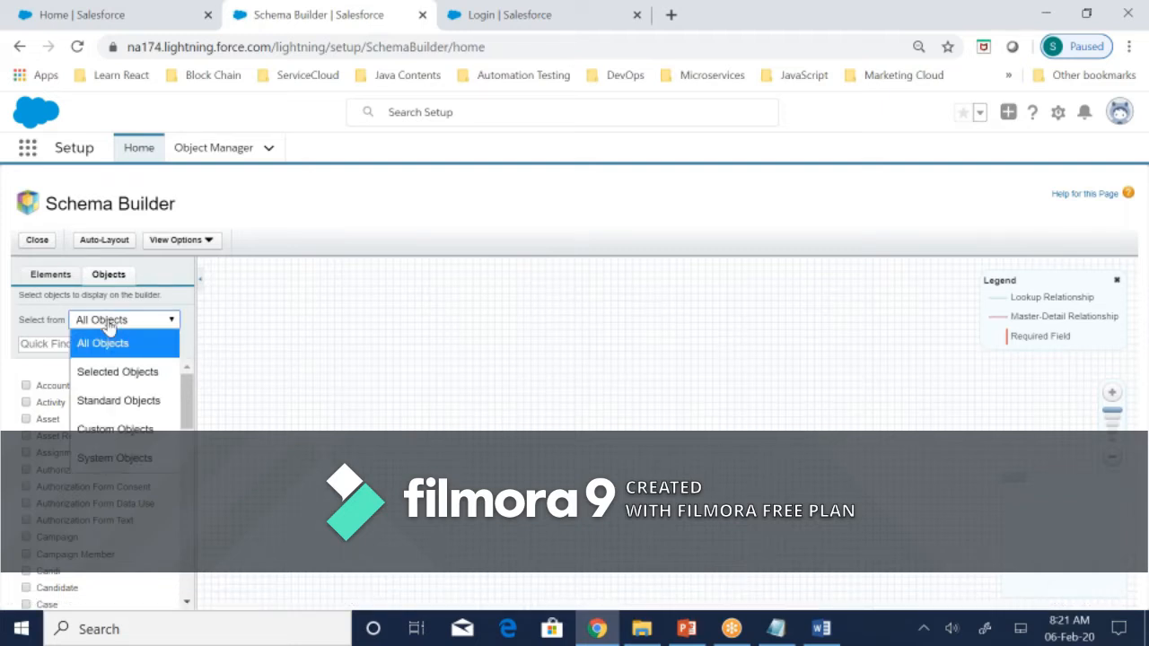
{"action": "left_click", "coordinate": [117, 400]}
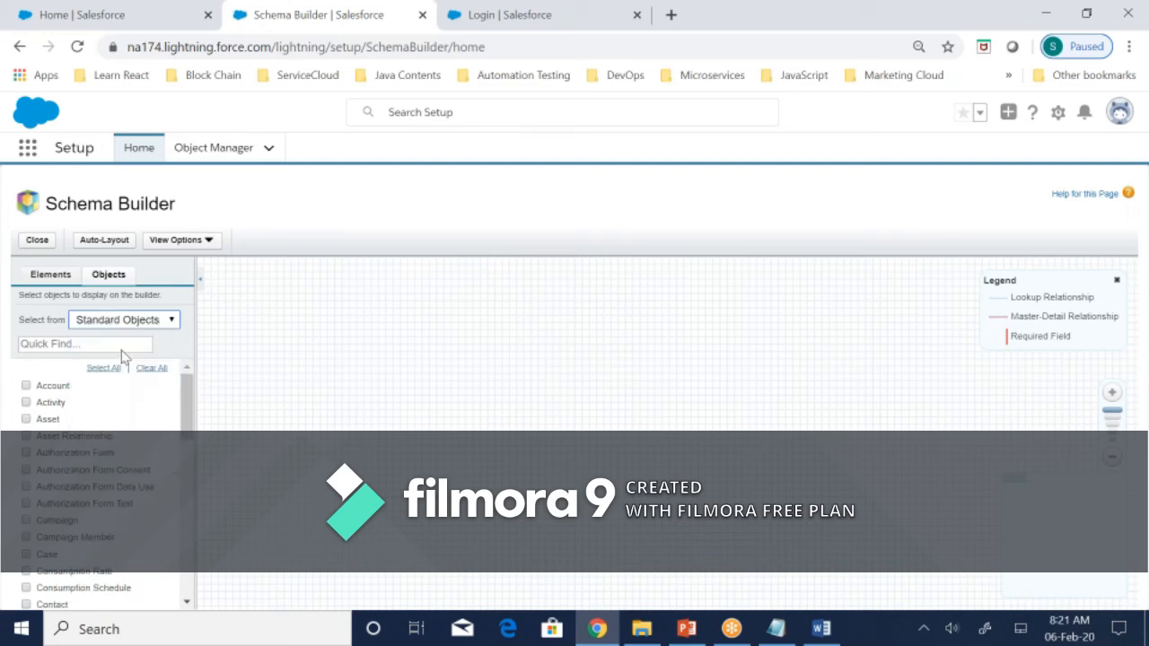
{"action": "left_click", "coordinate": [134, 330]}
{"action": "left_click", "coordinate": [126, 429]}
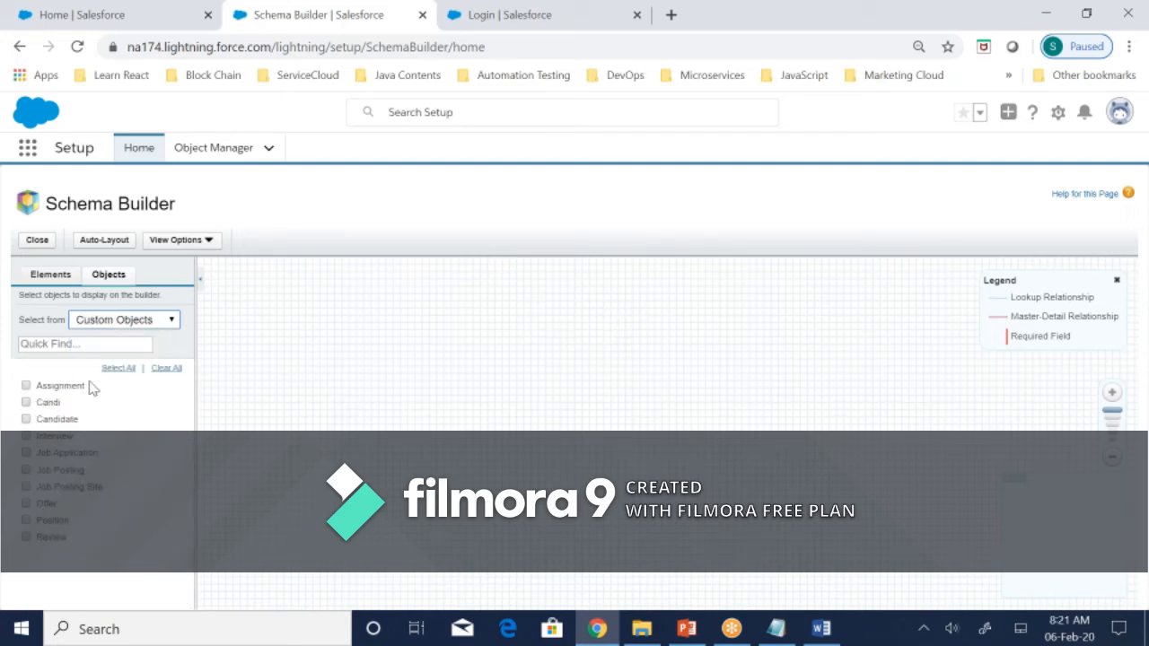
{"action": "left_click", "coordinate": [118, 369]}
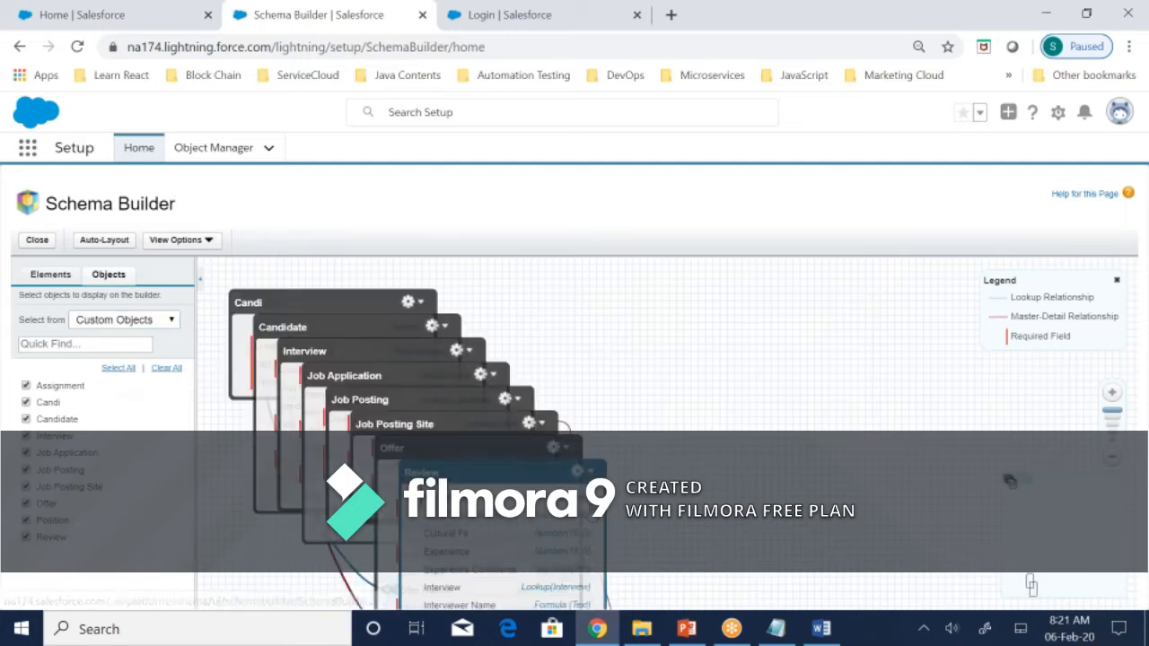
- Remove Assignment and Candi from the canvas and pull Review, Offer and Job Posting Site out of the overlapping stack
{"action": "left_click", "coordinate": [26, 386]}
{"action": "left_click", "coordinate": [26, 402]}
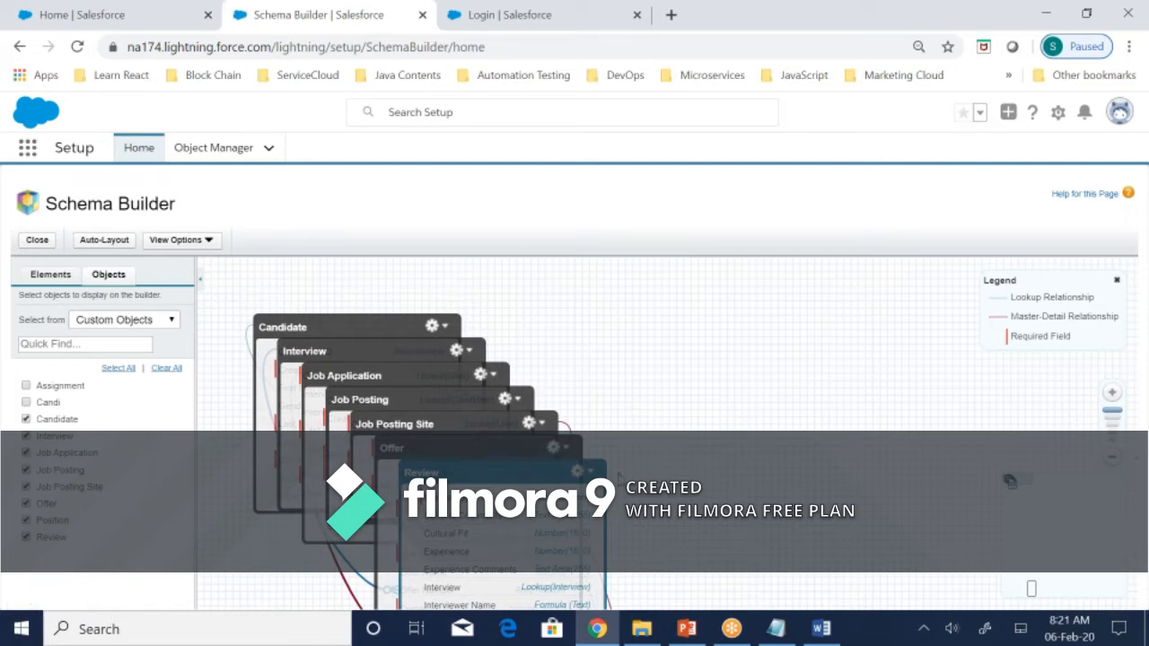
{"action": "left_click_drag", "start_coordinate": [533, 473], "coordinate": [885, 390]}
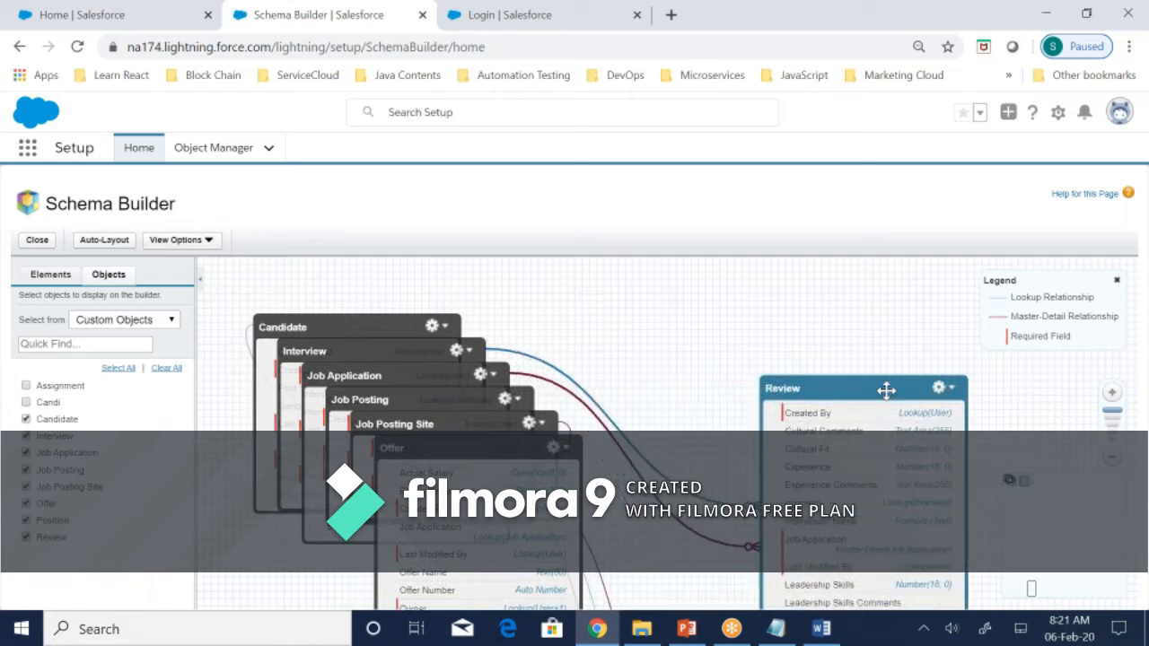
{"action": "left_click_drag", "start_coordinate": [493, 443], "coordinate": [702, 367]}
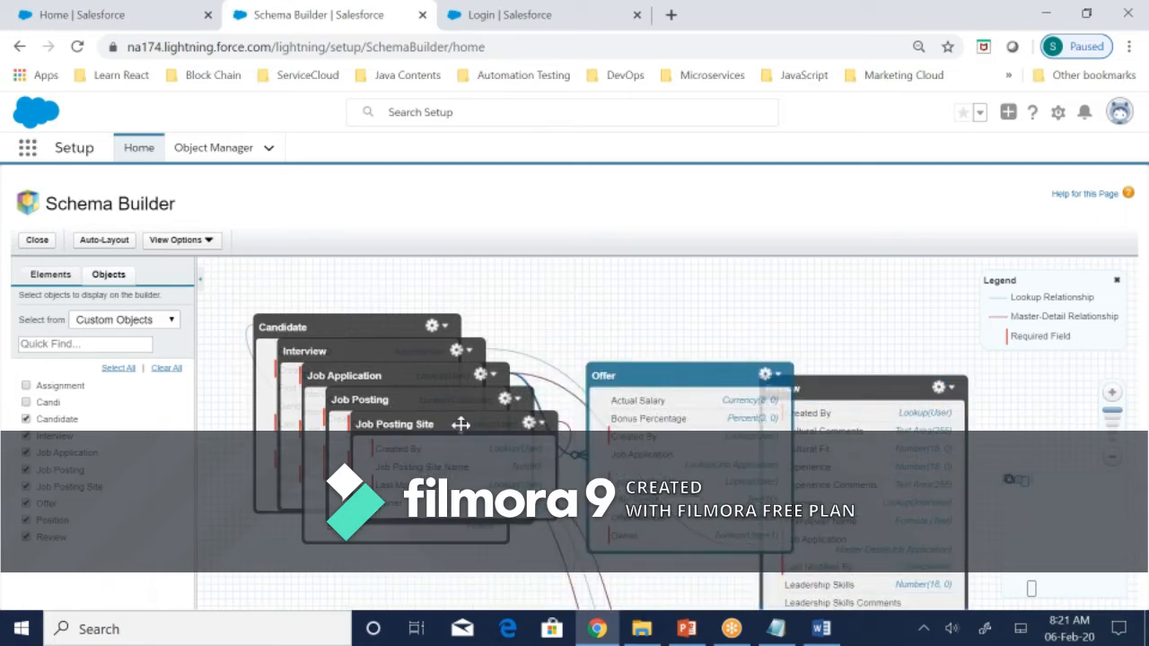
{"action": "left_click_drag", "start_coordinate": [461, 424], "coordinate": [565, 350]}
- Separate Job Posting Site, Job Posting, Job Application and Interview from the stack so each object's fields can be read
{"action": "left_click", "coordinate": [1111, 459]}
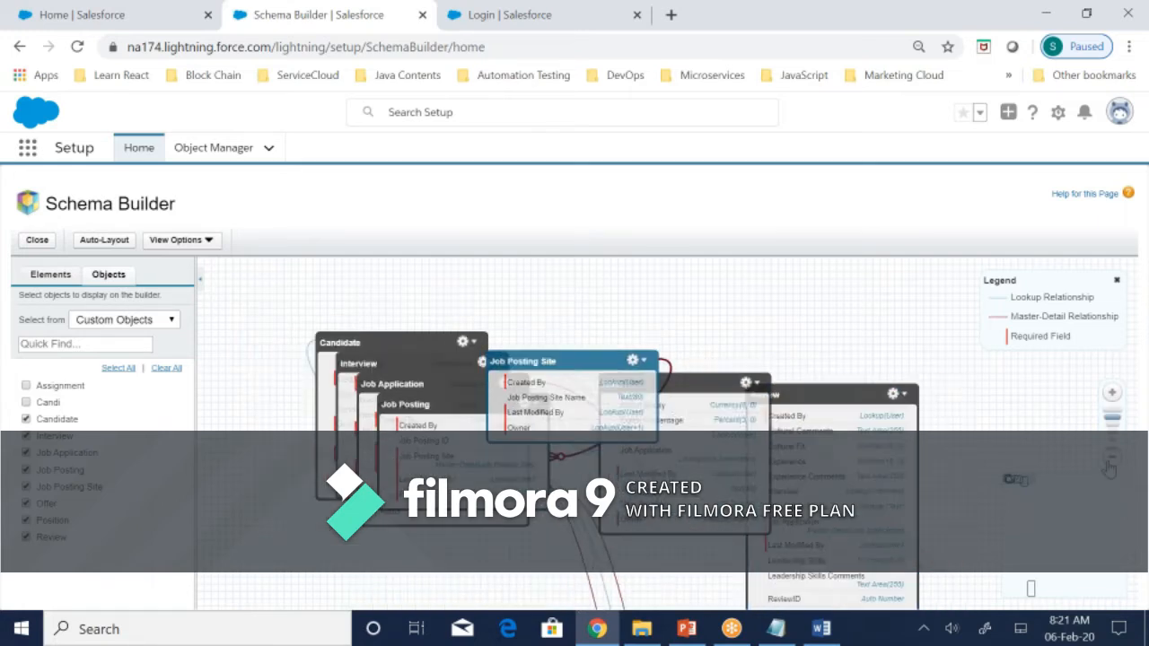
{"action": "left_click", "coordinate": [1111, 460]}
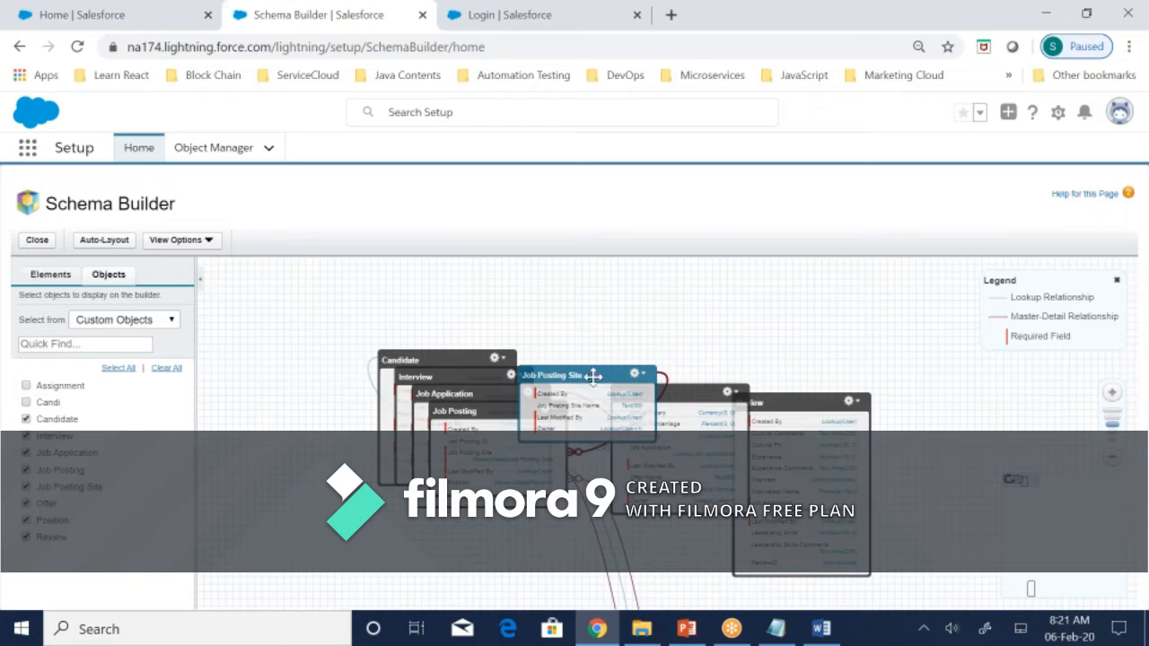
{"action": "left_click_drag", "start_coordinate": [588, 384], "coordinate": [493, 561]}
{"action": "left_click_drag", "start_coordinate": [463, 332], "coordinate": [516, 445]}
{"action": "left_click_drag", "start_coordinate": [431, 316], "coordinate": [257, 393]}
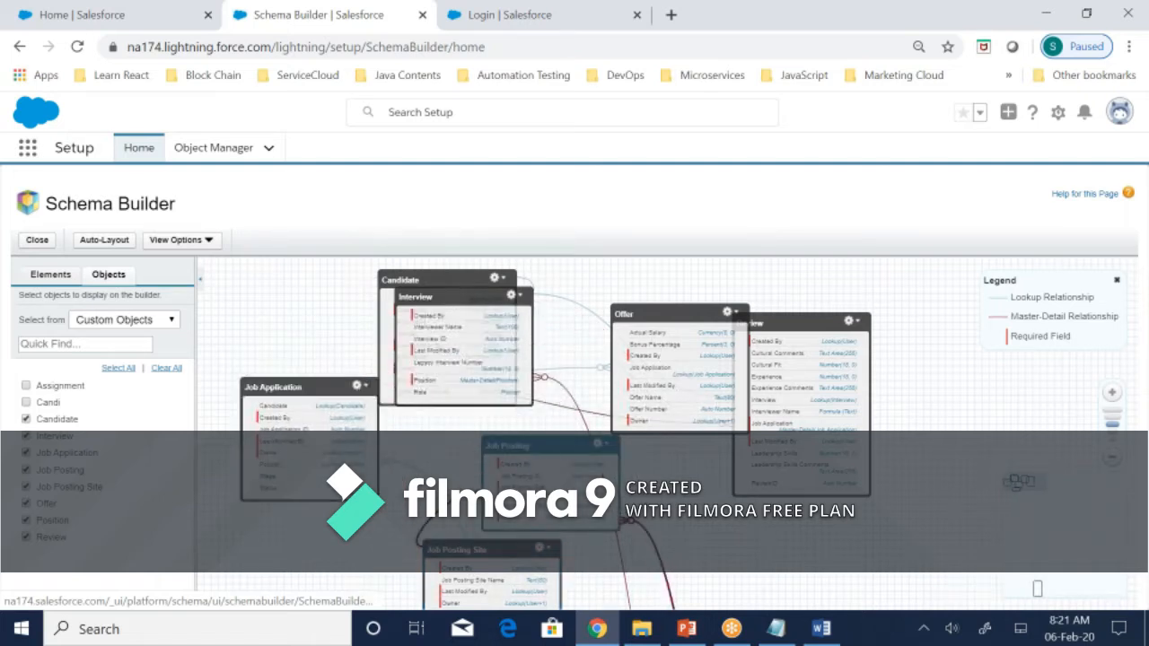
{"action": "left_click_drag", "start_coordinate": [422, 296], "coordinate": [446, 375]}
- Move Candidate away from Offer and place Interview in the free area below Offer and Review
{"action": "left_click_drag", "start_coordinate": [893, 526], "coordinate": [947, 522]}
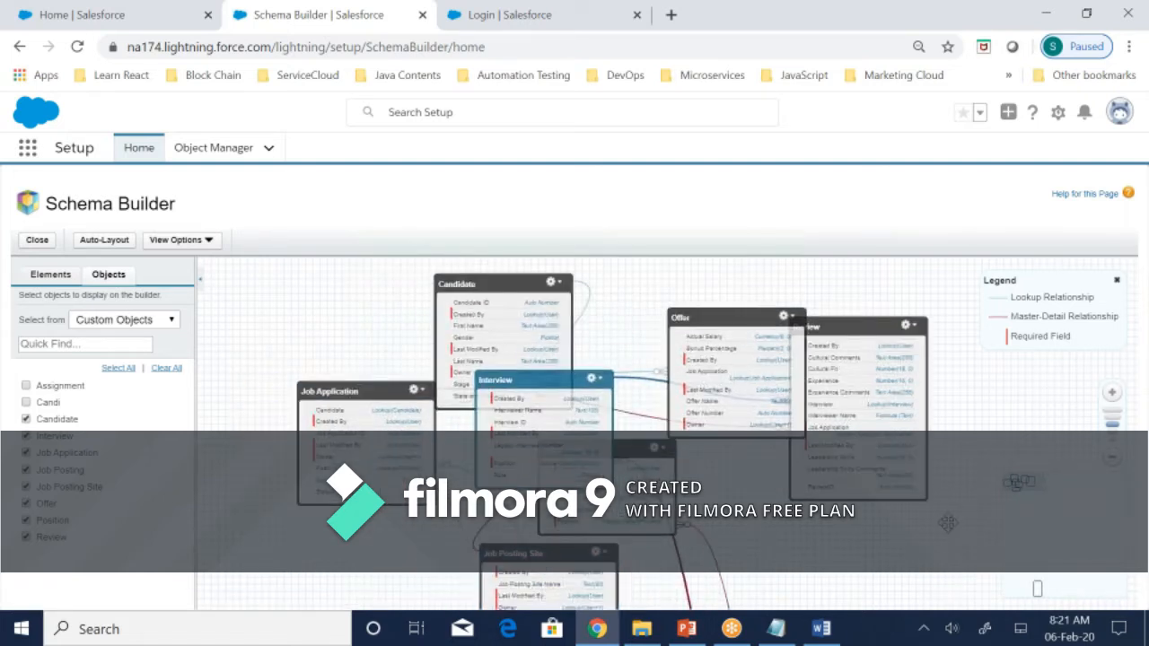
{"action": "left_click_drag", "start_coordinate": [495, 282], "coordinate": [411, 282]}
{"action": "left_click_drag", "start_coordinate": [534, 378], "coordinate": [756, 499]}
{"action": "left_click_drag", "start_coordinate": [382, 487], "coordinate": [371, 493]}
- Find the distant Position object and move it up among the others, between Candidate and Offer
{"action": "left_click", "coordinate": [1040, 591]}
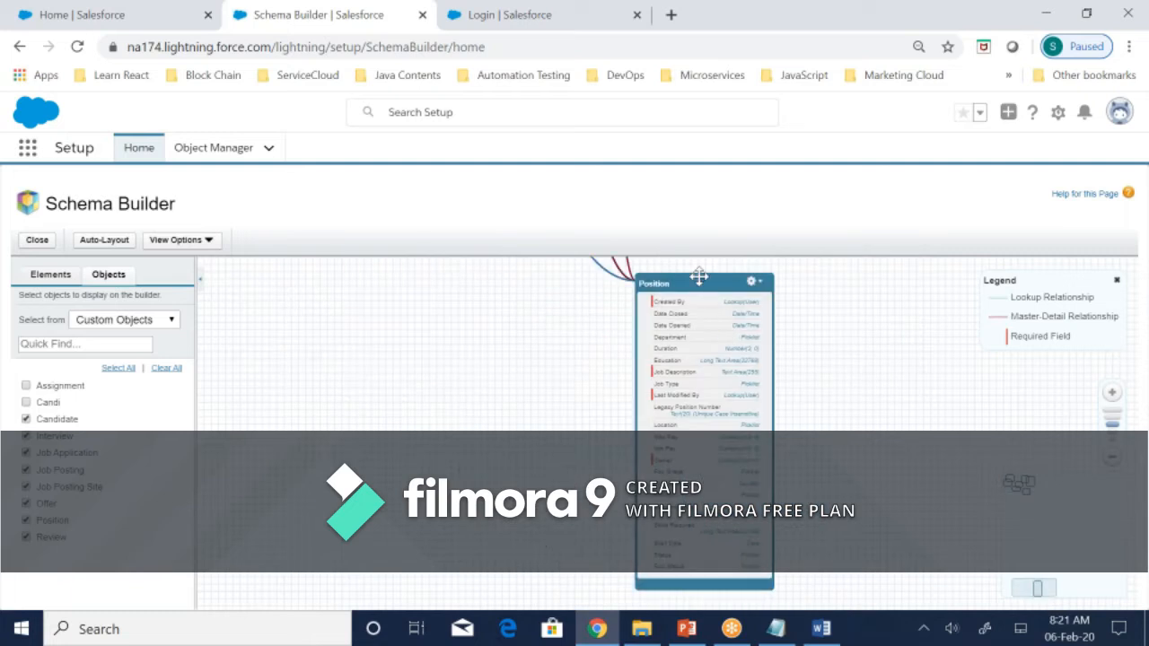
{"action": "left_click_drag", "start_coordinate": [698, 277], "coordinate": [765, 276]}
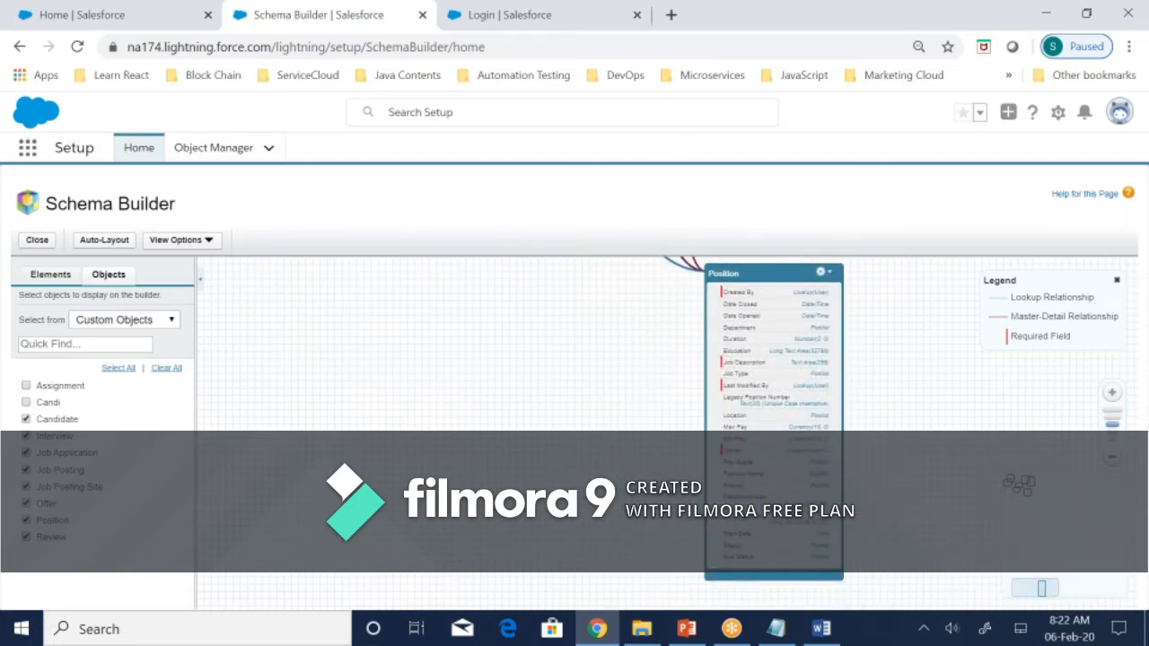
{"action": "left_click_drag", "start_coordinate": [928, 450], "coordinate": [781, 418]}
{"action": "mouse_move", "coordinate": [677, 296]}
{"action": "left_mouse_down"}
{"action": "mouse_move", "coordinate": [674, 174]}
{"action": "mouse_move", "coordinate": [844, 481]}
{"action": "mouse_move", "coordinate": [846, 537]}
{"action": "mouse_move", "coordinate": [772, 380]}
{"action": "mouse_move", "coordinate": [731, 221]}
{"action": "mouse_move", "coordinate": [924, 607]}
{"action": "mouse_move", "coordinate": [928, 639]}
{"action": "mouse_move", "coordinate": [670, 395]}
{"action": "mouse_move", "coordinate": [662, 171]}
{"action": "mouse_move", "coordinate": [751, 300]}
{"action": "mouse_move", "coordinate": [752, 321]}
{"action": "mouse_move", "coordinate": [718, 194]}
{"action": "left_mouse_up"}
{"action": "left_click_drag", "start_coordinate": [914, 430], "coordinate": [948, 637]}
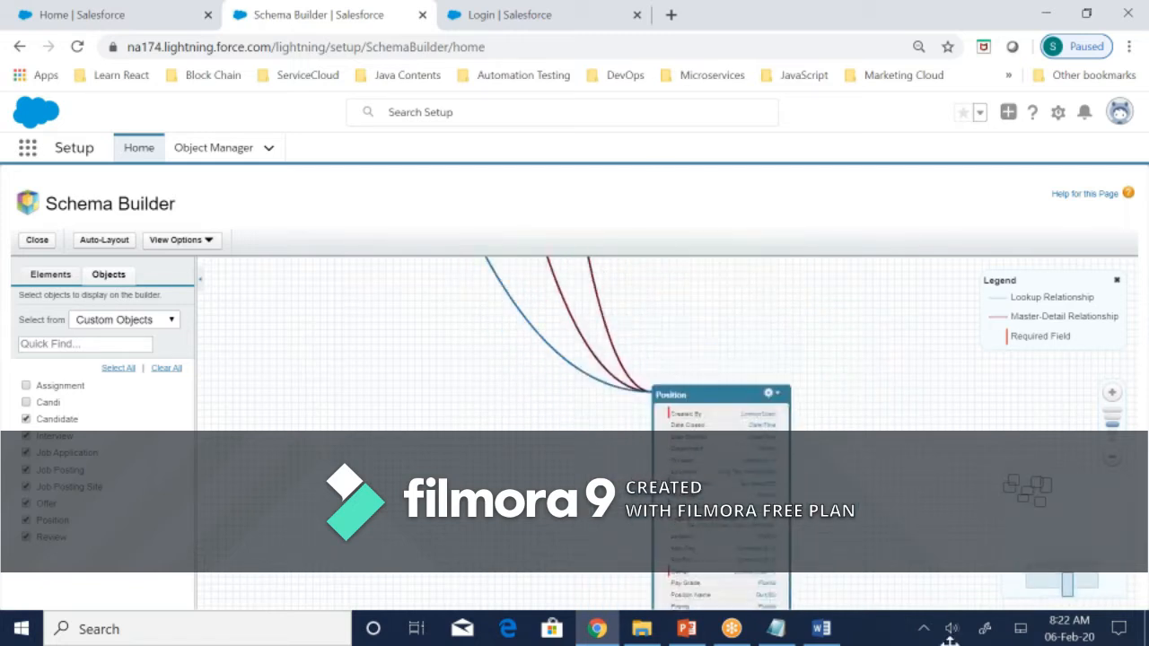
{"action": "left_click_drag", "start_coordinate": [924, 534], "coordinate": [908, 617]}
{"action": "left_click_drag", "start_coordinate": [754, 468], "coordinate": [682, 203]}
{"action": "left_click_drag", "start_coordinate": [885, 419], "coordinate": [791, 541]}
{"action": "left_click_drag", "start_coordinate": [565, 306], "coordinate": [505, 272]}
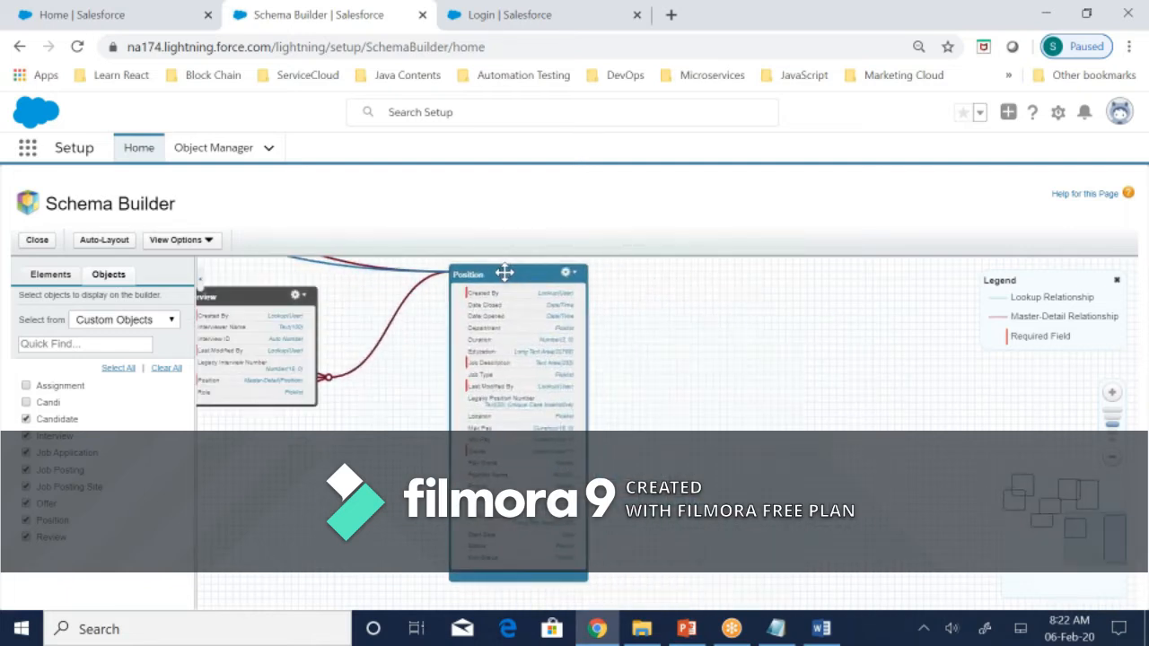
{"action": "left_click_drag", "start_coordinate": [852, 448], "coordinate": [1097, 584]}
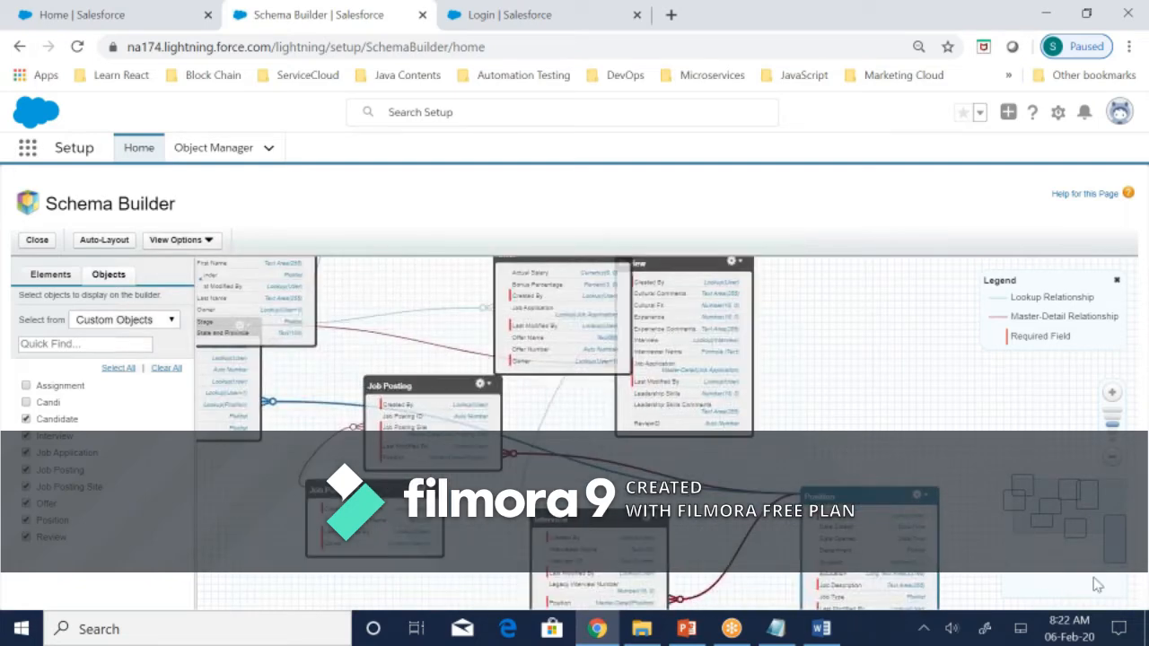
{"action": "left_click_drag", "start_coordinate": [874, 495], "coordinate": [414, 250]}
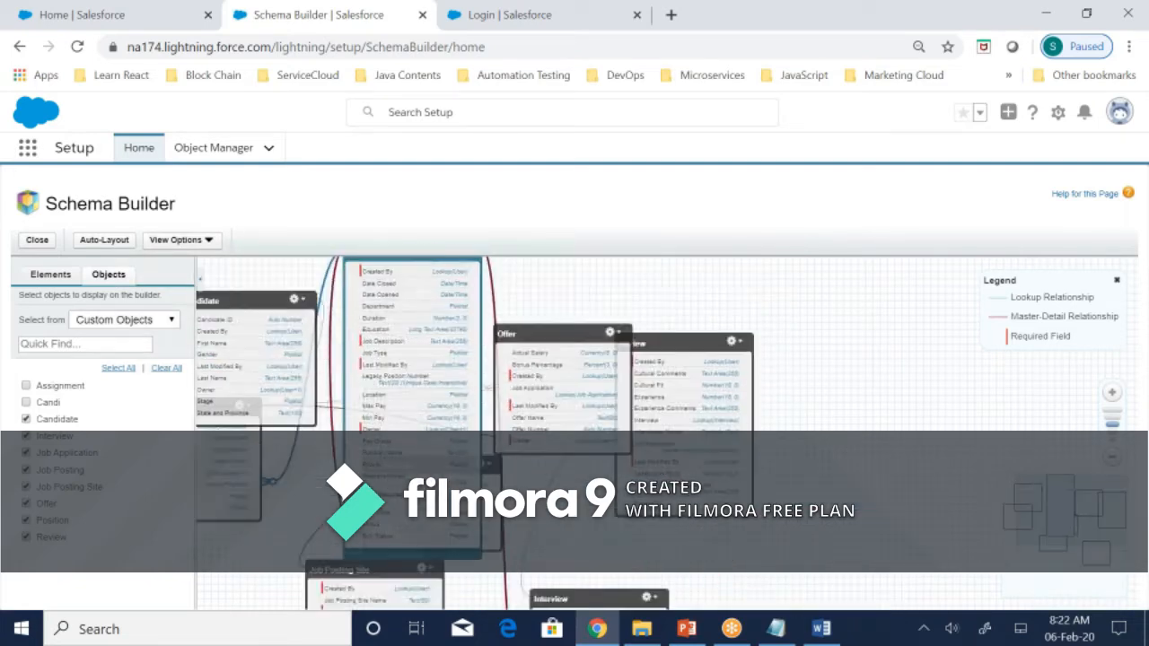
- Rearrange Job Application, Offer, Review and Candidate on the right side of Position, with Offer lowest
{"action": "left_click_drag", "start_coordinate": [829, 453], "coordinate": [955, 456]}
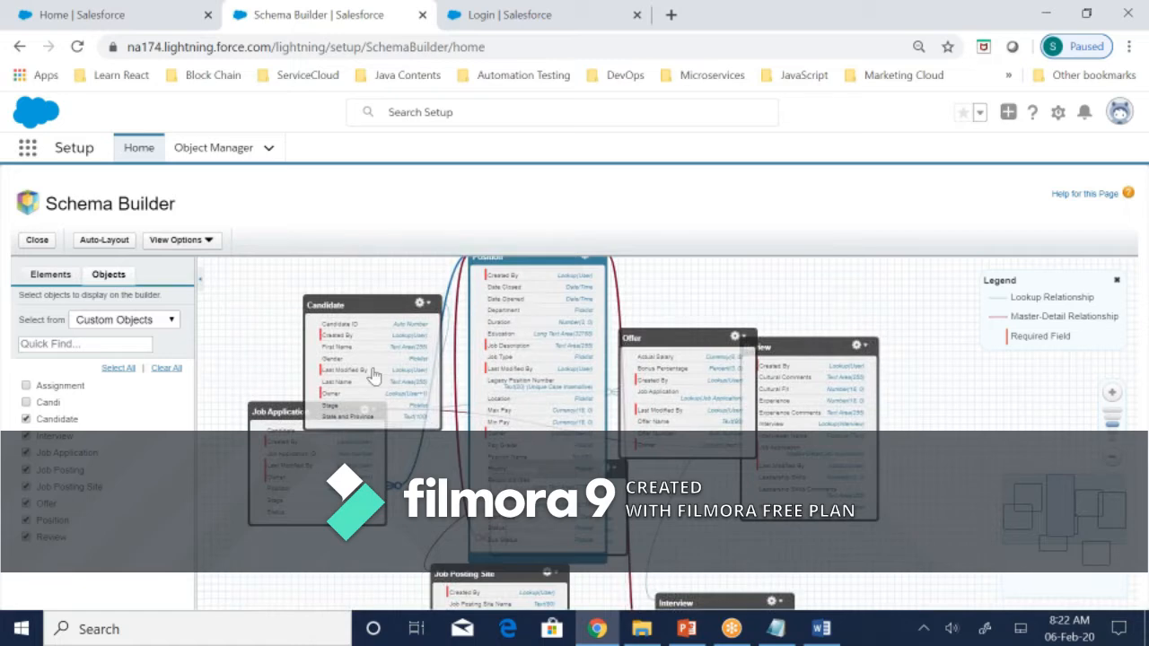
{"action": "left_click_drag", "start_coordinate": [314, 412], "coordinate": [286, 468]}
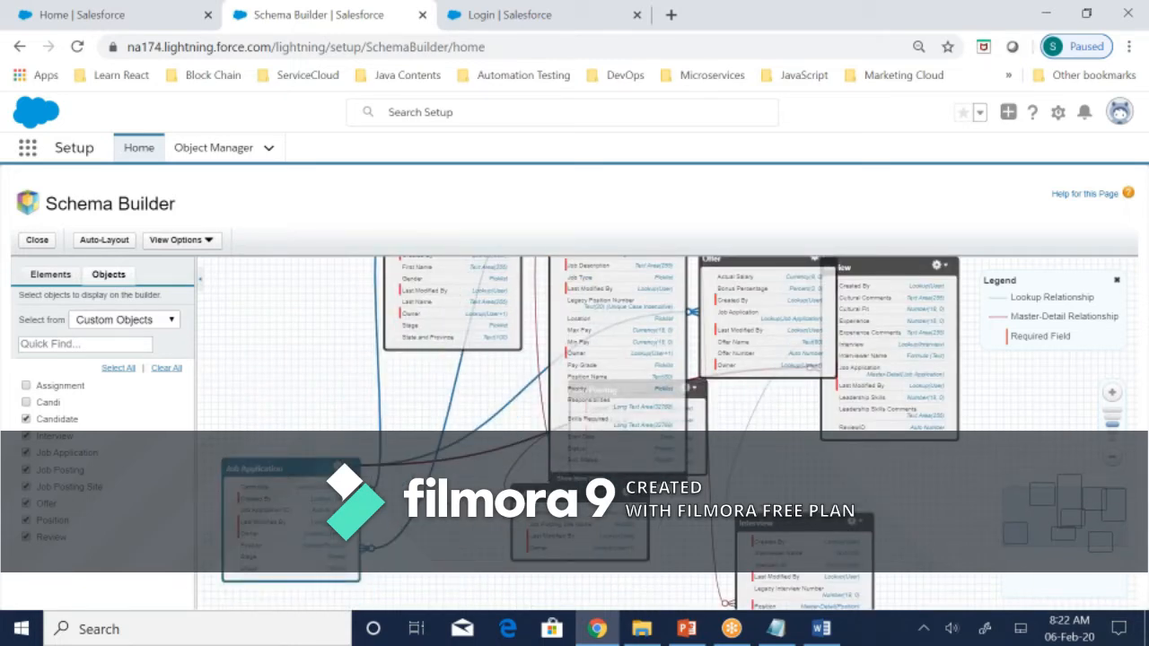
{"action": "scroll", "coordinate": [968, 459], "scroll_direction": "down", "scroll_amount": 2}
{"action": "left_click_drag", "start_coordinate": [968, 457], "coordinate": [847, 527]}
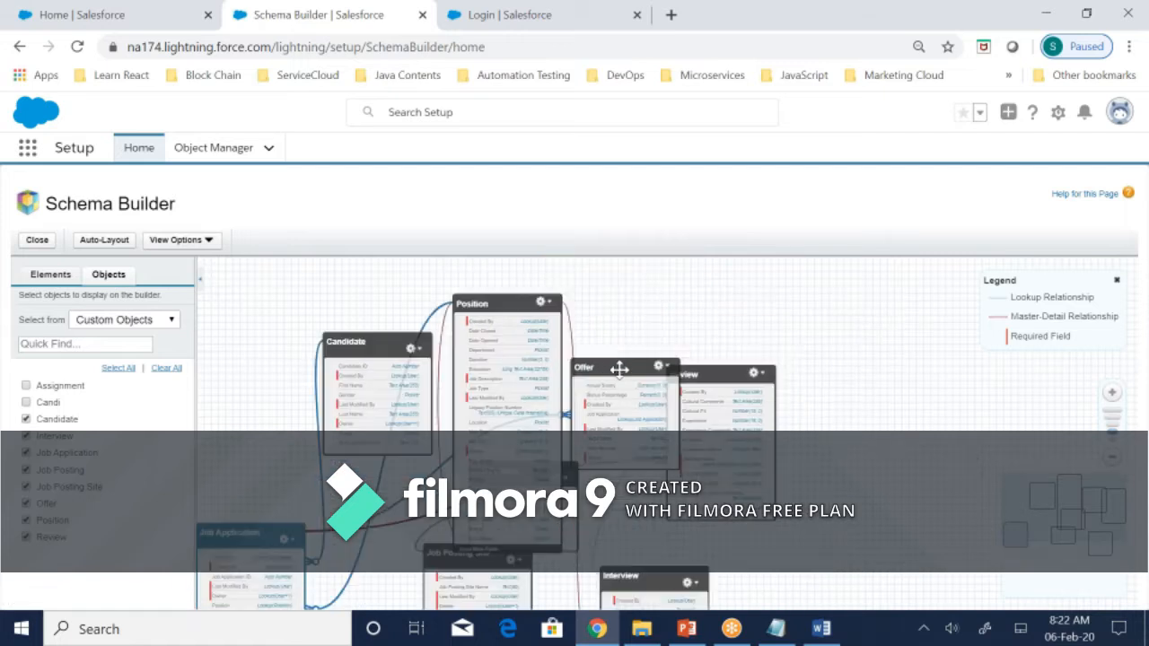
{"action": "left_click_drag", "start_coordinate": [619, 368], "coordinate": [718, 514]}
{"action": "left_click_drag", "start_coordinate": [754, 290], "coordinate": [840, 311]}
{"action": "left_click_drag", "start_coordinate": [260, 451], "coordinate": [650, 272]}
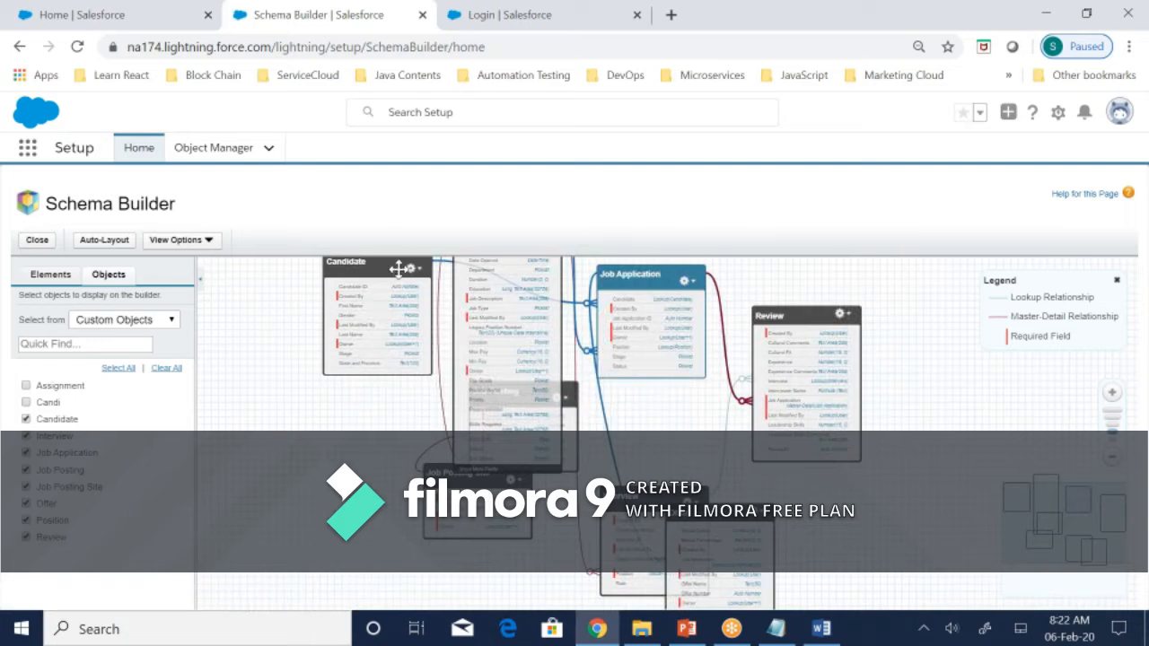
{"action": "left_click_drag", "start_coordinate": [397, 268], "coordinate": [877, 269]}
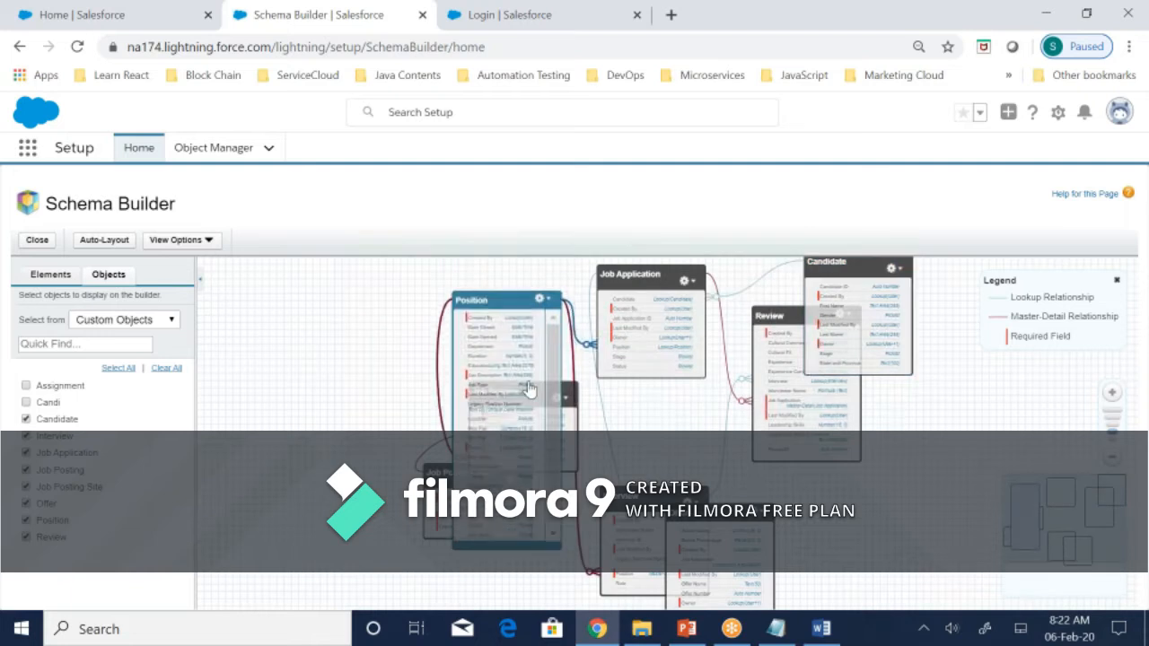
- Place Job Posting and Job Posting Site to the left of Position, and spread Interview and Offer apart beneath the upper objects
{"action": "left_click_drag", "start_coordinate": [446, 474], "coordinate": [287, 516]}
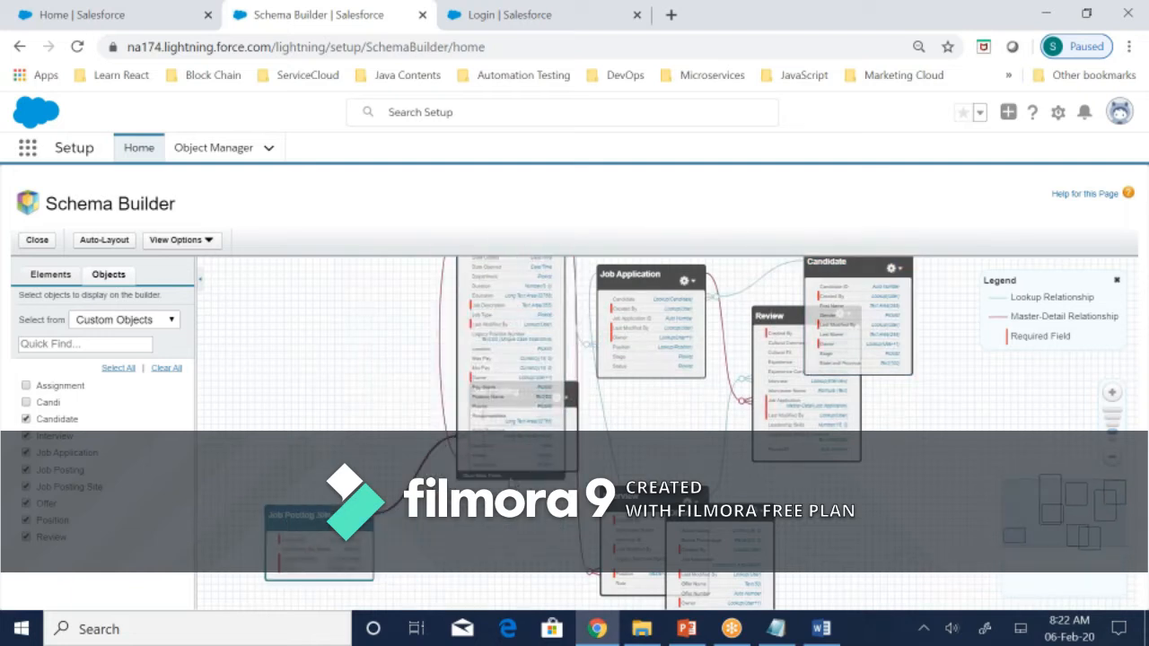
{"action": "left_click_drag", "start_coordinate": [572, 394], "coordinate": [345, 323]}
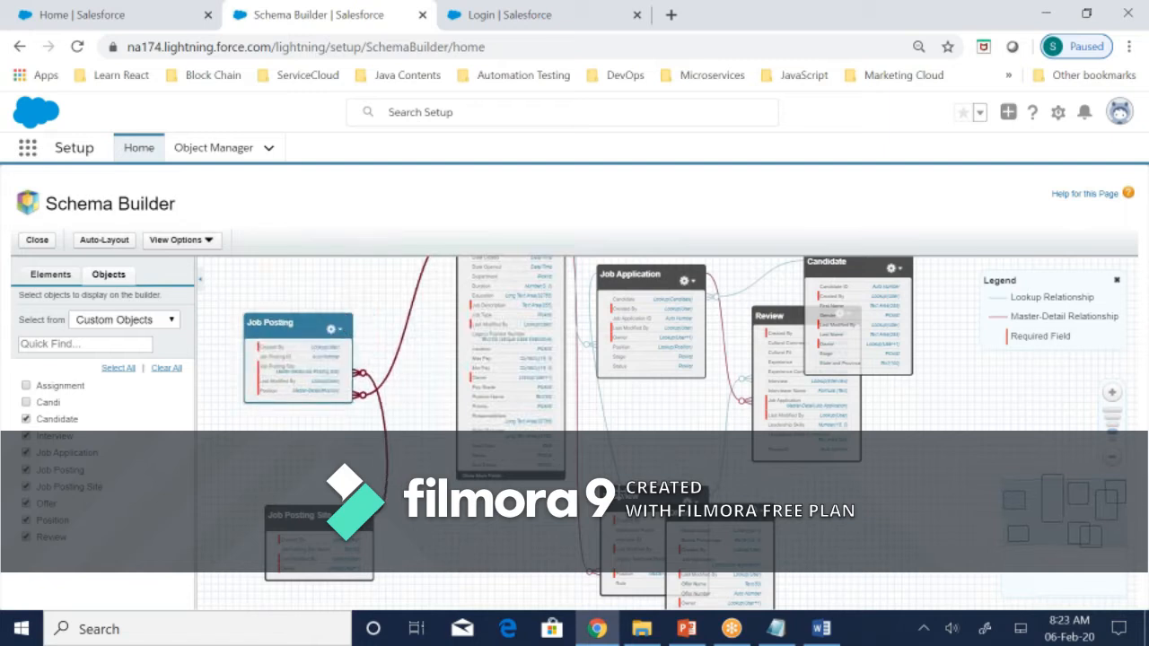
{"action": "left_click_drag", "start_coordinate": [656, 496], "coordinate": [607, 596]}
{"action": "scroll", "coordinate": [607, 596], "scroll_direction": "down", "scroll_amount": 1}
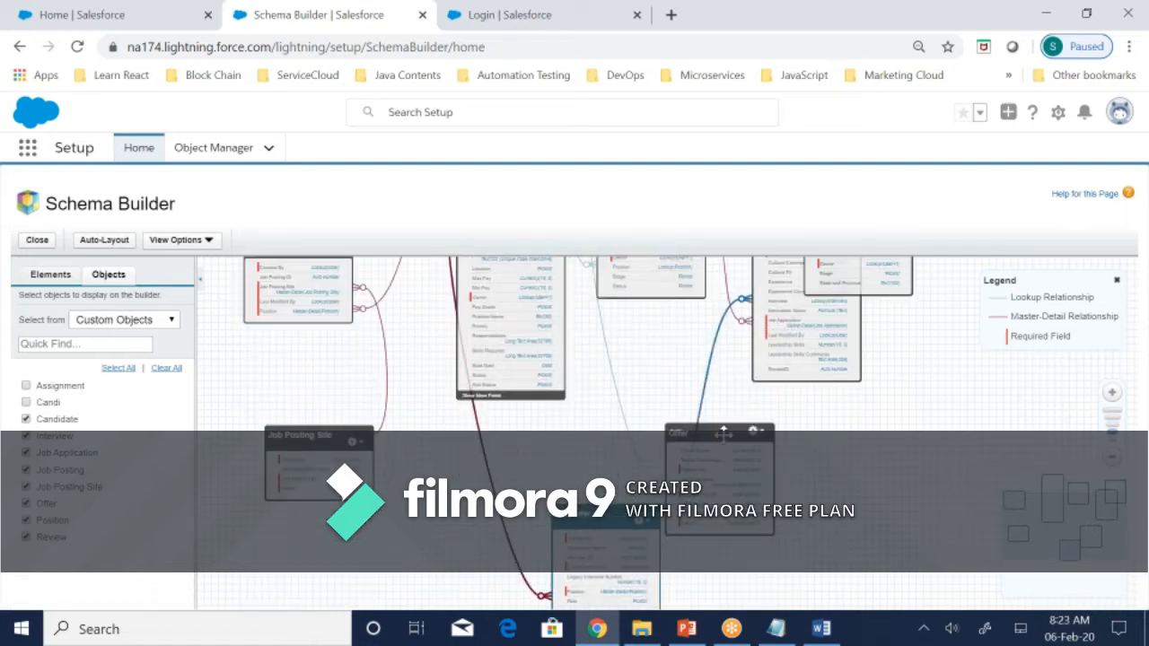
{"action": "left_click_drag", "start_coordinate": [724, 433], "coordinate": [829, 448]}
{"action": "left_click_drag", "start_coordinate": [607, 519], "coordinate": [518, 461]}
{"action": "left_click_drag", "start_coordinate": [791, 452], "coordinate": [762, 425]}
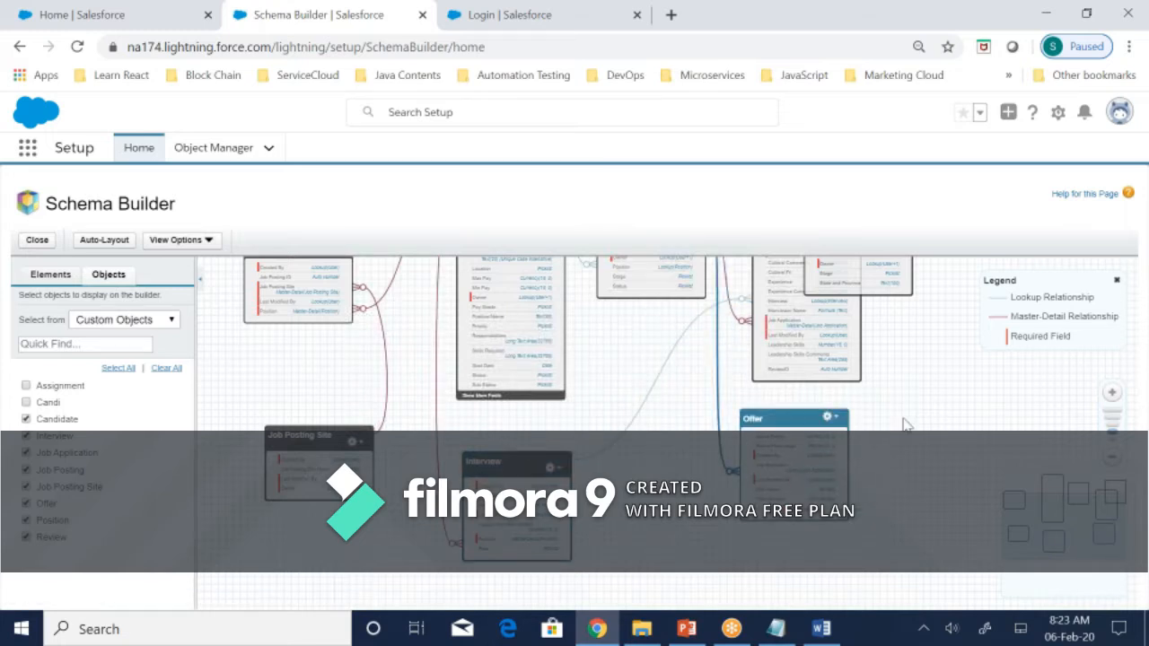
- Spread Candidate, Job Application and Review further right of Position and place Offer just below Job Application
{"action": "left_click_drag", "start_coordinate": [909, 414], "coordinate": [947, 542]}
{"action": "left_click_drag", "start_coordinate": [889, 315], "coordinate": [992, 350]}
{"action": "left_click_drag", "start_coordinate": [701, 325], "coordinate": [778, 306]}
{"action": "left_click_drag", "start_coordinate": [829, 364], "coordinate": [908, 414]}
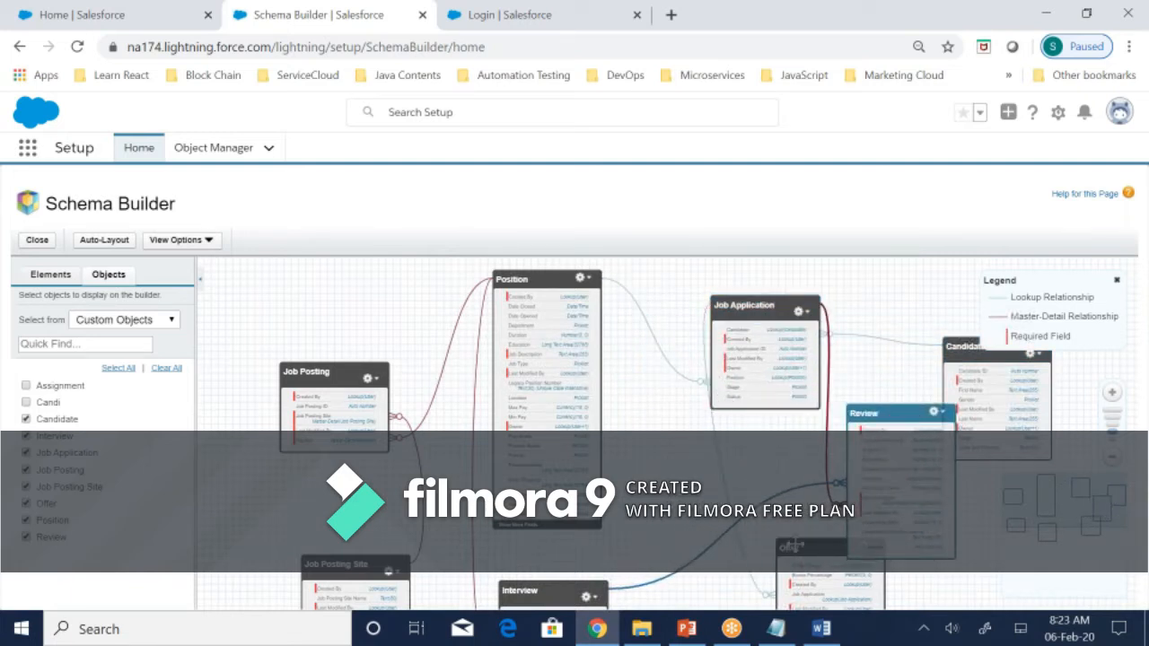
{"action": "left_click_drag", "start_coordinate": [794, 546], "coordinate": [694, 461]}
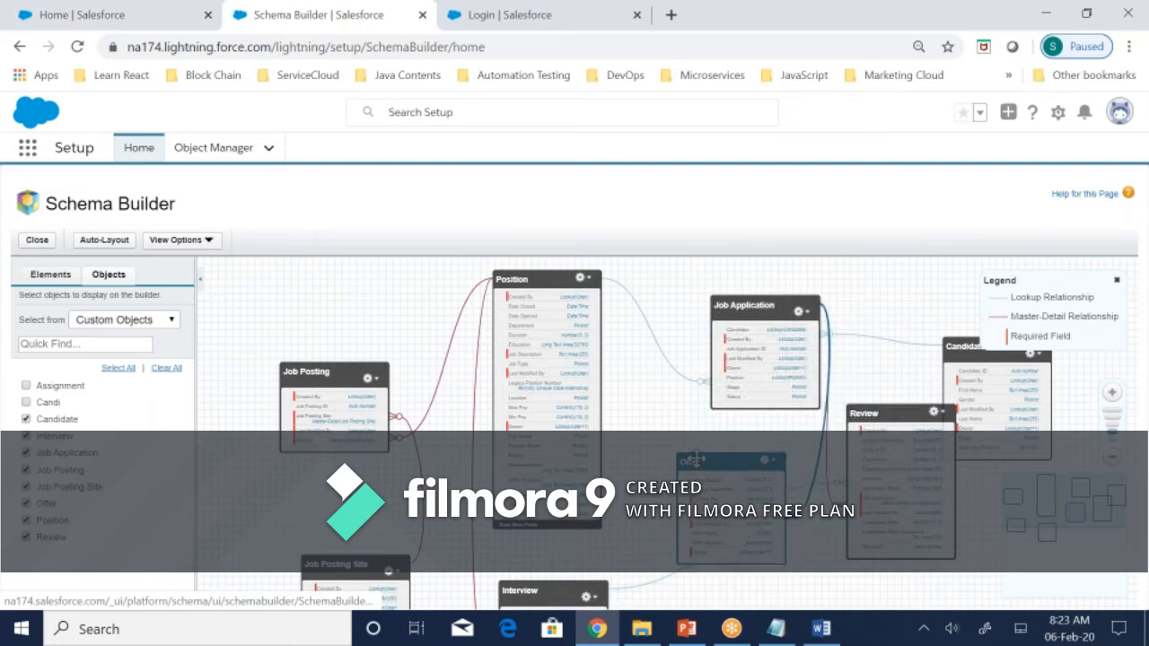
- Shift Job Posting slightly further from Position and fit the whole schema on the canvas
{"action": "left_click", "coordinate": [340, 377]}
{"action": "left_click_drag", "start_coordinate": [340, 377], "coordinate": [333, 371]}
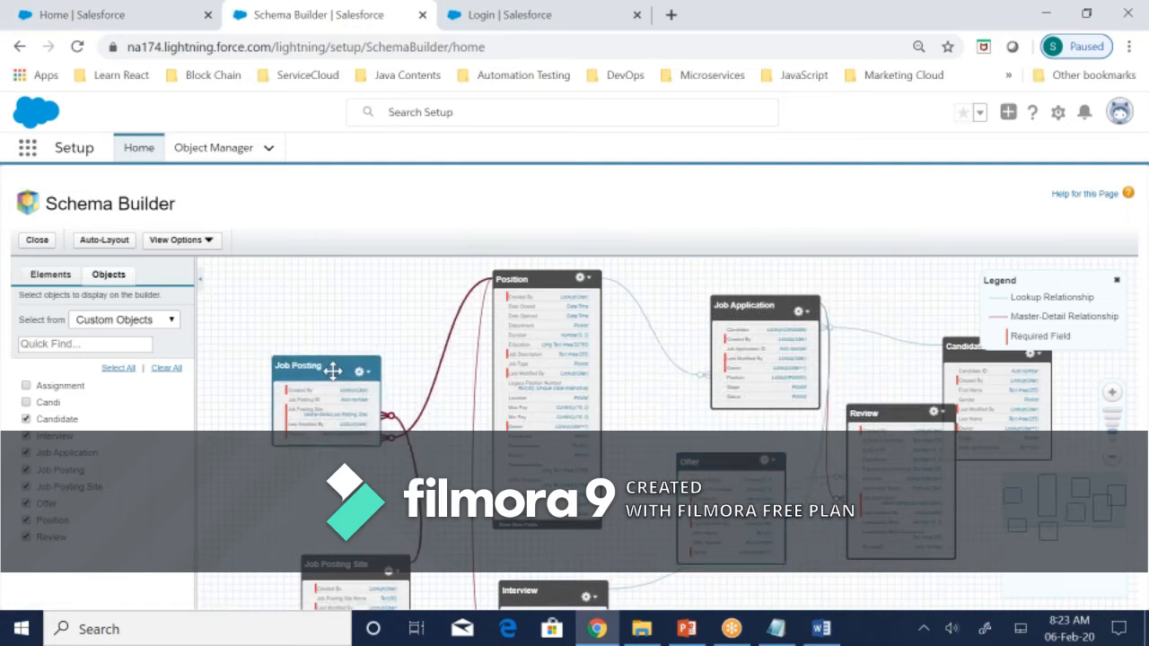
{"action": "left_click_drag", "start_coordinate": [631, 448], "coordinate": [585, 409]}
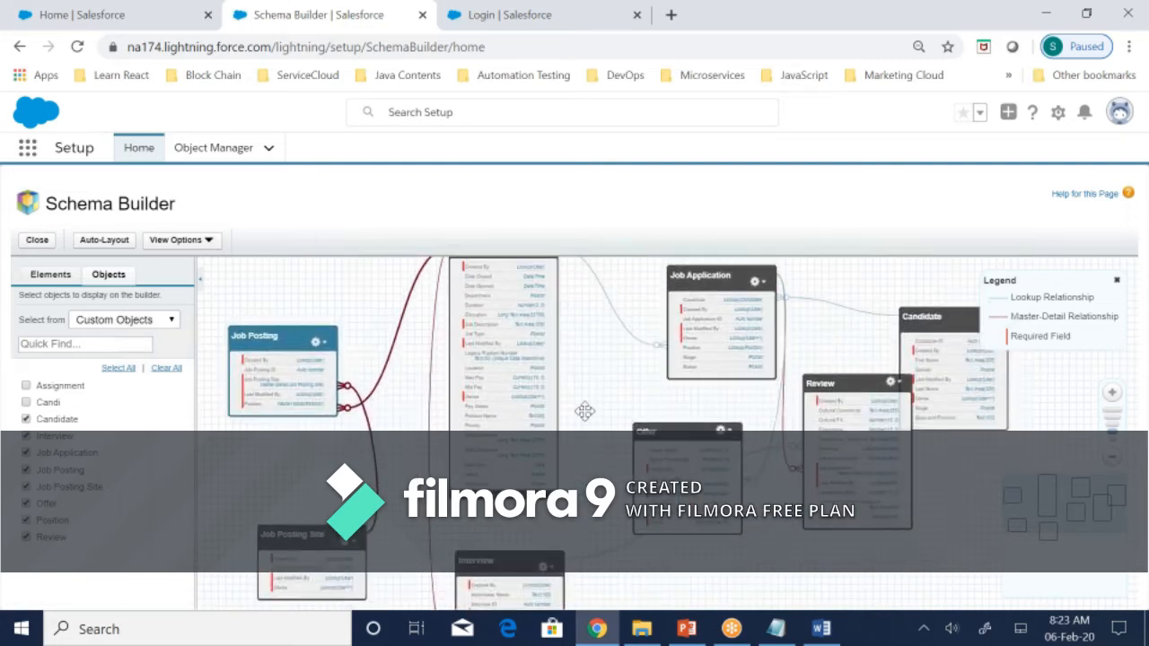
{"action": "left_click", "coordinate": [1113, 458]}
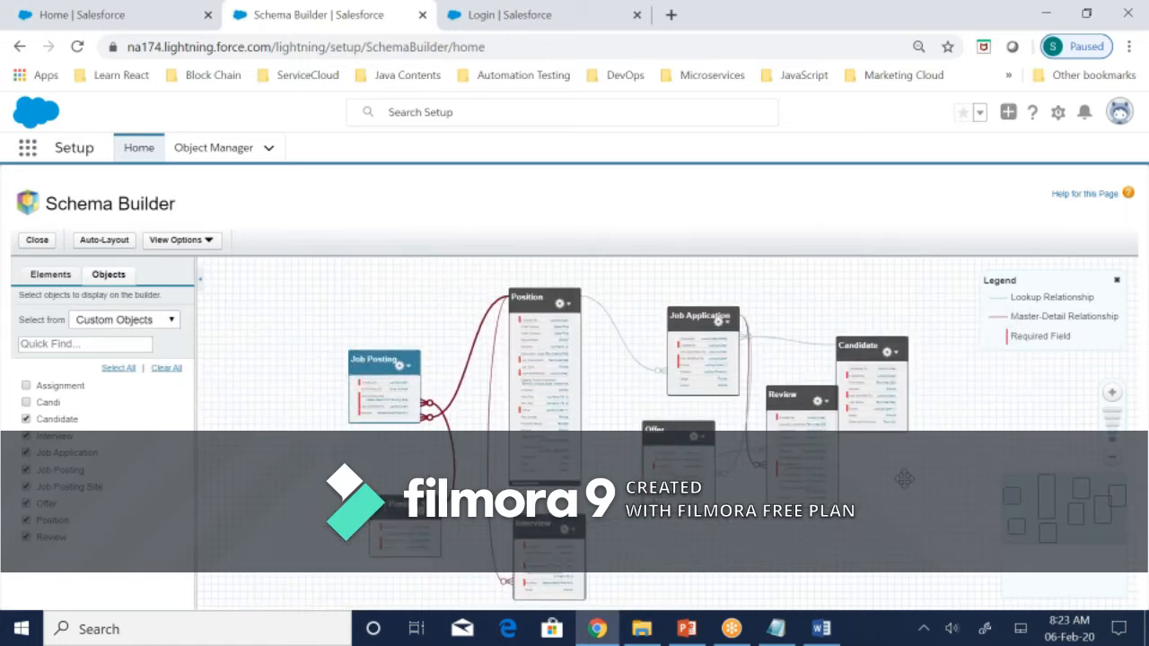
{"action": "left_click_drag", "start_coordinate": [893, 518], "coordinate": [846, 486]}
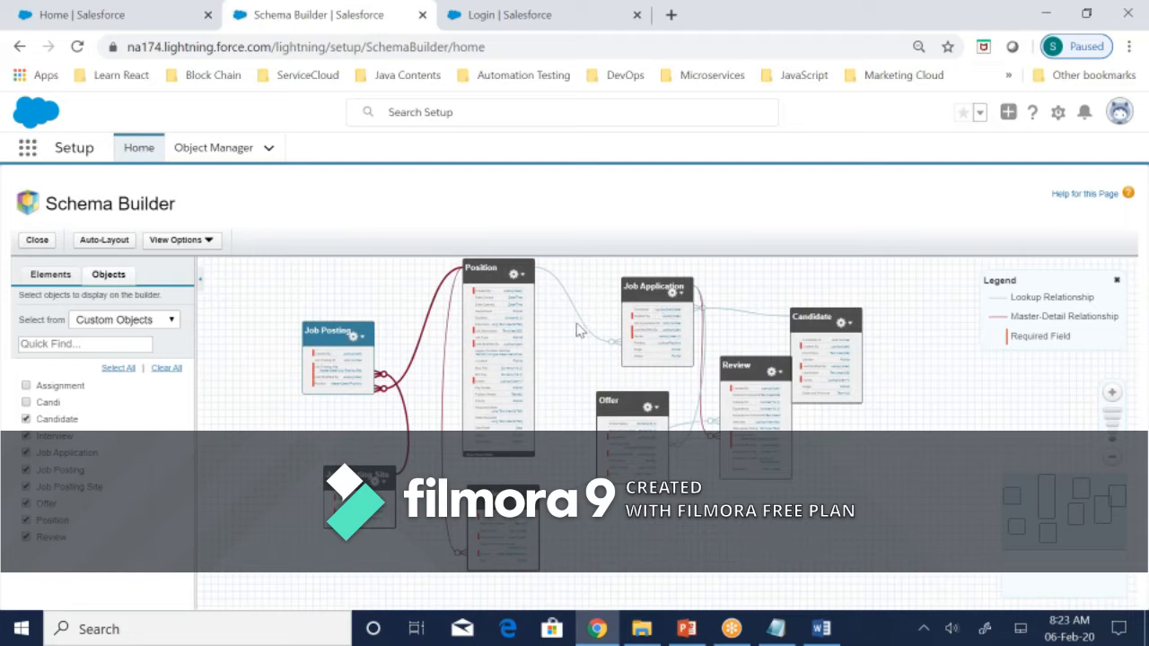
- Move Candidate clear of Review, nudge Job Application toward Candidate, and place Review below Candidate to expose the relationship lines
{"action": "mouse_move", "coordinate": [582, 325]}
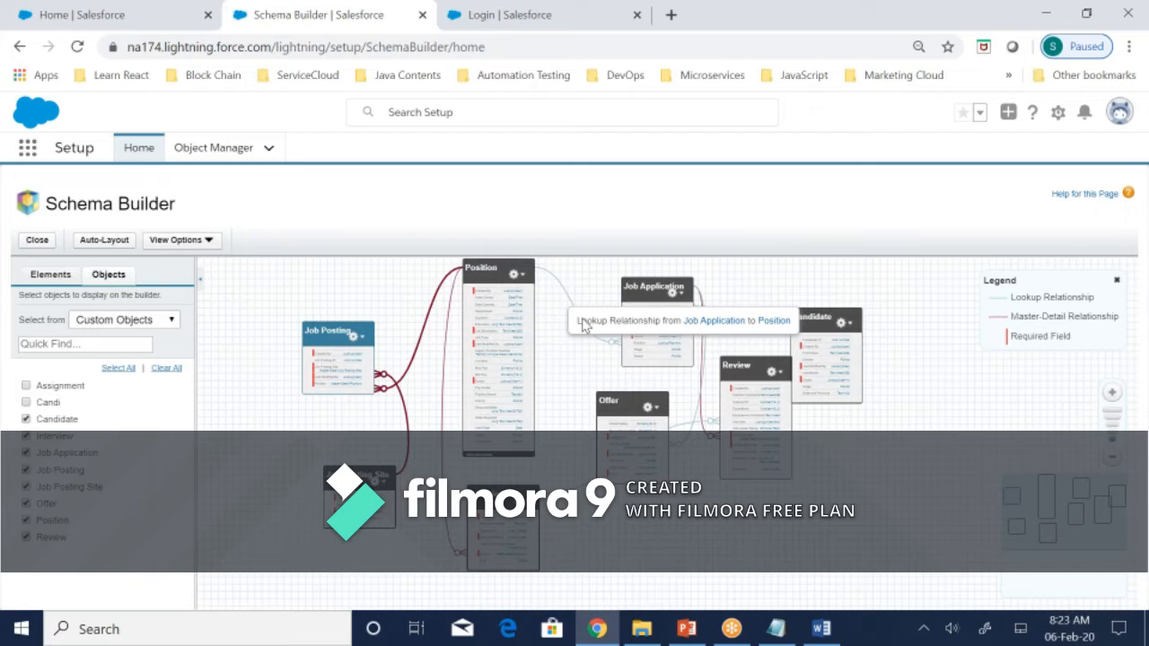
{"action": "left_click_drag", "start_coordinate": [821, 316], "coordinate": [846, 289]}
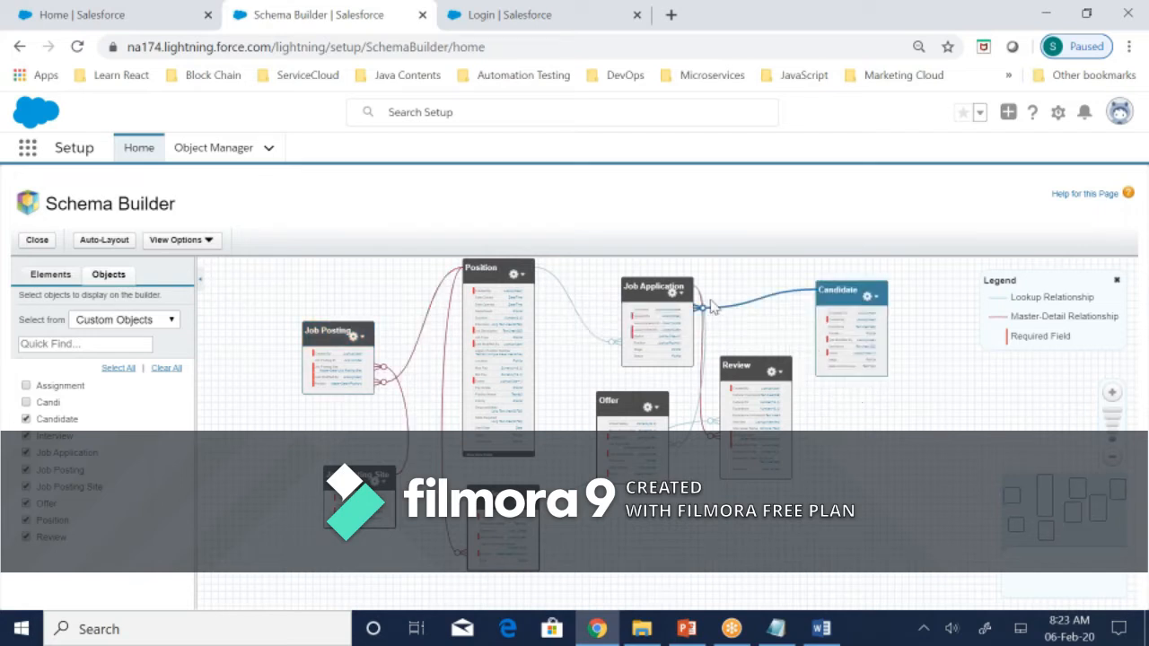
{"action": "left_click_drag", "start_coordinate": [656, 285], "coordinate": [667, 284]}
{"action": "left_click", "coordinate": [690, 290]}
{"action": "left_click", "coordinate": [917, 449]}
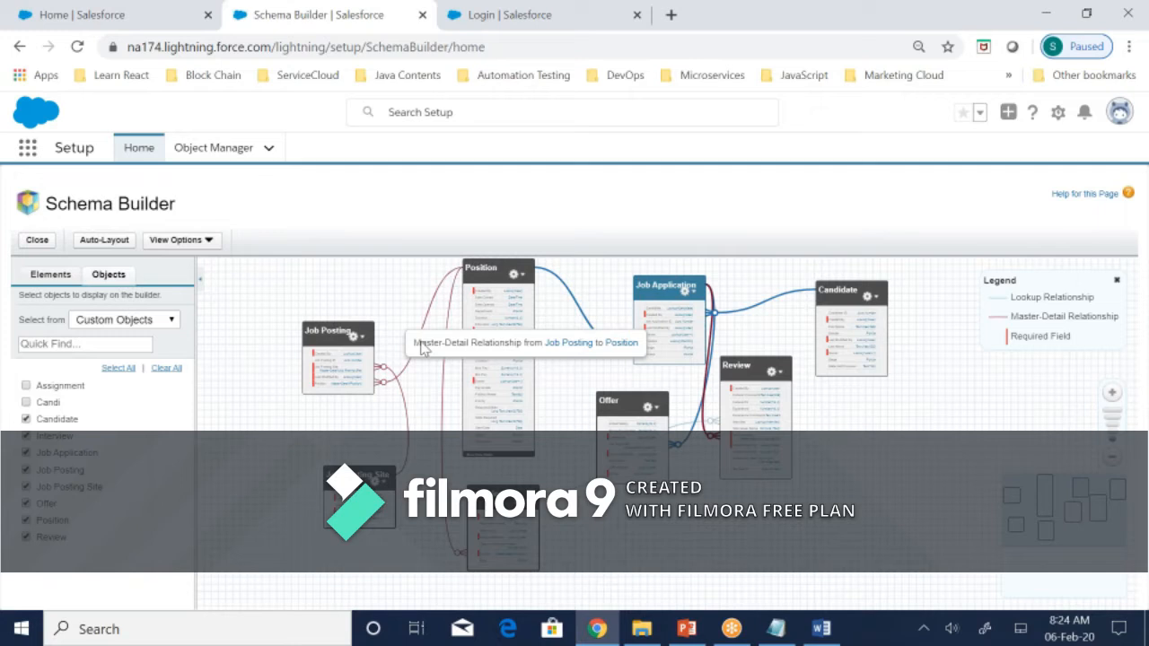
{"action": "left_click_drag", "start_coordinate": [756, 368], "coordinate": [813, 459]}
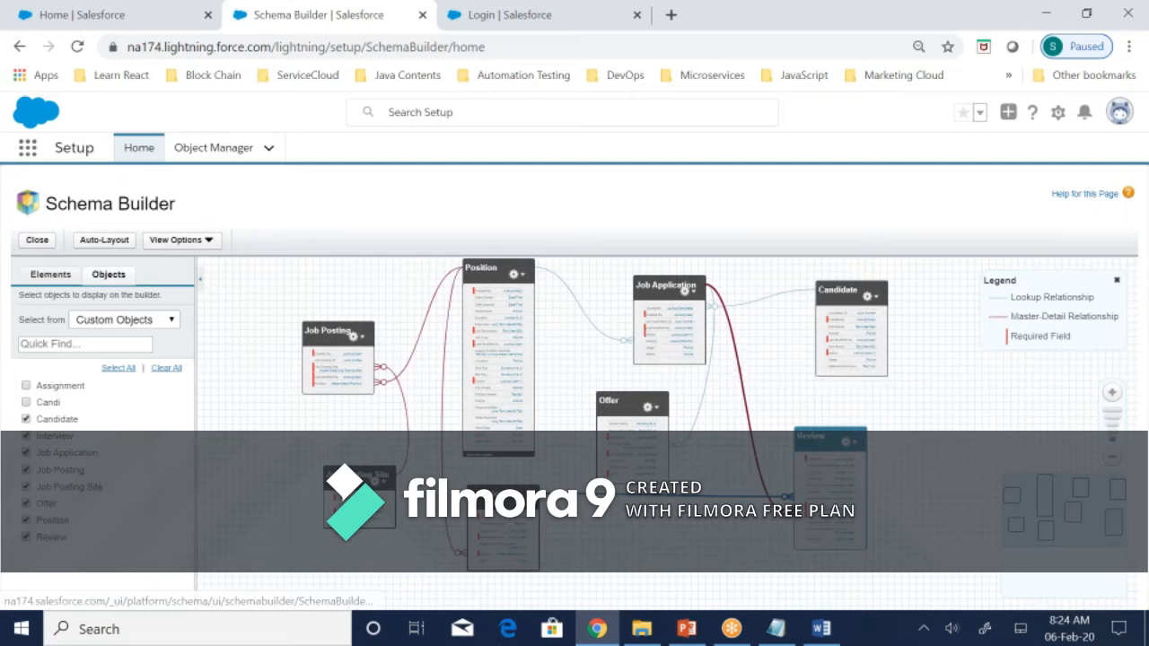
- Highlight the Required Field entry in the legend, and look at the object type choices for the object list
{"action": "left_click_drag", "start_coordinate": [1016, 336], "coordinate": [1071, 336]}
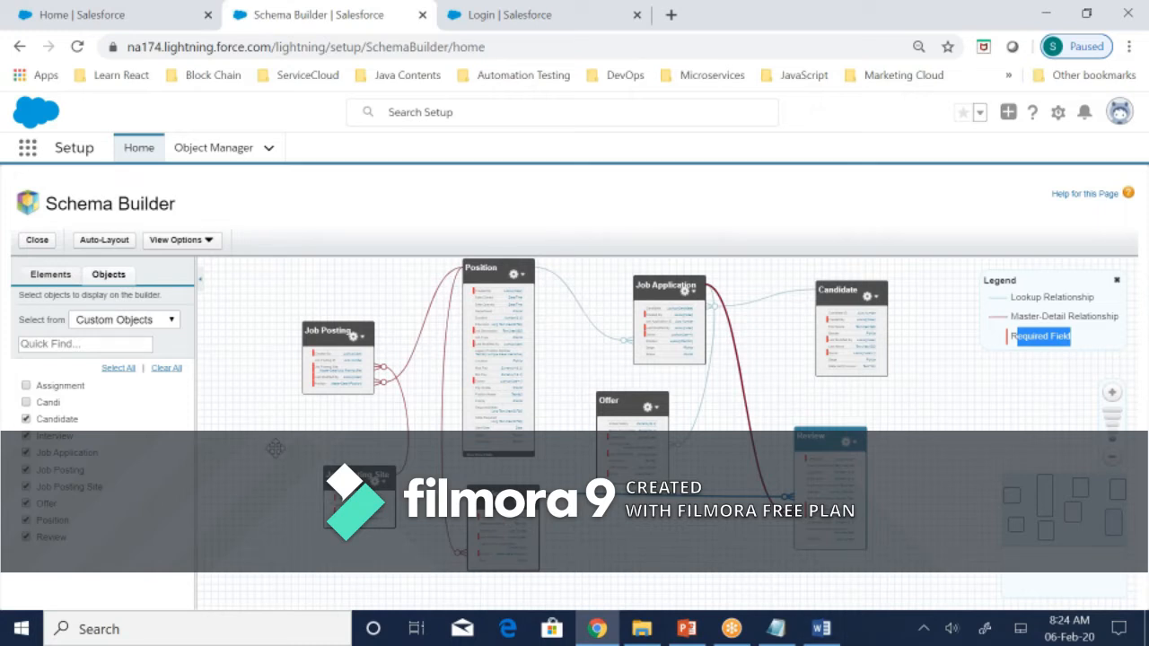
{"action": "left_click_drag", "start_coordinate": [276, 447], "coordinate": [262, 458]}
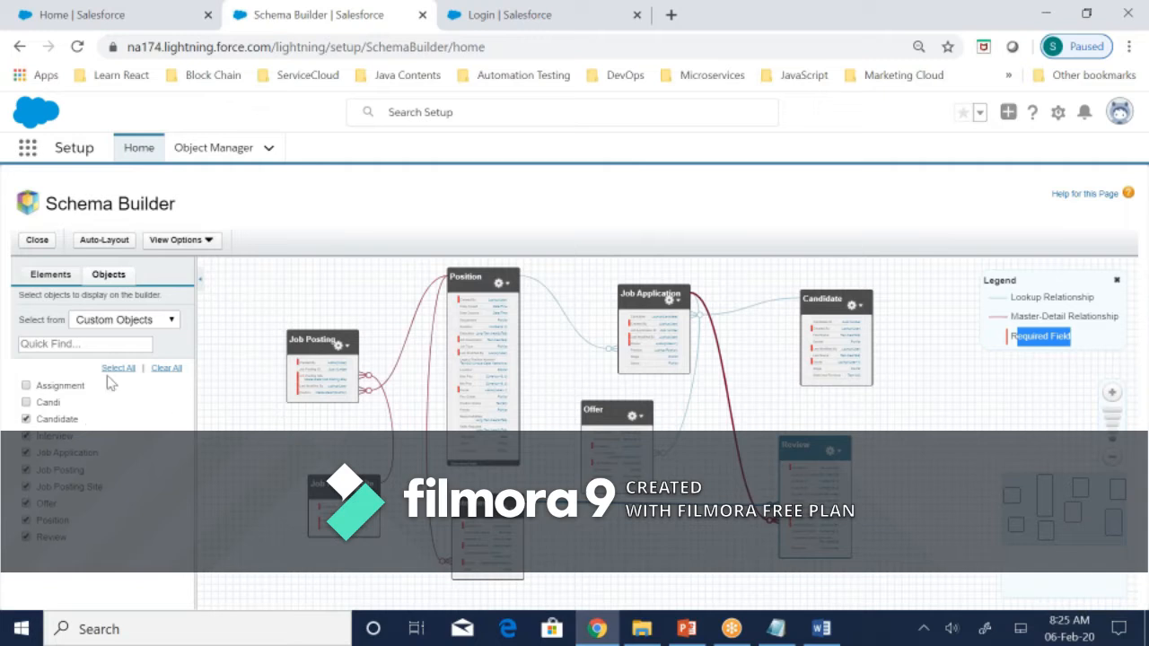
{"action": "left_click", "coordinate": [126, 325]}
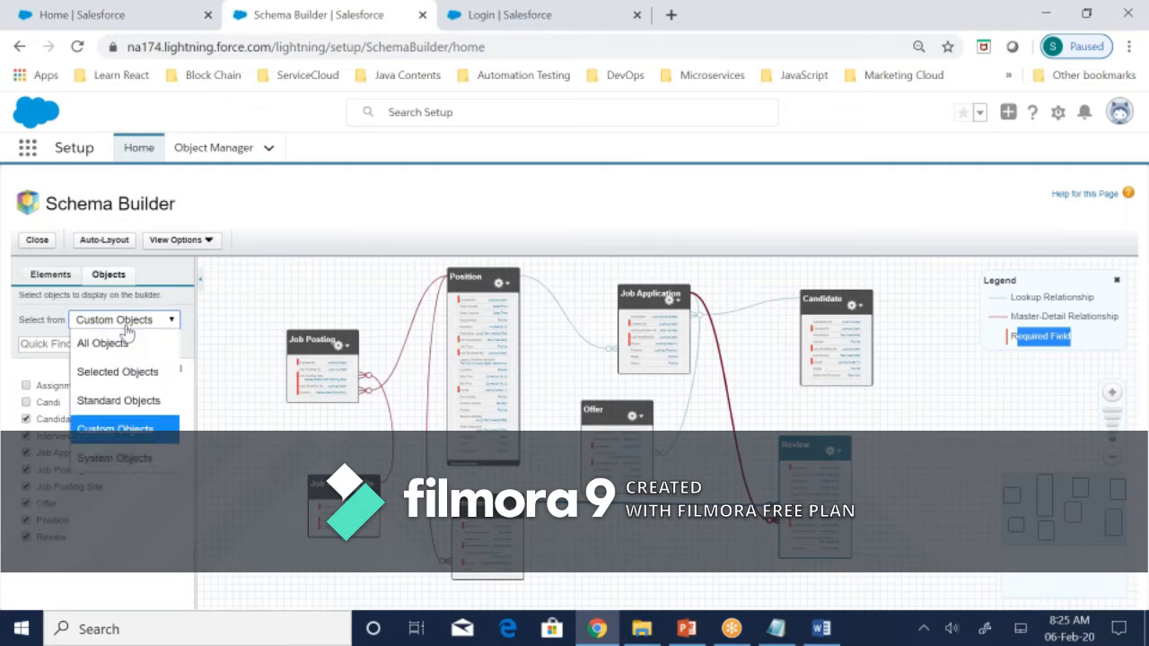
{"action": "left_click", "coordinate": [228, 292]}
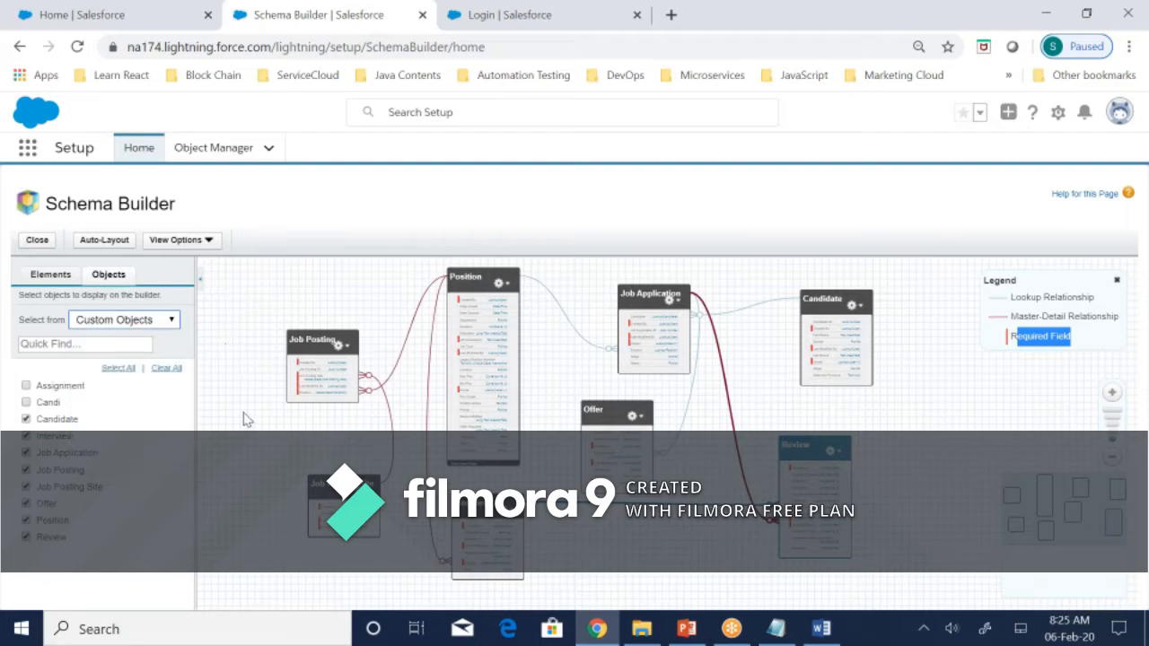
- Place a new object on the canvas, examine its creation form including the record name's data types, and cancel it
{"action": "left_click", "coordinate": [51, 284]}
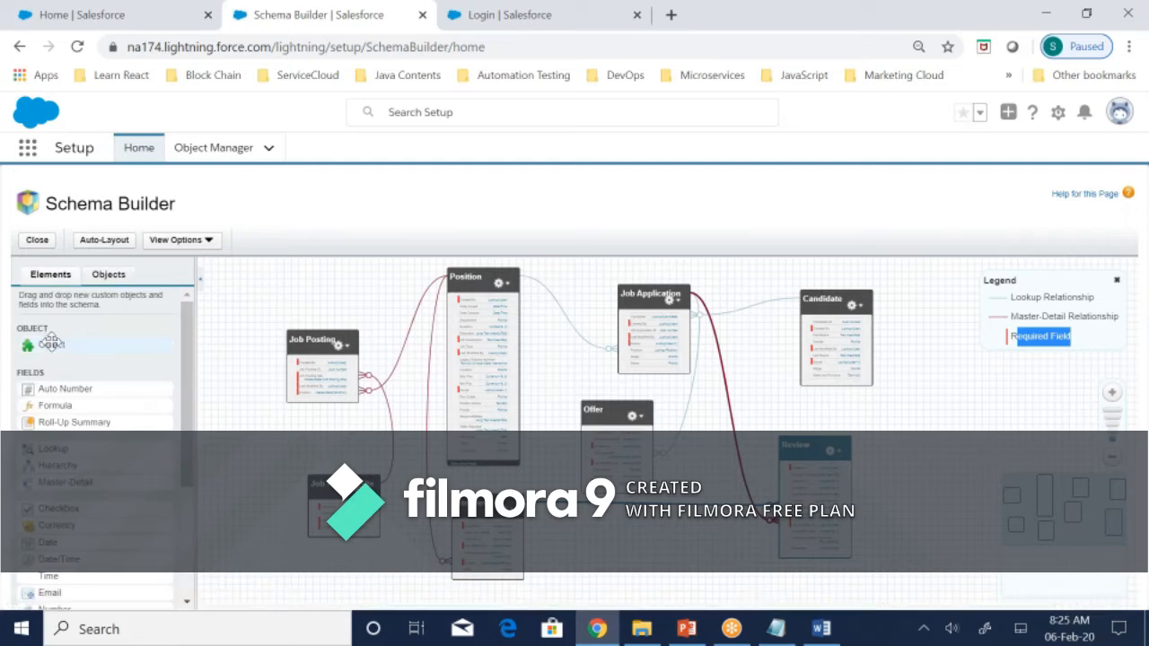
{"action": "left_click_drag", "start_coordinate": [52, 350], "coordinate": [274, 299]}
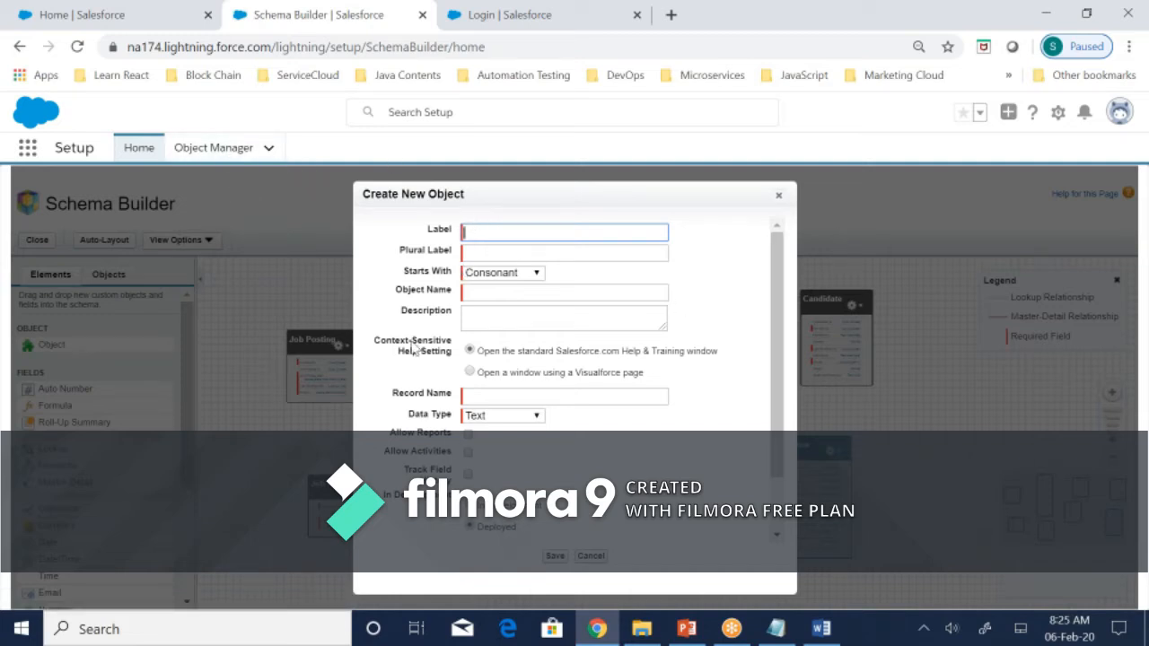
{"action": "left_click", "coordinate": [428, 236]}
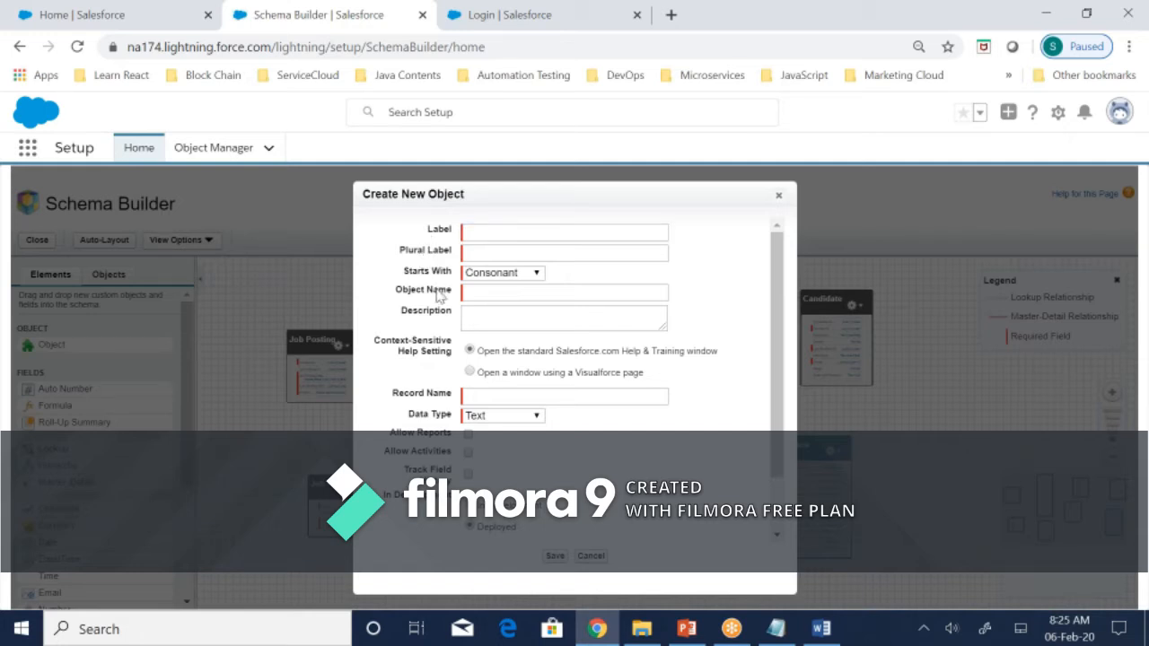
{"action": "left_click", "coordinate": [481, 317]}
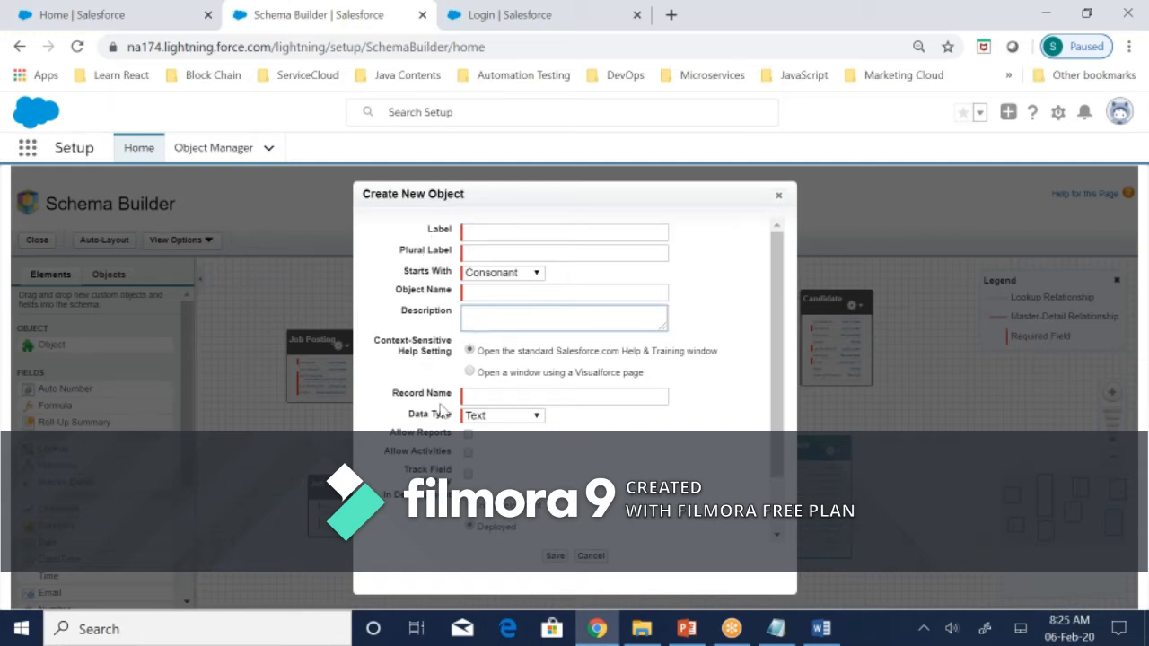
{"action": "left_click", "coordinate": [501, 415]}
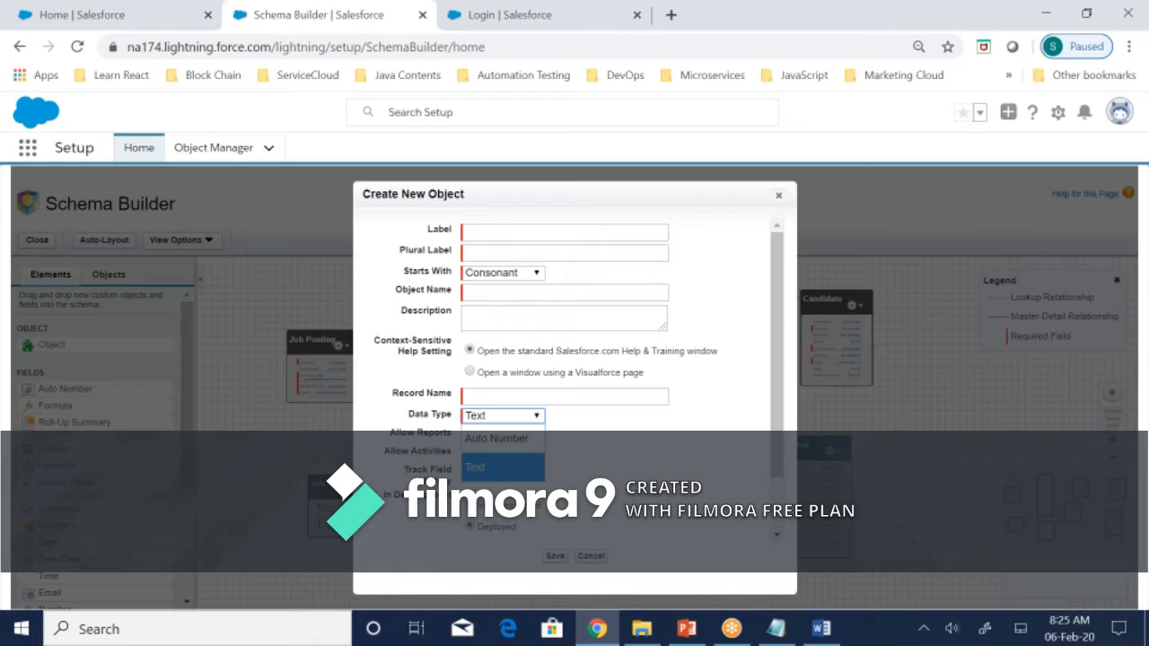
{"action": "left_click", "coordinate": [484, 466]}
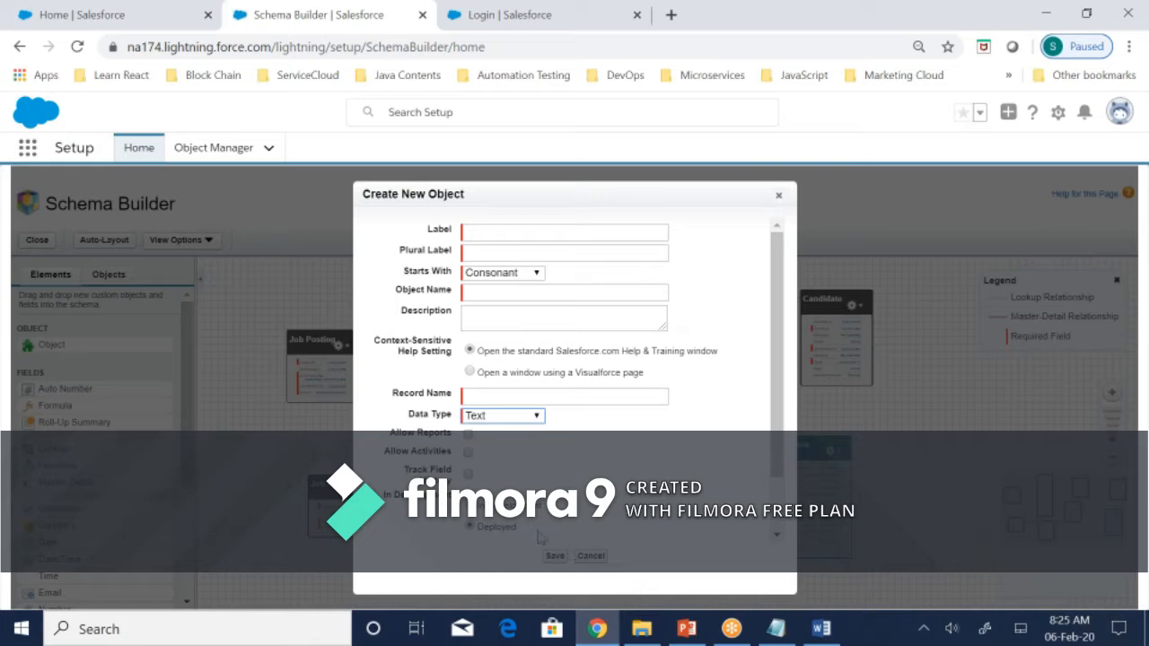
{"action": "left_click", "coordinate": [590, 556]}
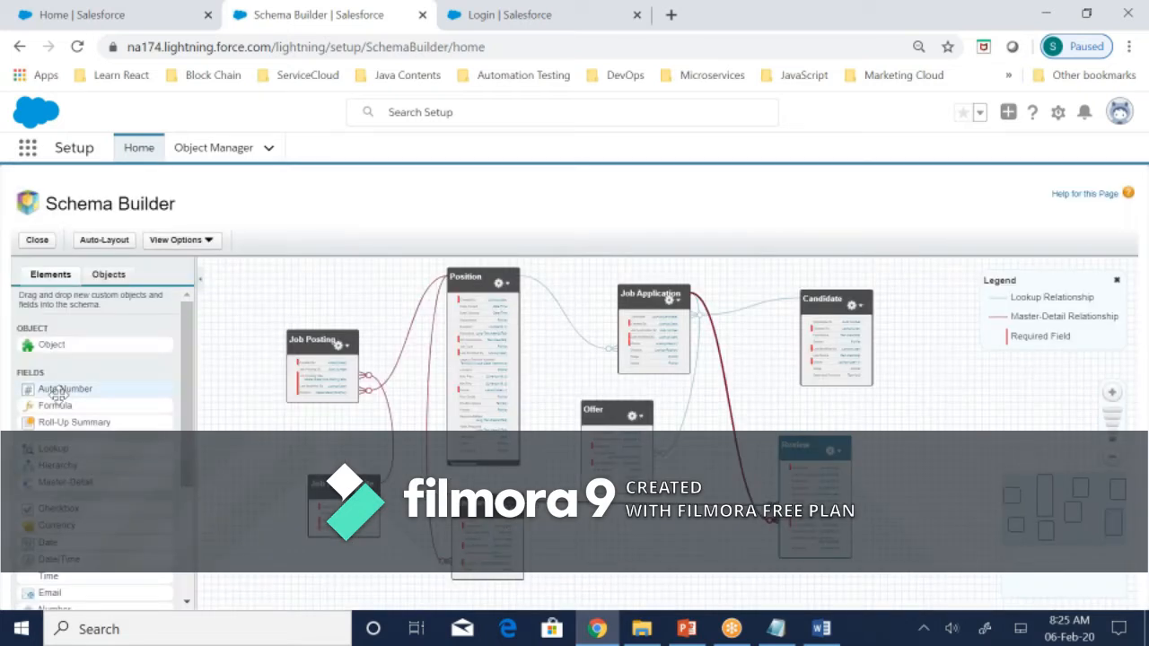
- Look through all field types available for adding to the schema, from Auto Number to URL
{"action": "left_click_drag", "start_coordinate": [186, 375], "coordinate": [209, 385]}
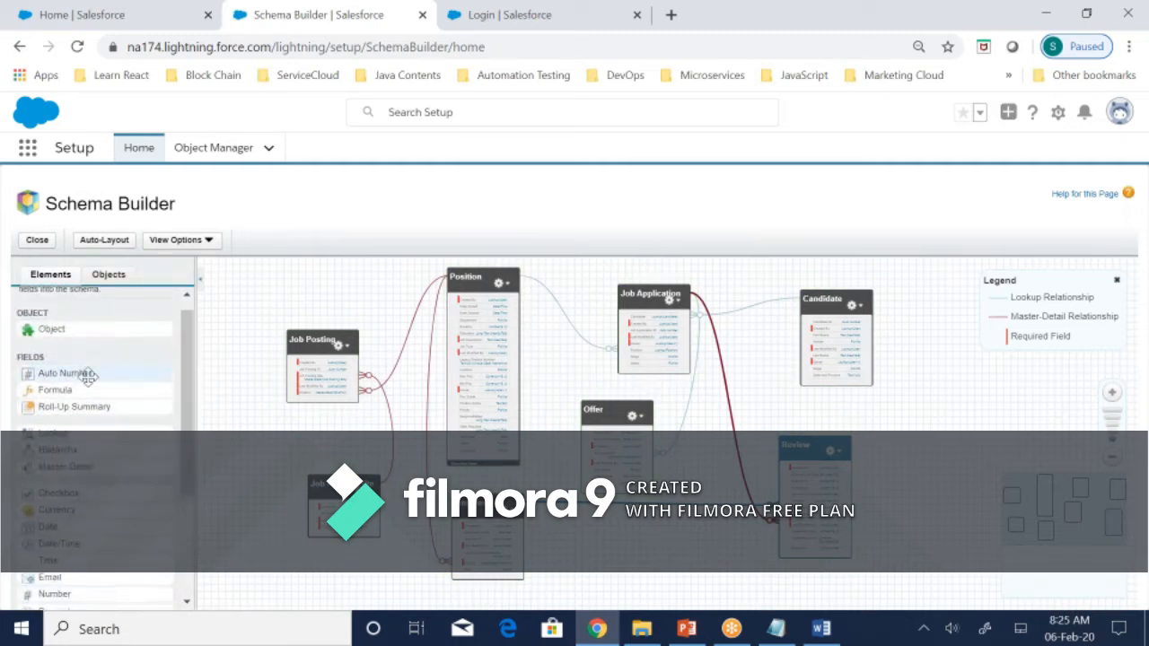
{"action": "left_click_drag", "start_coordinate": [87, 376], "coordinate": [87, 374]}
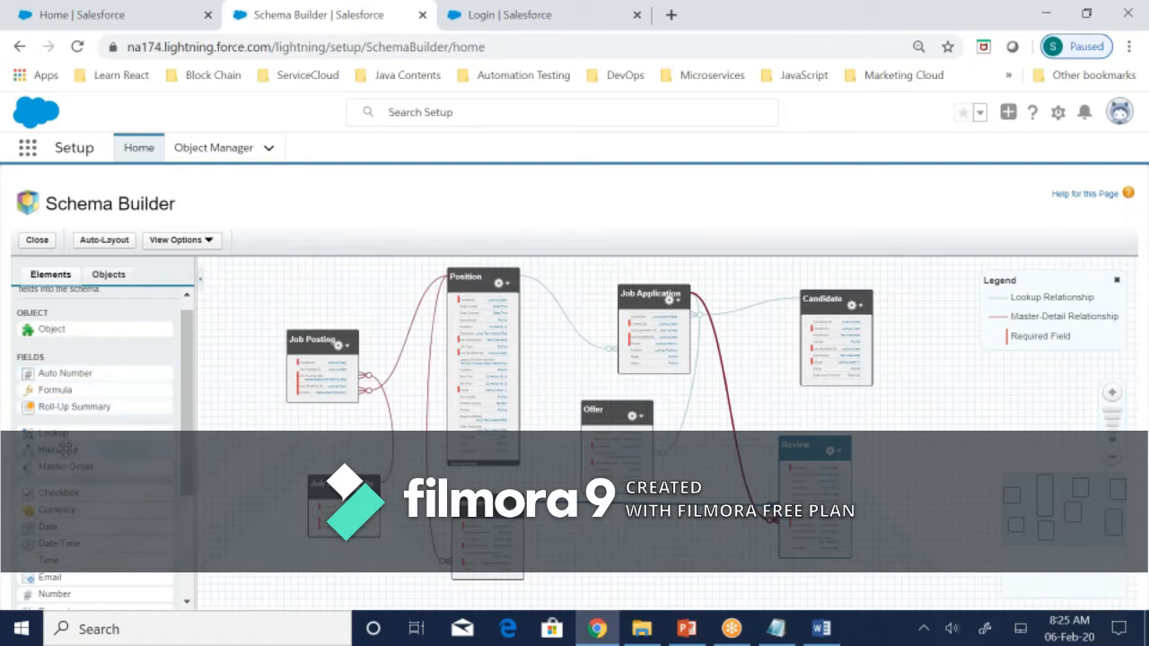
{"action": "scroll", "coordinate": [63, 458], "scroll_direction": "down", "scroll_amount": 4}
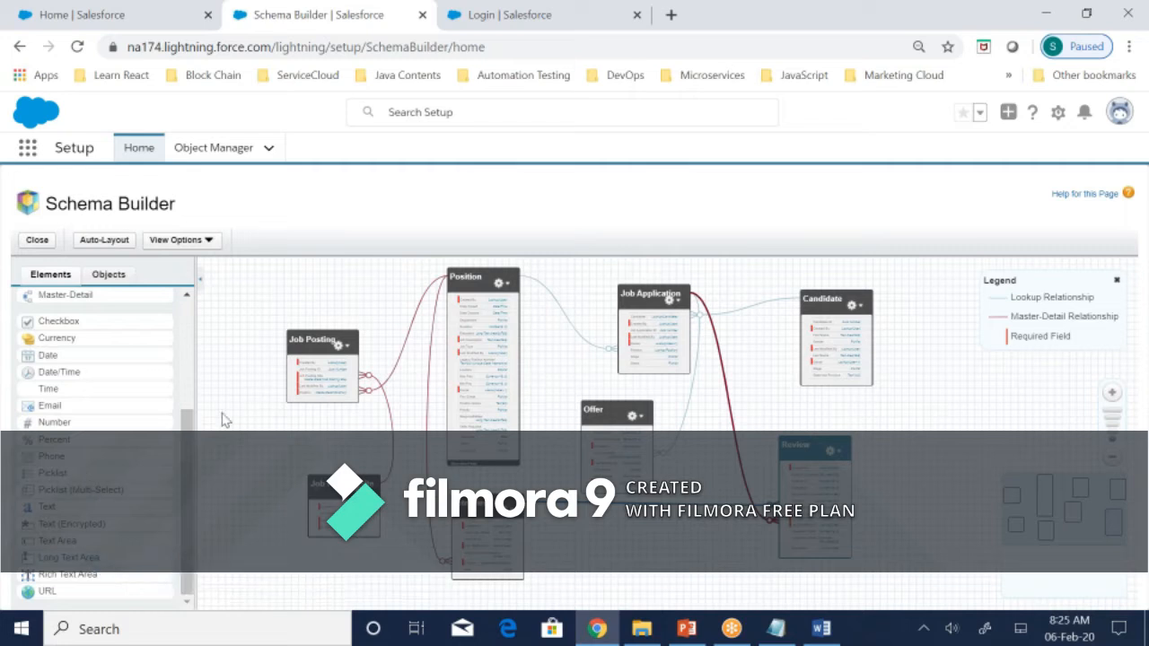
{"action": "scroll", "coordinate": [99, 449], "scroll_direction": "up", "scroll_amount": 5}
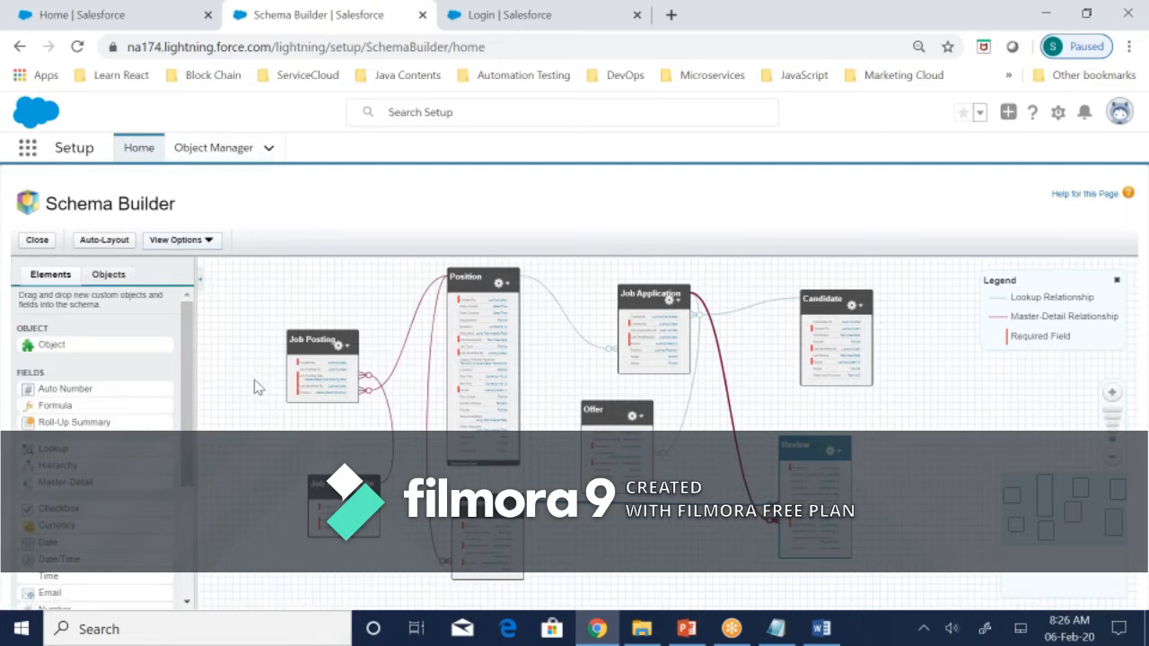
- Look at the view options, and return to the object list to review its object type filter
{"action": "left_click", "coordinate": [207, 239]}
{"action": "left_click_drag", "start_coordinate": [232, 306], "coordinate": [234, 319]}
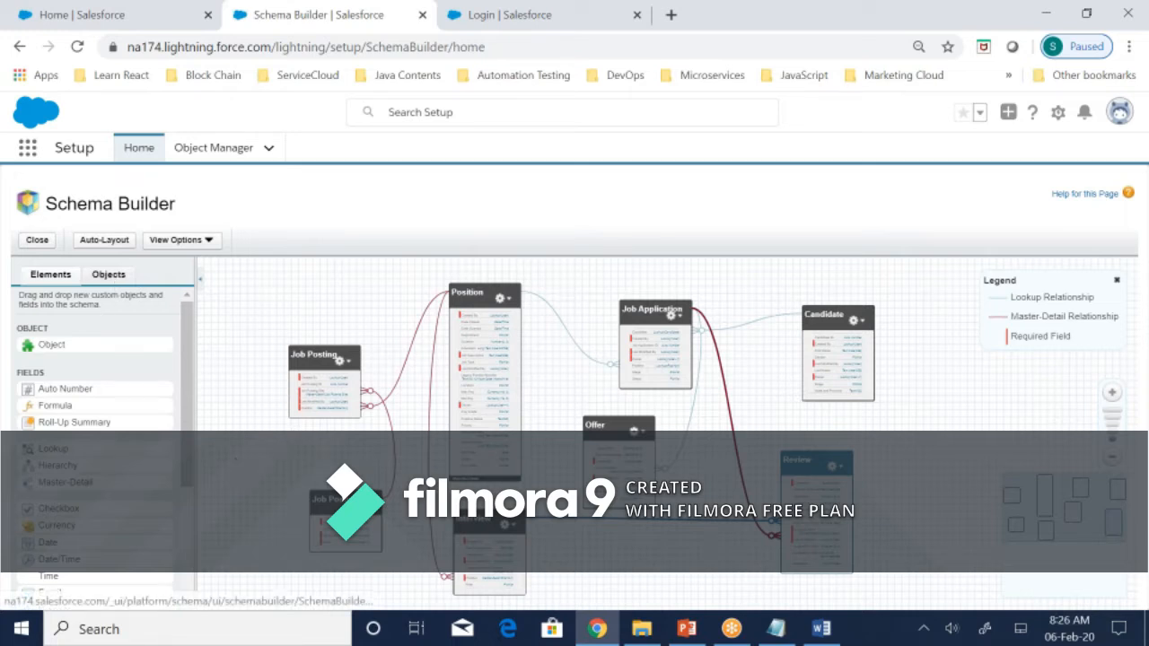
{"action": "left_click", "coordinate": [116, 285]}
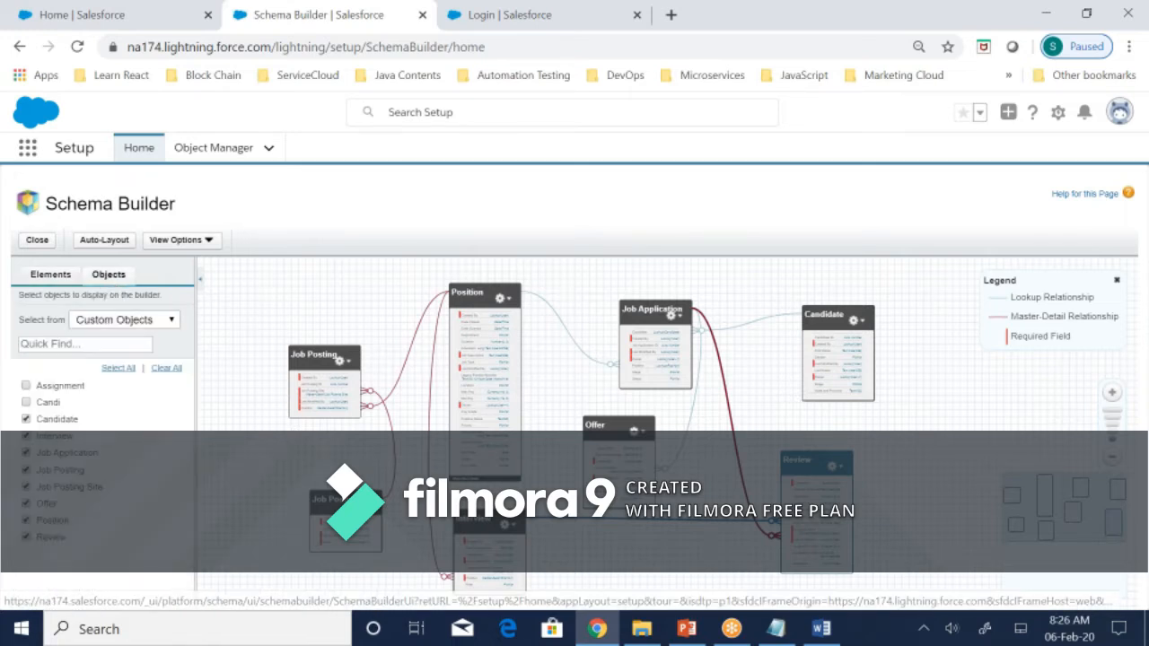
{"action": "left_click", "coordinate": [139, 321]}
{"action": "left_click", "coordinate": [249, 337]}
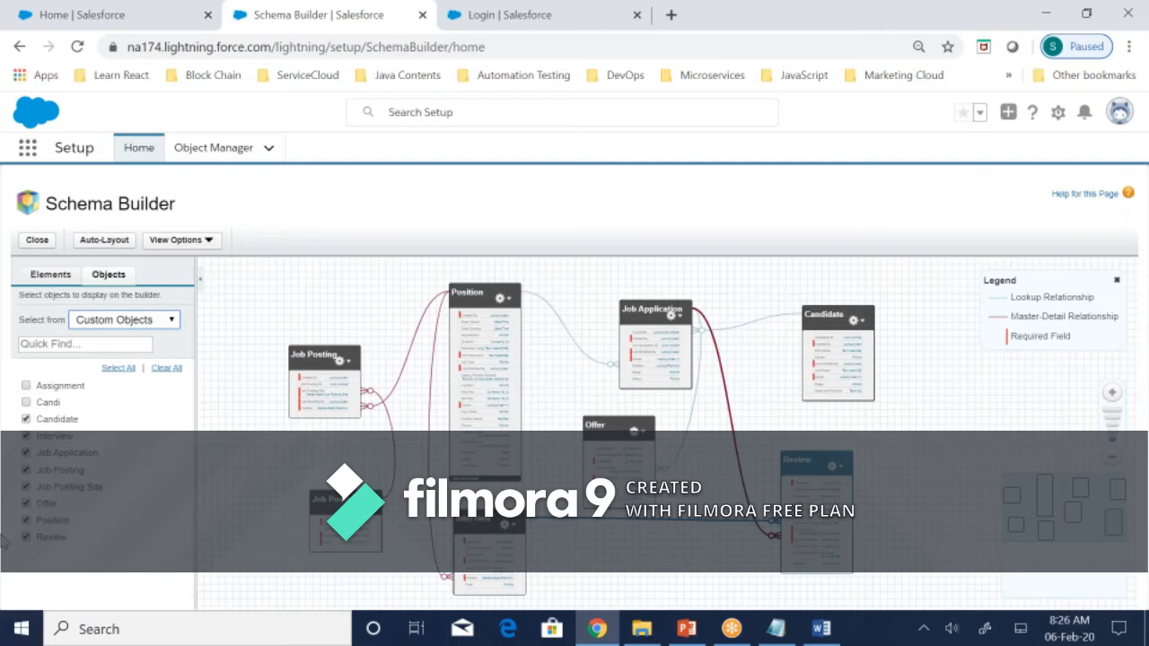
- Move Job Posting slightly up and away from Position, and select Position to highlight its relationships
{"action": "left_click_drag", "start_coordinate": [333, 359], "coordinate": [318, 340]}
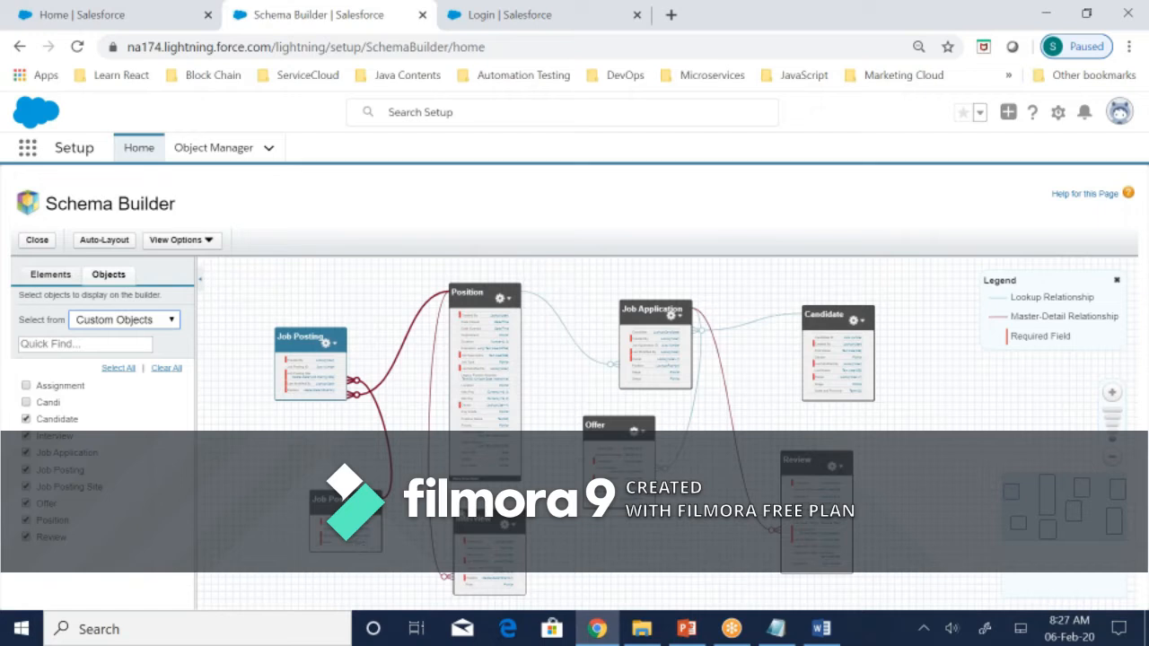
{"action": "left_click", "coordinate": [478, 292]}
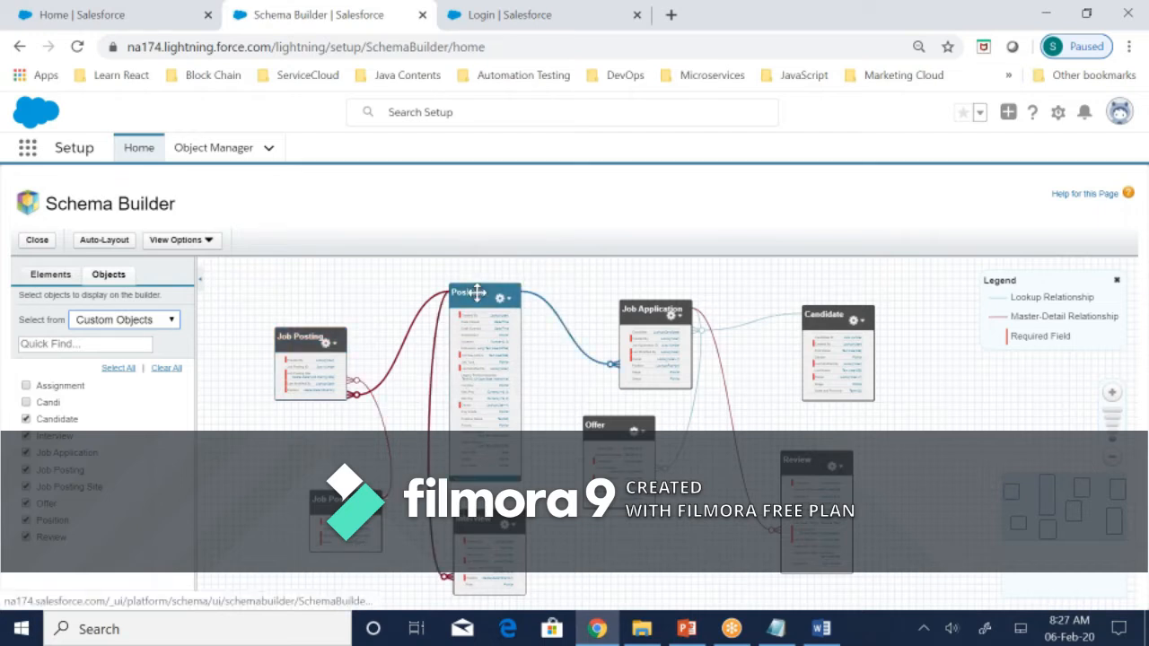
- Bring up the creation form for a Phone field on the Position object, and dismiss it without saving
{"action": "left_click", "coordinate": [42, 278]}
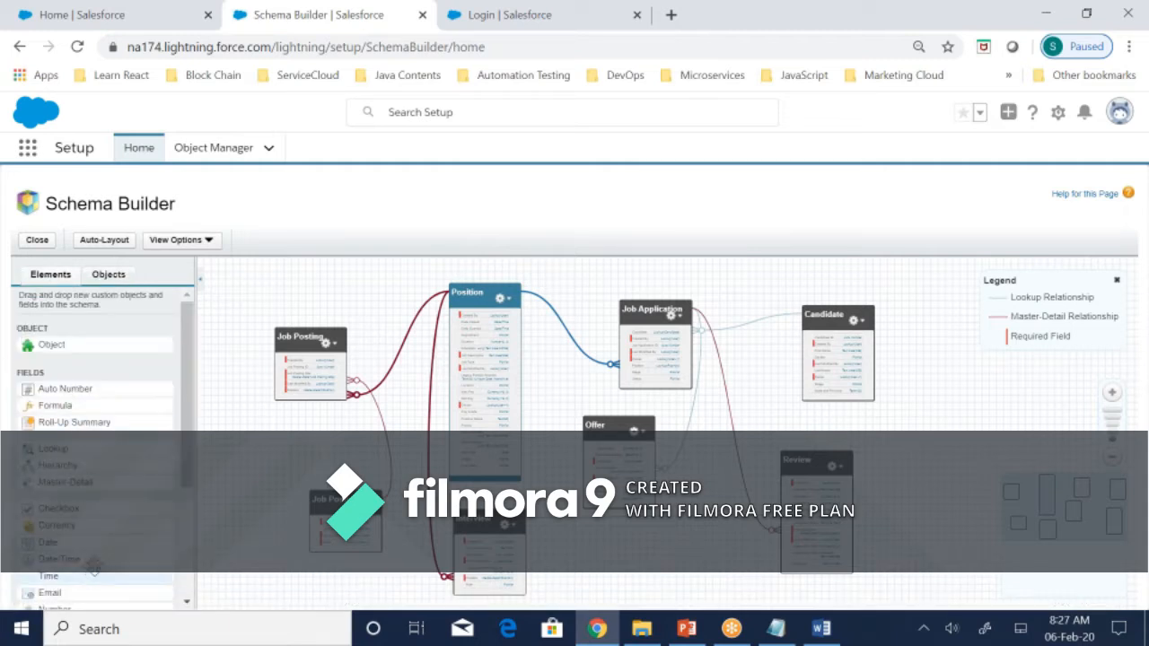
{"action": "scroll", "coordinate": [94, 565], "scroll_direction": "down", "scroll_amount": 2}
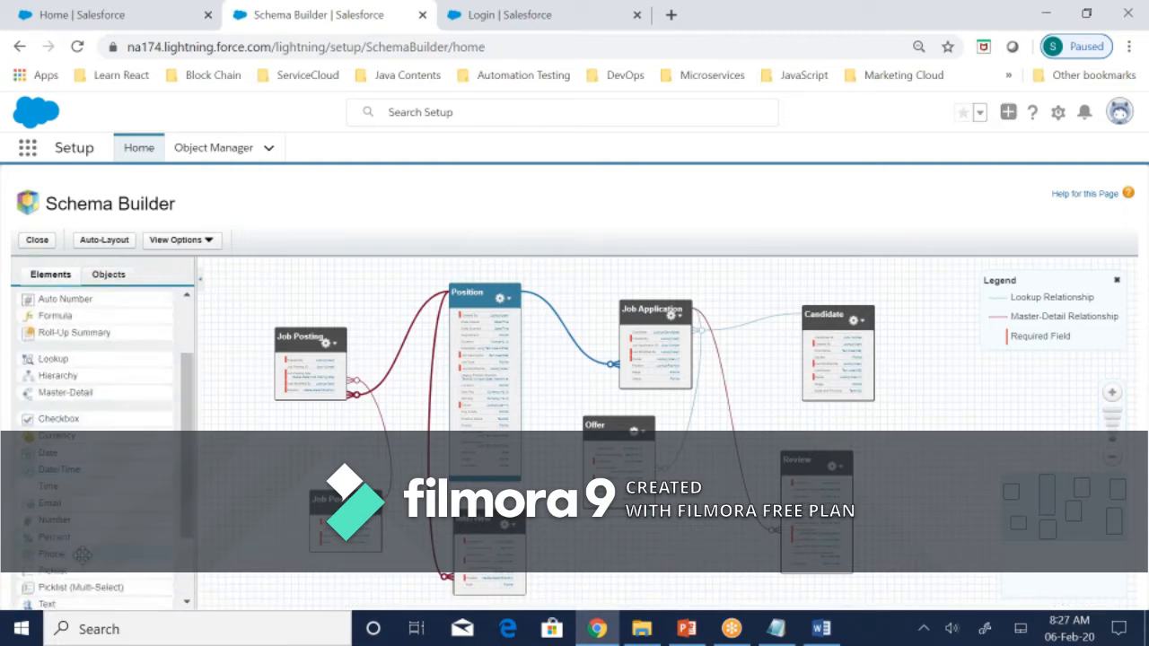
{"action": "left_click_drag", "start_coordinate": [82, 555], "coordinate": [508, 378]}
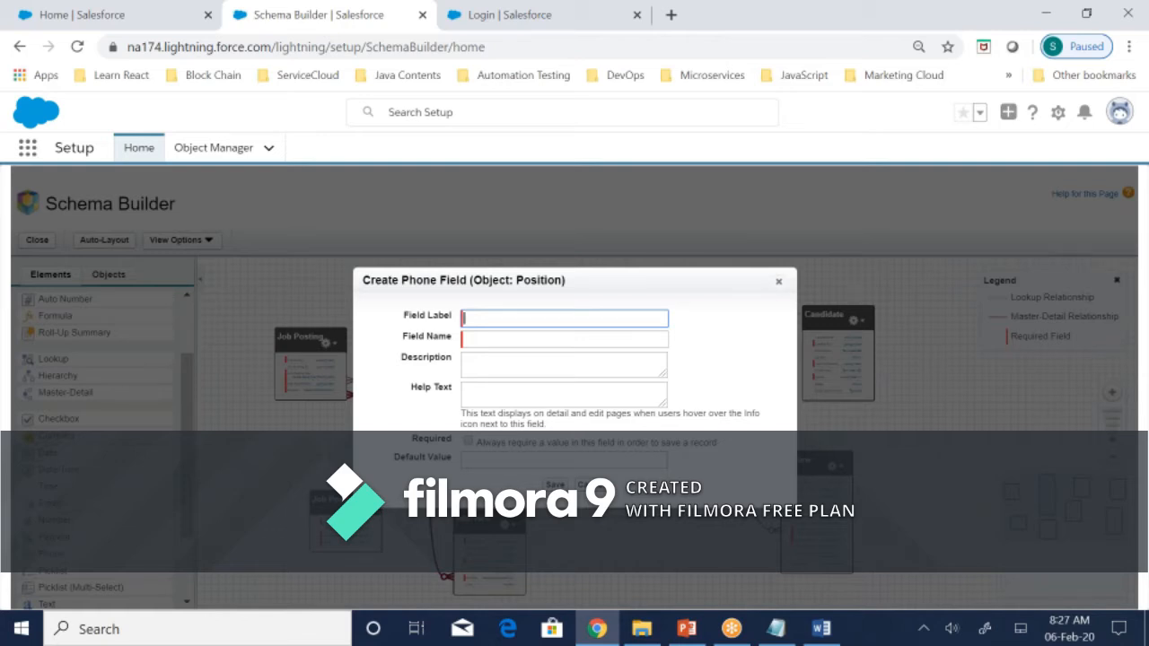
{"action": "left_click", "coordinate": [778, 280]}
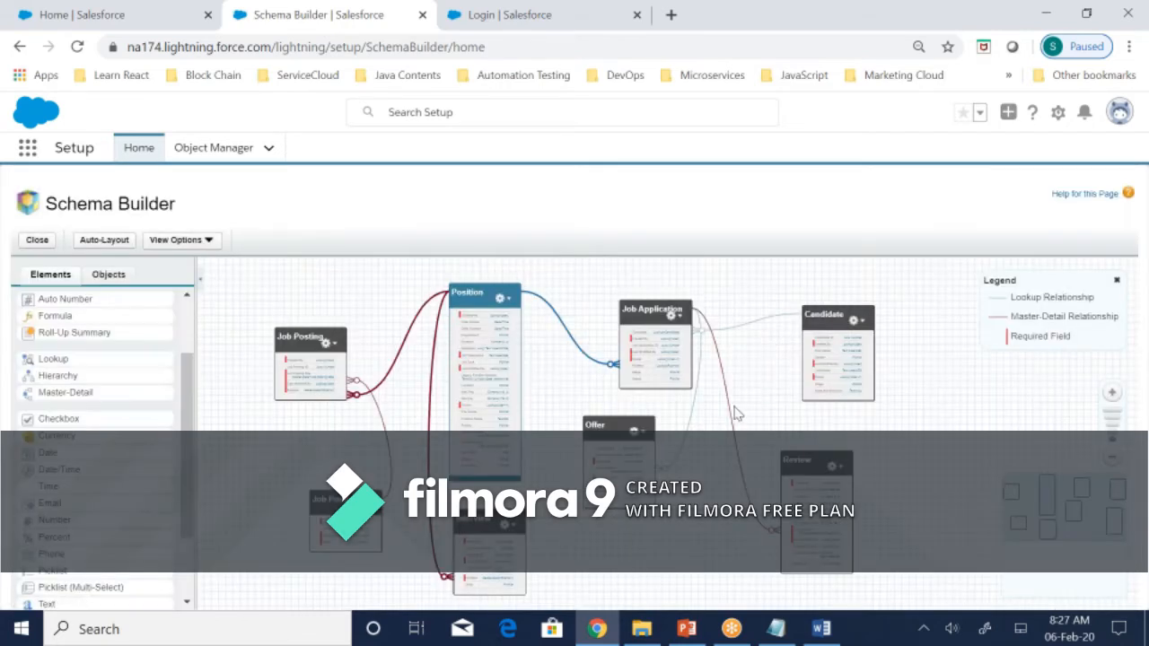
- Add a Phone field to the Candidate object with the label Phone Number and save it
{"action": "left_click_drag", "start_coordinate": [70, 551], "coordinate": [830, 355]}
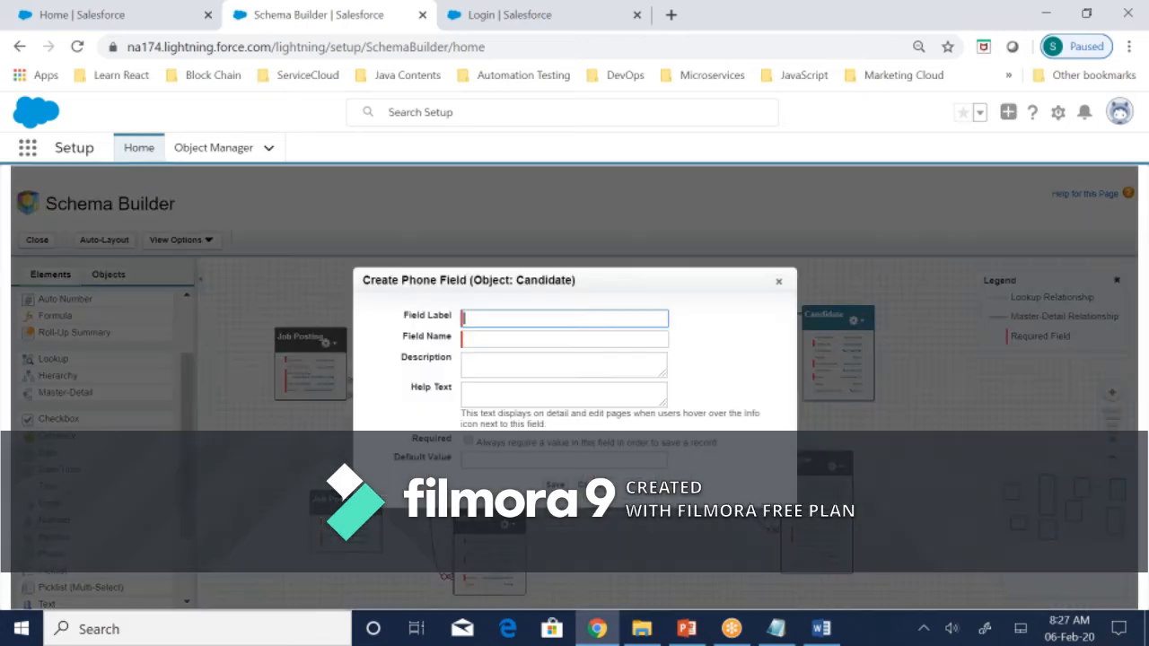
{"action": "left_click", "coordinate": [557, 316]}
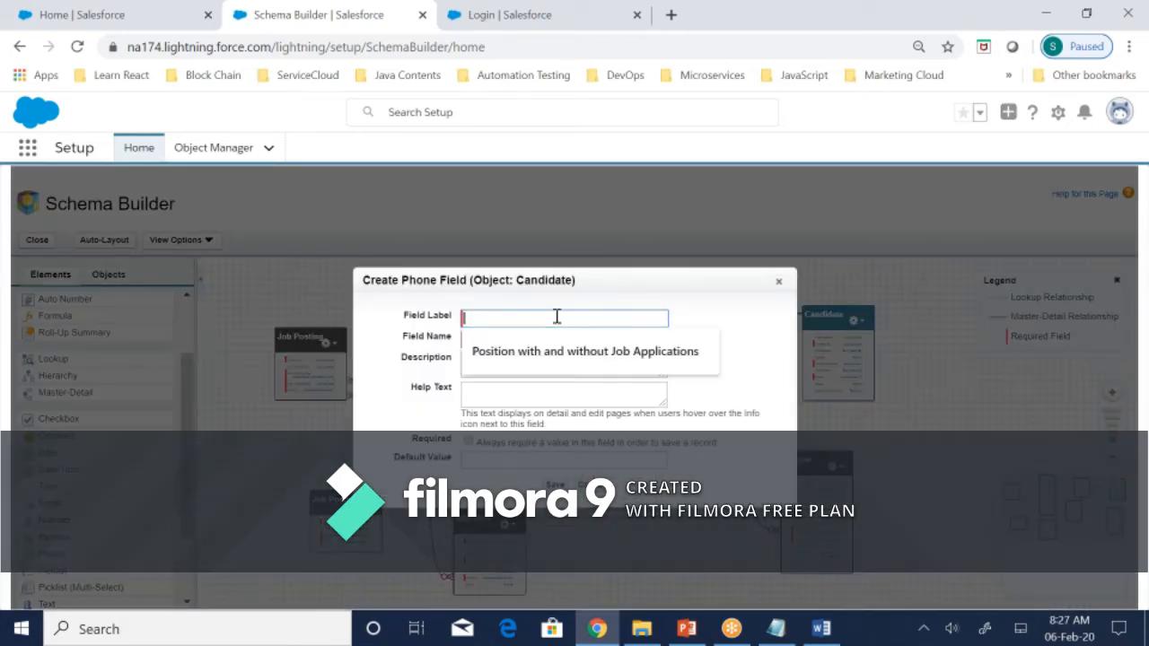
{"action": "type", "text": "Phon"}
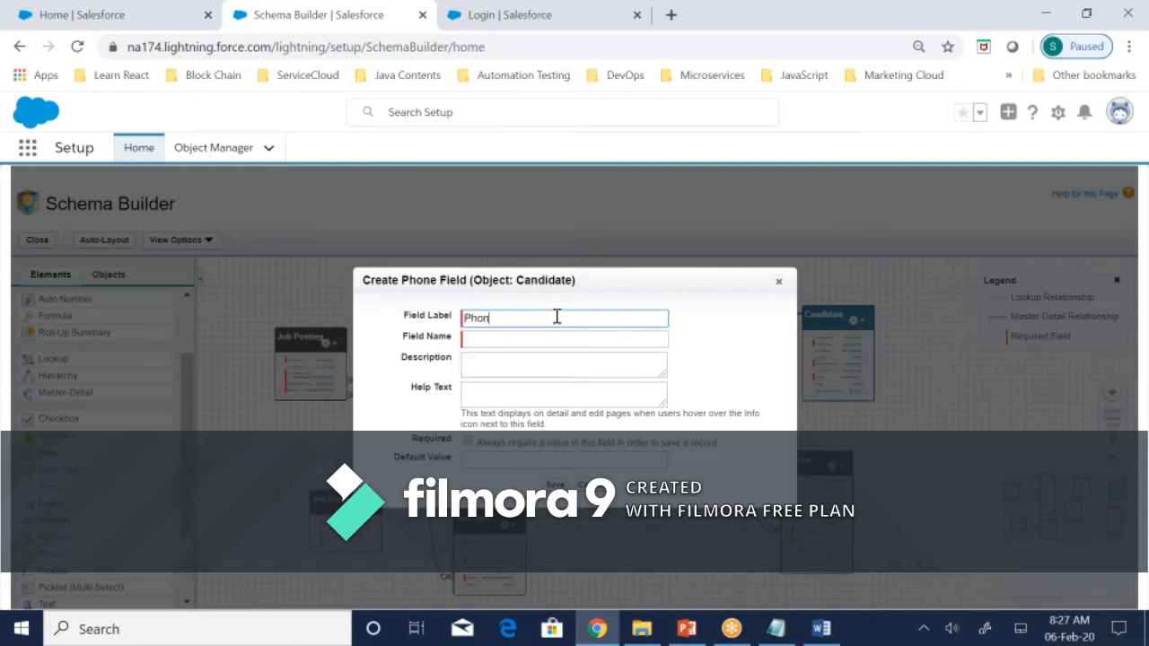
{"action": "type", "text": "e Number"}
{"action": "key", "text": "Tab"}
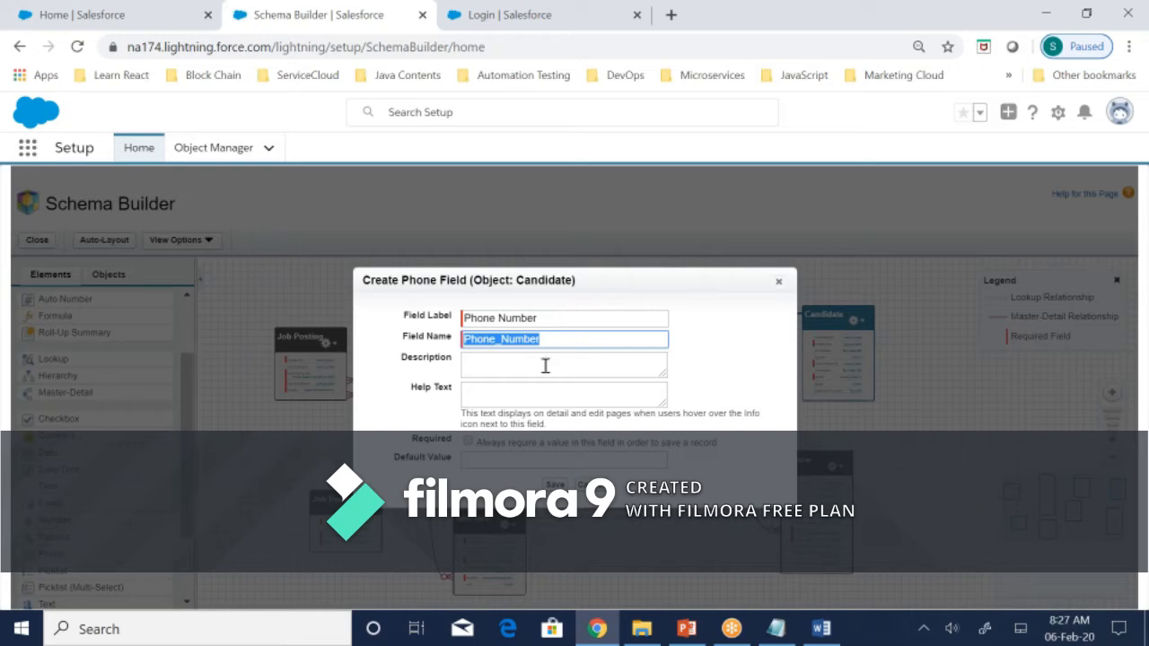
{"action": "left_click", "coordinate": [555, 483]}
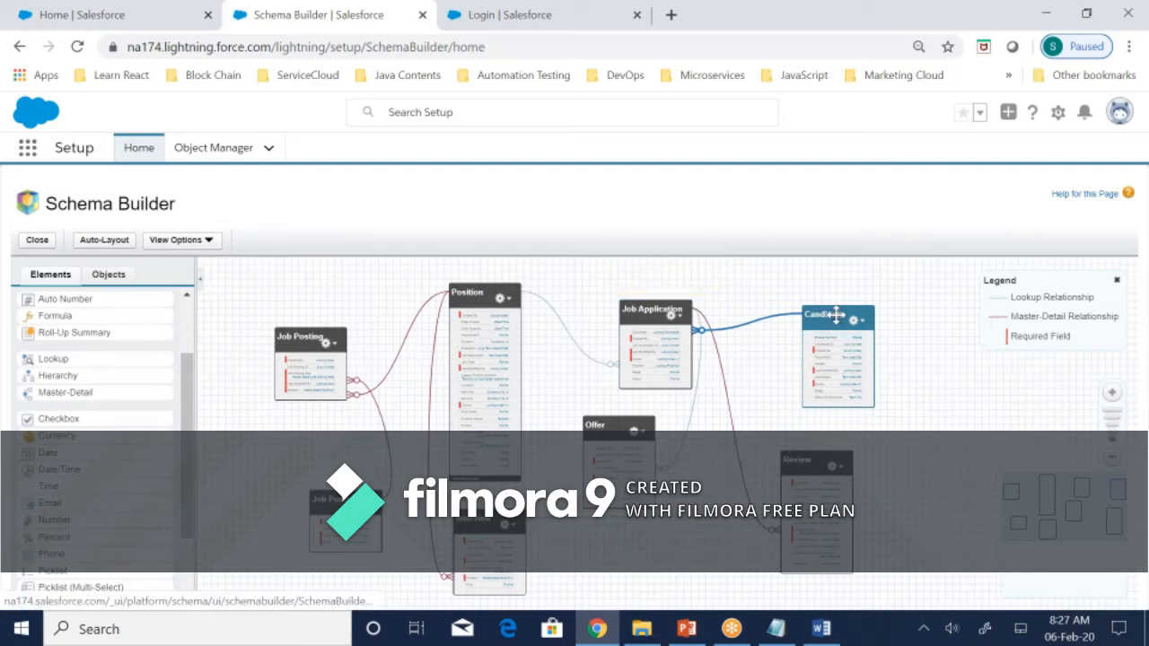
- Add an Email field to the Candidate object with the label Email ID and the field name Email_ID, and save it
{"action": "scroll", "coordinate": [836, 314], "scroll_direction": "up", "scroll_amount": 2}
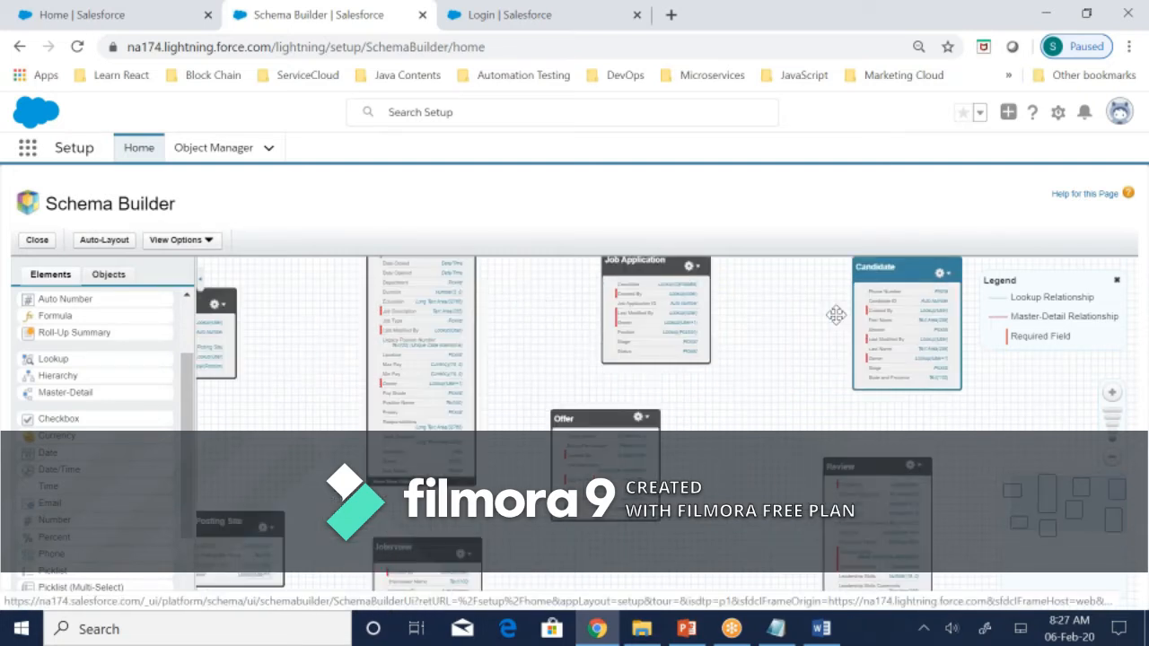
{"action": "scroll", "coordinate": [852, 327], "scroll_direction": "up", "scroll_amount": 1}
{"action": "left_click_drag", "start_coordinate": [852, 328], "coordinate": [762, 420]}
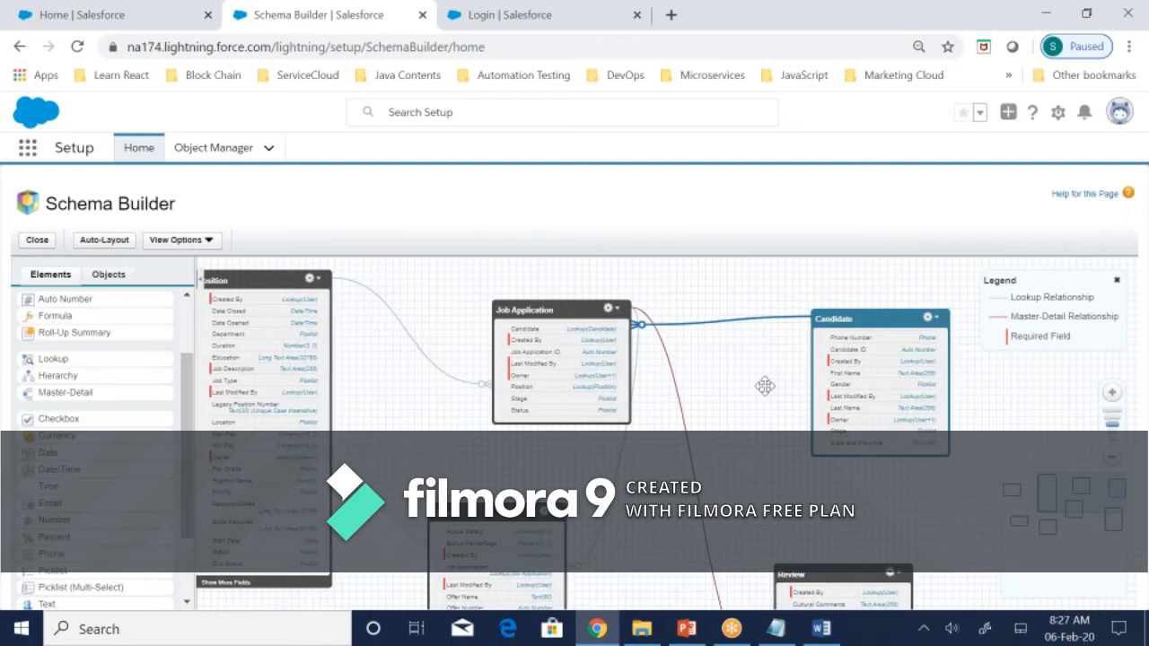
{"action": "scroll", "coordinate": [835, 377], "scroll_direction": "up", "scroll_amount": 1}
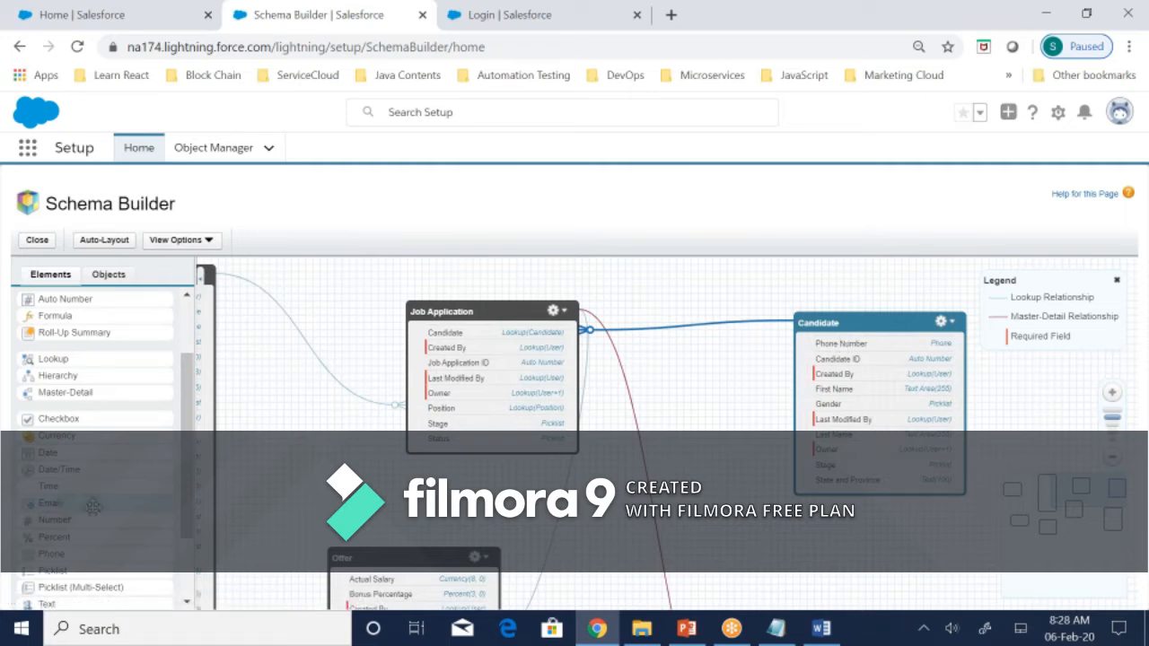
{"action": "left_click_drag", "start_coordinate": [93, 507], "coordinate": [879, 349]}
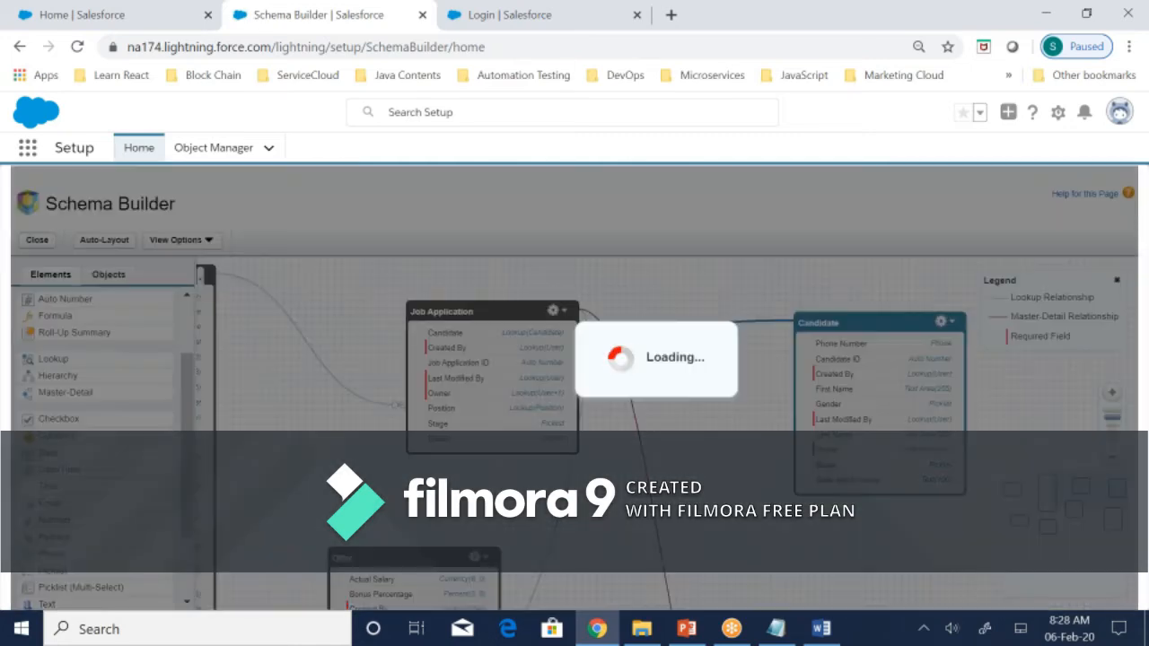
{"action": "type", "text": "Email"}
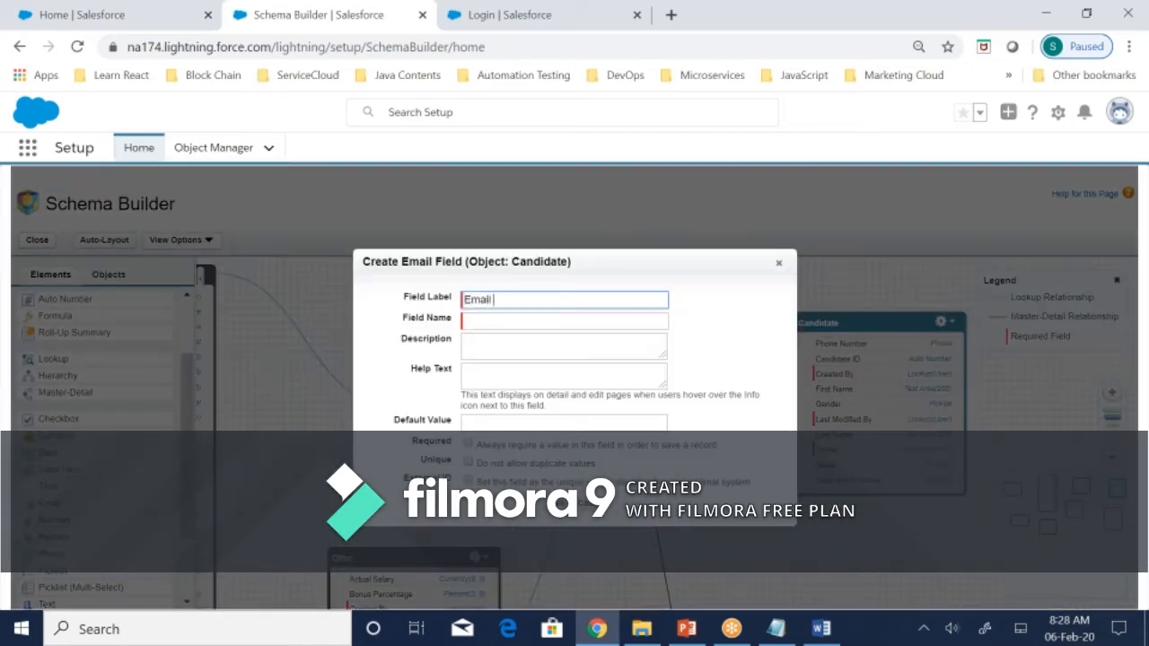
{"action": "type", "text": " ID"}
{"action": "key", "text": "Tab"}
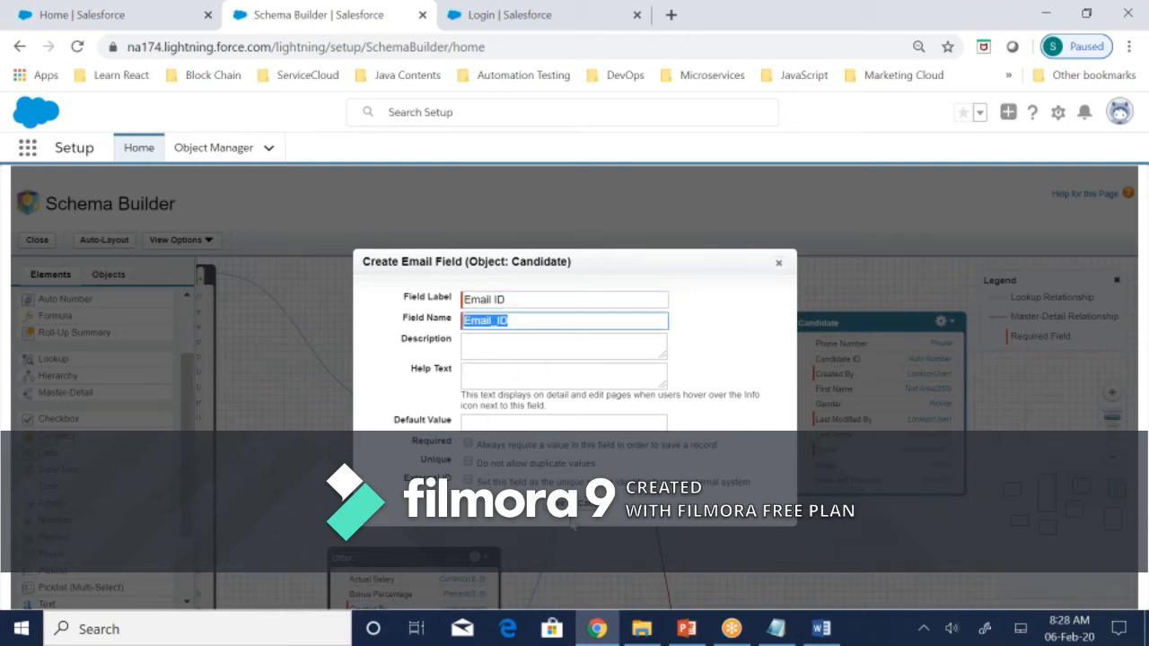
{"action": "left_click", "coordinate": [573, 521]}
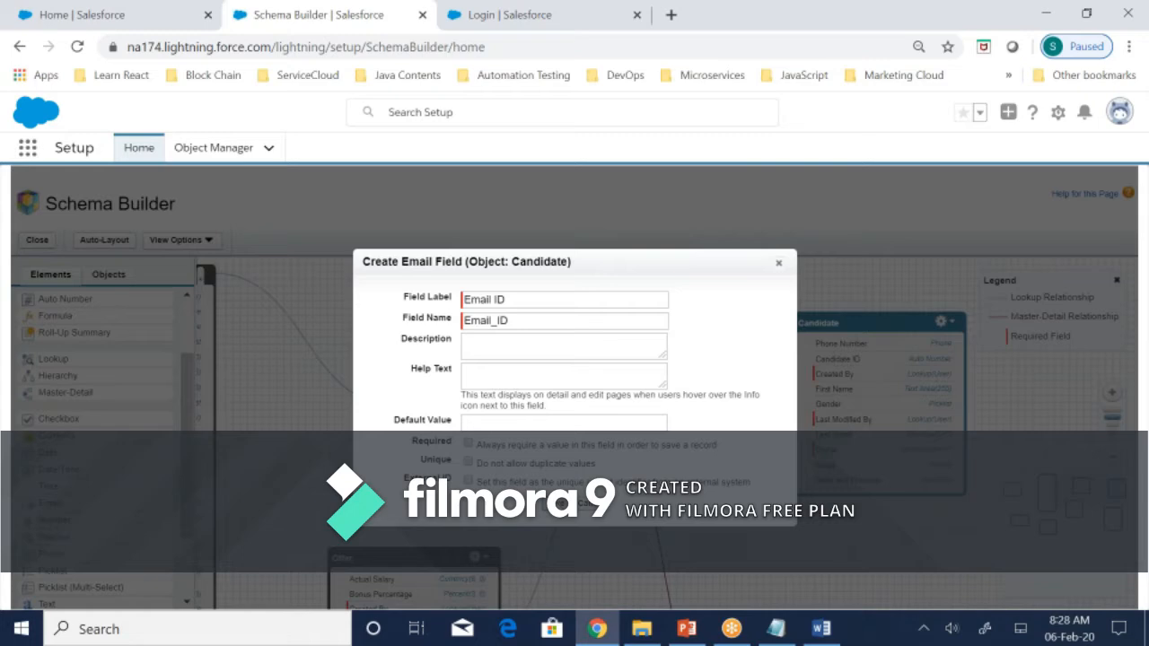
{"action": "left_click", "coordinate": [558, 503]}
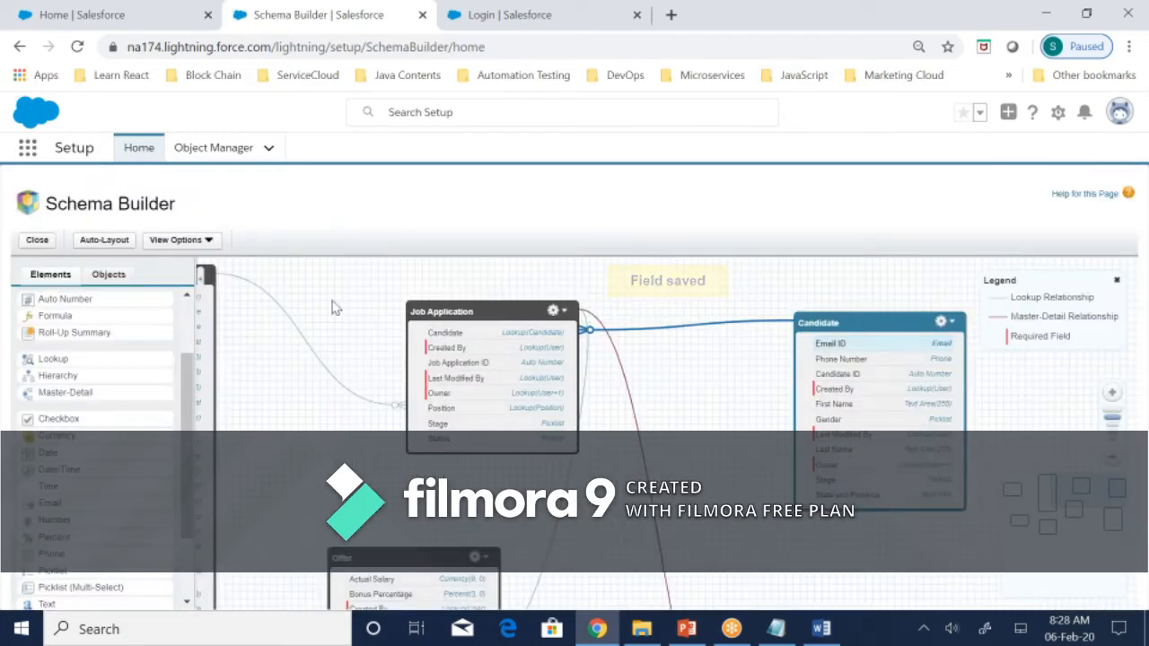
{"action": "left_click_drag", "start_coordinate": [687, 414], "coordinate": [778, 422]}
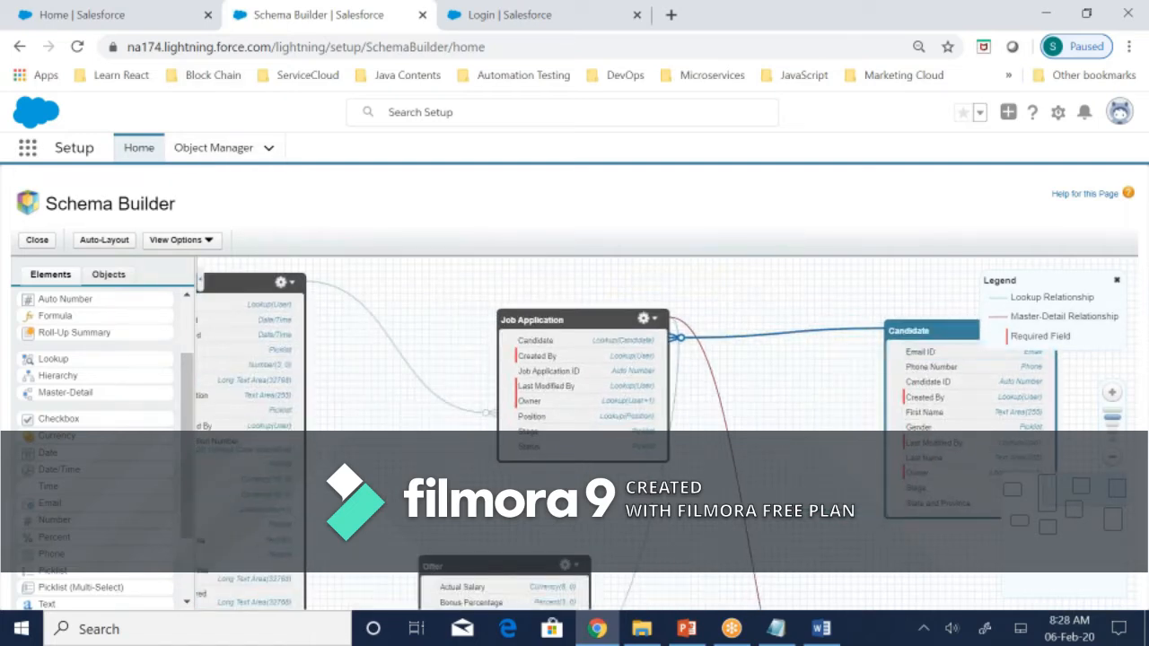
- Try to start a new candidate record from the All list view of Candidates in the Sales app
{"action": "left_click", "coordinate": [123, 20]}
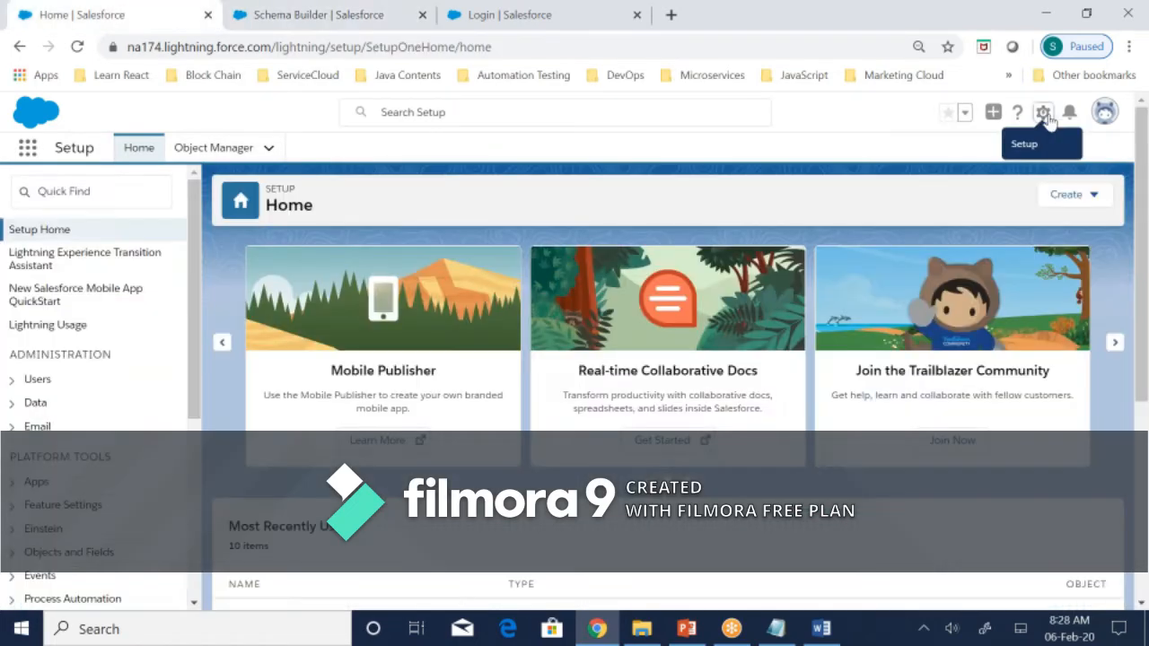
{"action": "left_click", "coordinate": [25, 157]}
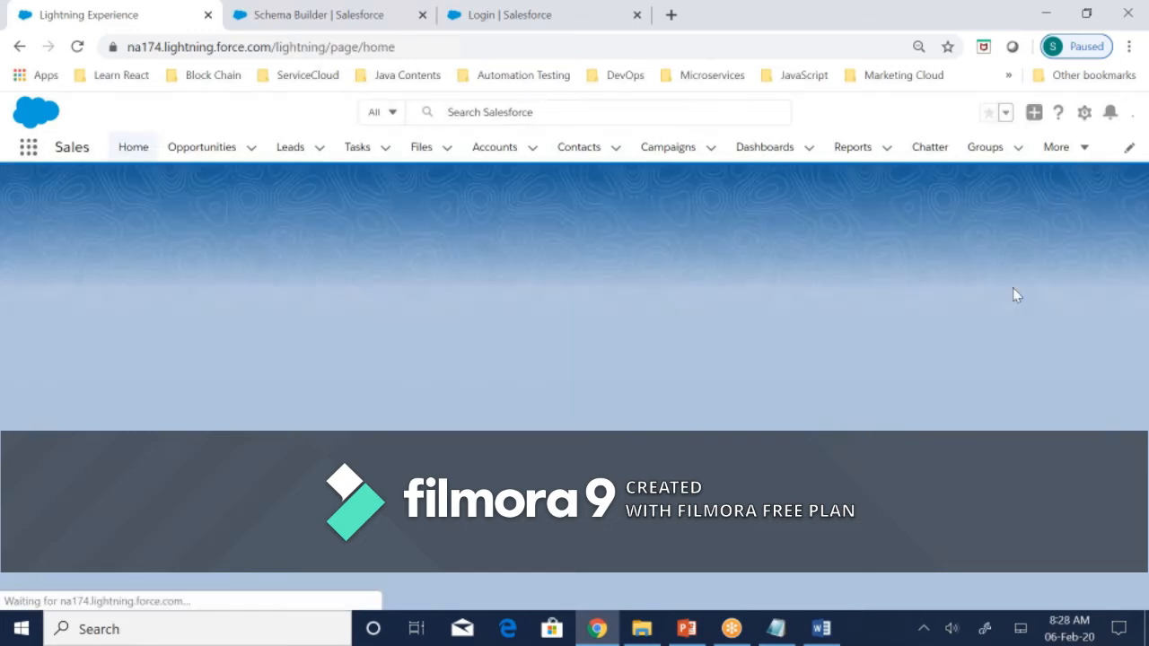
{"action": "left_click", "coordinate": [1080, 150]}
{"action": "scroll", "coordinate": [1032, 457], "scroll_direction": "down", "scroll_amount": 1}
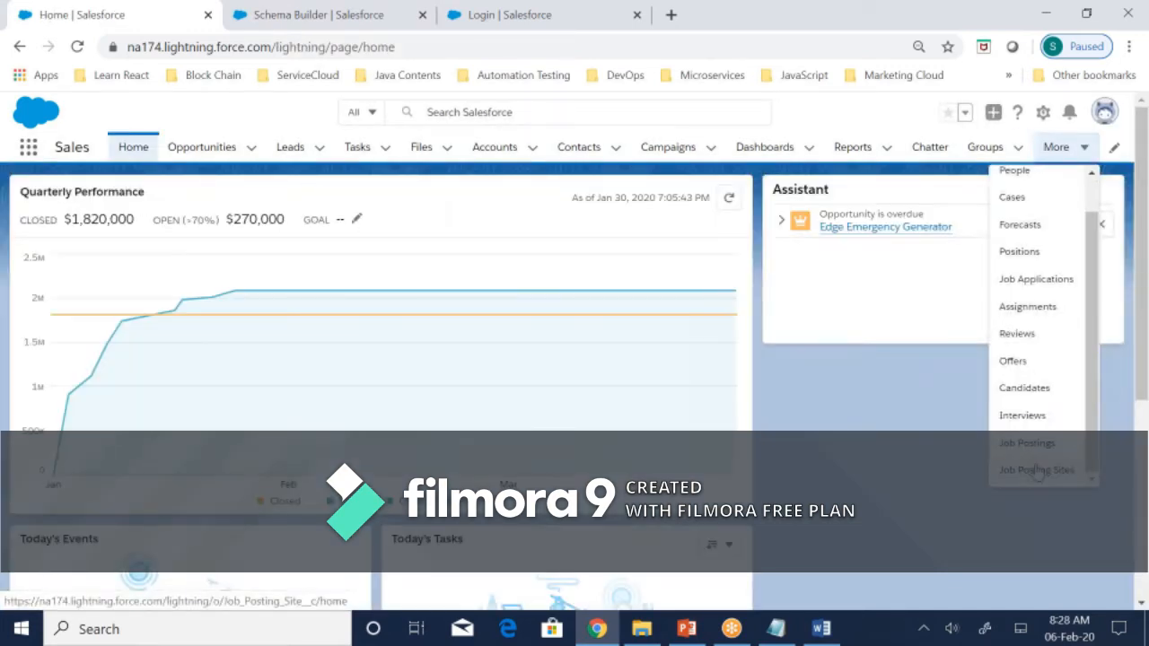
{"action": "left_click", "coordinate": [1023, 389]}
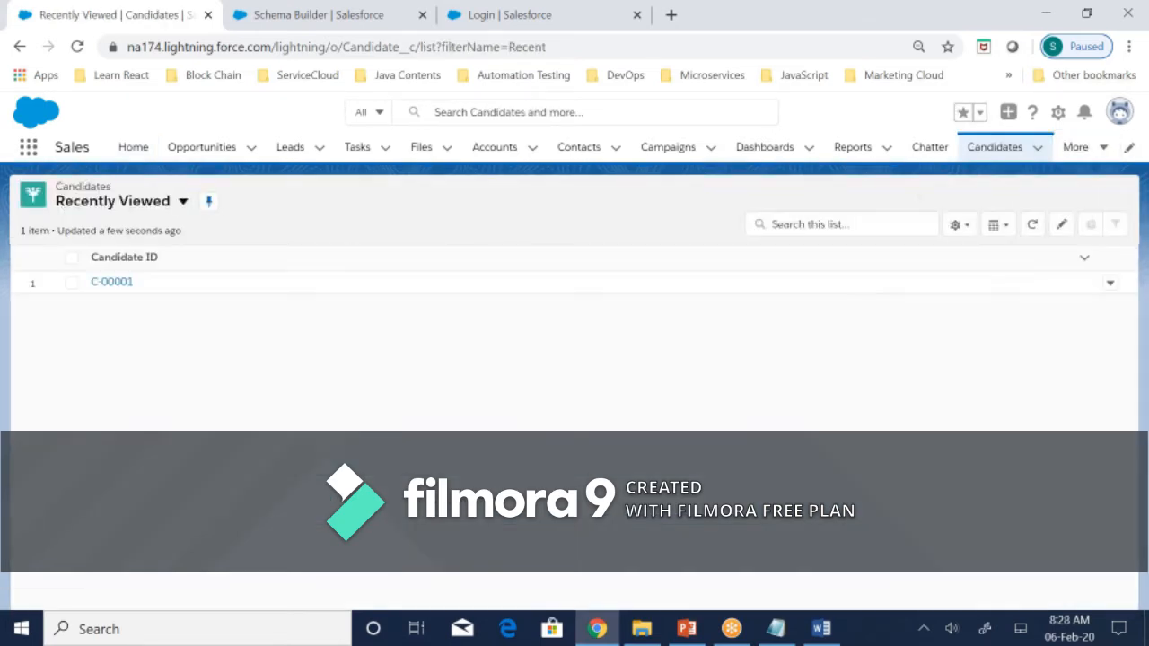
{"action": "left_click", "coordinate": [180, 202]}
{"action": "left_click", "coordinate": [94, 257]}
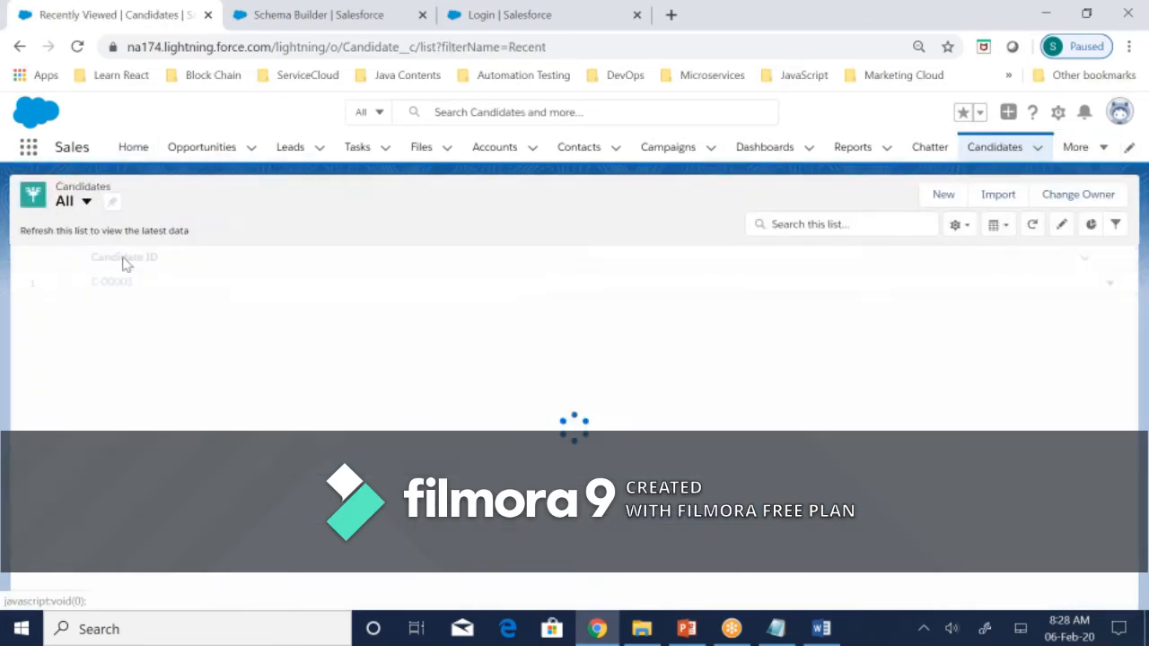
{"action": "left_click", "coordinate": [920, 196]}
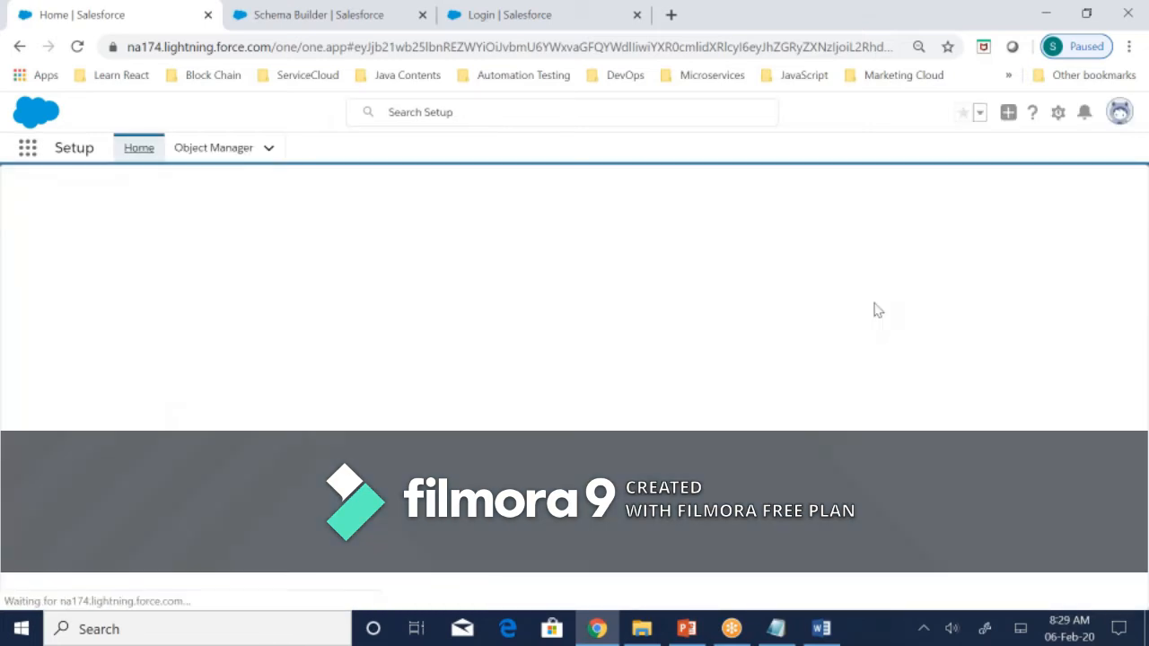
{"action": "left_click", "coordinate": [14, 57]}
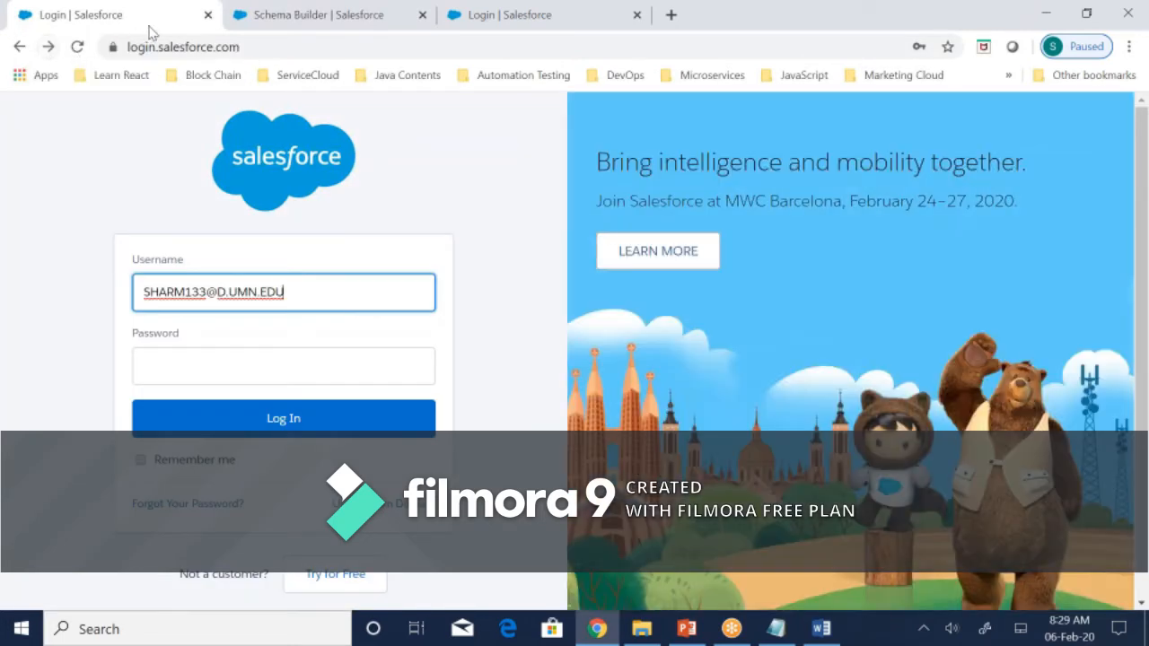
- Close the old login page, and open the Sales app in a separate browser tab from Schema Builder
{"action": "left_click", "coordinate": [207, 16]}
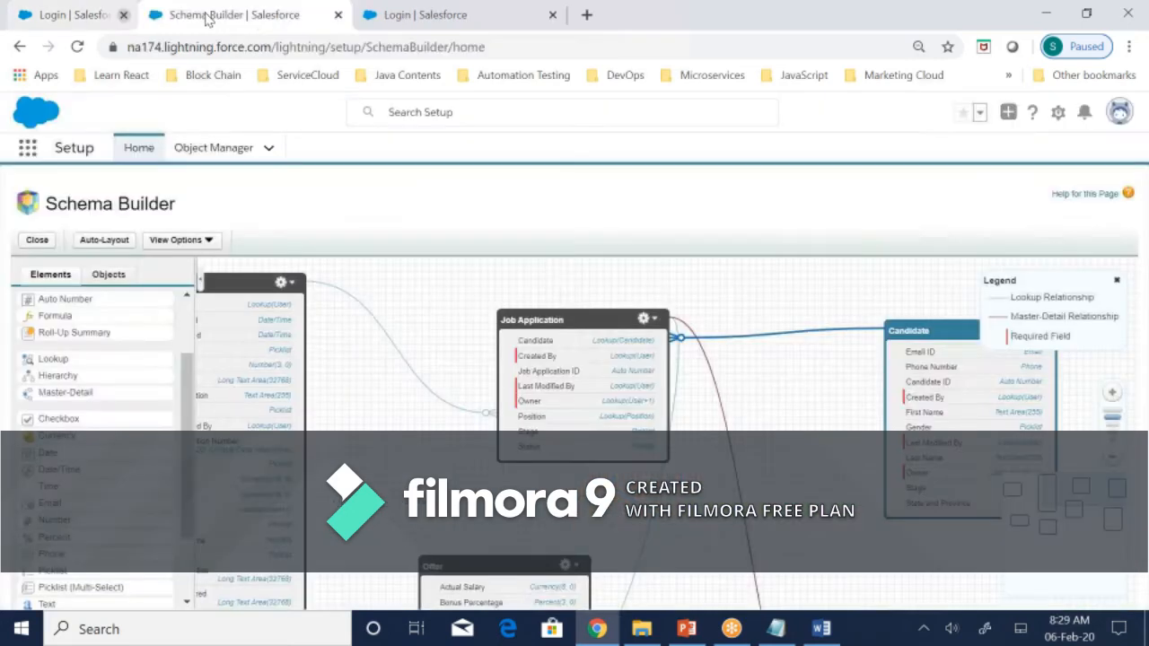
{"action": "left_click", "coordinate": [29, 150]}
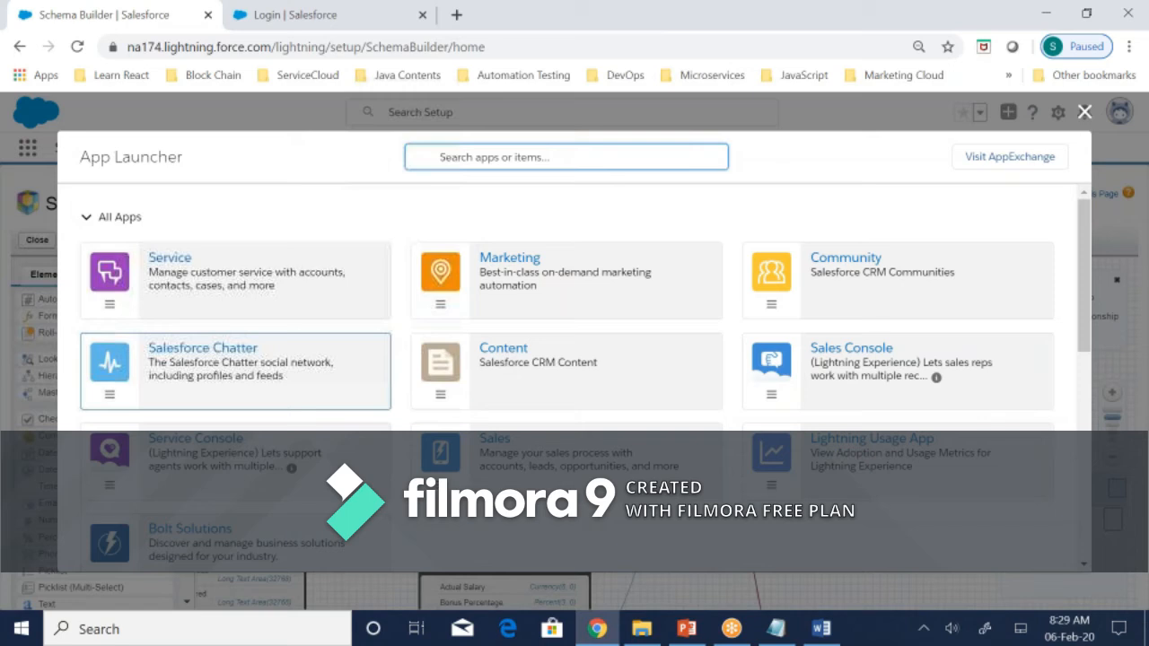
{"action": "right_click", "coordinate": [494, 438]}
{"action": "left_click", "coordinate": [539, 452]}
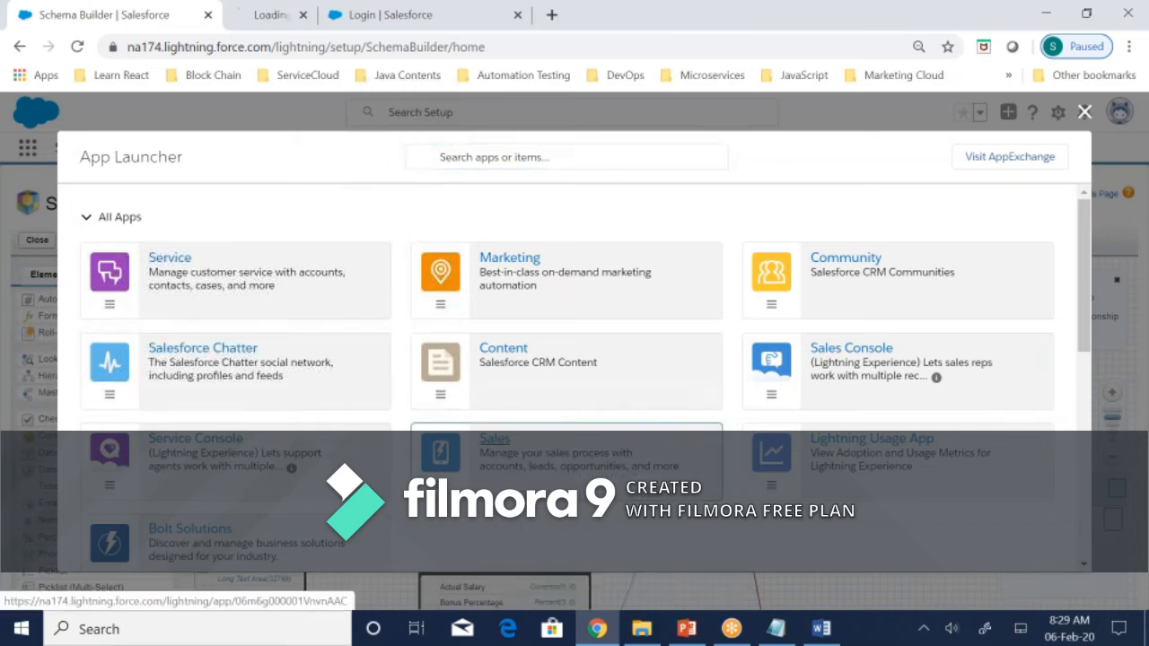
{"action": "left_click", "coordinate": [315, 24]}
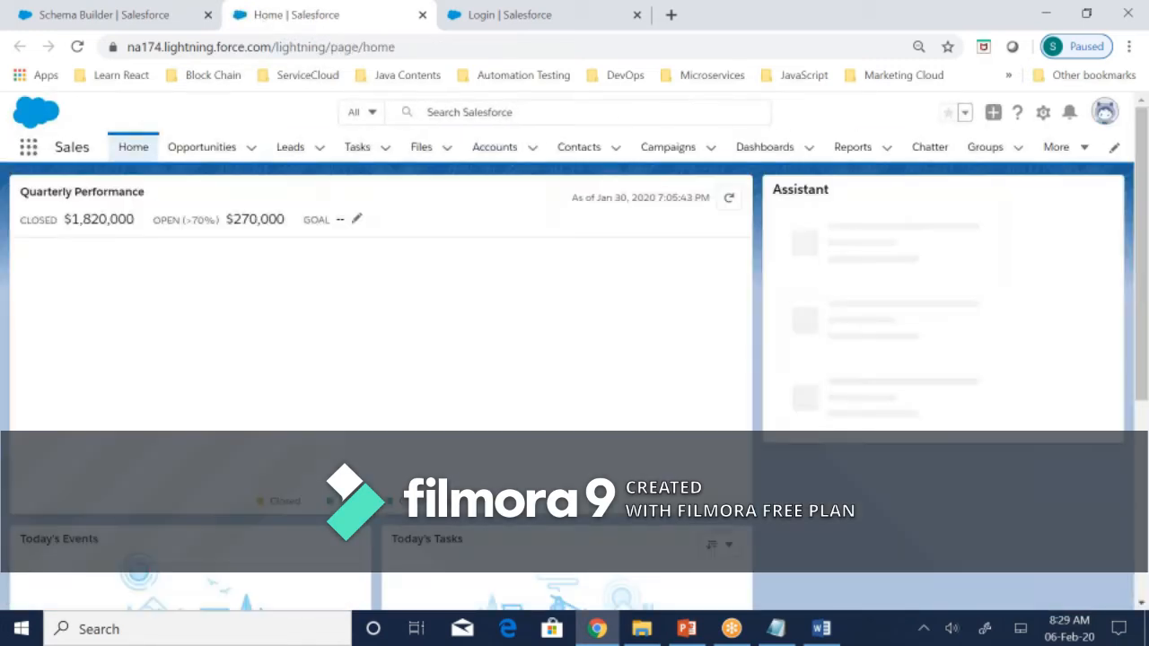
- Show the All list view of Candidates, and examine the new candidate form's fields before dismissing it
{"action": "left_click", "coordinate": [1064, 147]}
{"action": "left_click", "coordinate": [1061, 422]}
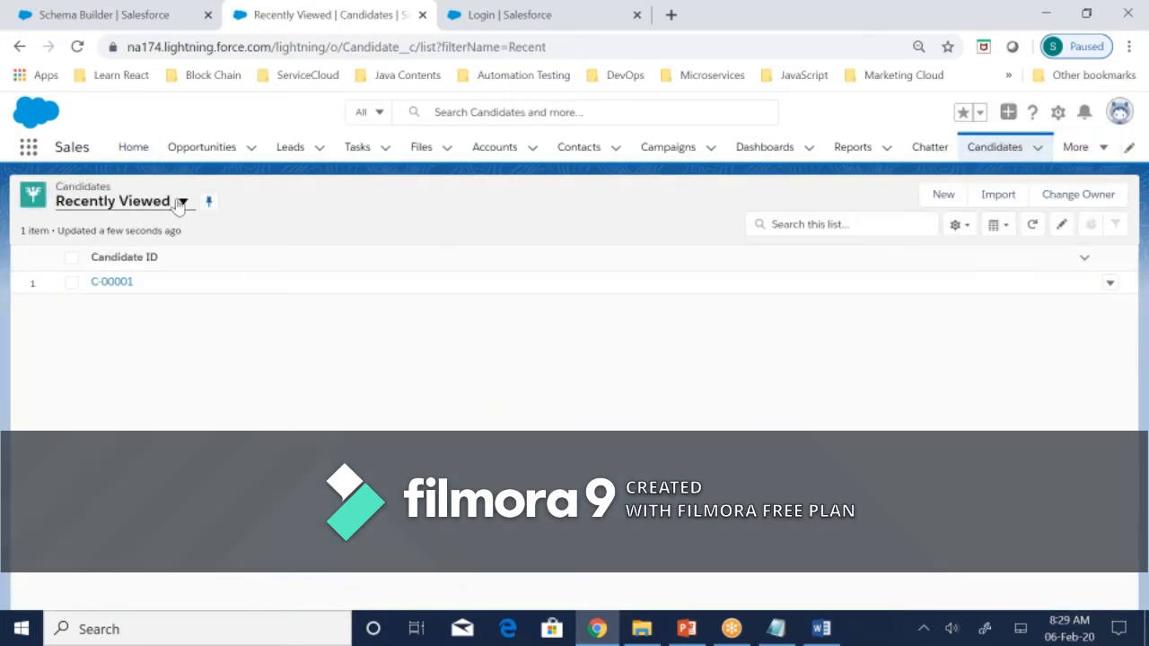
{"action": "left_click", "coordinate": [181, 202]}
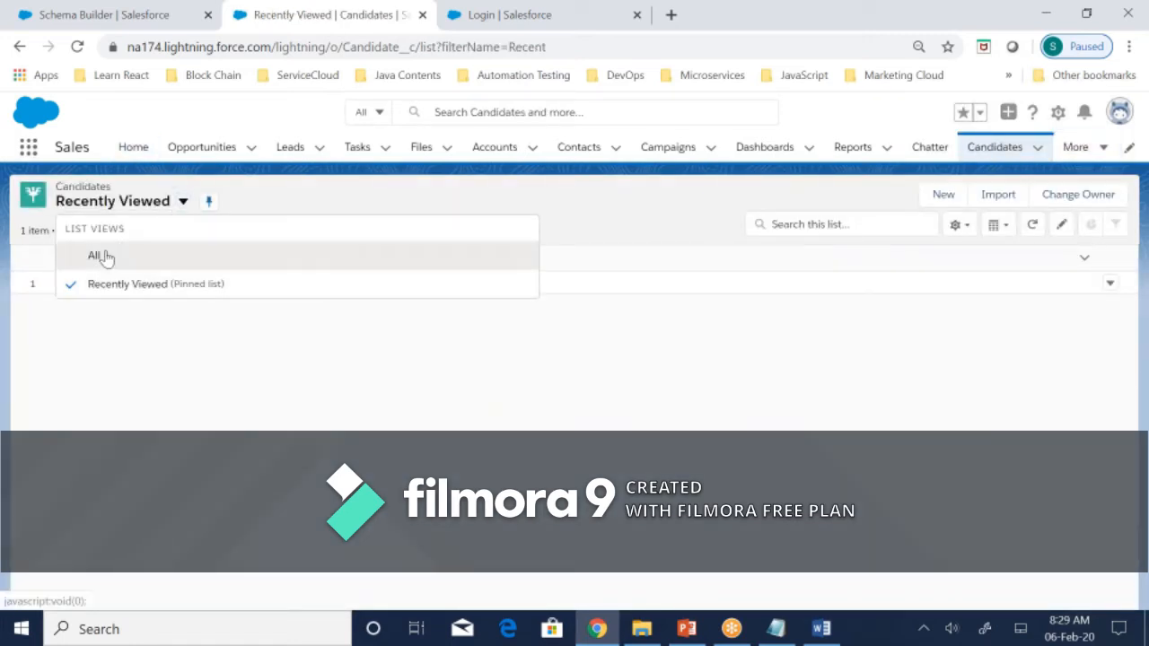
{"action": "left_click", "coordinate": [102, 258]}
{"action": "left_click", "coordinate": [922, 197]}
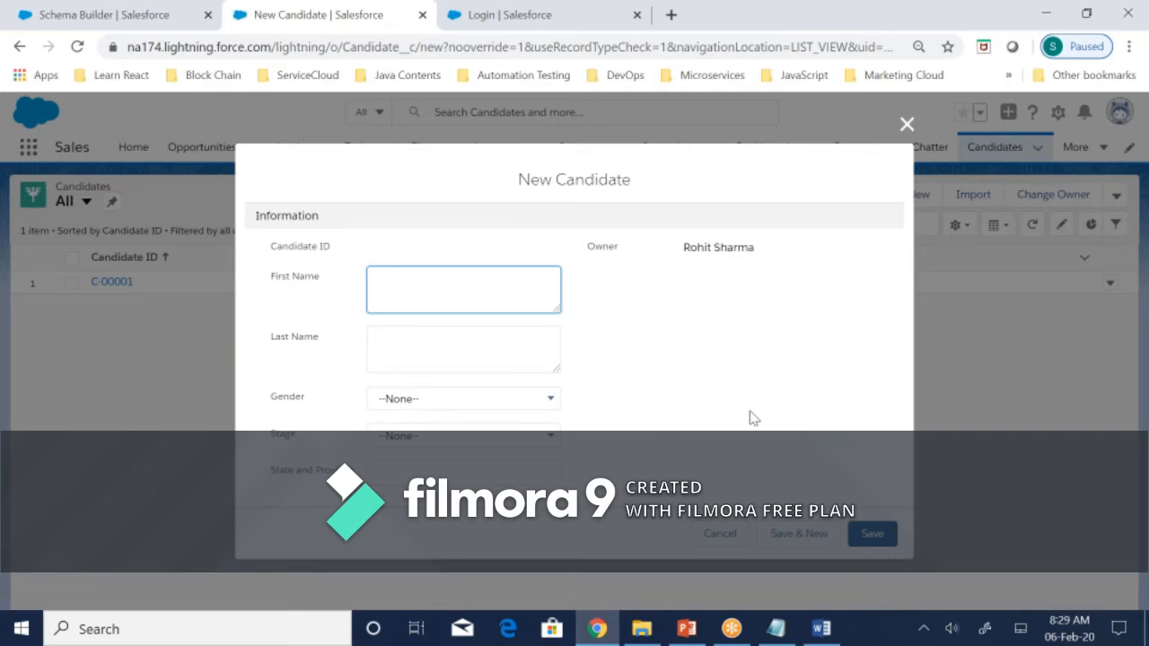
{"action": "left_click", "coordinate": [907, 125]}
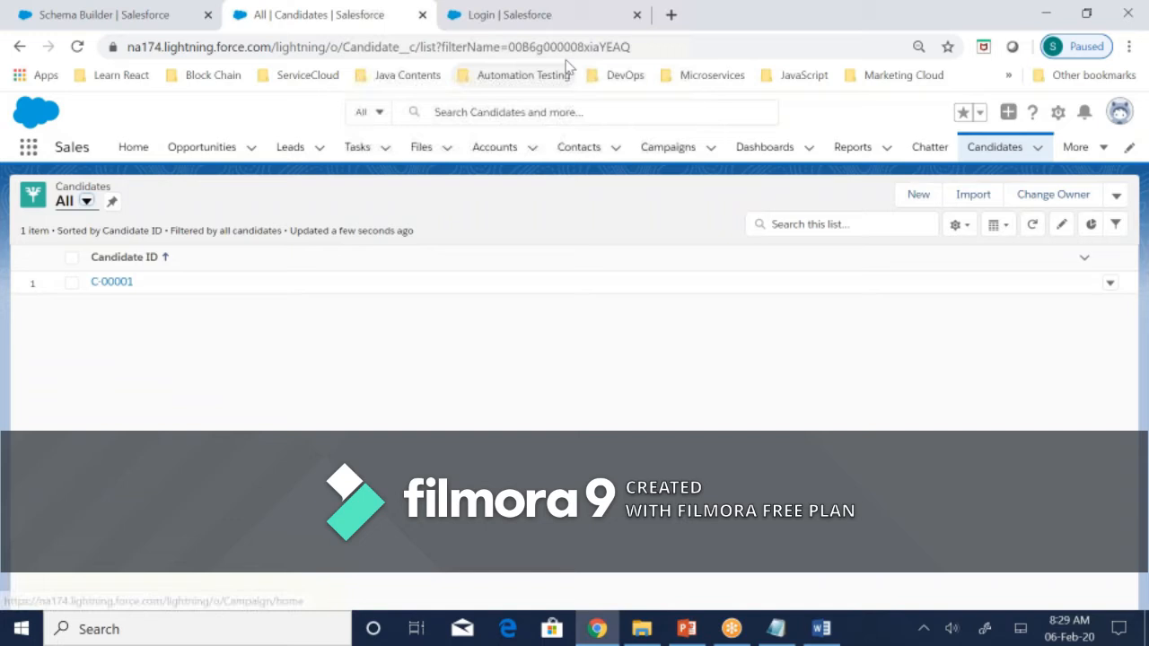
- Reload the Candidates list page, recheck the fields offered for a new candidate, and dismiss the form
{"action": "left_click", "coordinate": [558, 49]}
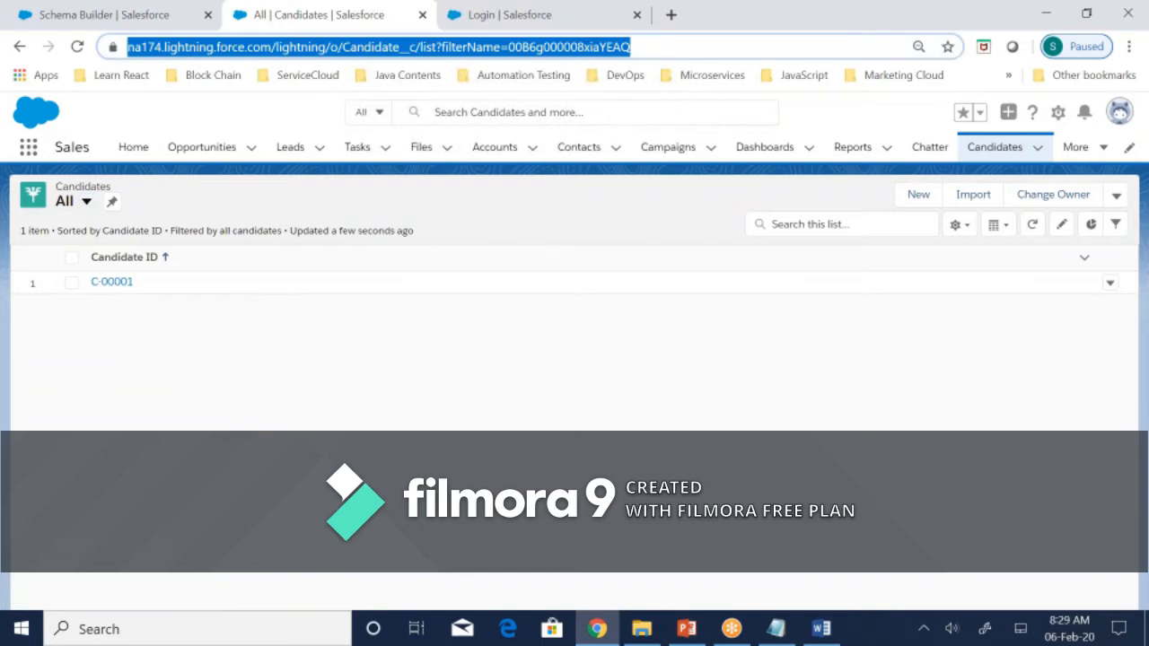
{"action": "key", "text": "Return"}
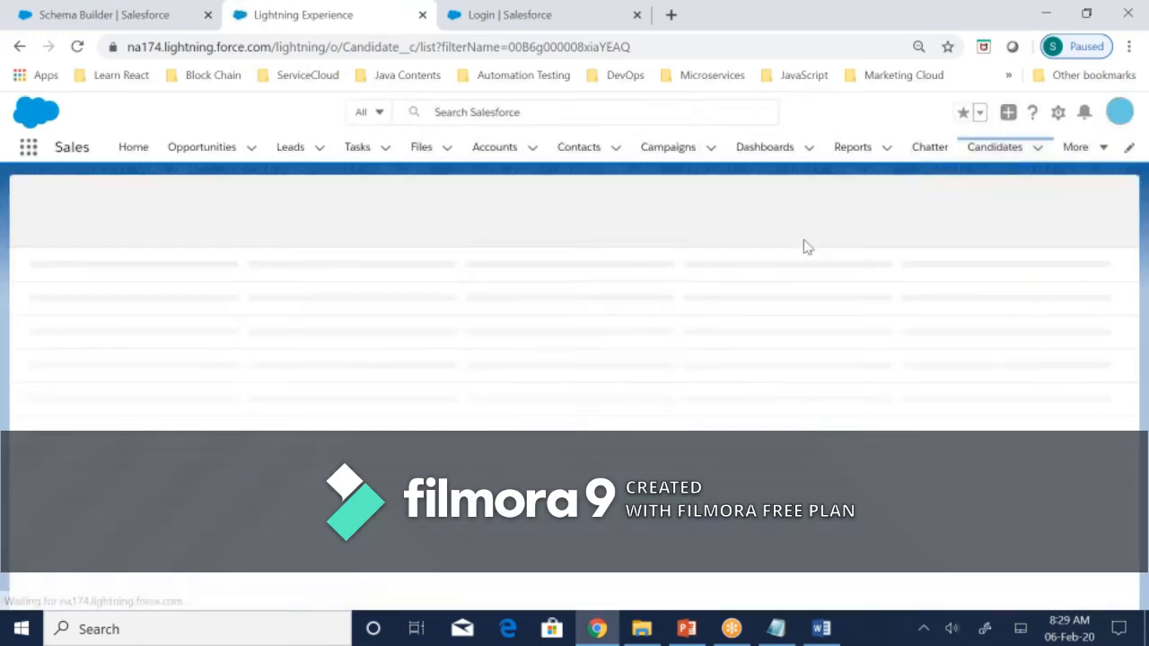
{"action": "left_click", "coordinate": [1036, 149]}
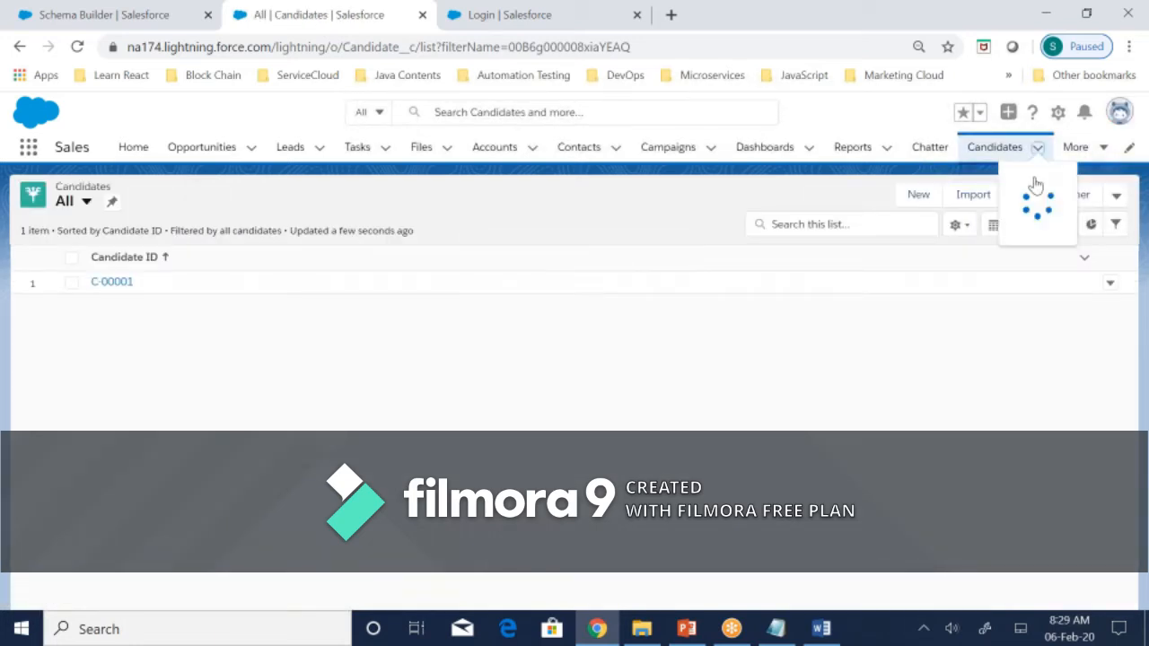
{"action": "left_click", "coordinate": [1003, 179]}
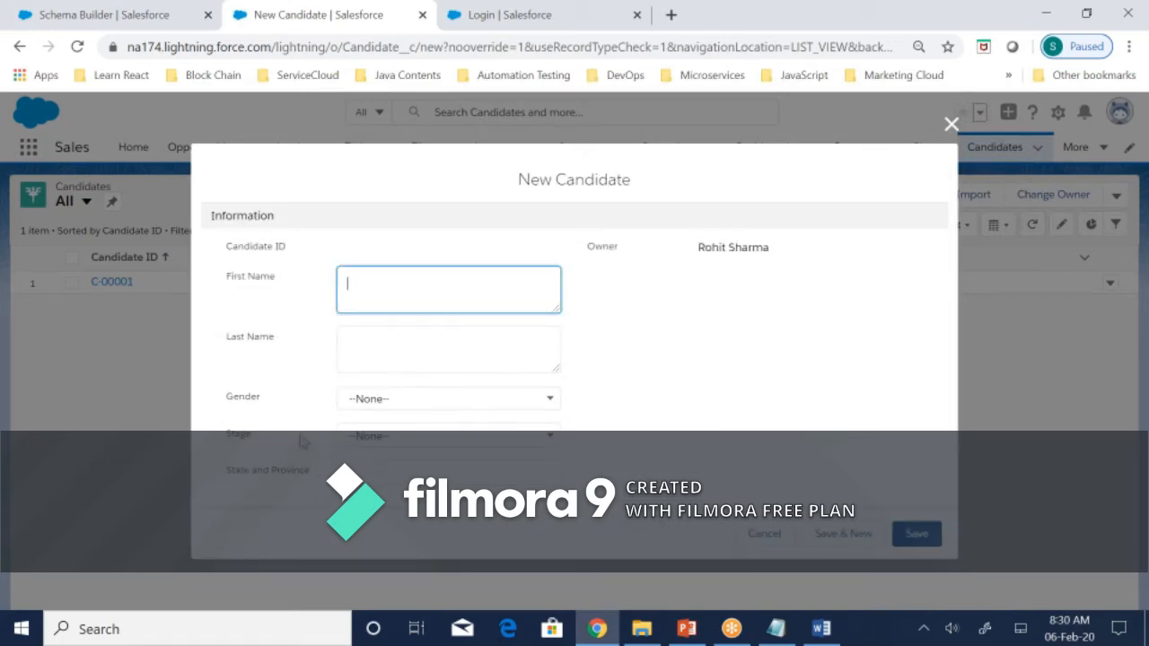
{"action": "left_click", "coordinate": [951, 125]}
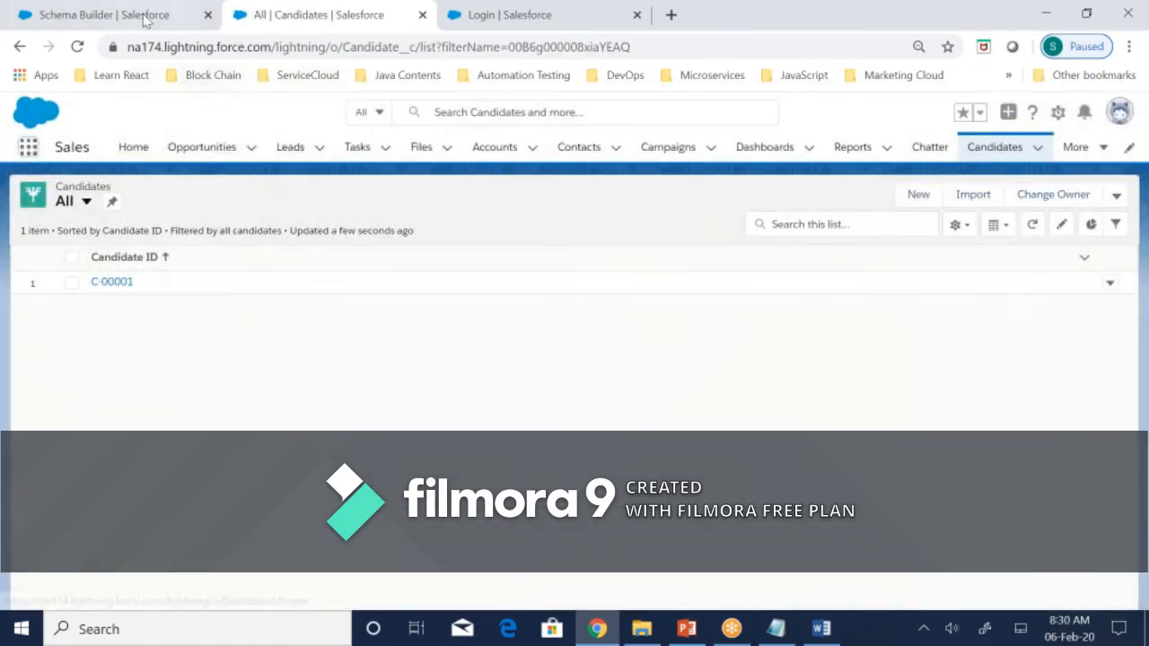
- Review the Email ID field's properties on Candidate in Schema Builder without changing them, and return to the Candidates list
{"action": "left_click", "coordinate": [117, 14]}
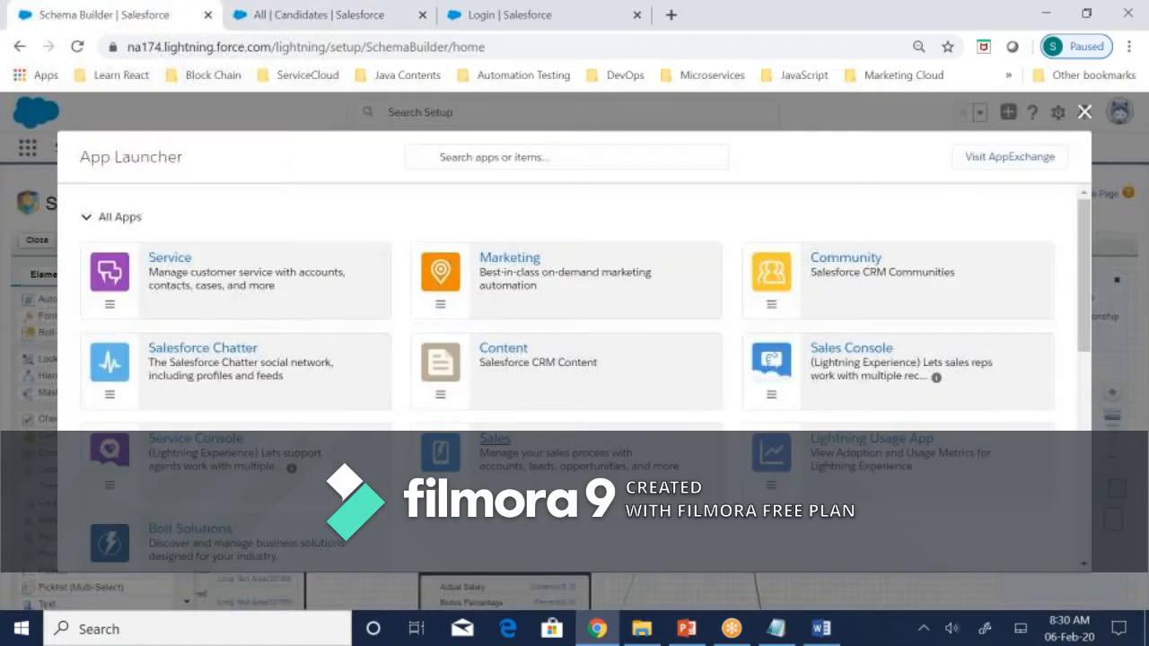
{"action": "left_click", "coordinate": [1083, 112]}
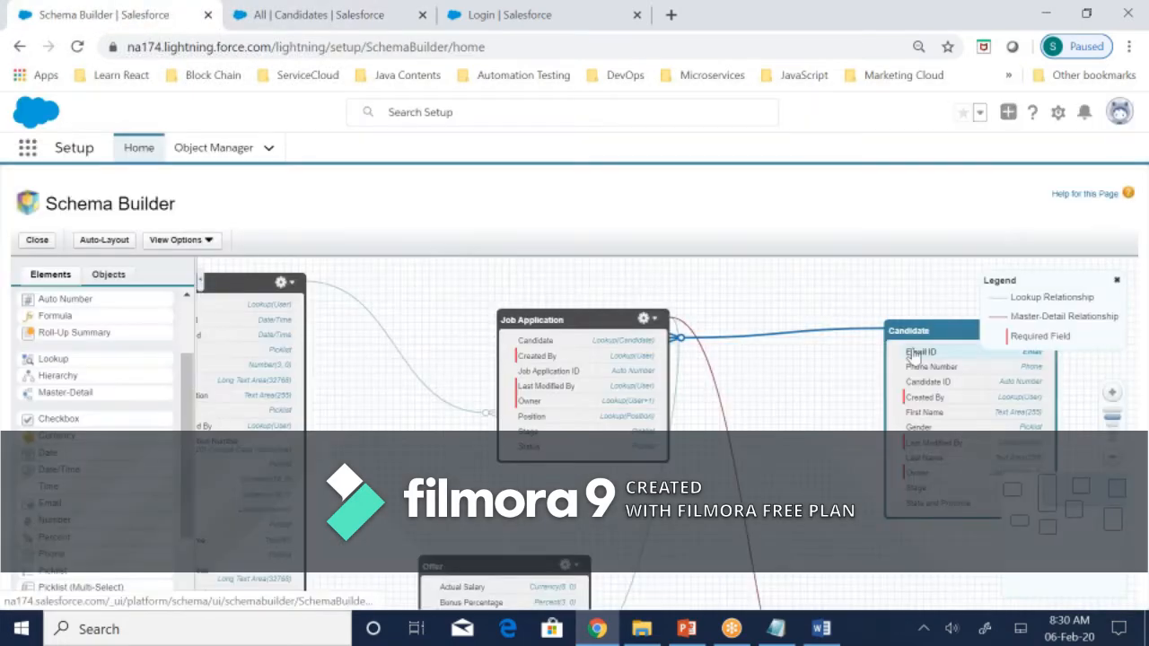
{"action": "left_click", "coordinate": [914, 353]}
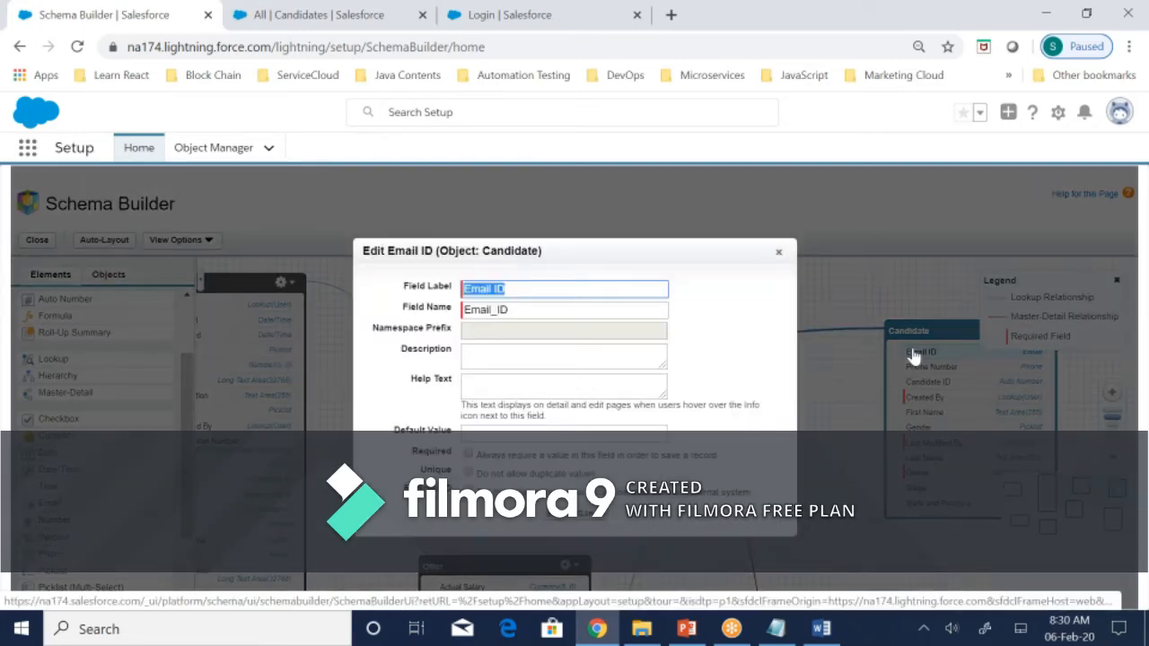
{"action": "left_click", "coordinate": [779, 253]}
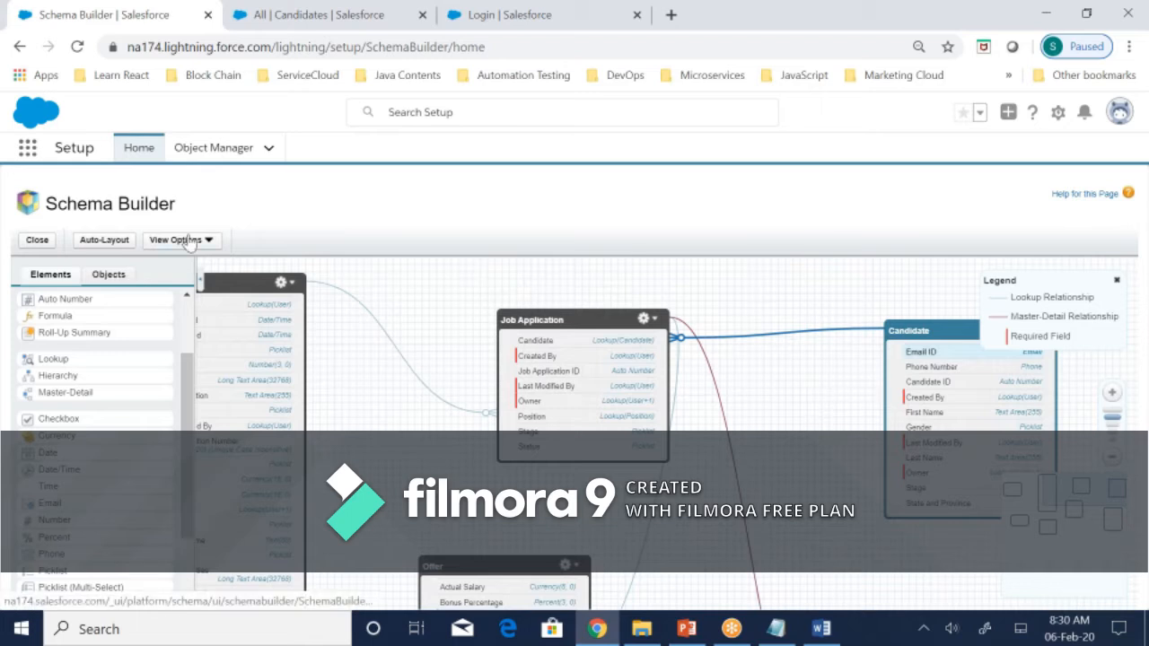
{"action": "left_click", "coordinate": [192, 240]}
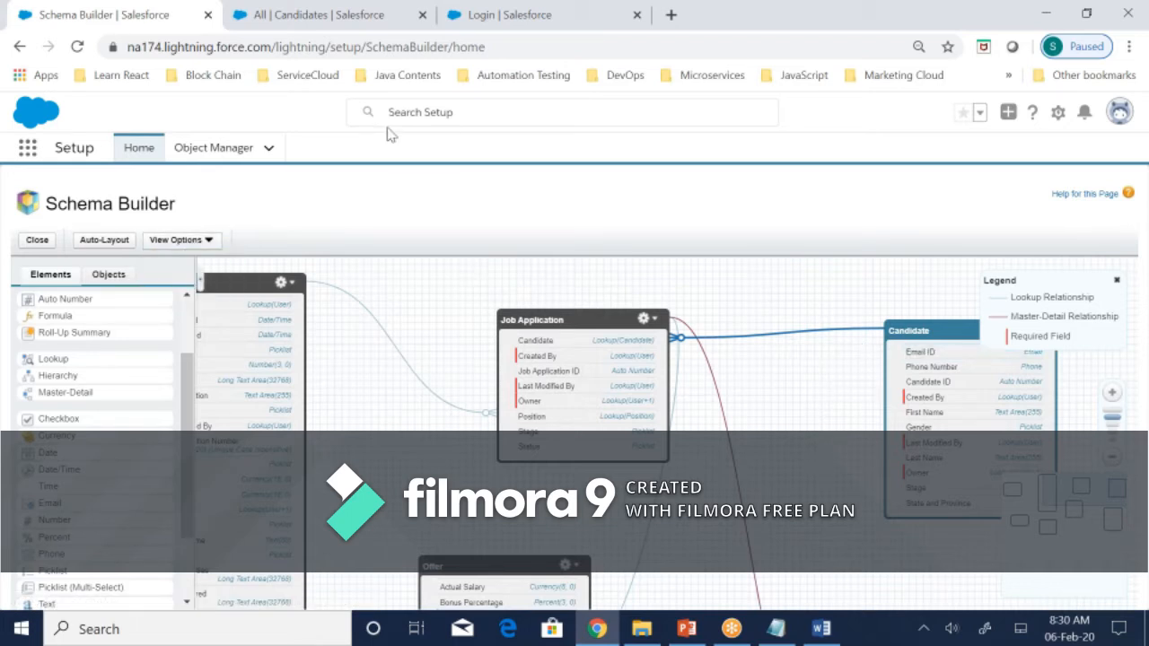
{"action": "left_click", "coordinate": [319, 20]}
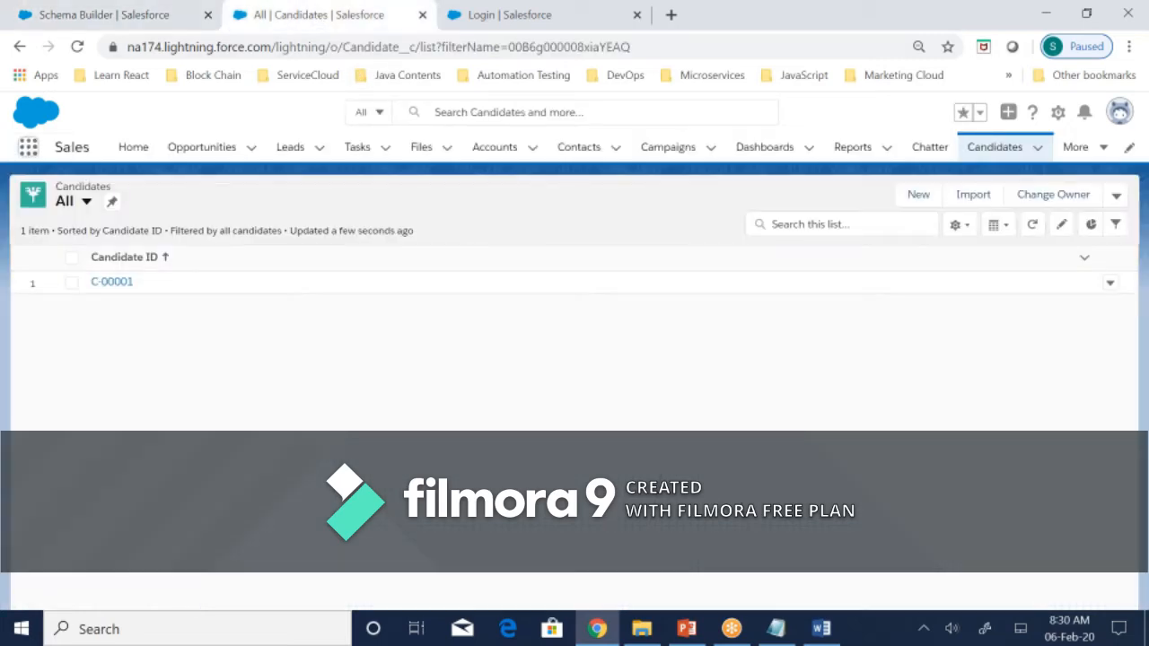
- Open the Candidate object's setup from its list page in a separate browser tab, and open Candidate Layout for editing
{"action": "left_click", "coordinate": [120, 16]}
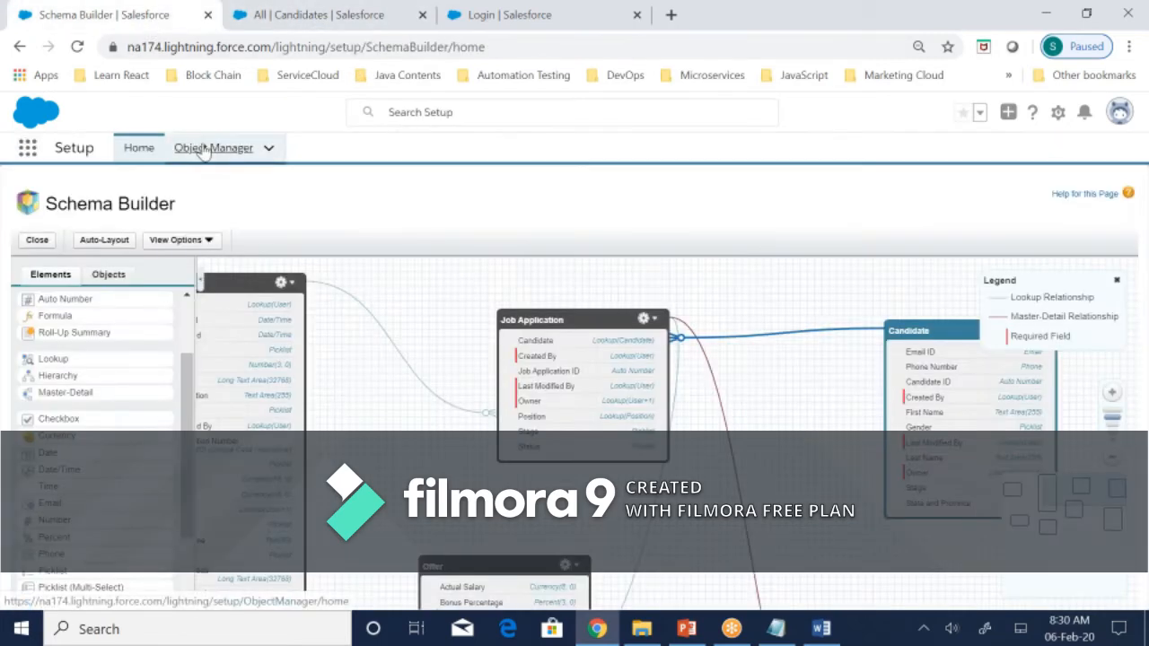
{"action": "left_click", "coordinate": [205, 149]}
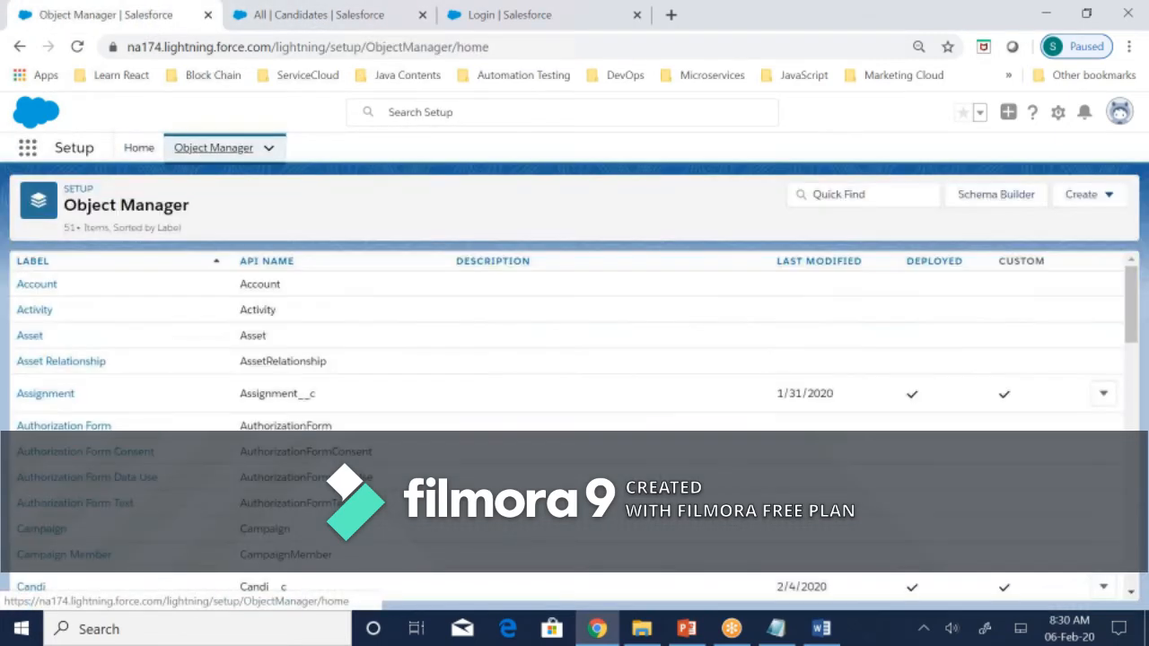
{"action": "left_click", "coordinate": [306, 15]}
{"action": "left_click", "coordinate": [1058, 113]}
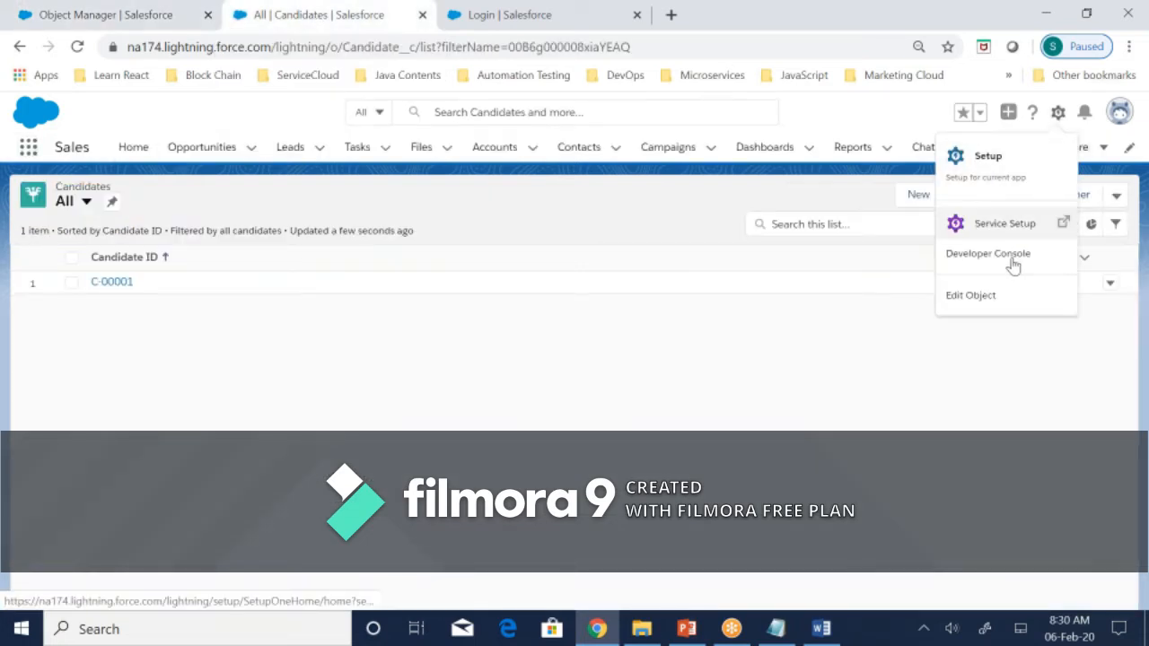
{"action": "left_click", "coordinate": [971, 295]}
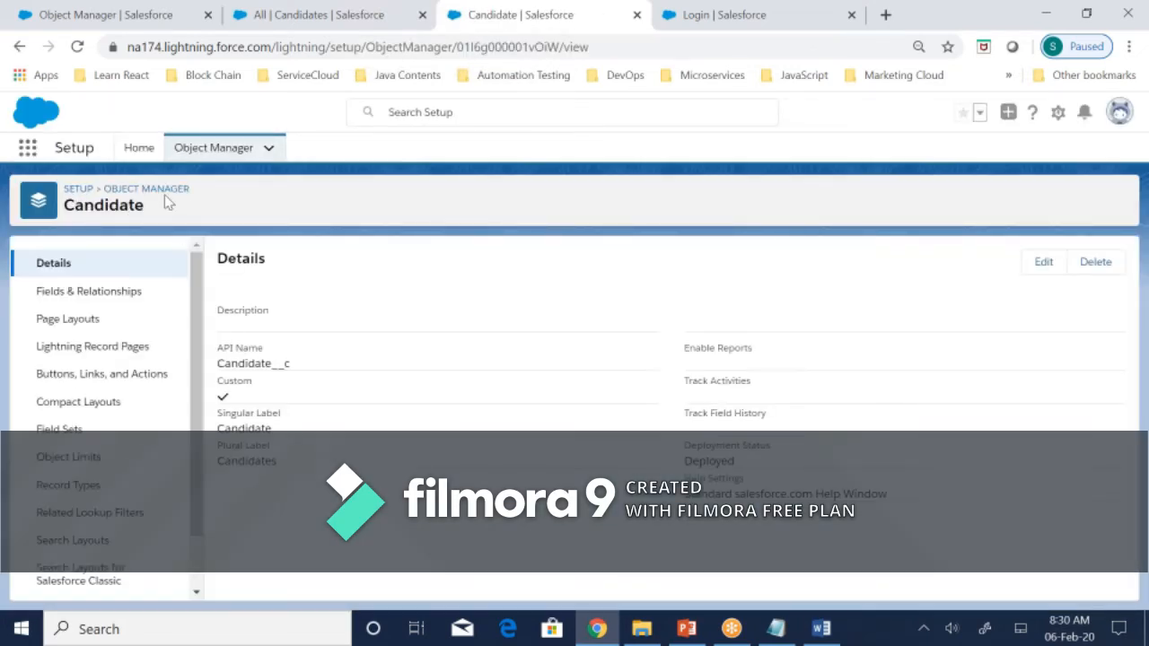
{"action": "left_click", "coordinate": [86, 328]}
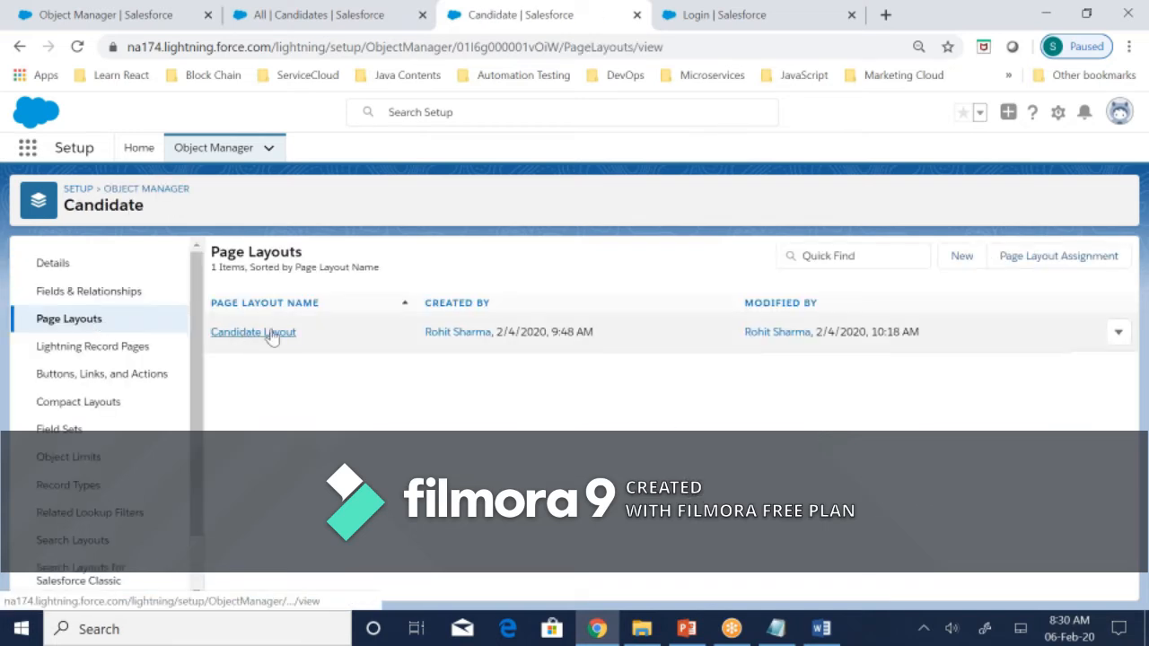
{"action": "left_click", "coordinate": [269, 335]}
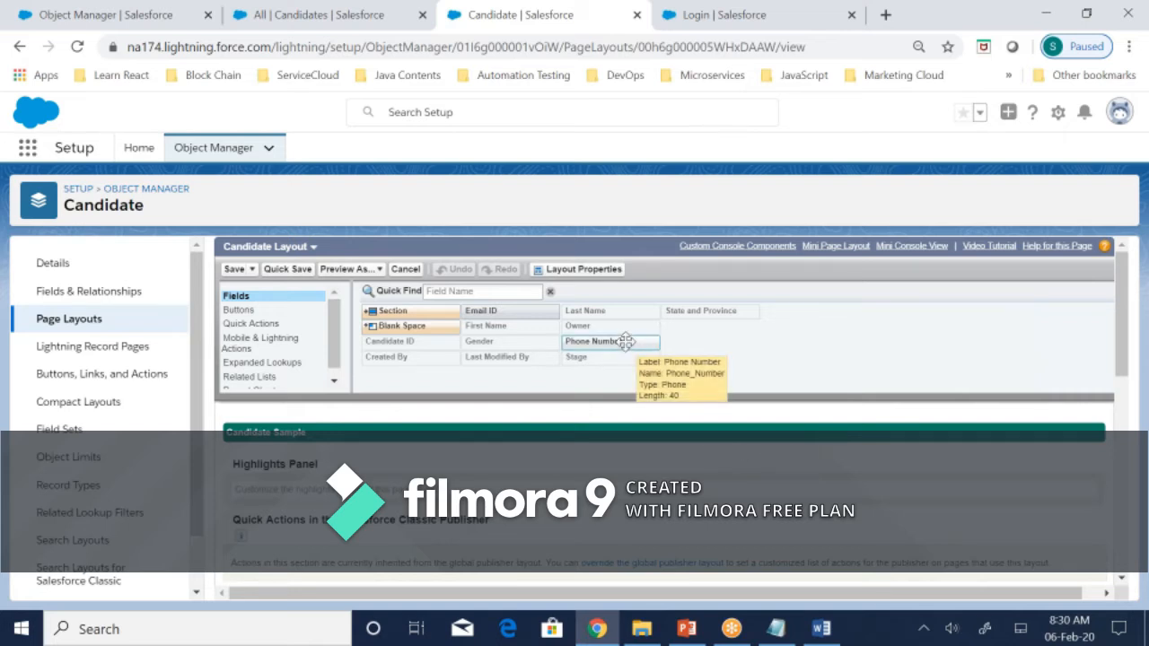
- Add the Phone Number and Email ID fields below Owner in the Candidate Layout's Information section, and save the layout
{"action": "scroll", "coordinate": [1126, 310], "scroll_direction": "down", "scroll_amount": 1}
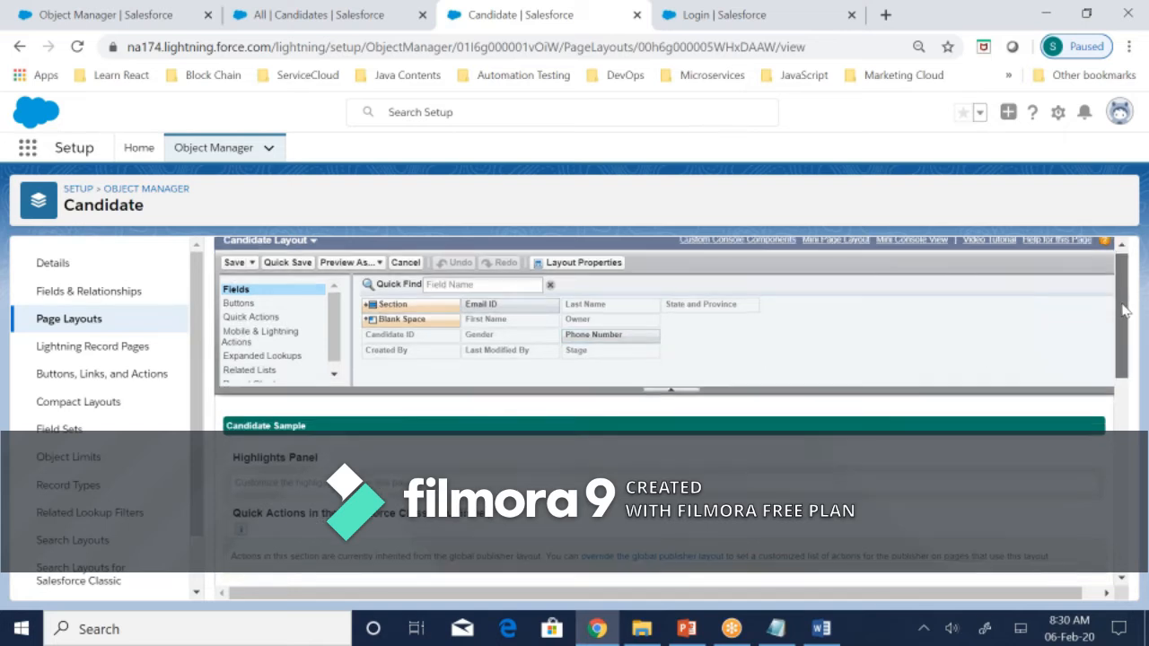
{"action": "left_click_drag", "start_coordinate": [1126, 310], "coordinate": [1133, 413]}
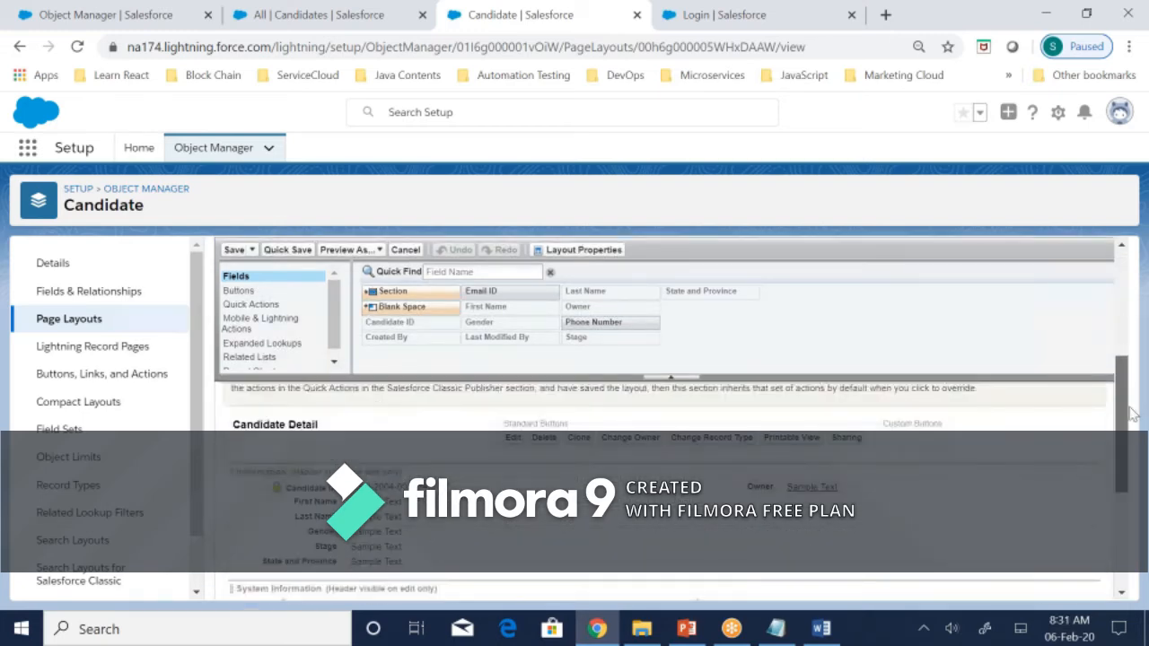
{"action": "left_click_drag", "start_coordinate": [598, 321], "coordinate": [745, 489]}
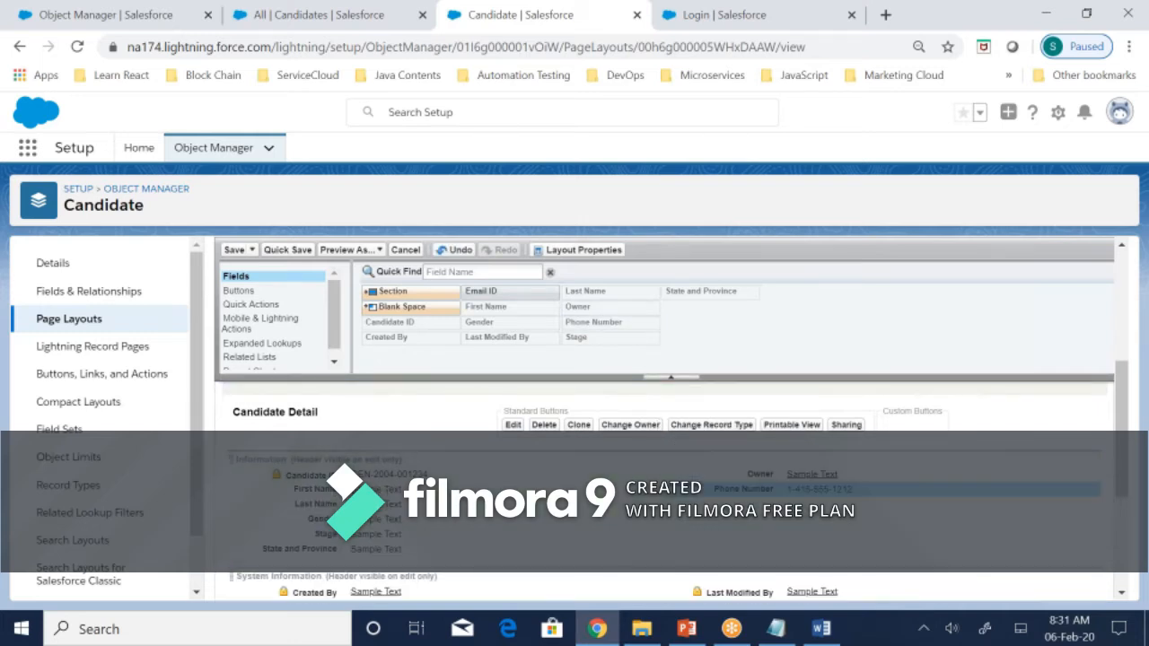
{"action": "left_click_drag", "start_coordinate": [502, 294], "coordinate": [745, 504]}
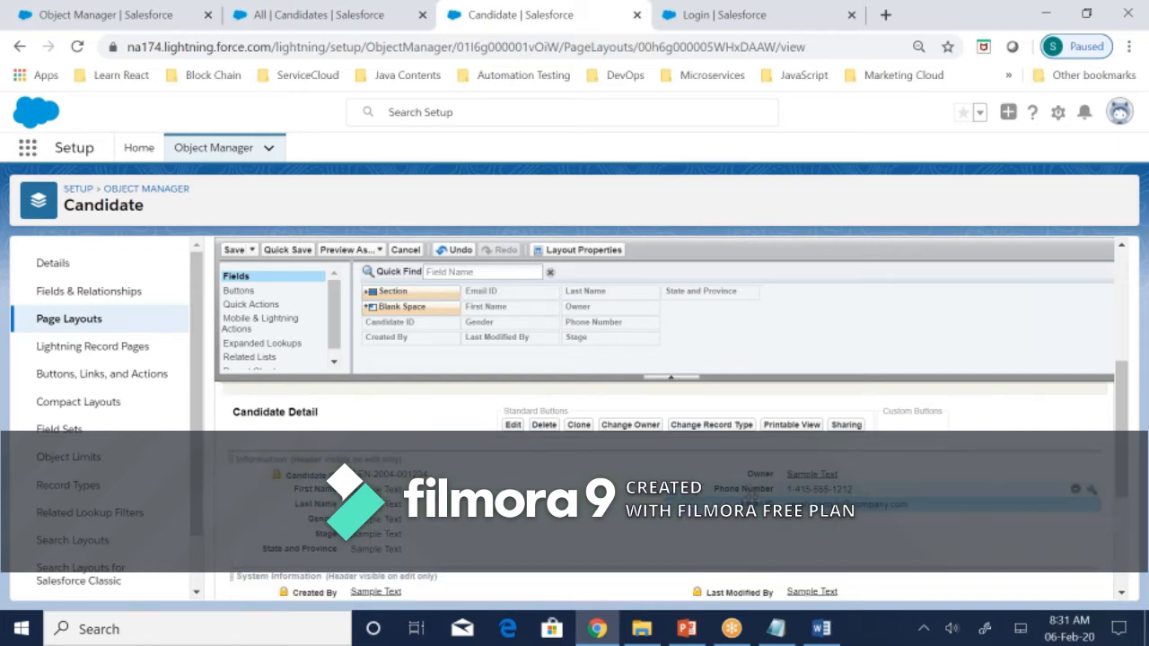
{"action": "mouse_move", "coordinate": [752, 499]}
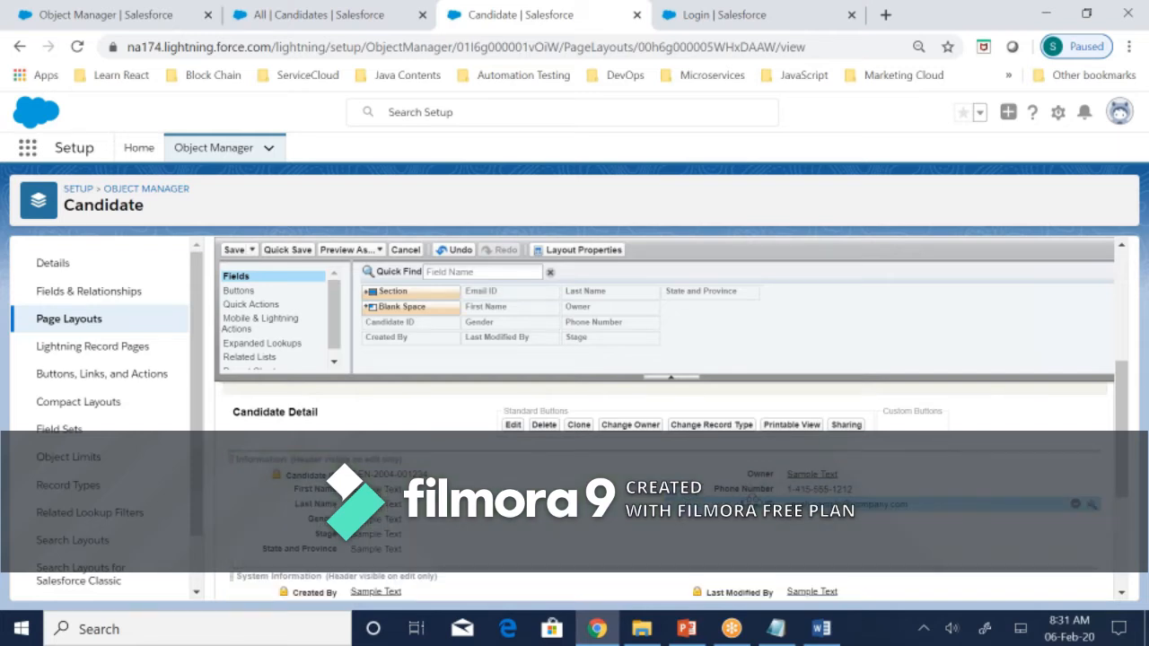
{"action": "left_click", "coordinate": [234, 251]}
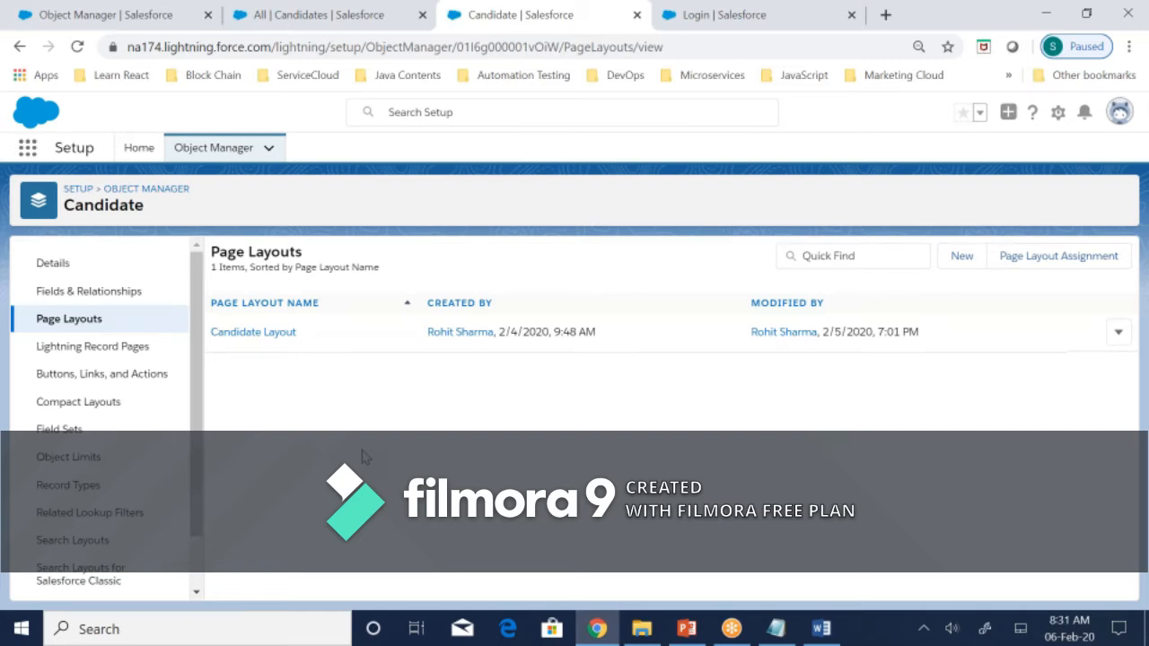
- Reopen Candidate Layout, remove Phone Number from the Information section, add it back below Email ID, and save the layout
{"action": "left_click", "coordinate": [280, 332]}
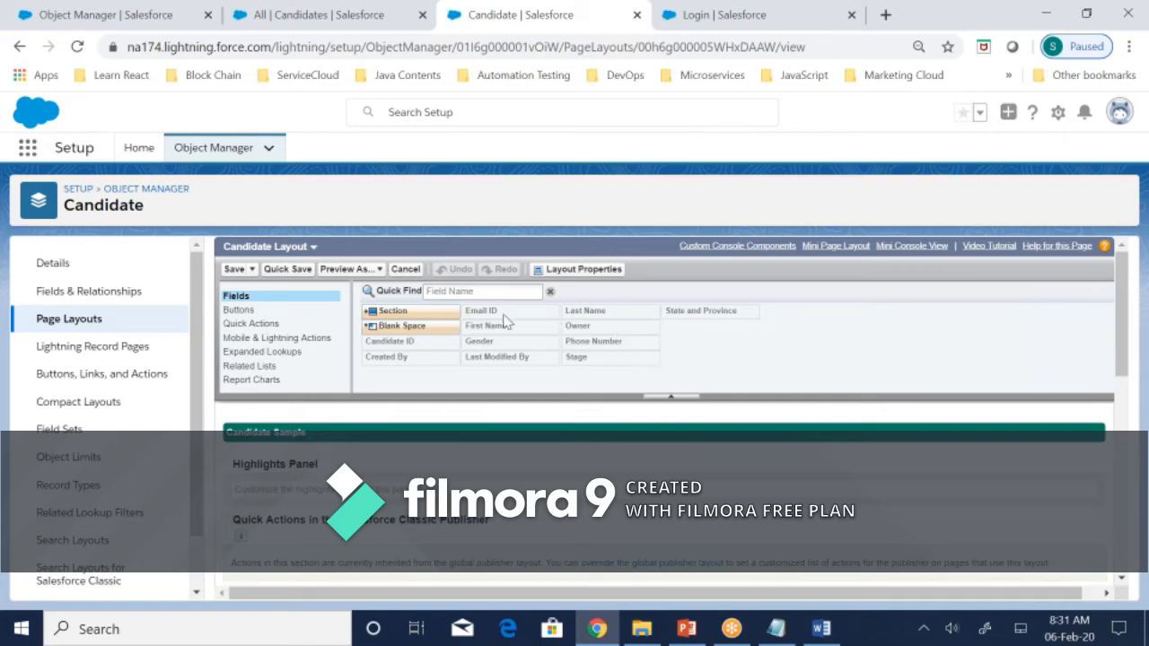
{"action": "scroll", "coordinate": [616, 424], "scroll_direction": "down", "scroll_amount": 1}
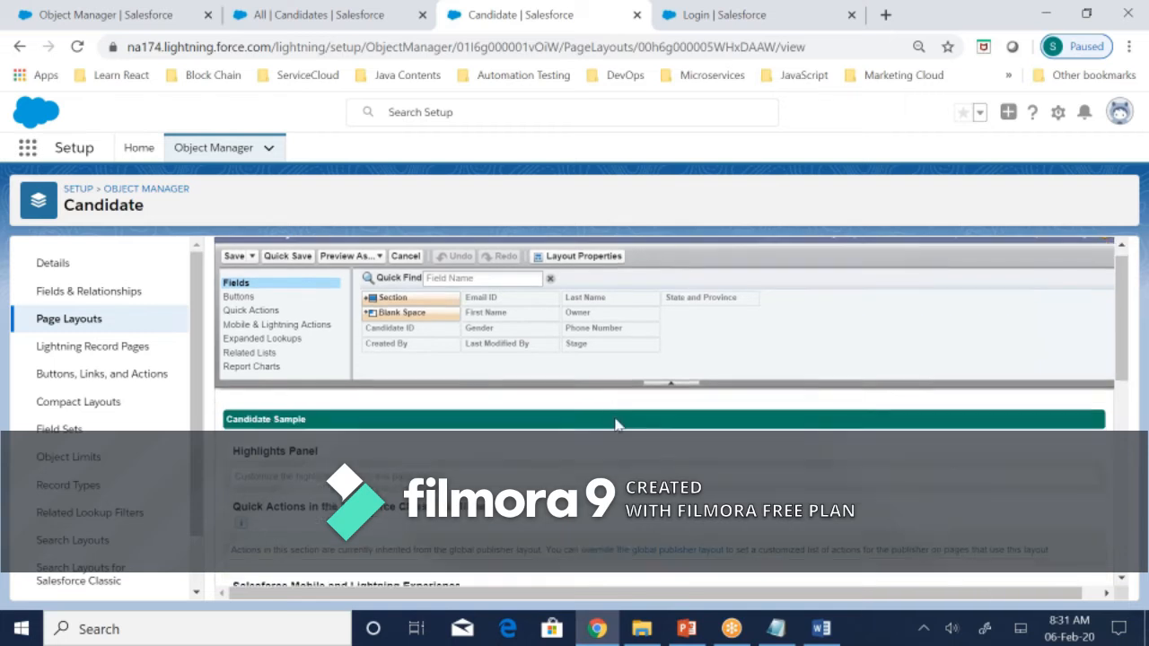
{"action": "scroll", "coordinate": [616, 423], "scroll_direction": "down", "scroll_amount": 5}
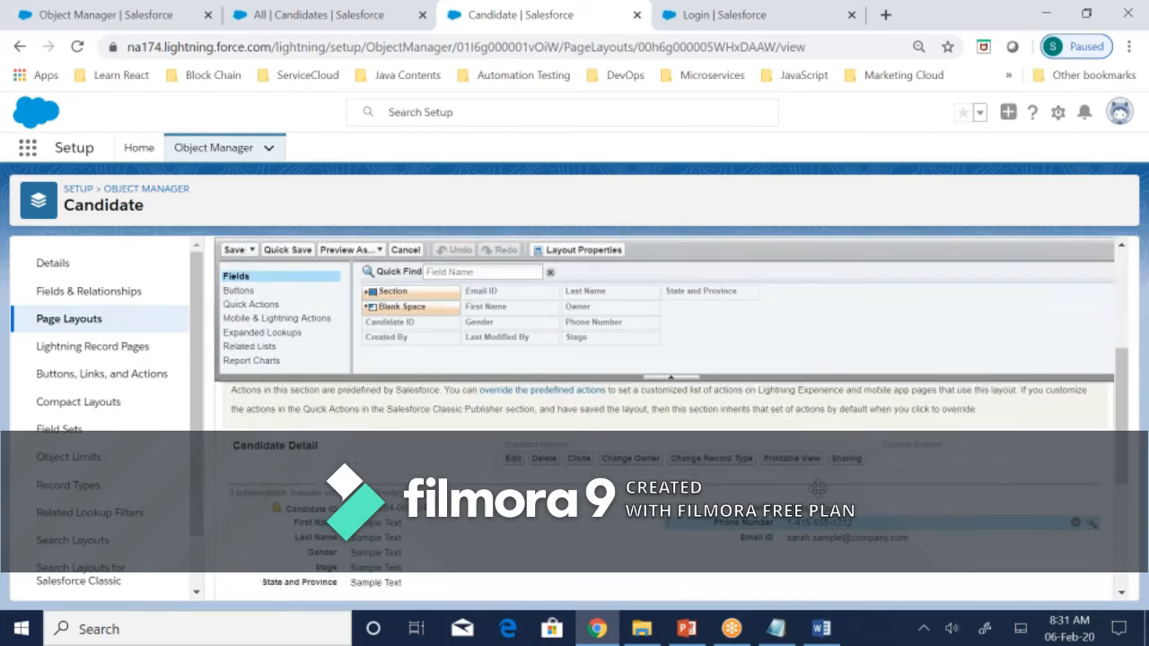
{"action": "left_click_drag", "start_coordinate": [817, 488], "coordinate": [601, 321]}
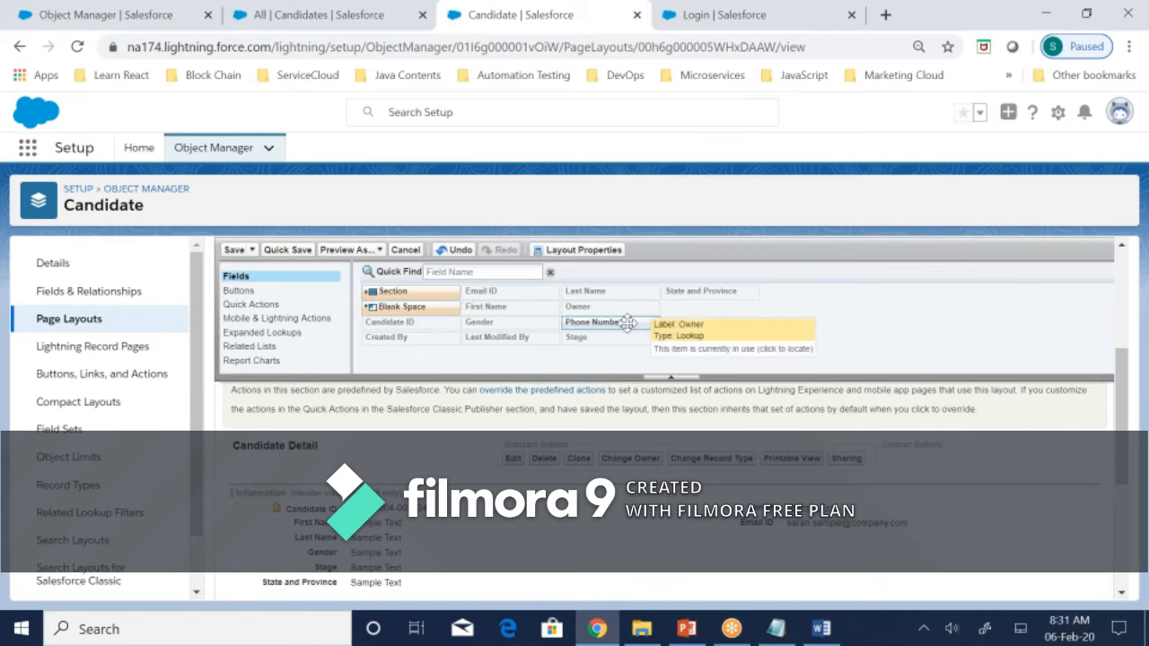
{"action": "left_click_drag", "start_coordinate": [627, 323], "coordinate": [750, 537]}
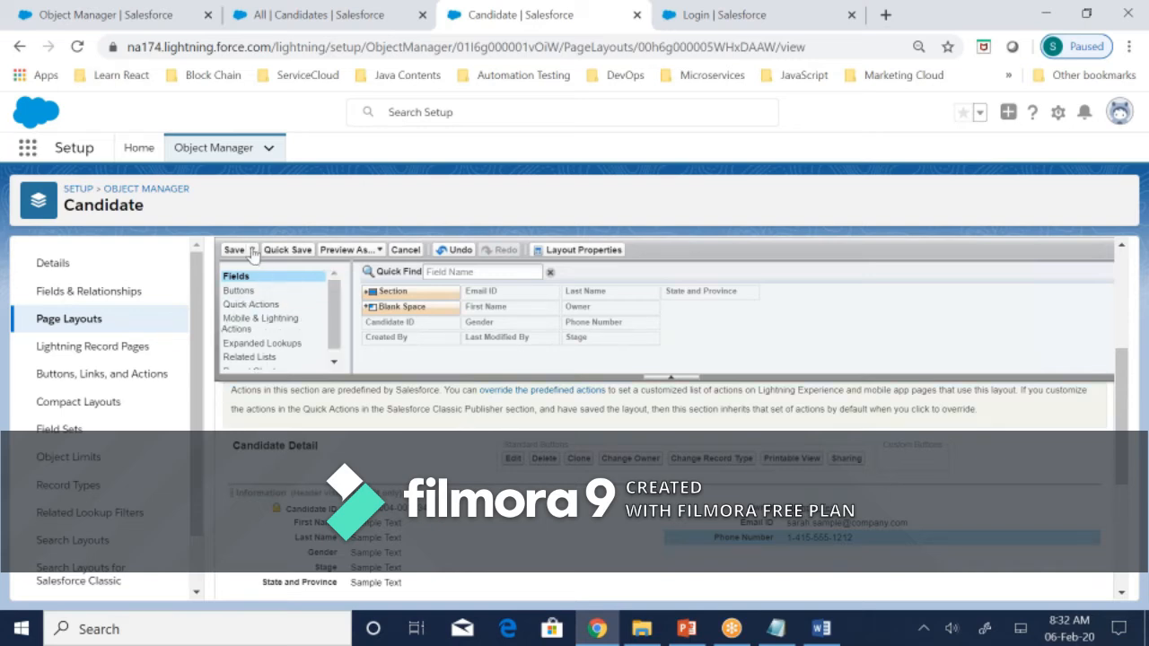
{"action": "scroll", "coordinate": [525, 431], "scroll_direction": "down", "scroll_amount": 5}
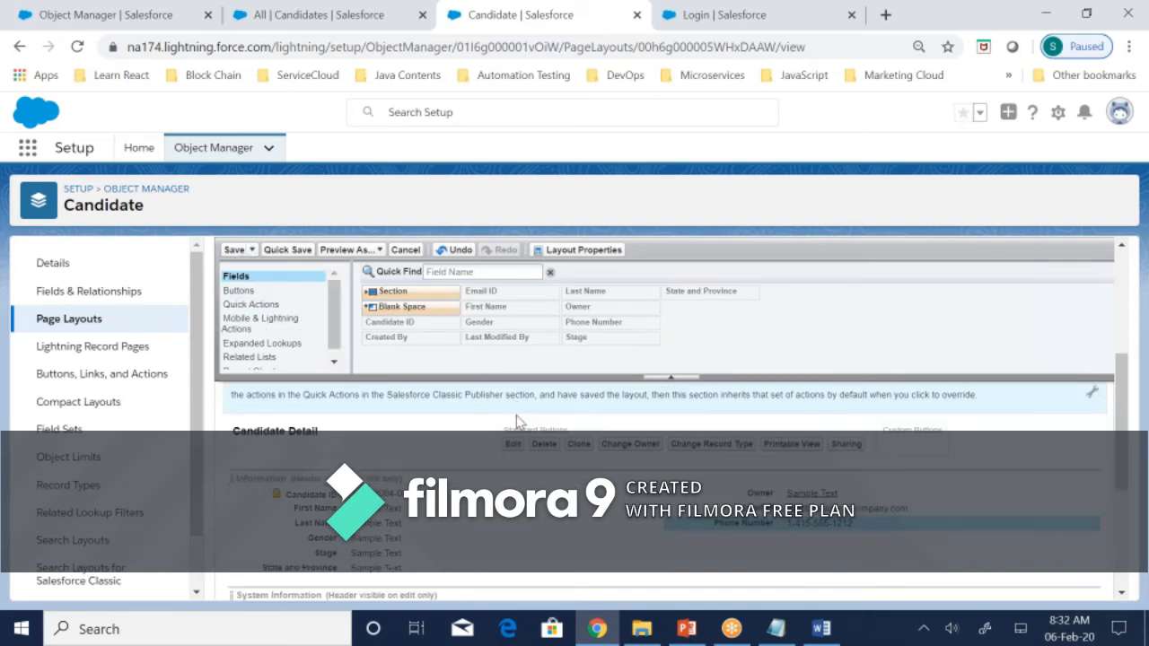
{"action": "scroll", "coordinate": [530, 462], "scroll_direction": "up", "scroll_amount": 10}
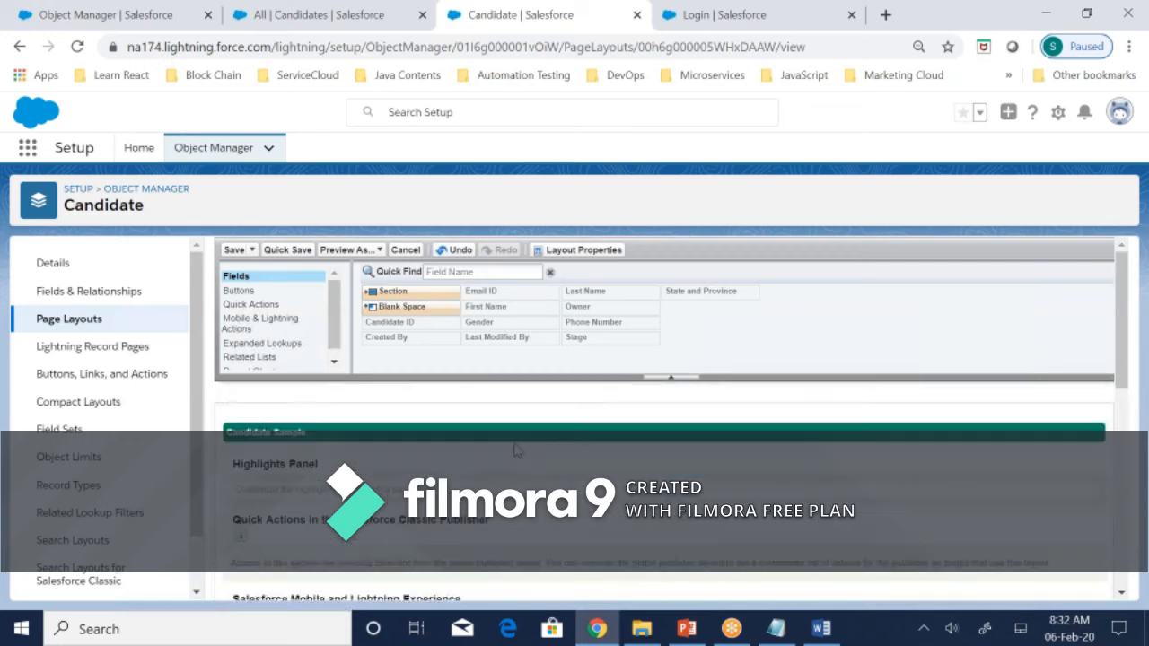
{"action": "left_click", "coordinate": [235, 269]}
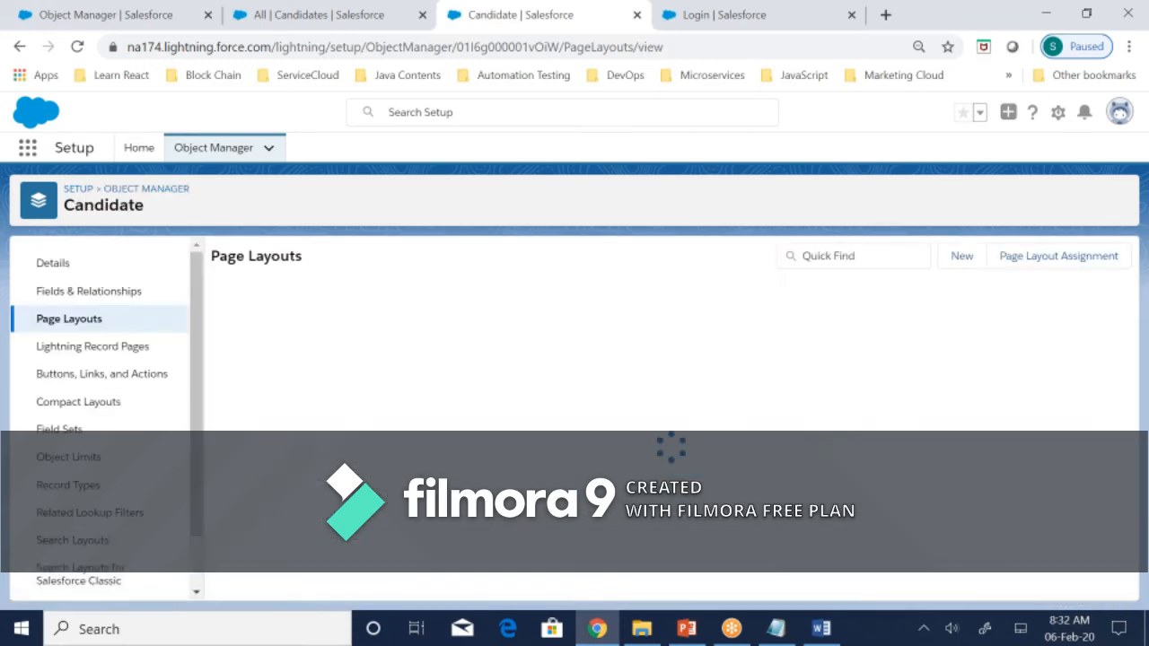
- Reload the Candidates list page, check the Email ID and Phone Number fields on the new candidate form, and dismiss it
{"action": "left_click", "coordinate": [312, 22]}
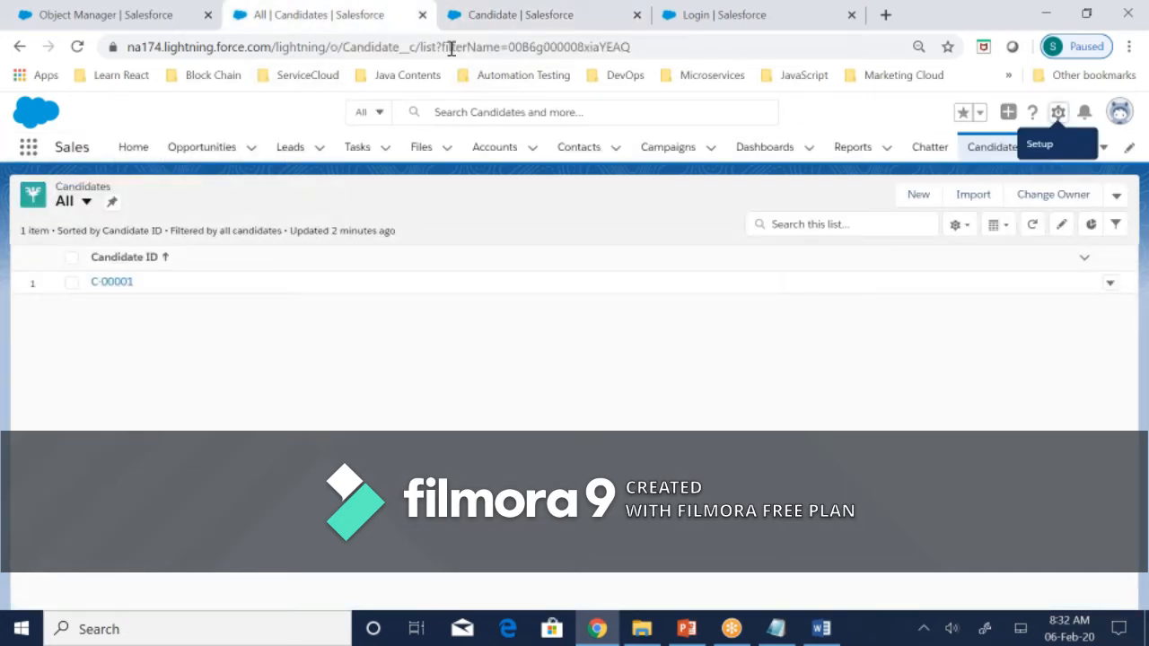
{"action": "left_click", "coordinate": [451, 48]}
{"action": "key", "text": "Return"}
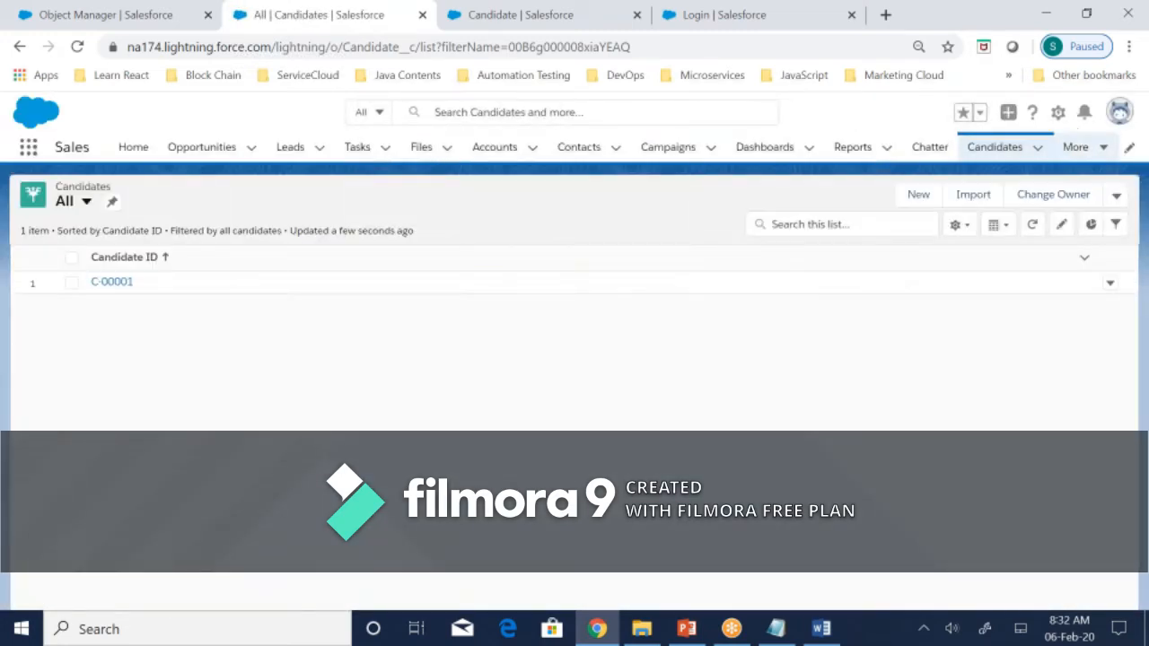
{"action": "left_click", "coordinate": [918, 194]}
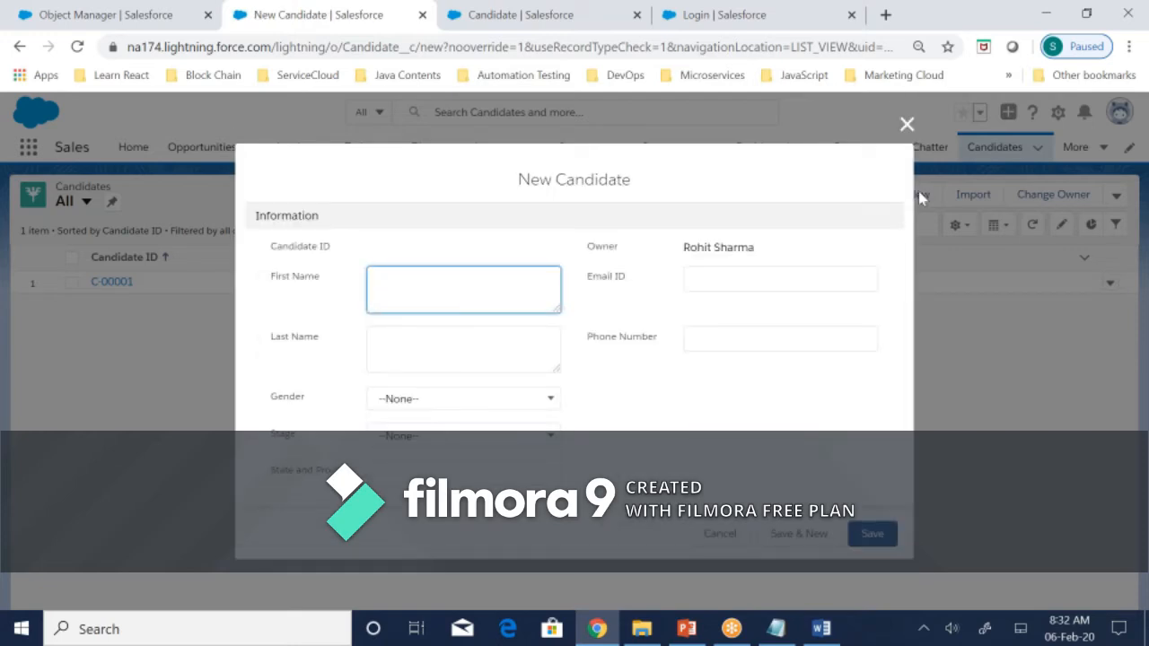
{"action": "left_click", "coordinate": [779, 279]}
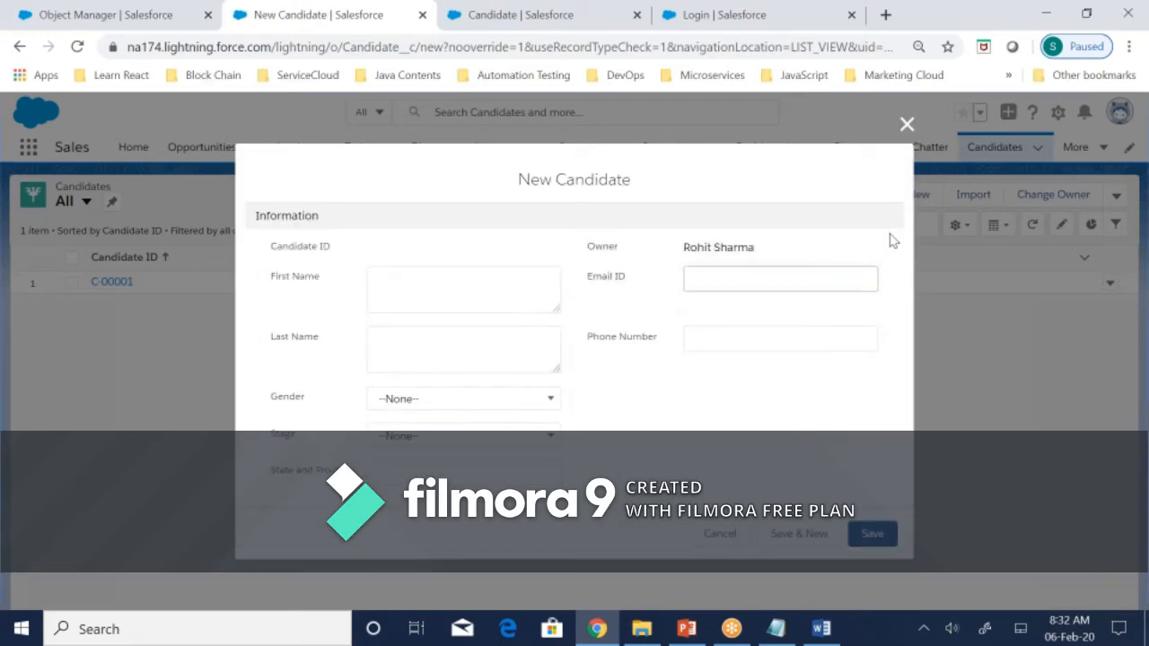
{"action": "left_click", "coordinate": [871, 335]}
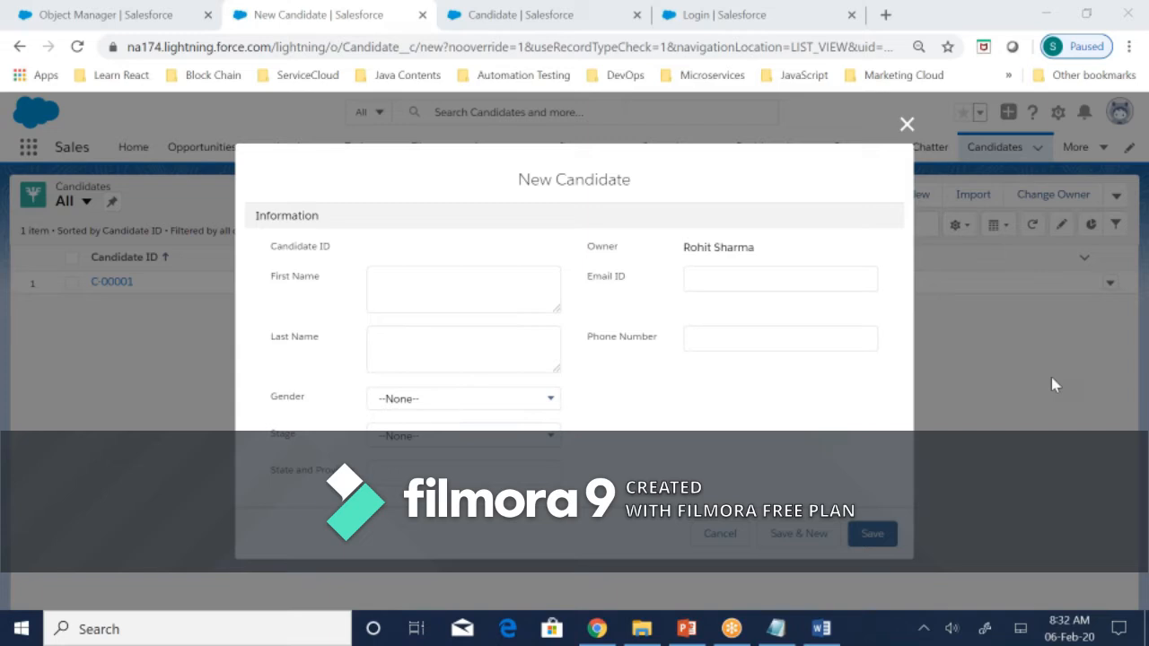
{"action": "left_click", "coordinate": [905, 125]}
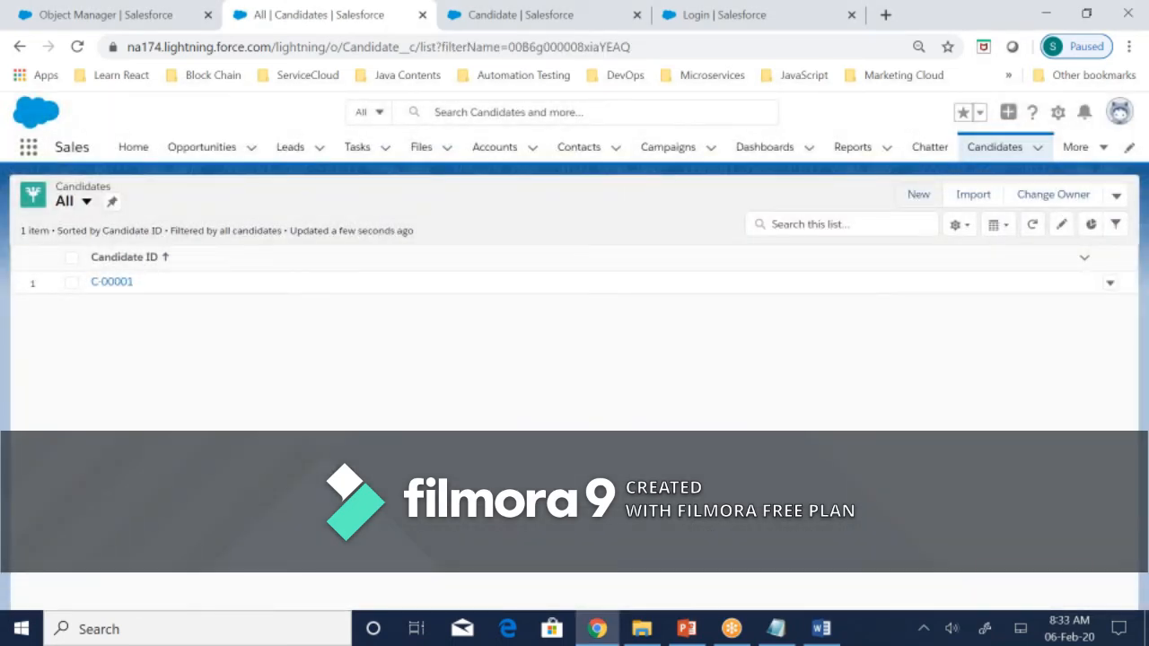
- Switch to the RootS notes in Notepad and review the Create Tab line in the list of UI topics
{"action": "left_click", "coordinate": [777, 629]}
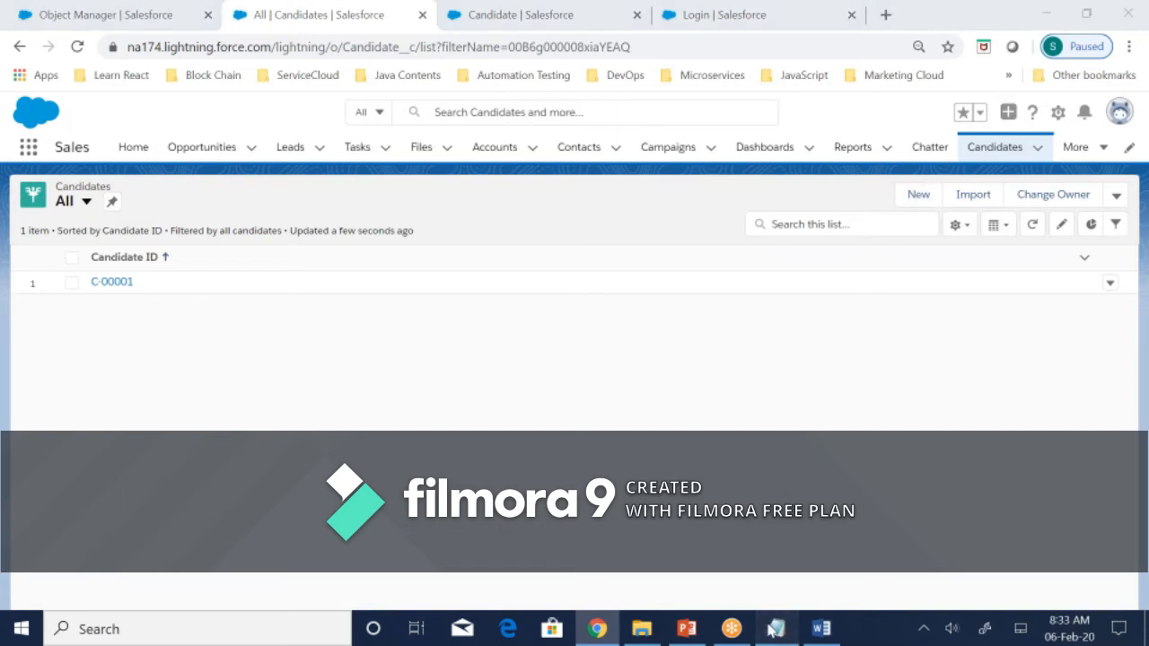
{"action": "left_click", "coordinate": [636, 523]}
{"action": "scroll", "coordinate": [619, 478], "scroll_direction": "up", "scroll_amount": 3}
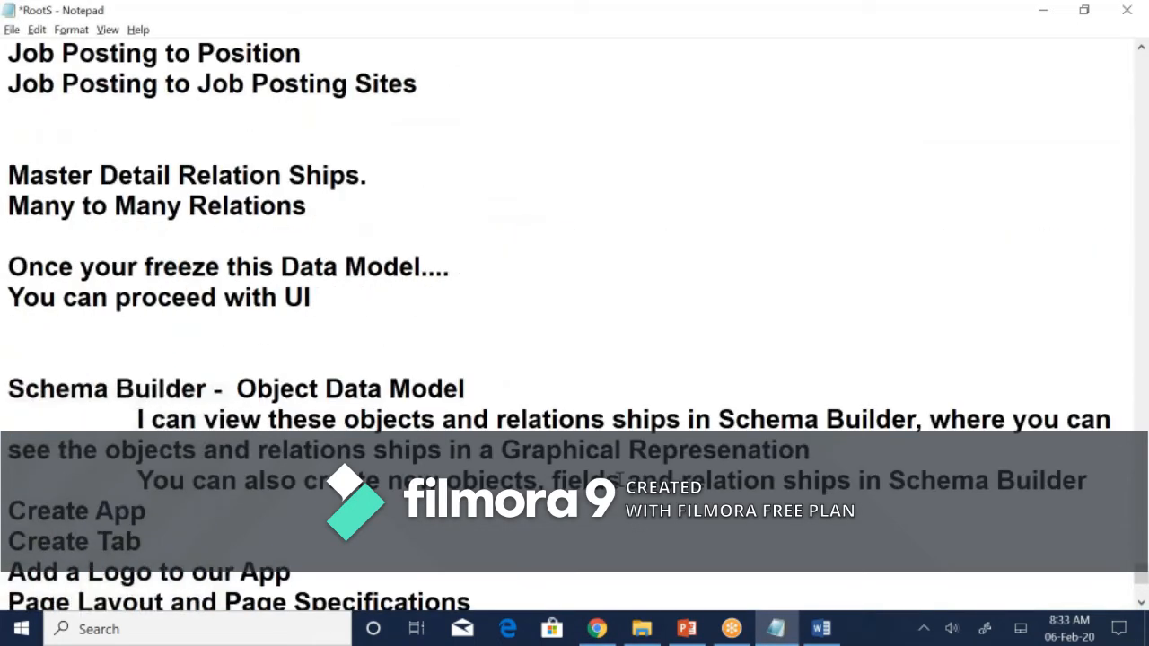
{"action": "scroll", "coordinate": [621, 476], "scroll_direction": "down", "scroll_amount": 2}
{"action": "left_click_drag", "start_coordinate": [11, 359], "coordinate": [191, 360]}
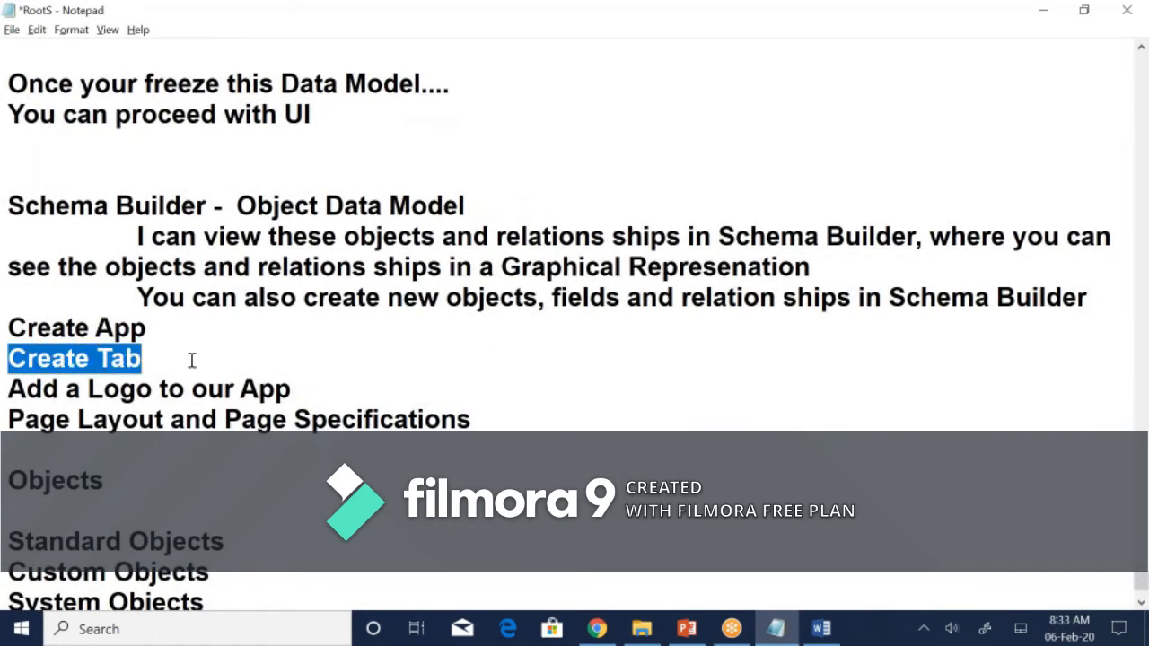
{"action": "left_click", "coordinate": [124, 367]}
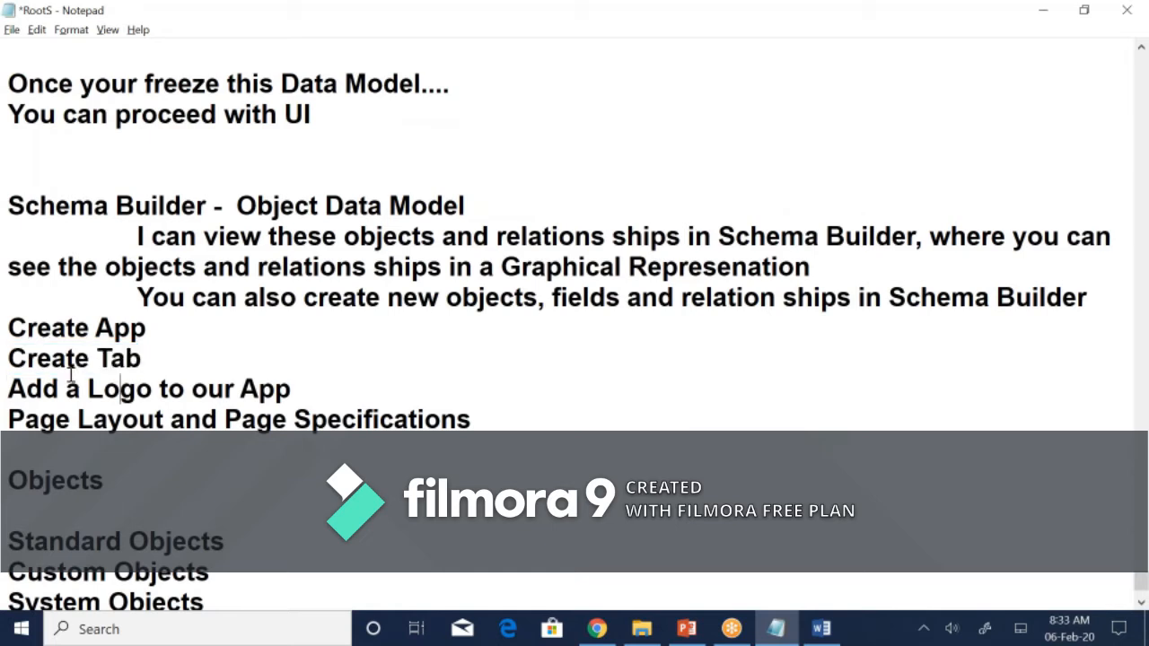
{"action": "left_click_drag", "start_coordinate": [9, 359], "coordinate": [181, 364]}
{"action": "left_click", "coordinate": [182, 364]}
- Return to the Sales app in Chrome, and examine the additional object tabs from Groups through Job Posting Sites
{"action": "left_click", "coordinate": [597, 629]}
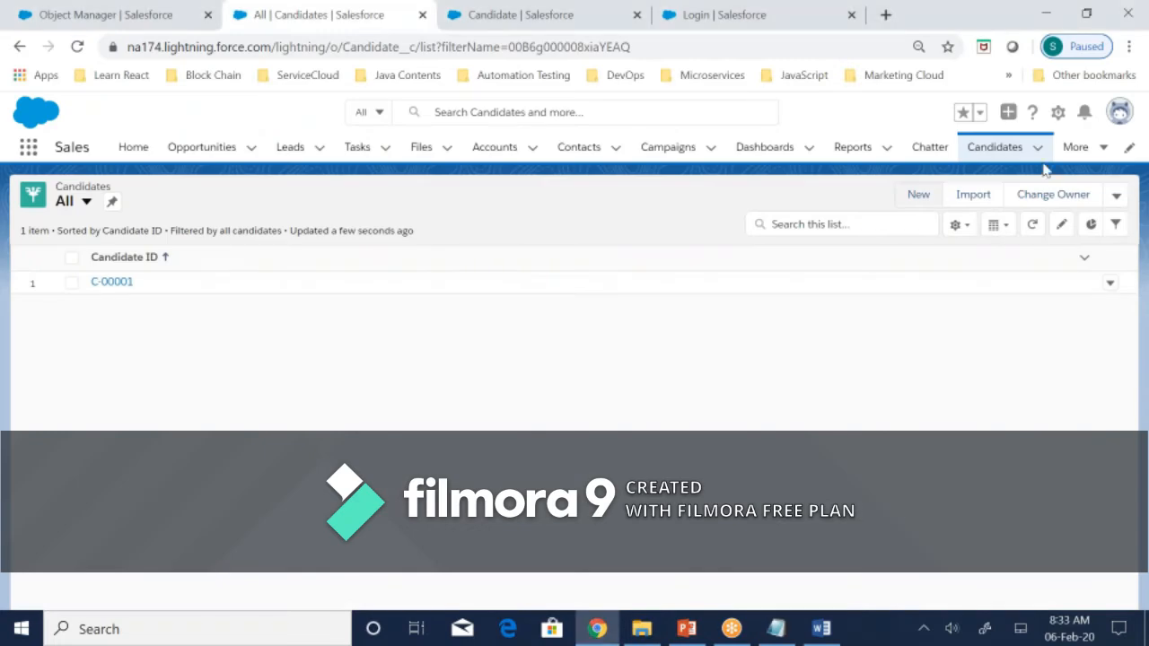
{"action": "left_click", "coordinate": [1103, 146]}
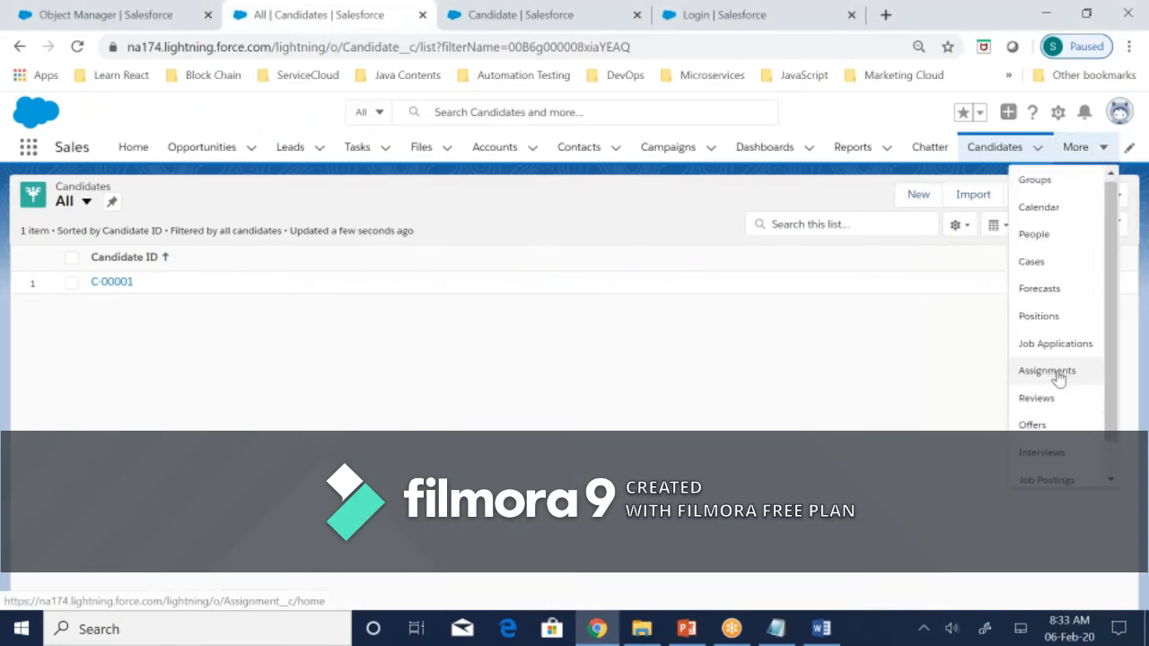
{"action": "scroll", "coordinate": [1044, 364], "scroll_direction": "down", "scroll_amount": 1}
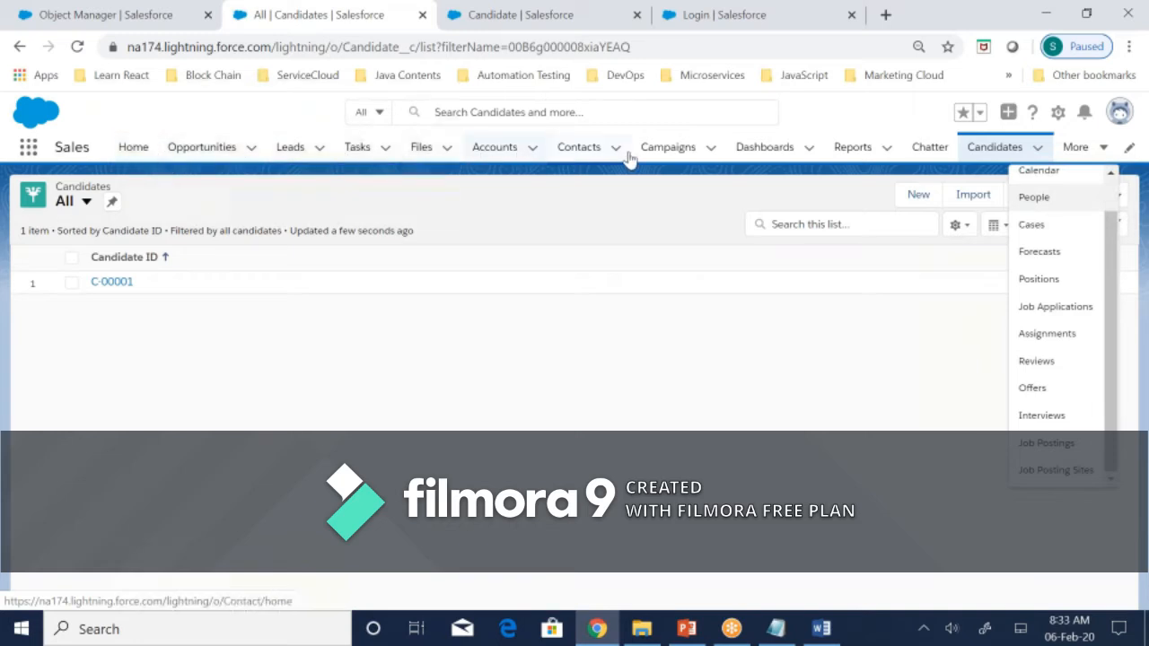
{"action": "scroll", "coordinate": [1057, 272], "scroll_direction": "up", "scroll_amount": 1}
{"action": "left_click", "coordinate": [902, 484]}
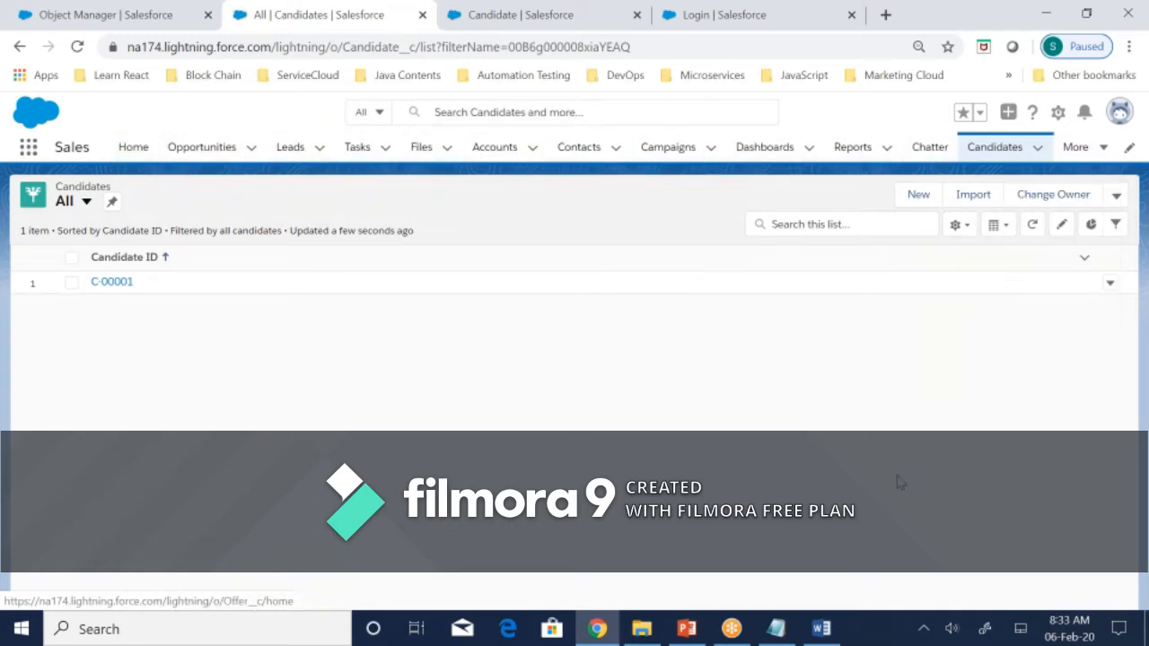
{"action": "left_click", "coordinate": [1102, 149]}
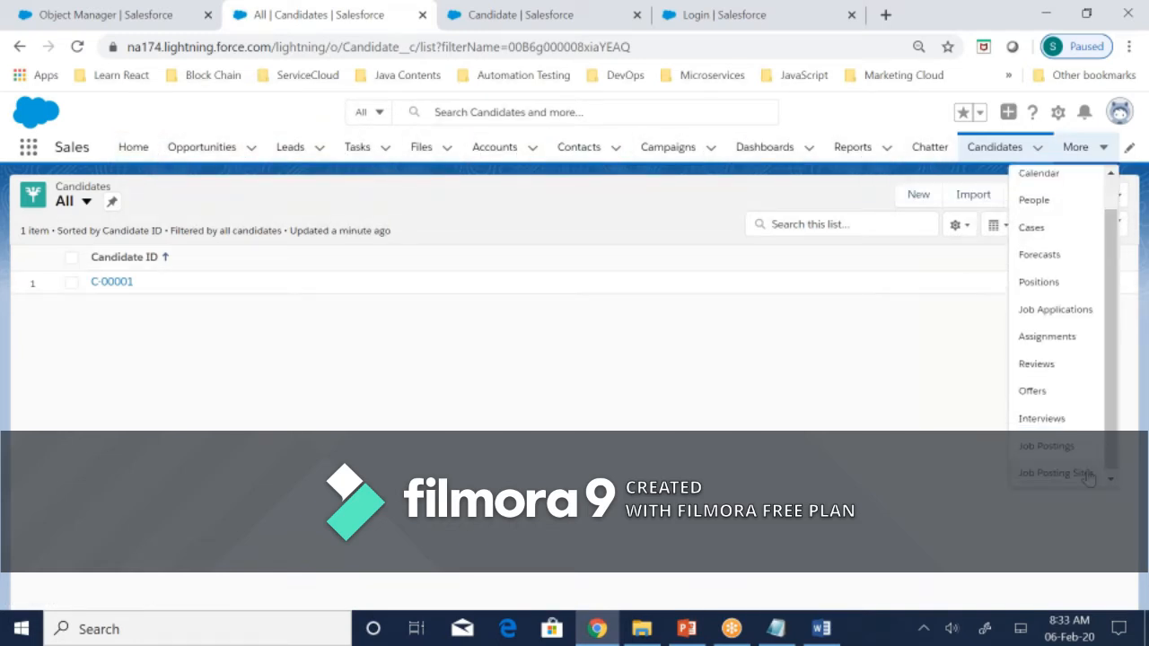
- Switch to the RootS notes in Notepad, and append "- My own App or Org" to the Create App line and "/ Logo" to the Add a Logo line
{"action": "left_click", "coordinate": [54, 149]}
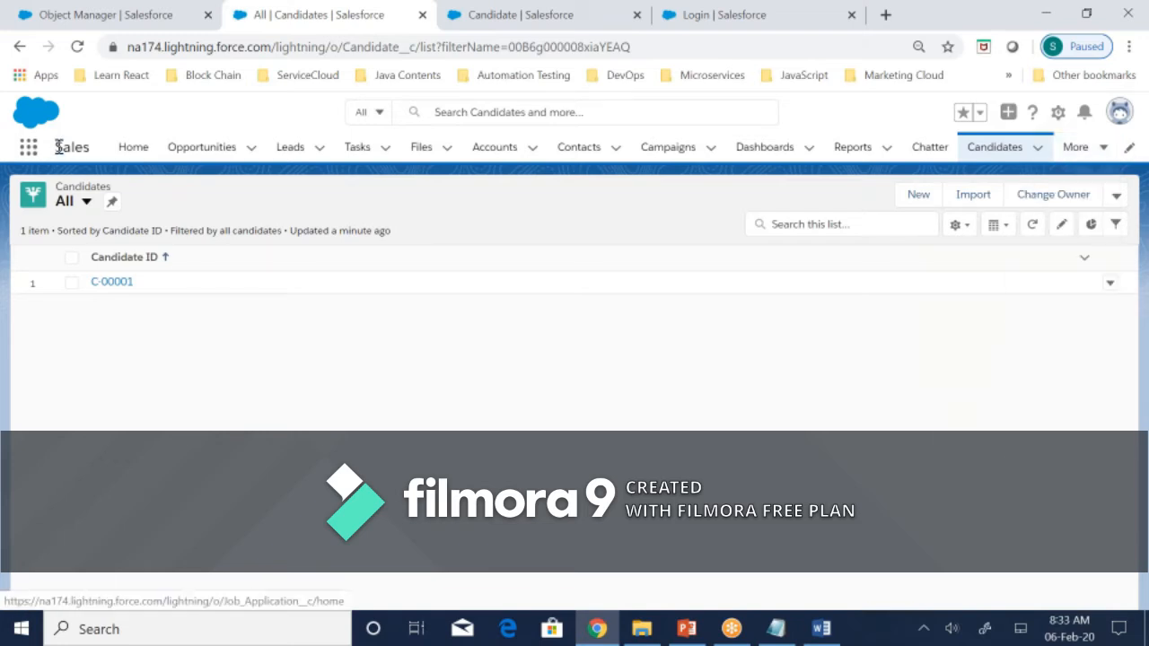
{"action": "left_click", "coordinate": [782, 626]}
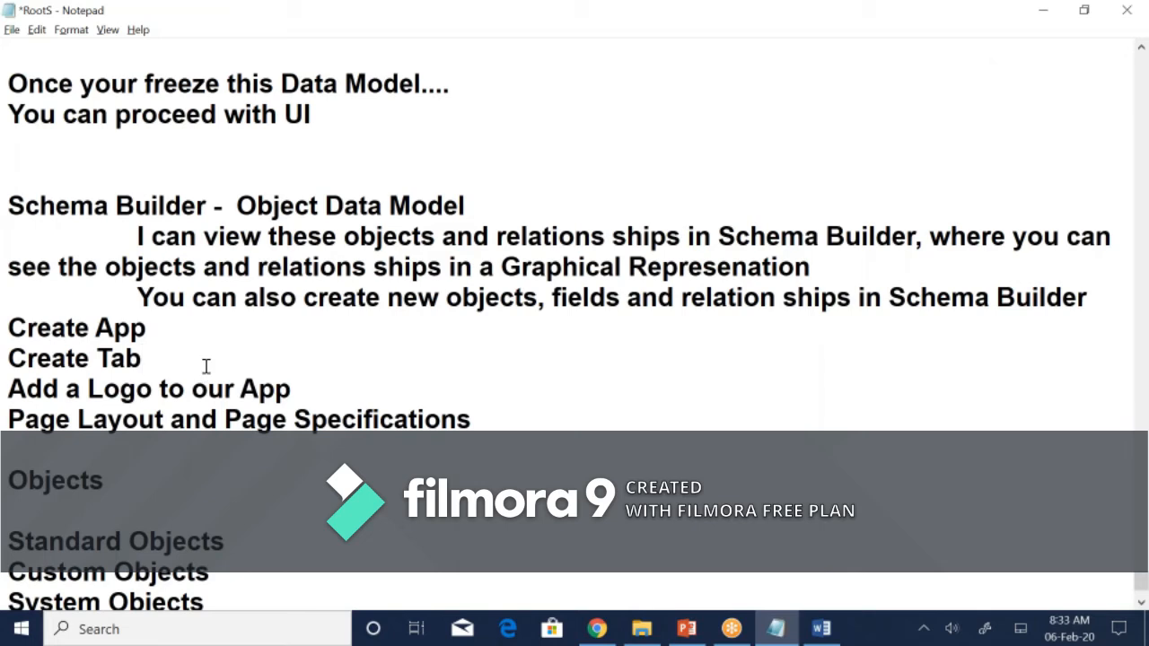
{"action": "type", "text": "-"}
{"action": "key", "text": "BackSpace"}
{"action": "key", "text": "BackSpace"}
{"action": "key", "text": "Up"}
{"action": "type", "text": "-  My "}
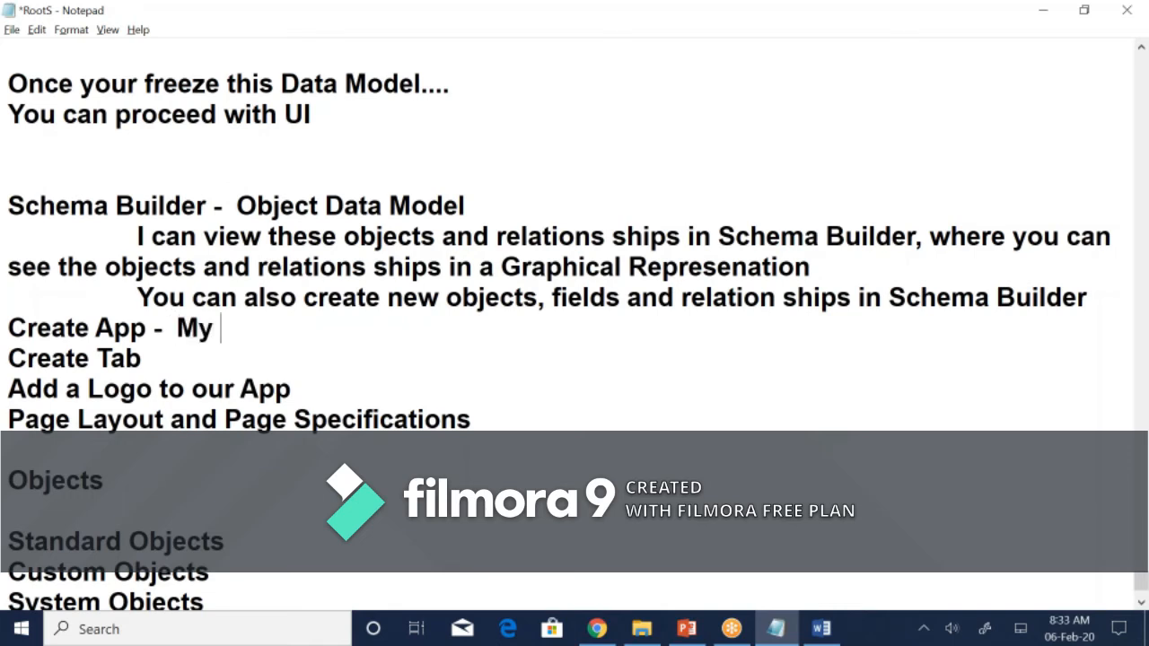
{"action": "type", "text": "own App o"}
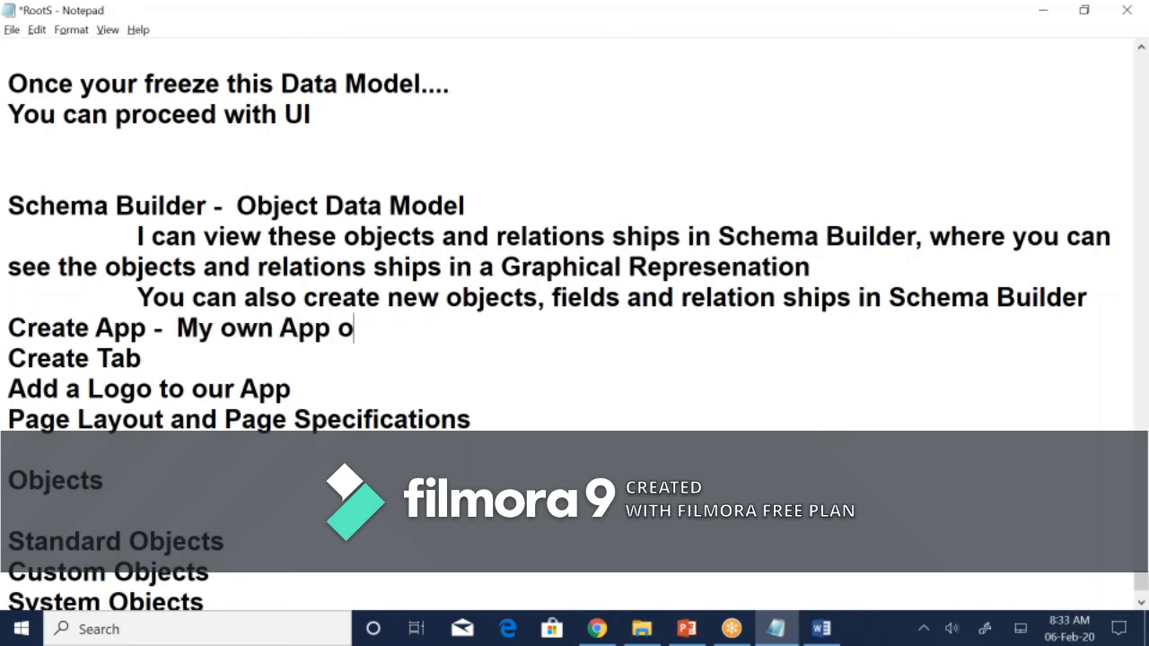
{"action": "type", "text": "r Org"}
{"action": "left_click", "coordinate": [327, 395]}
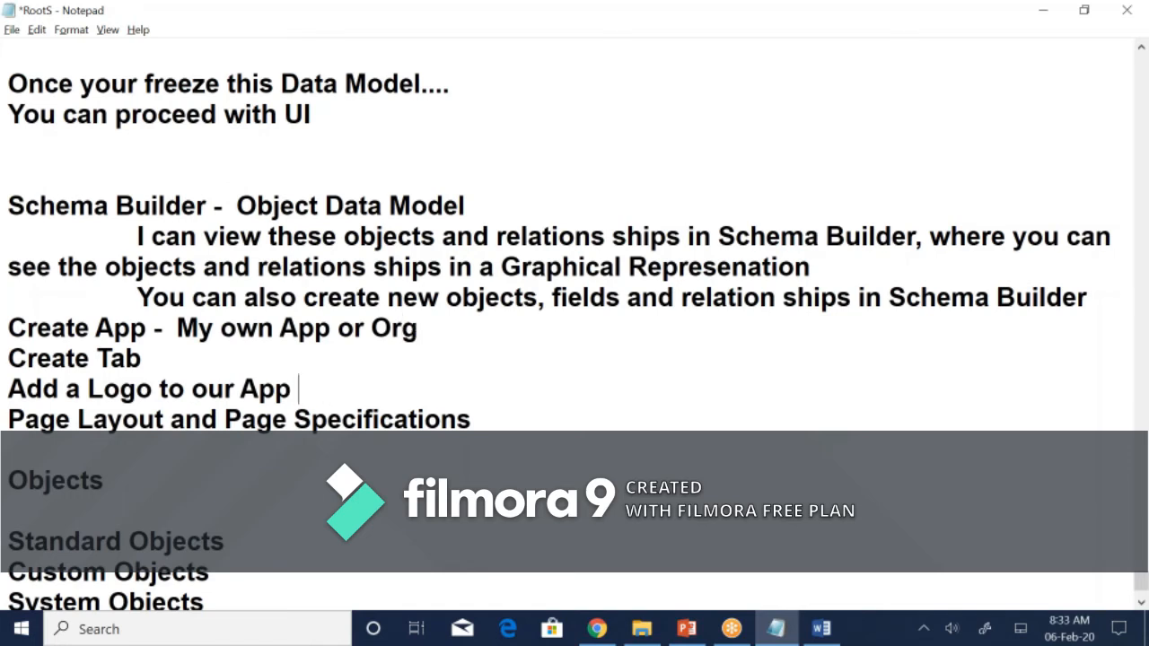
{"action": "type", "text": "/ Logo"}
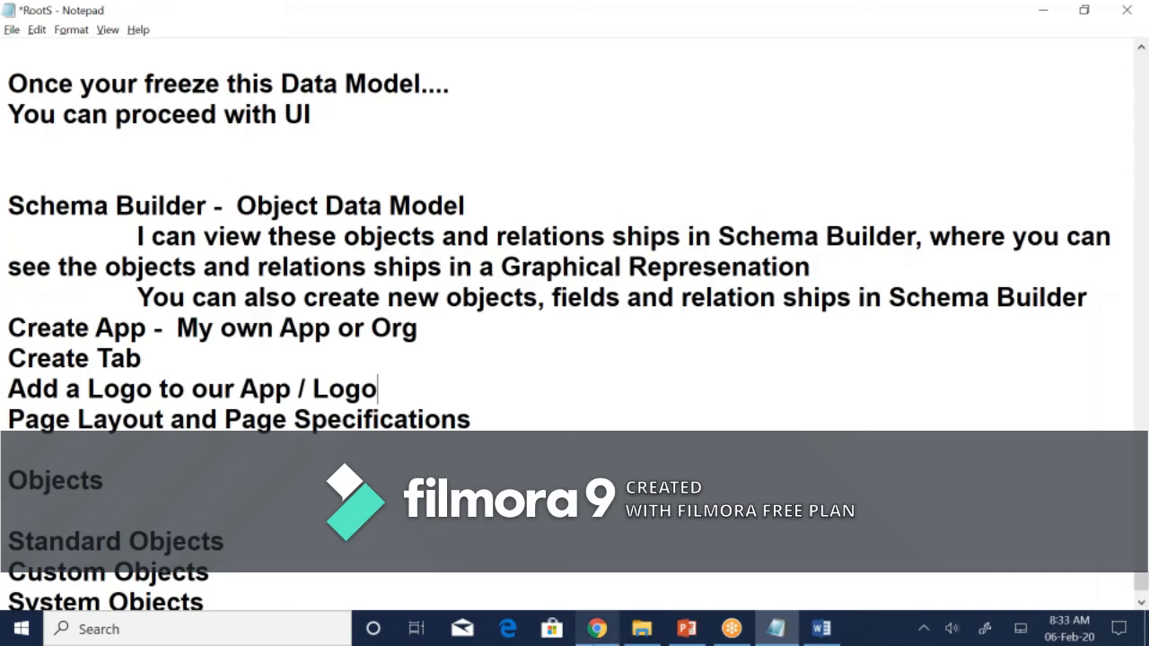
- Switch to Chrome, open the Salesforce App Launcher, and review the listed apps down to Sales and Bolt Solutions
{"action": "left_click", "coordinate": [597, 629]}
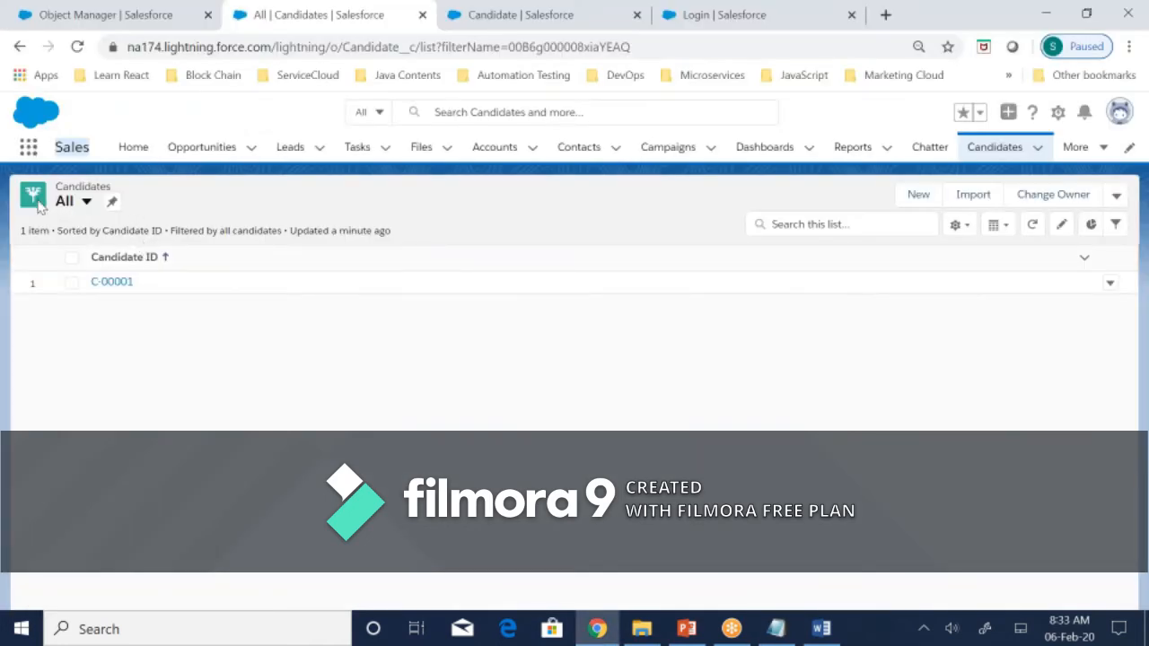
{"action": "left_click", "coordinate": [28, 147]}
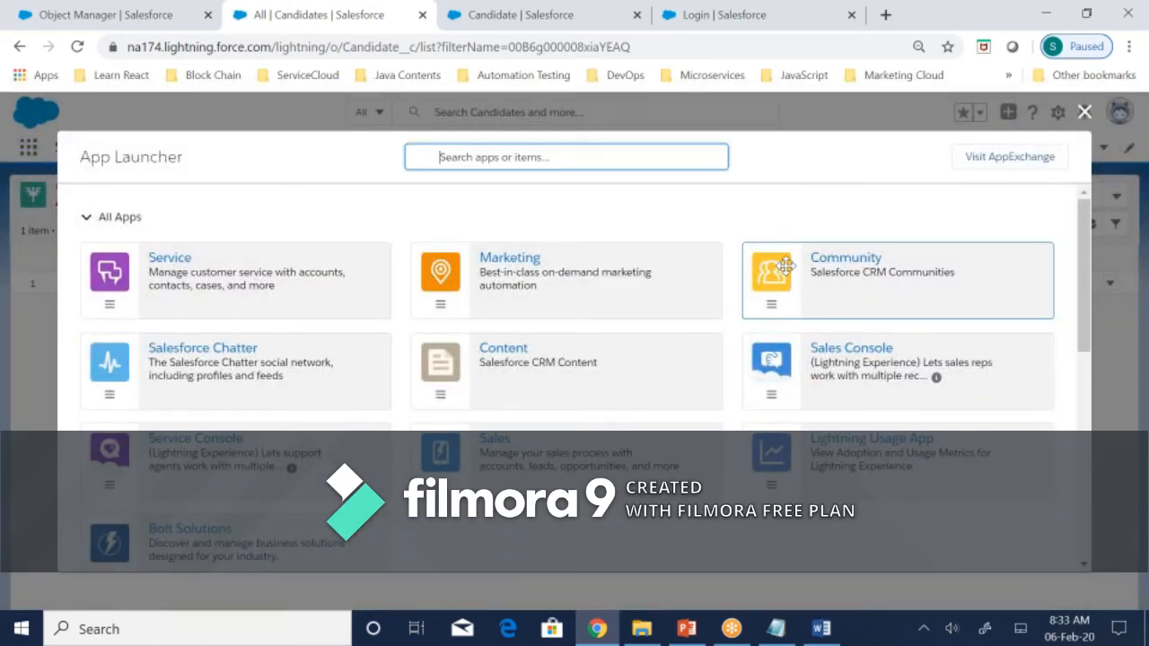
{"action": "scroll", "coordinate": [516, 467], "scroll_direction": "down", "scroll_amount": 2}
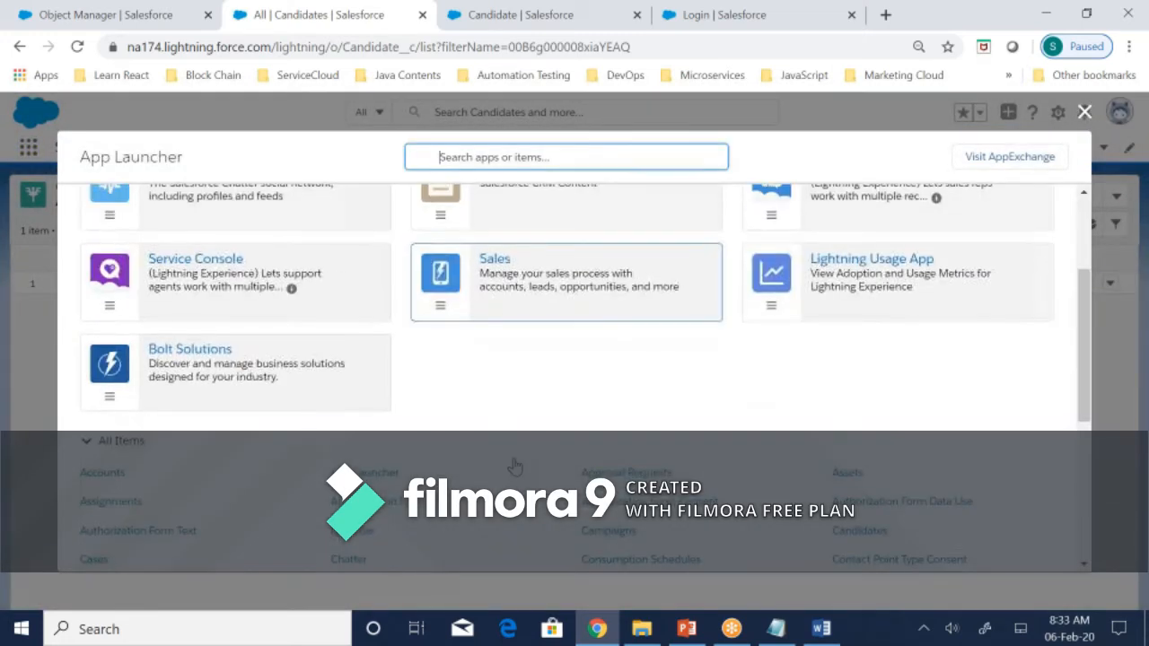
{"action": "key", "text": "alt+Tab"}
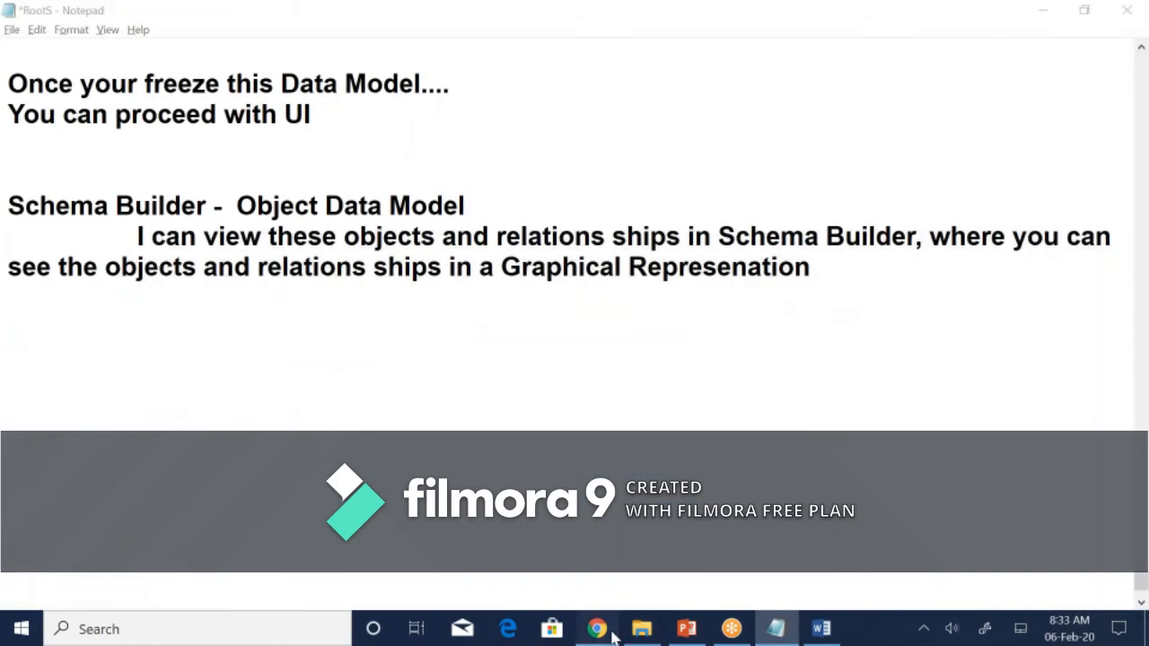
{"action": "left_click", "coordinate": [597, 628]}
- Return to the RootS notes in Notepad and review the "My own App or Org" text on the Create App line
{"action": "left_click", "coordinate": [777, 629]}
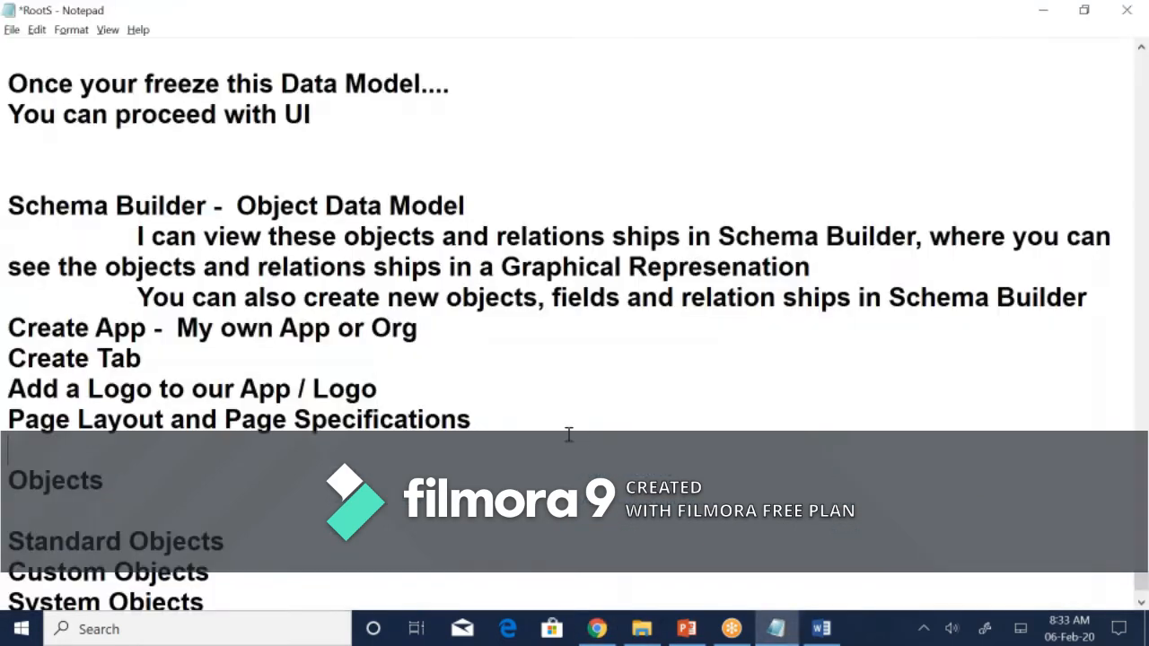
{"action": "left_click_drag", "start_coordinate": [198, 329], "coordinate": [432, 328]}
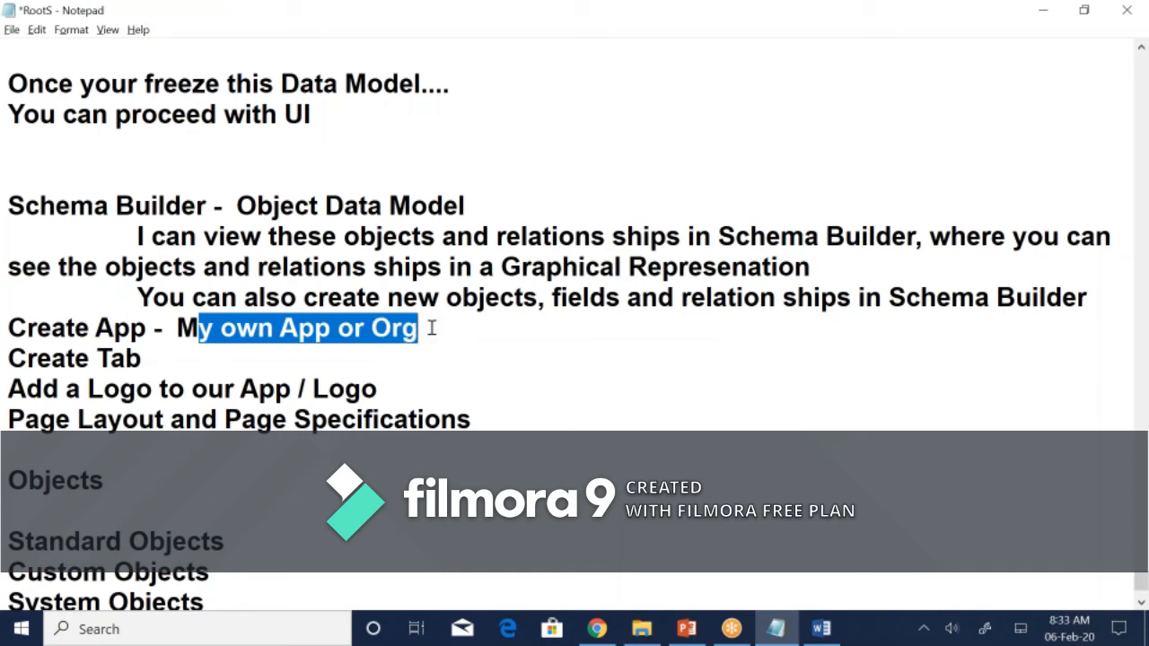
{"action": "left_click", "coordinate": [431, 371]}
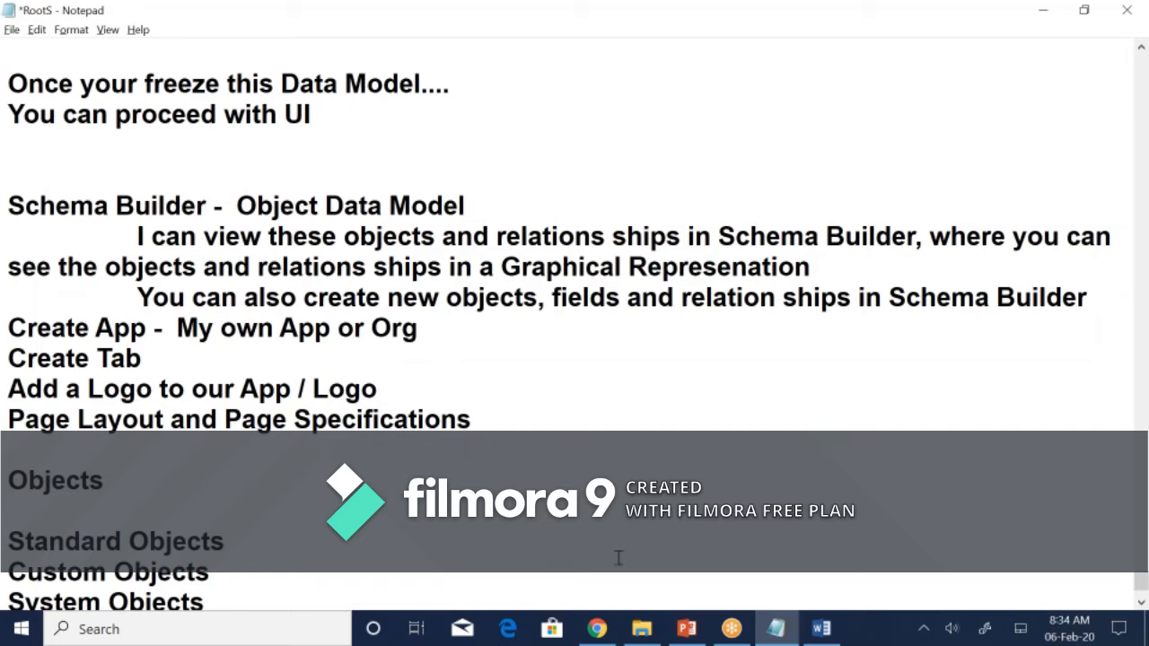
- Check the app logos at the start of Chrome's App Launcher list, and review the Add a Logo line in the Notepad notes
{"action": "left_click", "coordinate": [597, 628]}
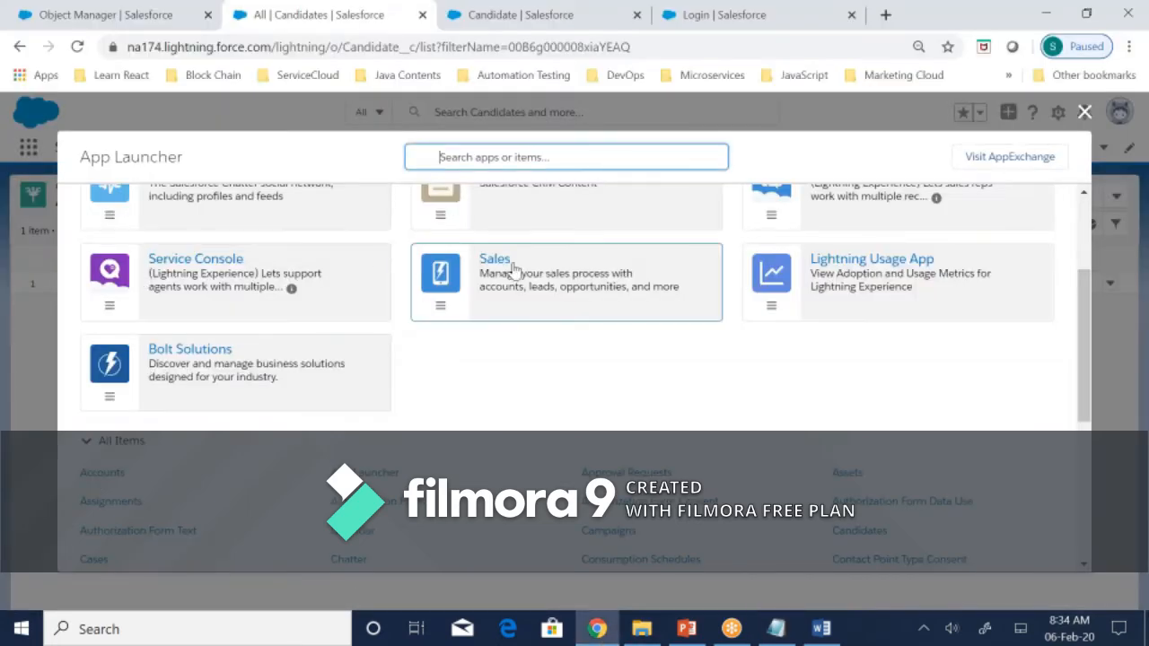
{"action": "scroll", "coordinate": [566, 341], "scroll_direction": "up", "scroll_amount": 5}
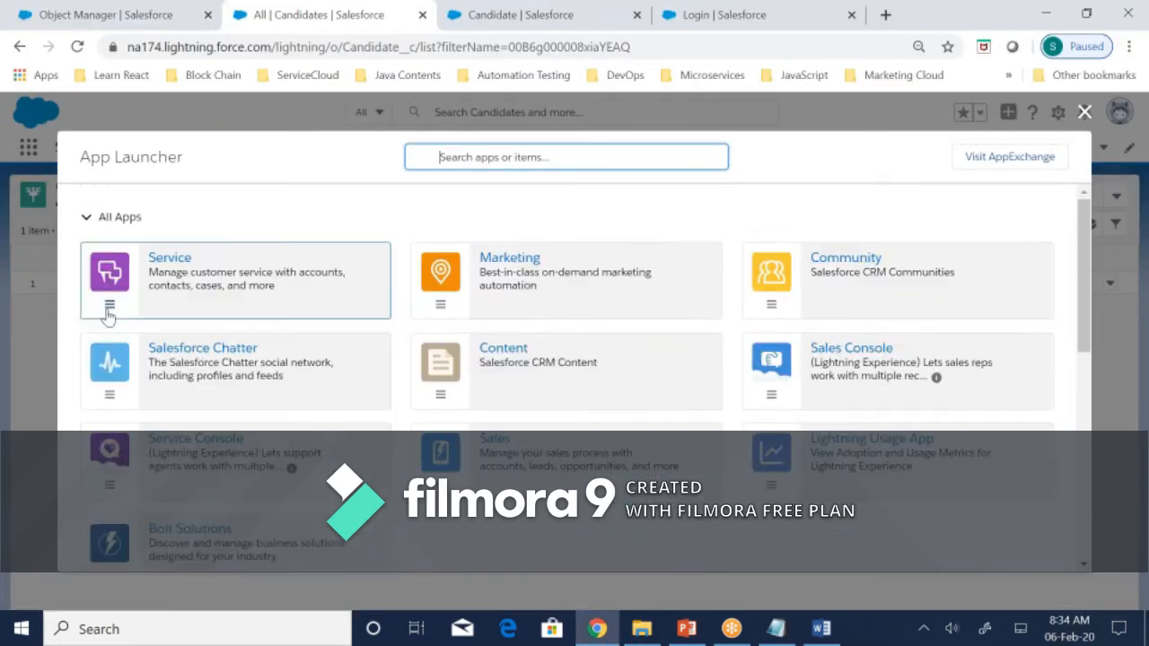
{"action": "left_click", "coordinate": [777, 628]}
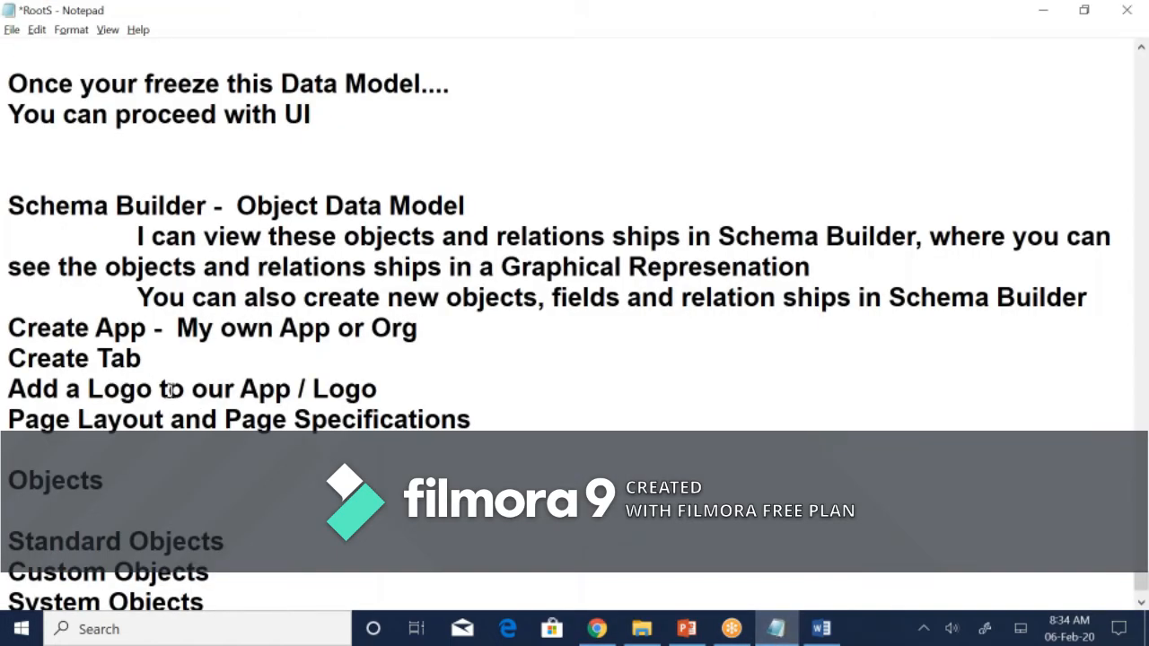
{"action": "left_click_drag", "start_coordinate": [167, 389], "coordinate": [299, 388]}
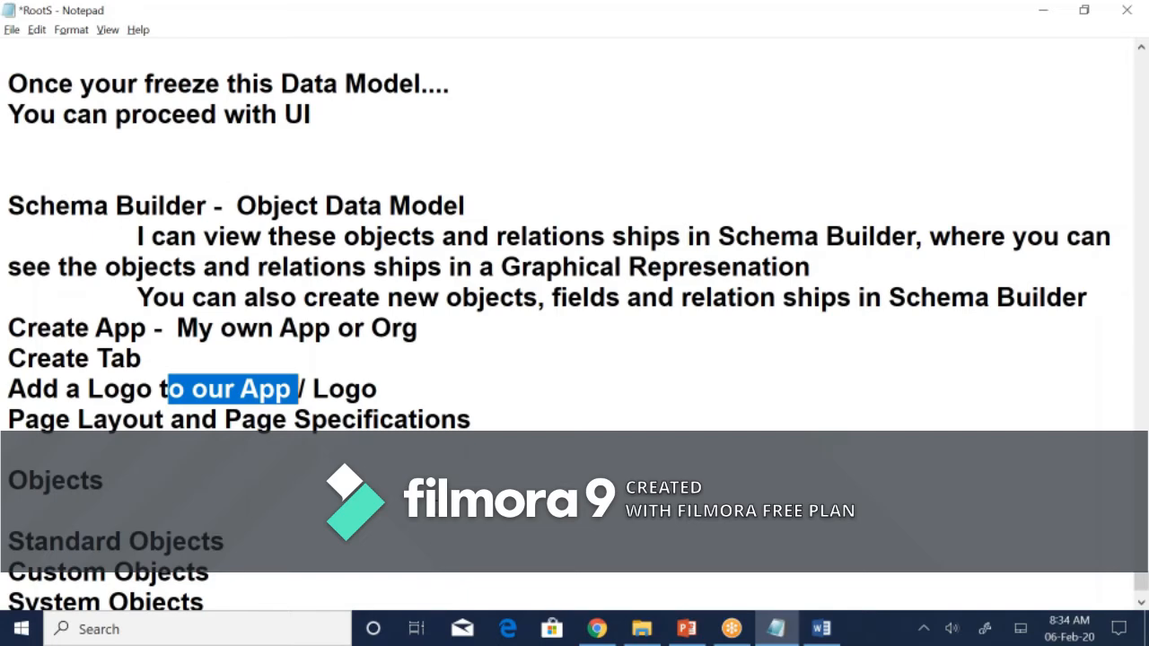
- Add the line "How can I create an App" at the end of the notes
{"action": "key", "text": "ctrl+End"}
{"action": "type", "text": "H"}
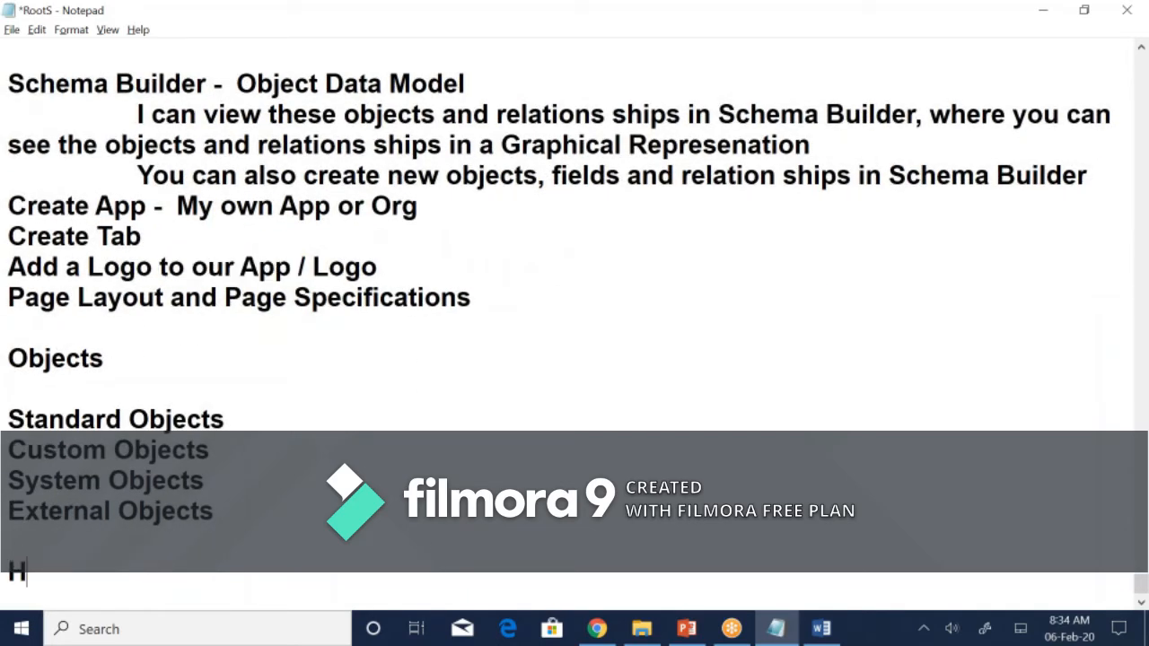
{"action": "type", "text": "ow can i"}
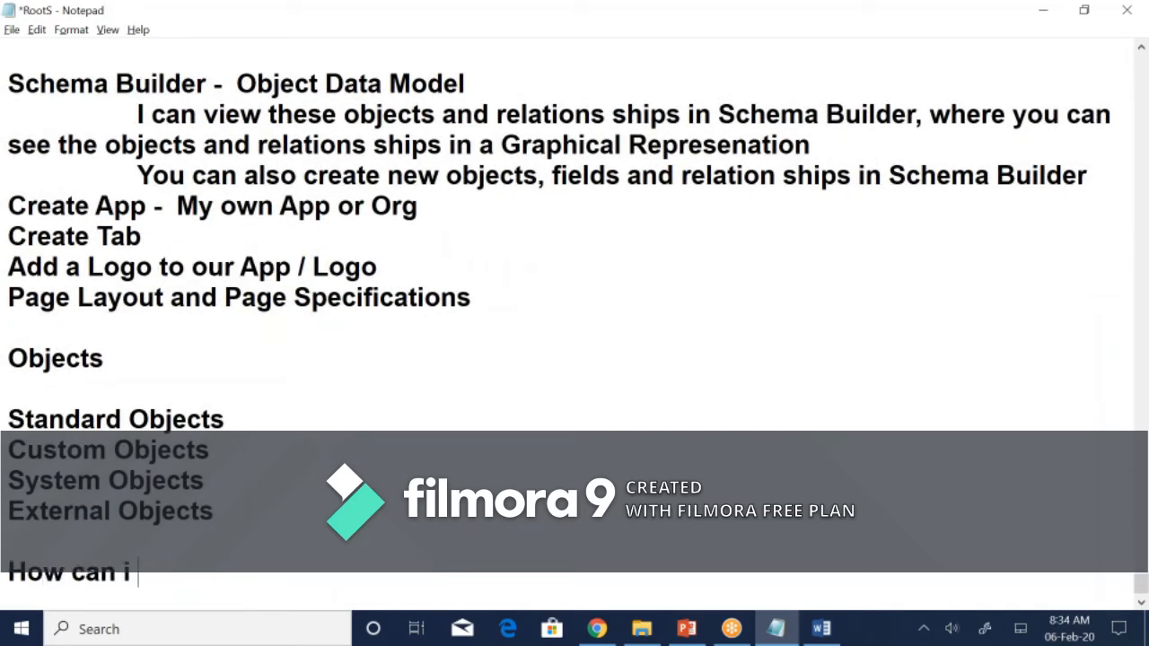
{"action": "key", "text": "BackSpace"}
{"action": "type", "text": "I create an App"}
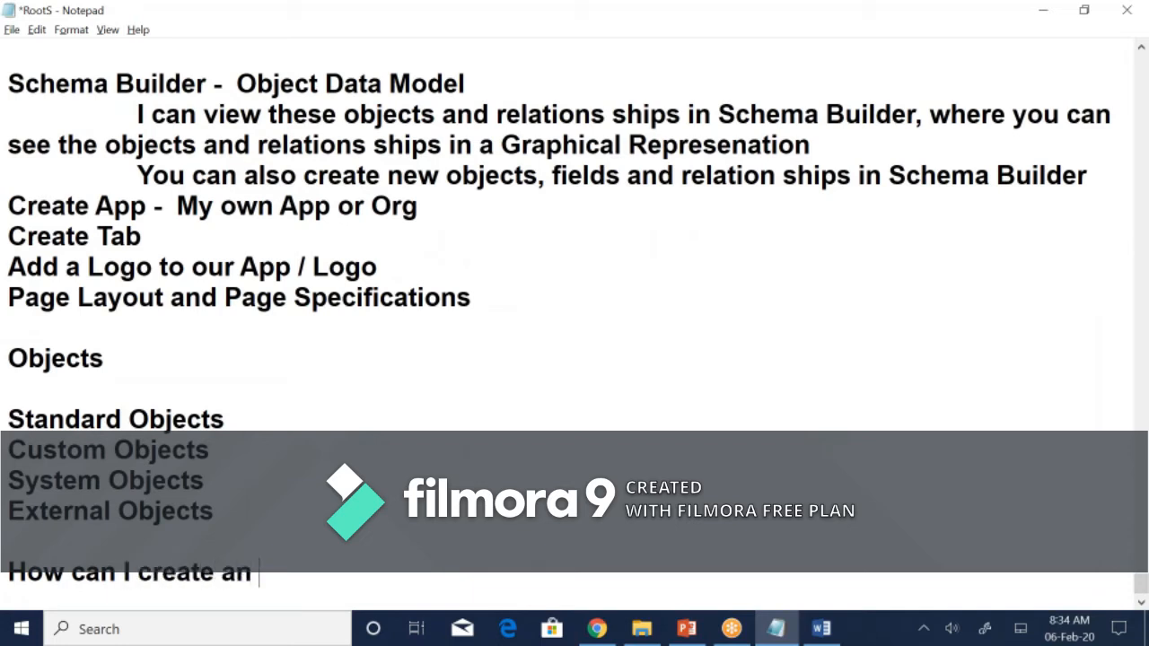
- Add the indented line "Two Ways to create an App" below the question
{"action": "key", "text": "Return"}
{"action": "key", "text": "Tab"}
{"action": "type", "text": "T"}
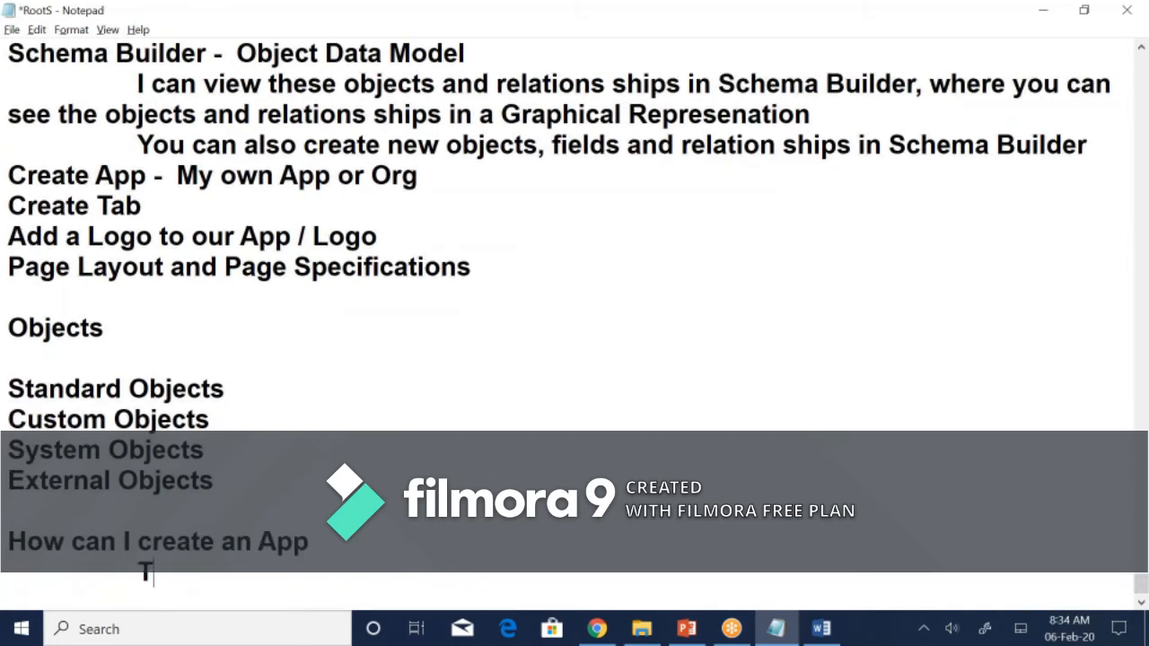
{"action": "type", "text": "wo Ways "}
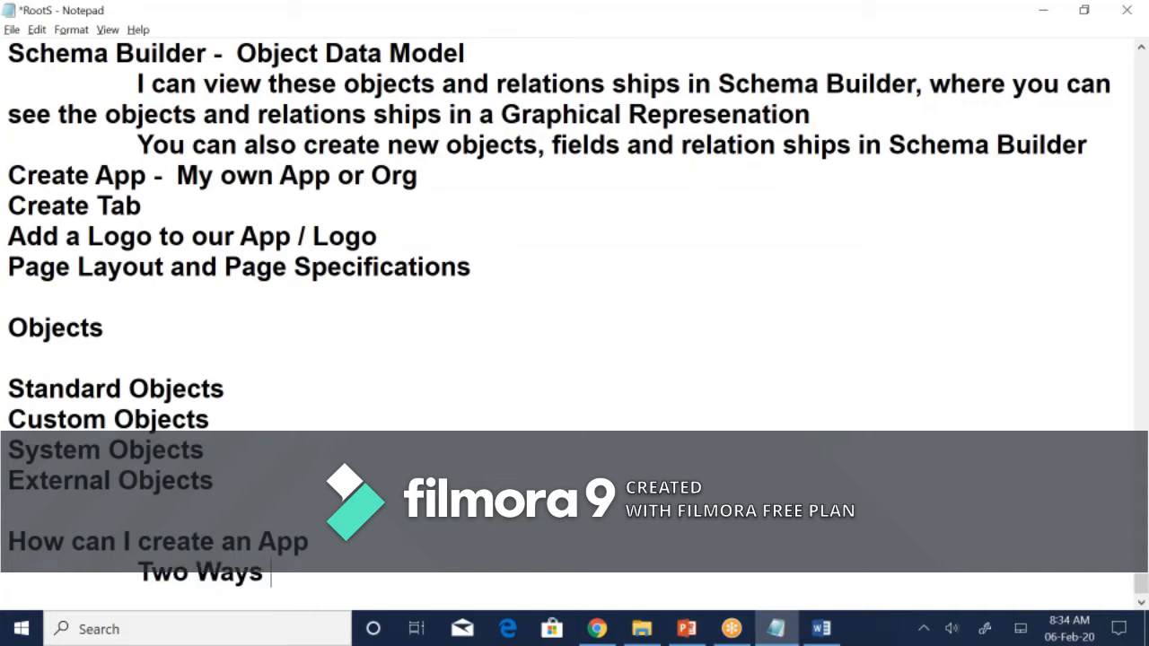
{"action": "type", "text": "to create a"}
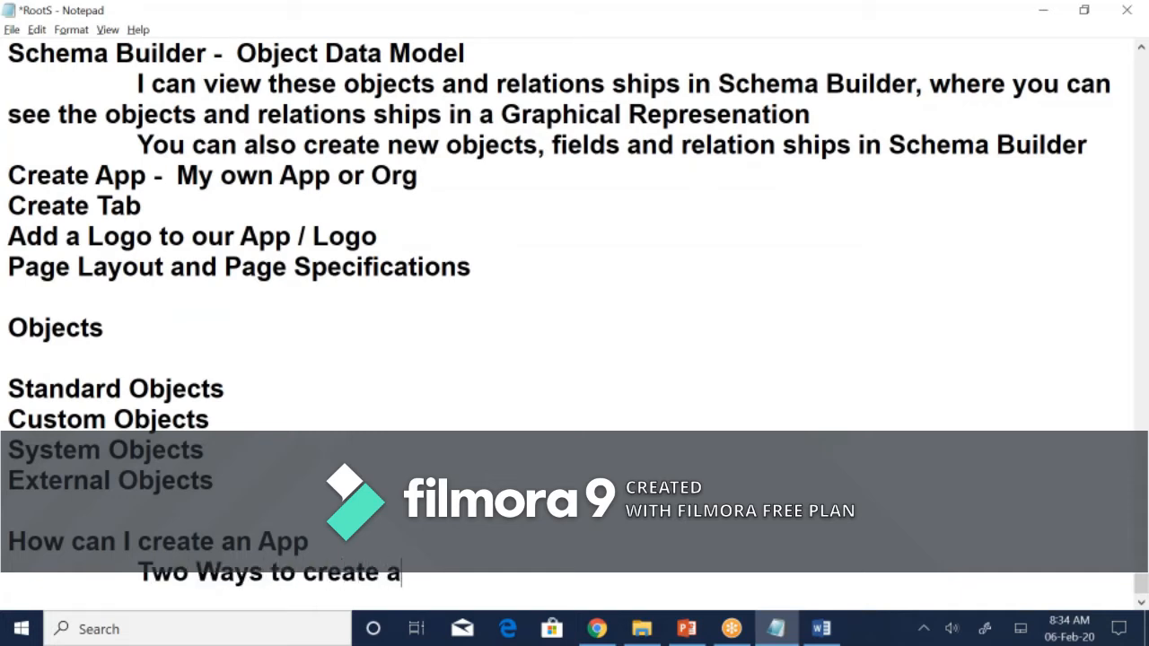
{"action": "type", "text": "n App"}
- Add the indented line "Classic- if you create an app in classic you can upgrade that App to Lightning"
{"action": "key", "text": "Return"}
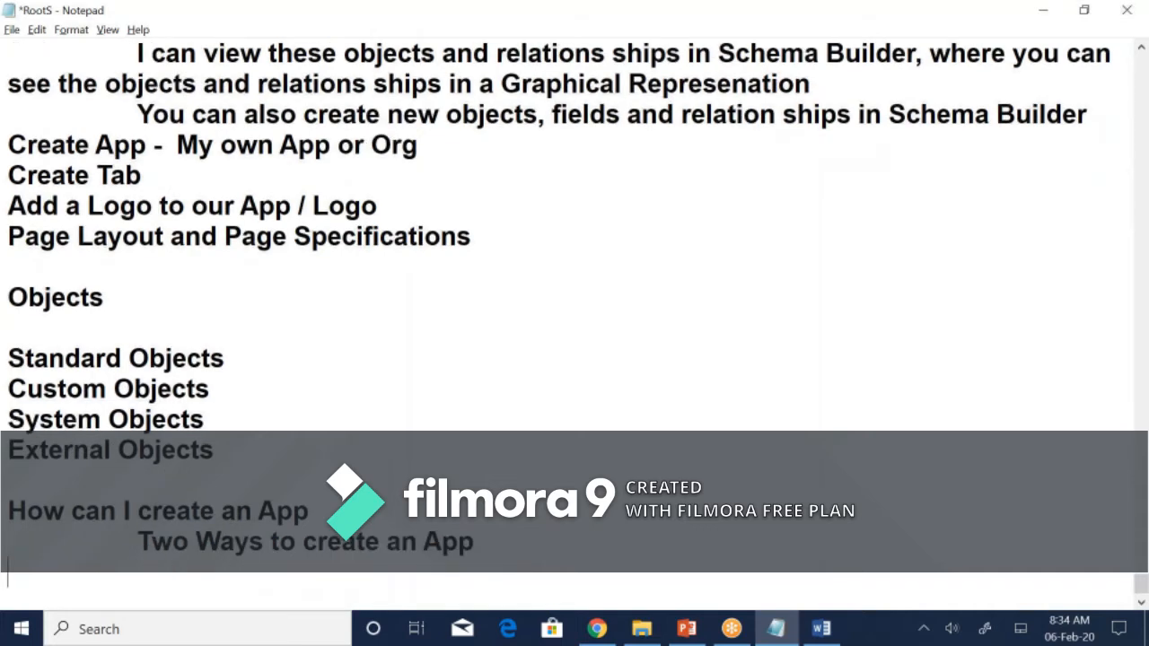
{"action": "type", "text": "Classic-"}
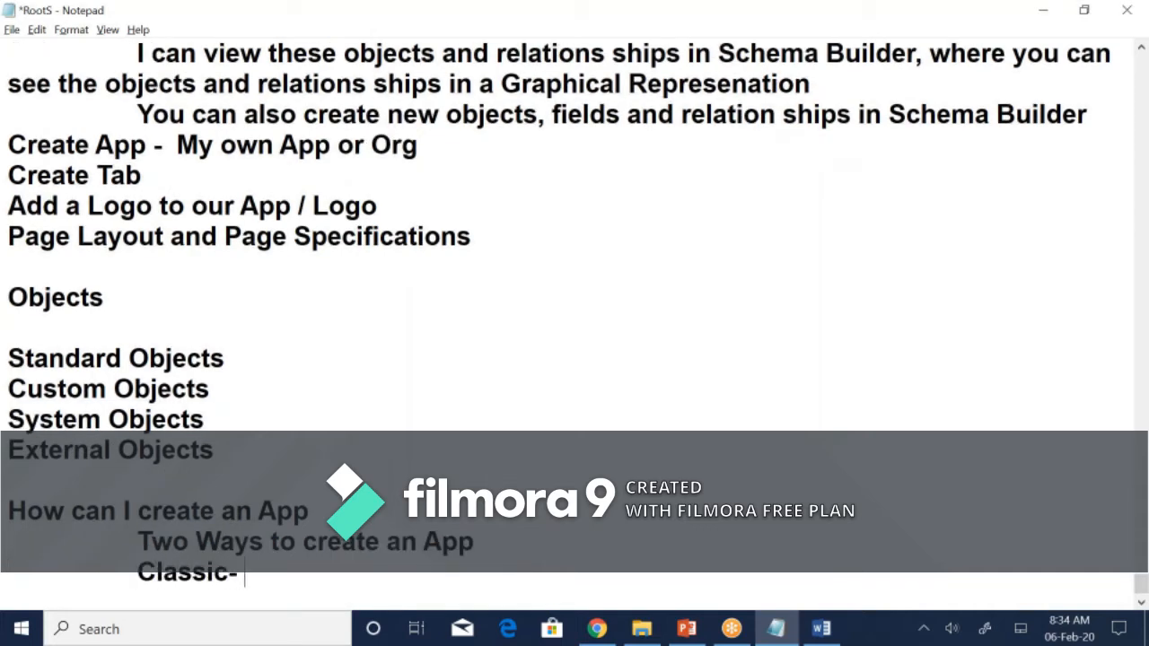
{"action": "type", "text": " if you create an"}
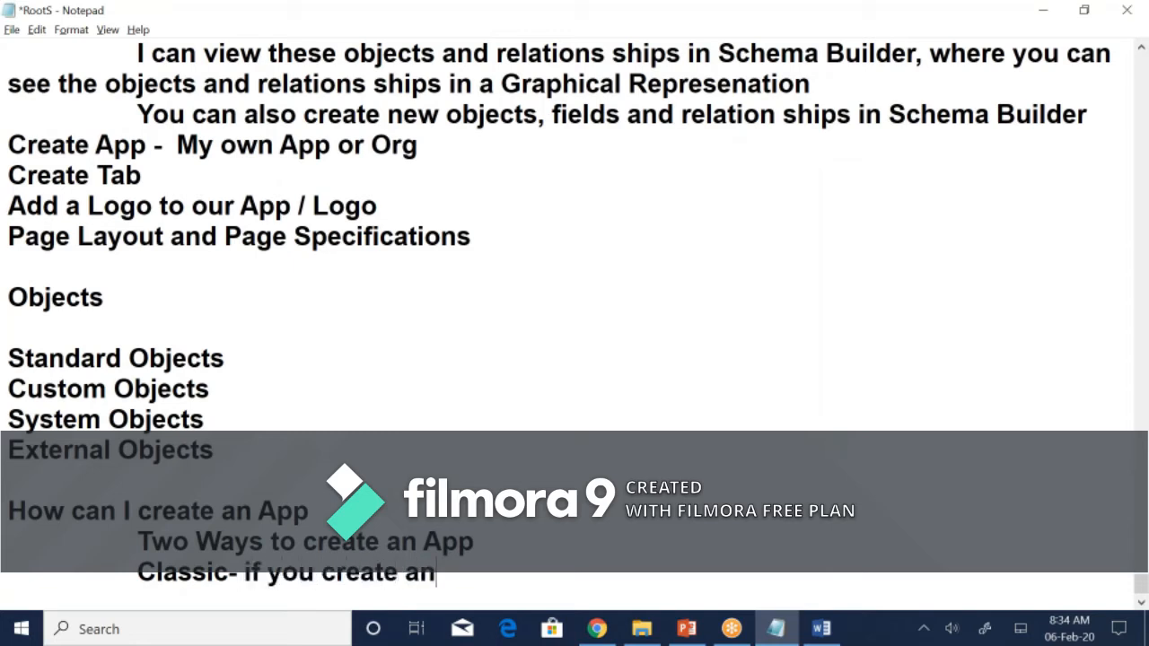
{"action": "type", "text": " app in cl"}
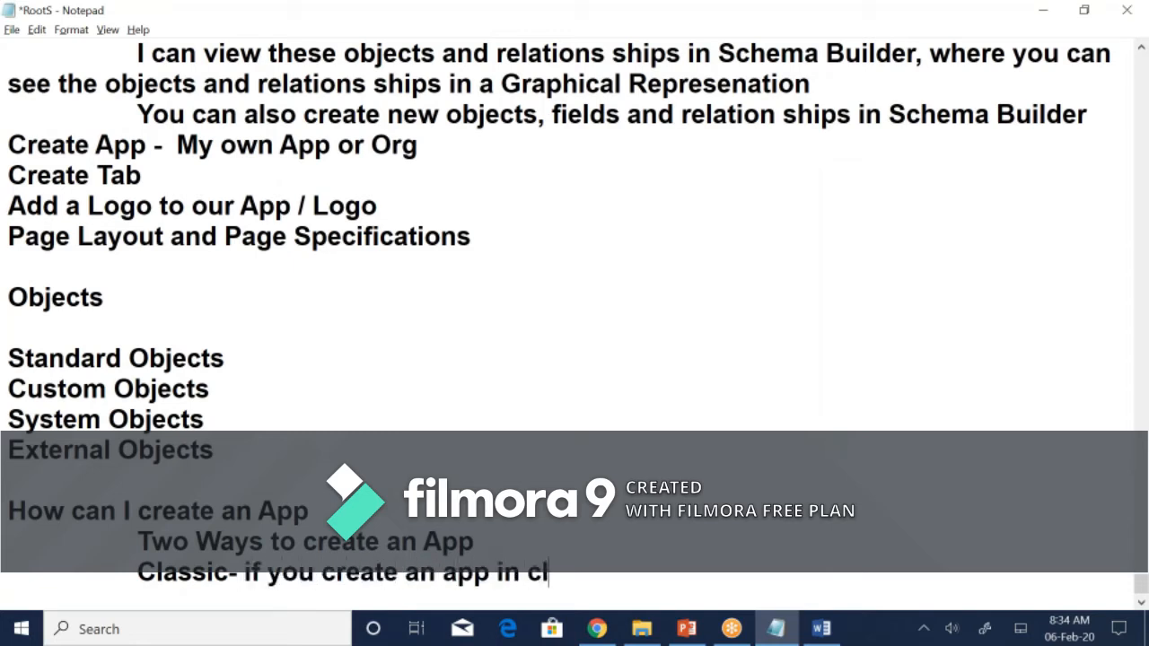
{"action": "type", "text": "assic you can u"}
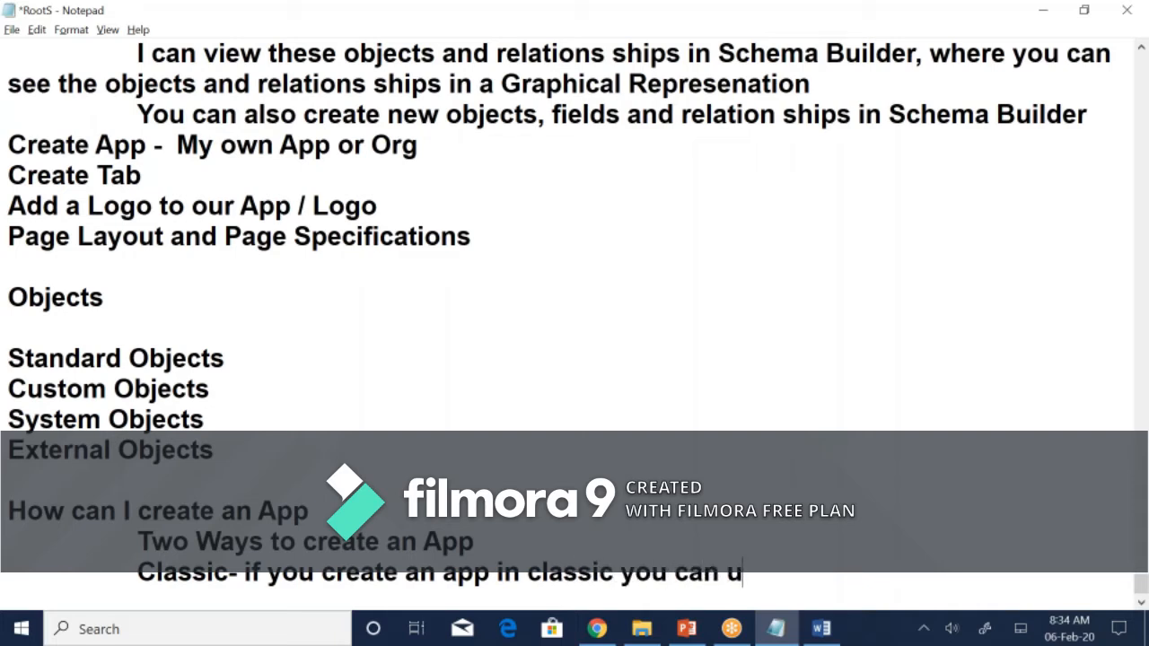
{"action": "type", "text": "p"}
{"action": "type", "text": "grade "}
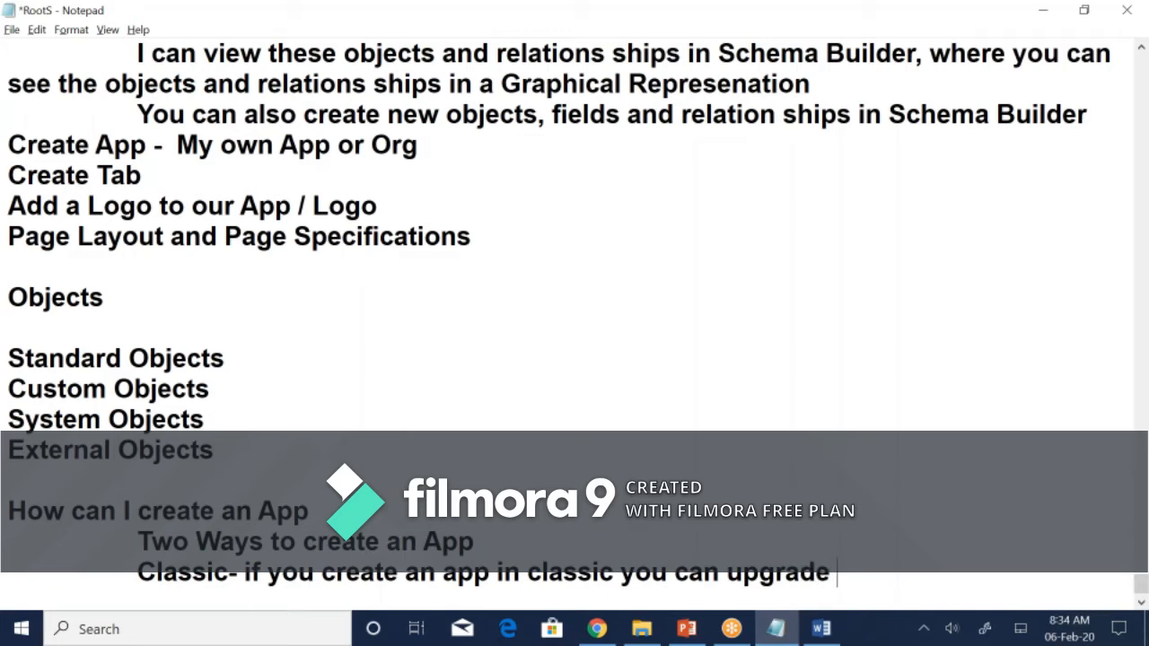
{"action": "type", "text": "that App "}
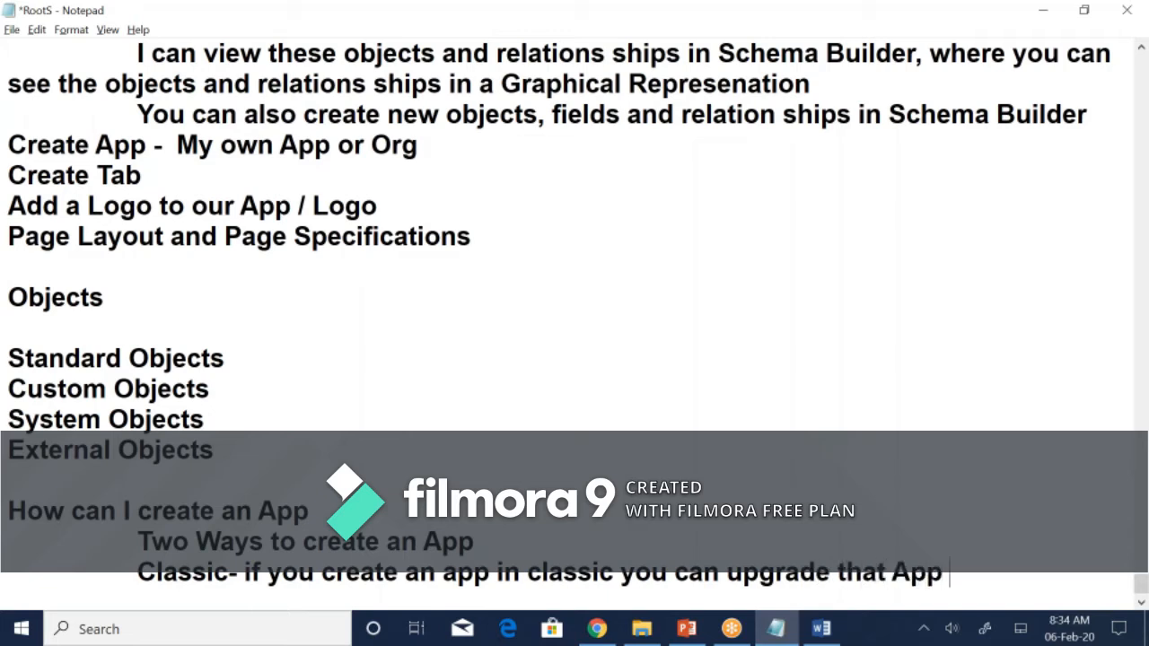
{"action": "type", "text": "to Lightning"}
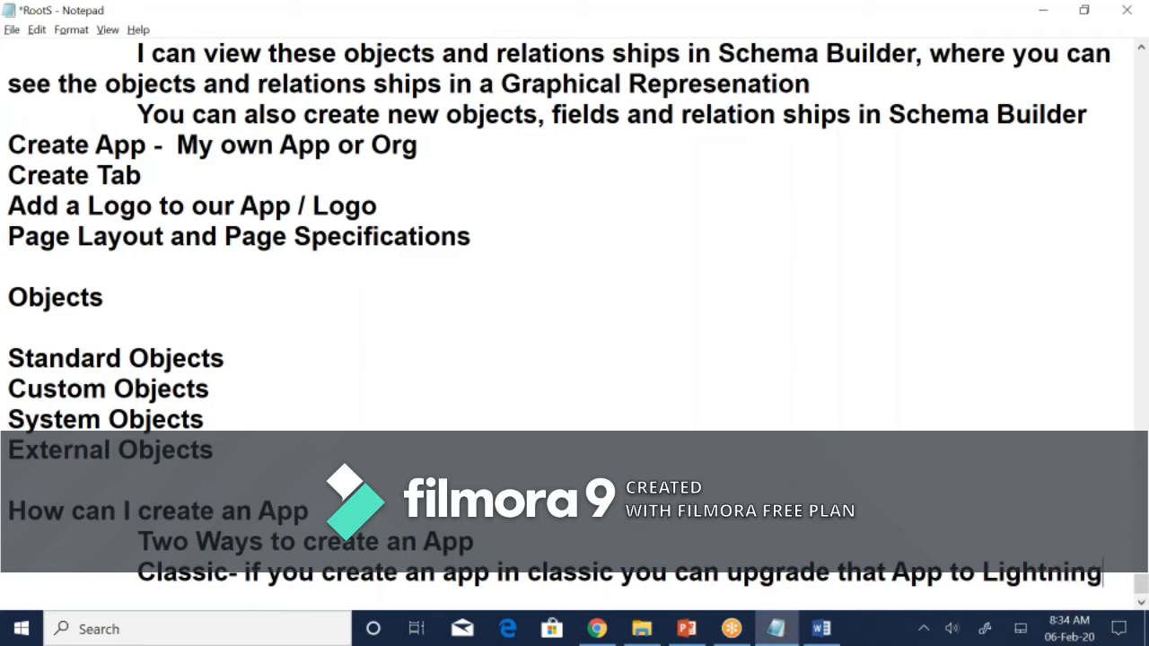
- Start an indented Lightning line below the Classic one, reading "Lightning- If you create an app ligh"
{"action": "key", "text": "Return"}
{"action": "key", "text": "Tab"}
{"action": "type", "text": "Li"}
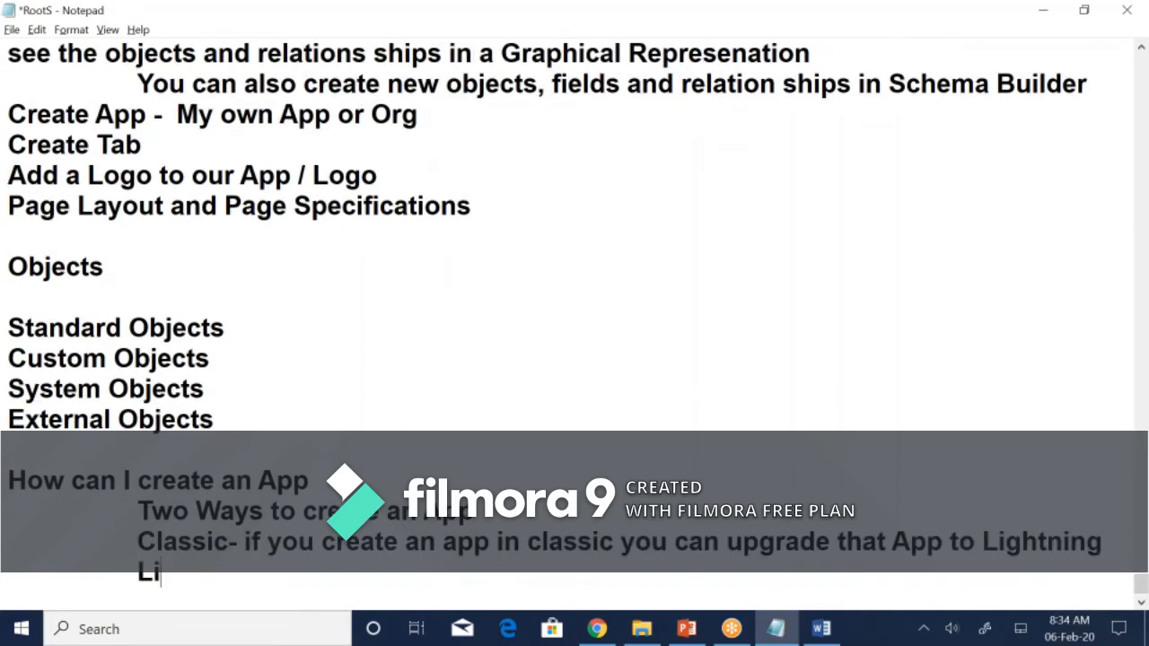
{"action": "type", "text": "ghtning"}
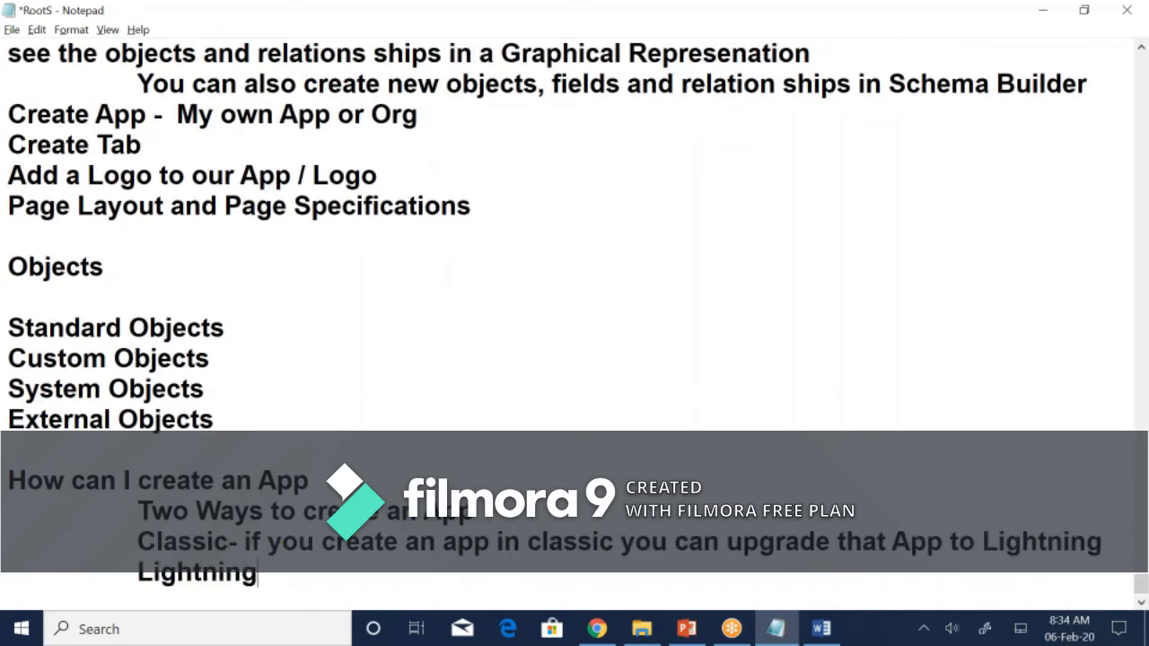
{"action": "type", "text": "- If you create a"}
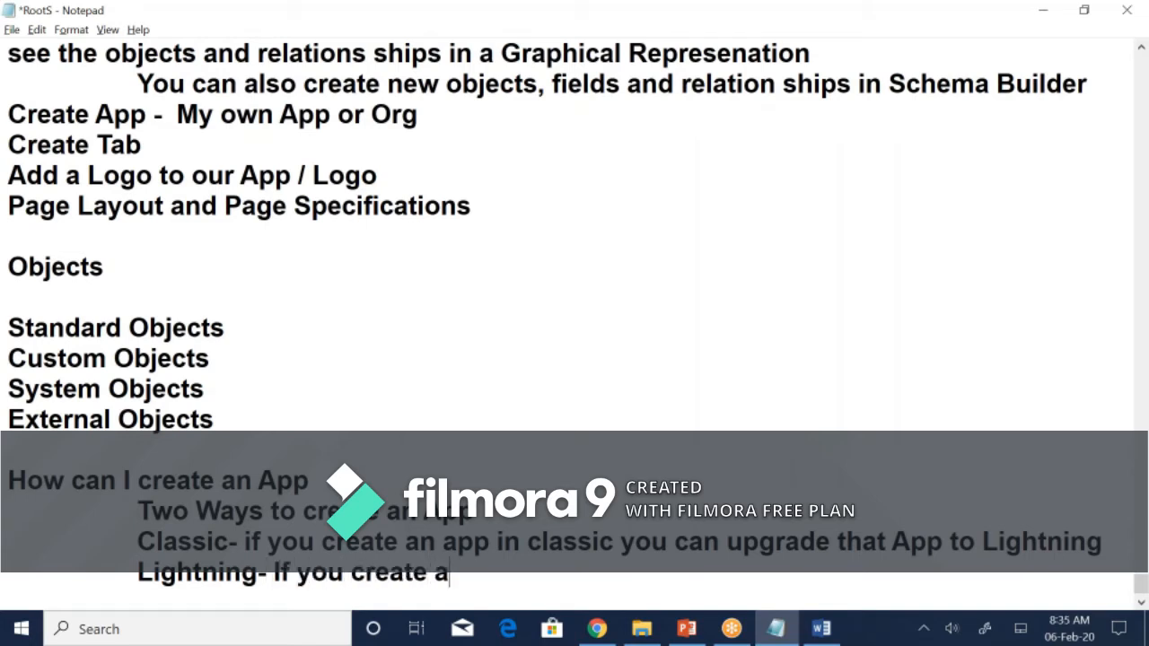
{"action": "type", "text": "n app ligh"}
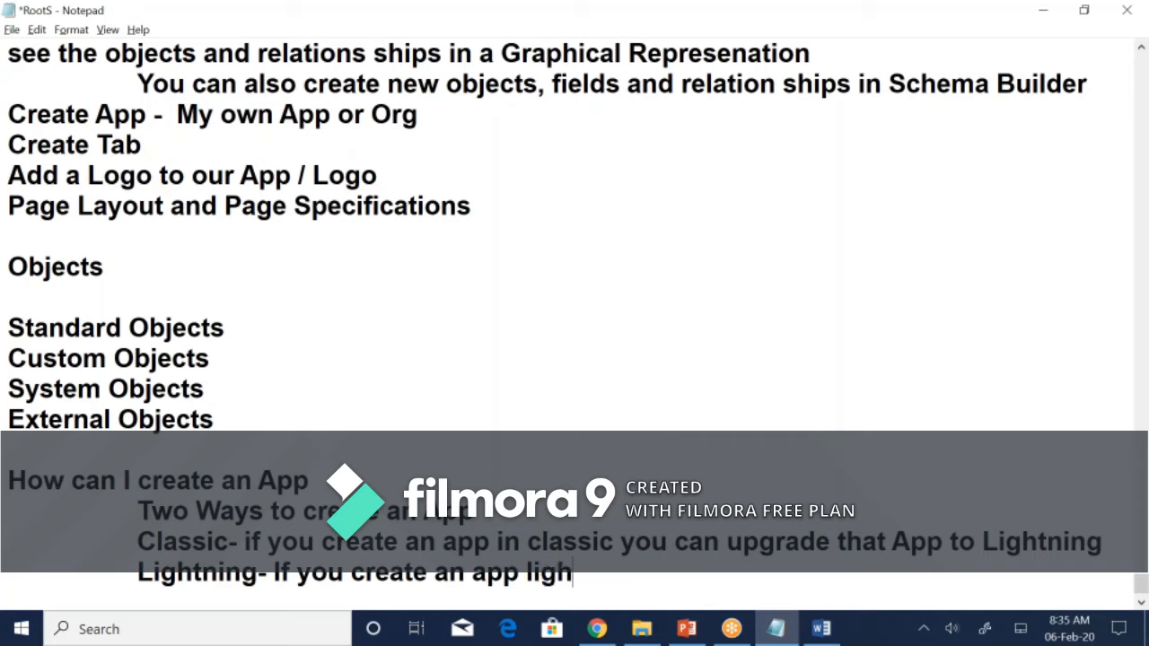
- Complete the Lightning line so it reads "Lightning- If you create an app lightning you can deform to Classic App"
{"action": "type", "text": "tning you"}
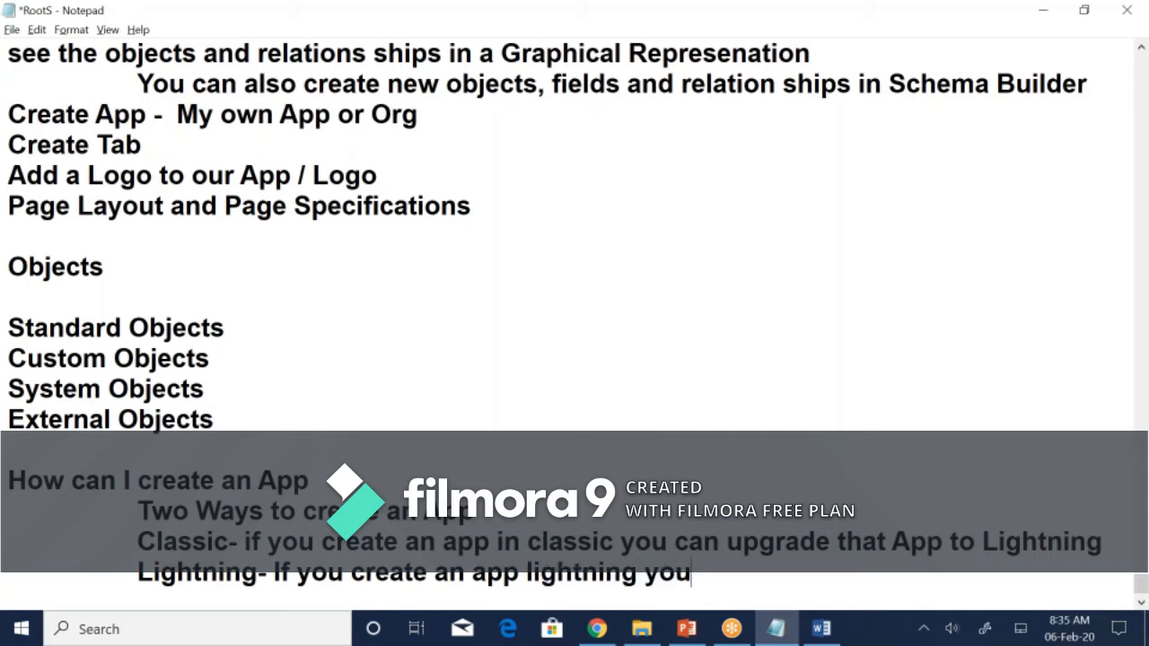
{"action": "type", "text": " can de"}
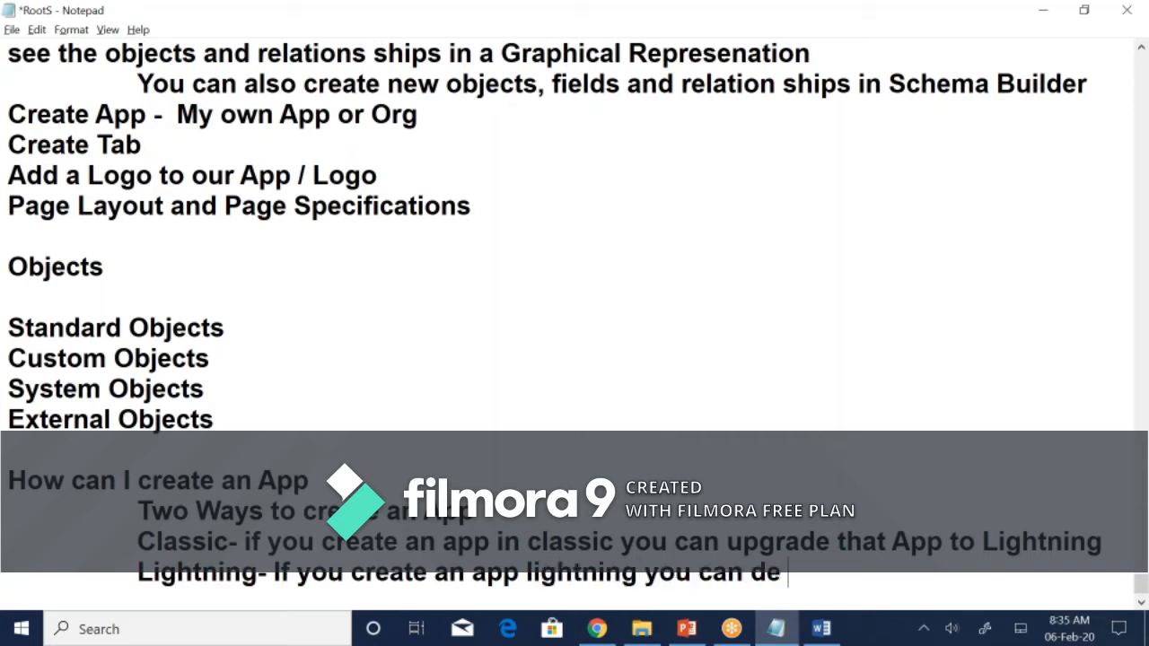
{"action": "key", "text": "BackSpace"}
{"action": "type", "text": "eform to"}
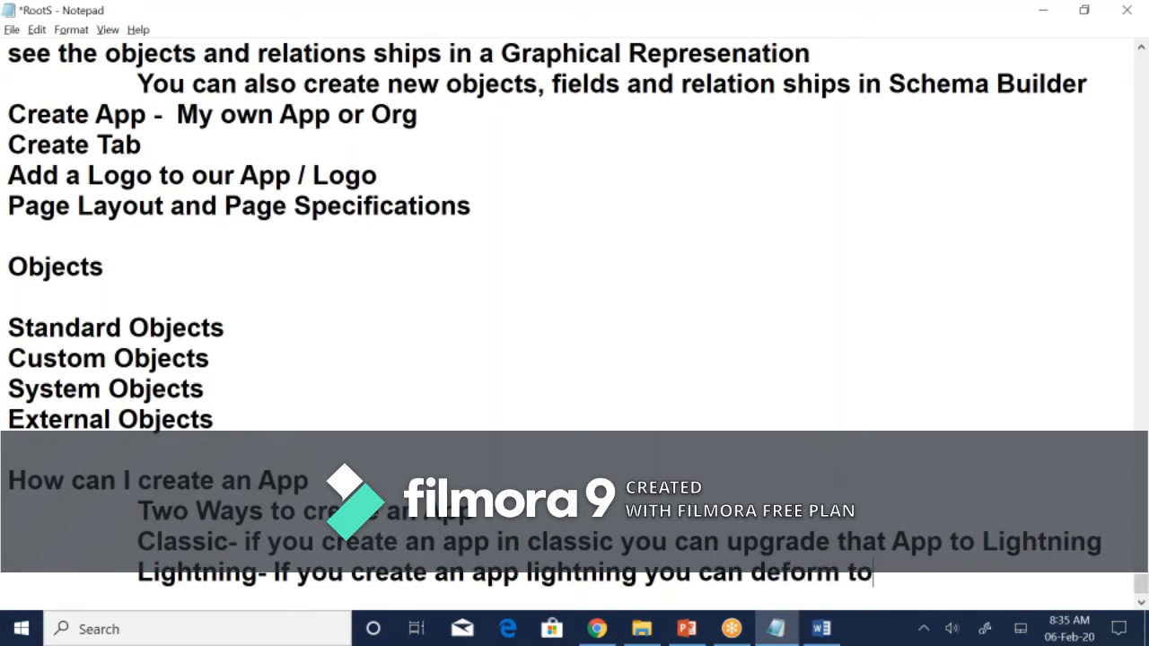
{"action": "type", "text": " Classic "}
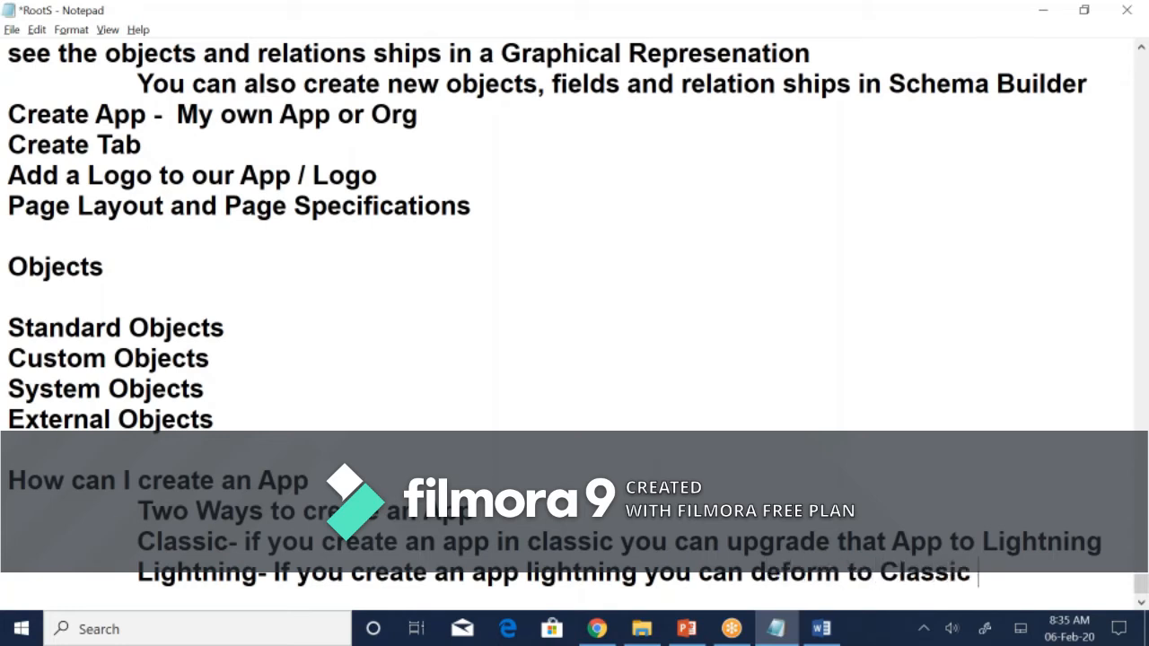
{"action": "type", "text": "App"}
{"action": "key", "text": "Return"}
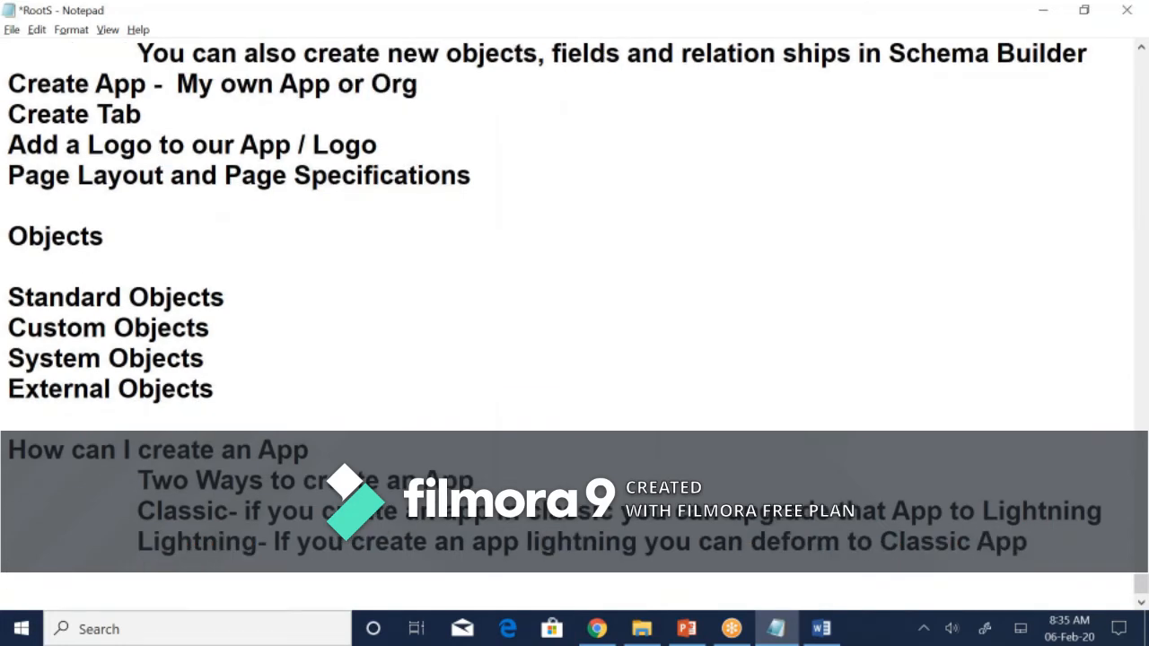
- Add an indented line reading "You need to upload that logo/image from ur local machine to a folder Documents in Salesforce."
{"action": "key", "text": "Return"}
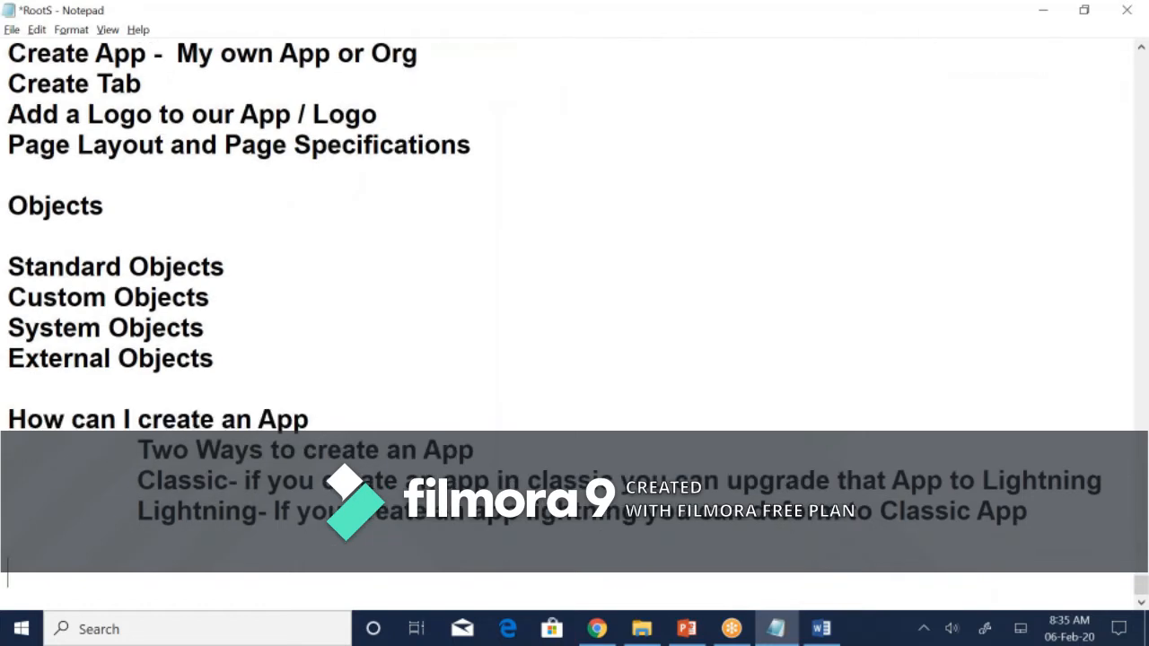
{"action": "key", "text": "Return"}
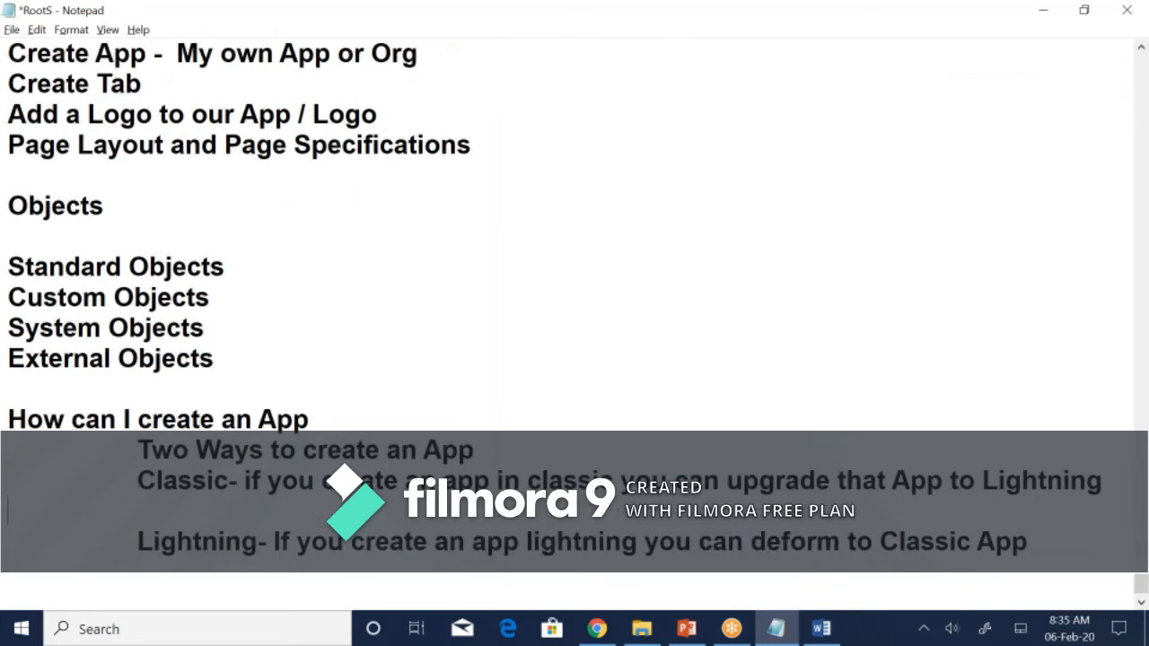
{"action": "key", "text": "BackSpace"}
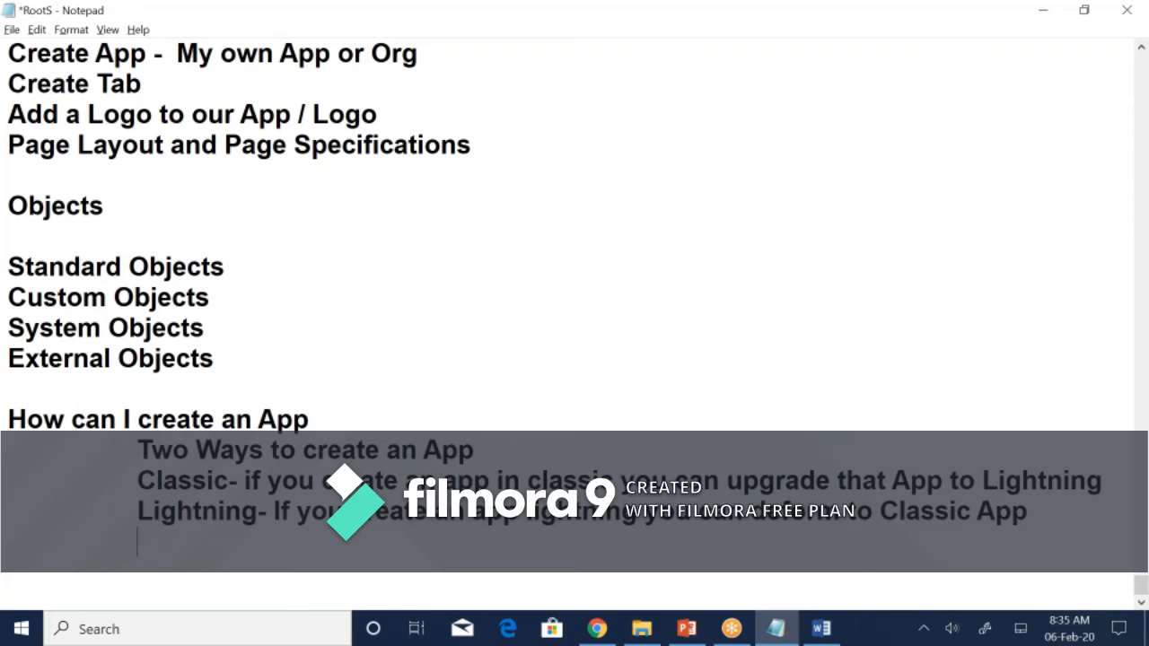
{"action": "type", "text": "You need t"}
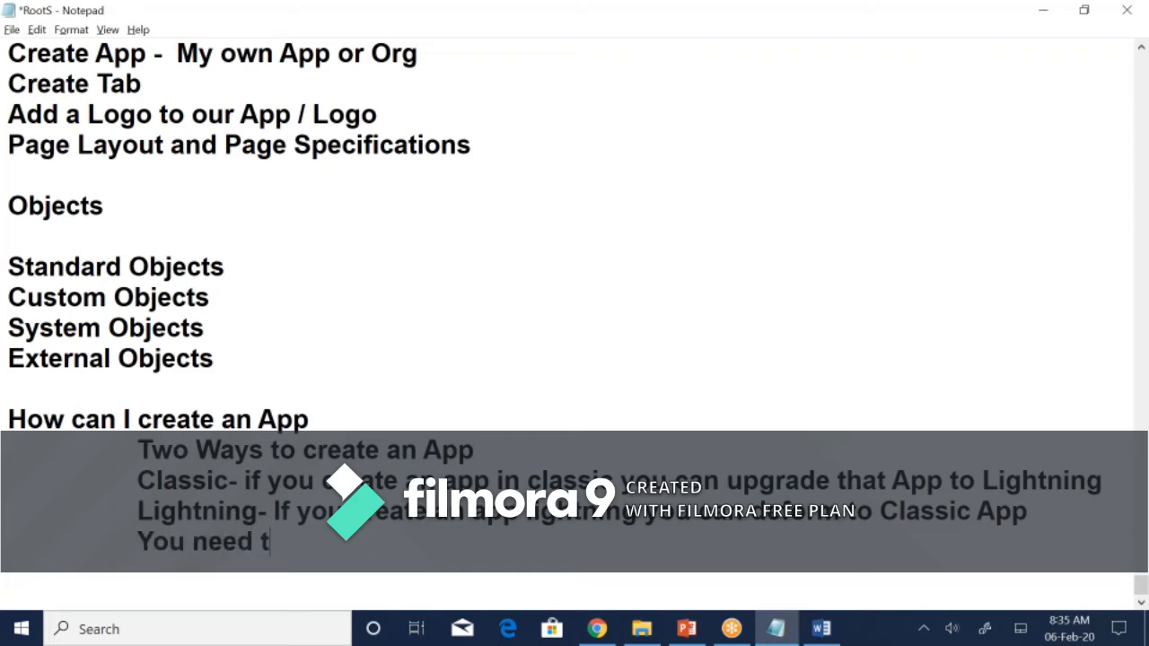
{"action": "type", "text": "o upload t"}
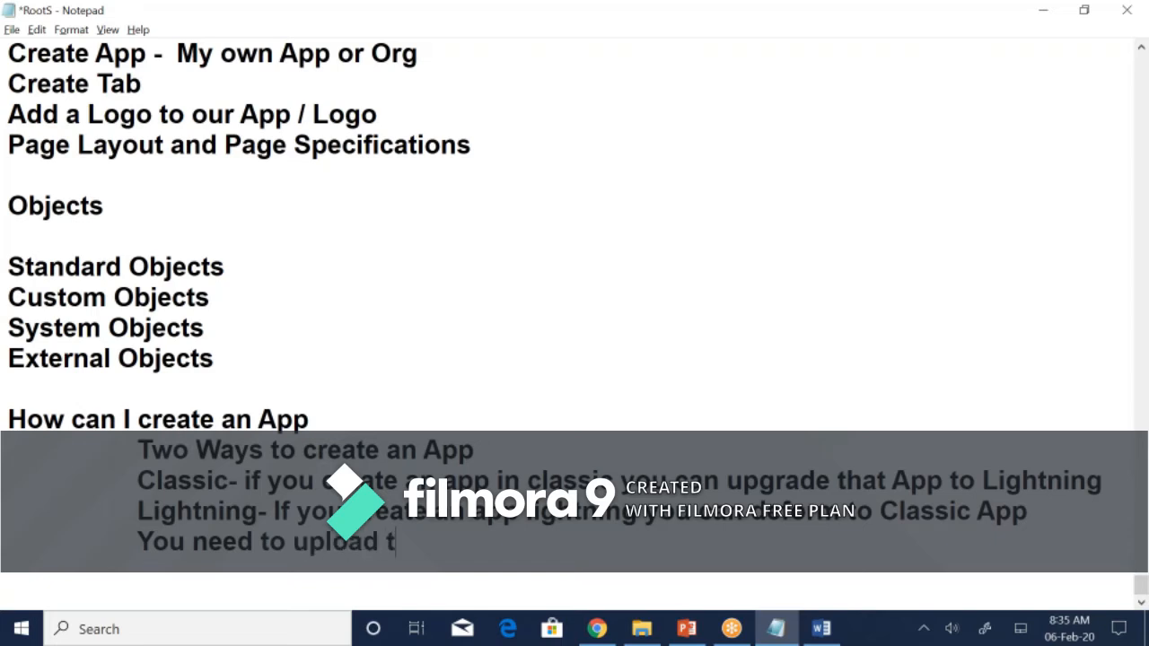
{"action": "type", "text": "hat loho"}
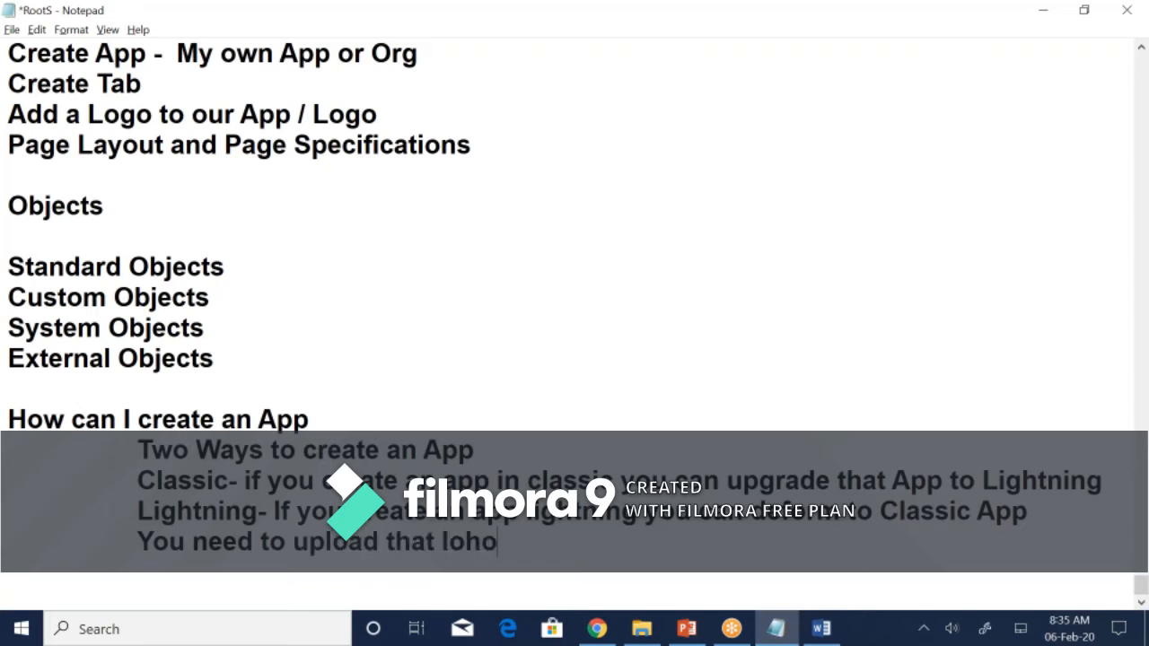
{"action": "key", "text": "BackSpace"}
{"action": "key", "text": "BackSpace"}
{"action": "type", "text": "go/image "}
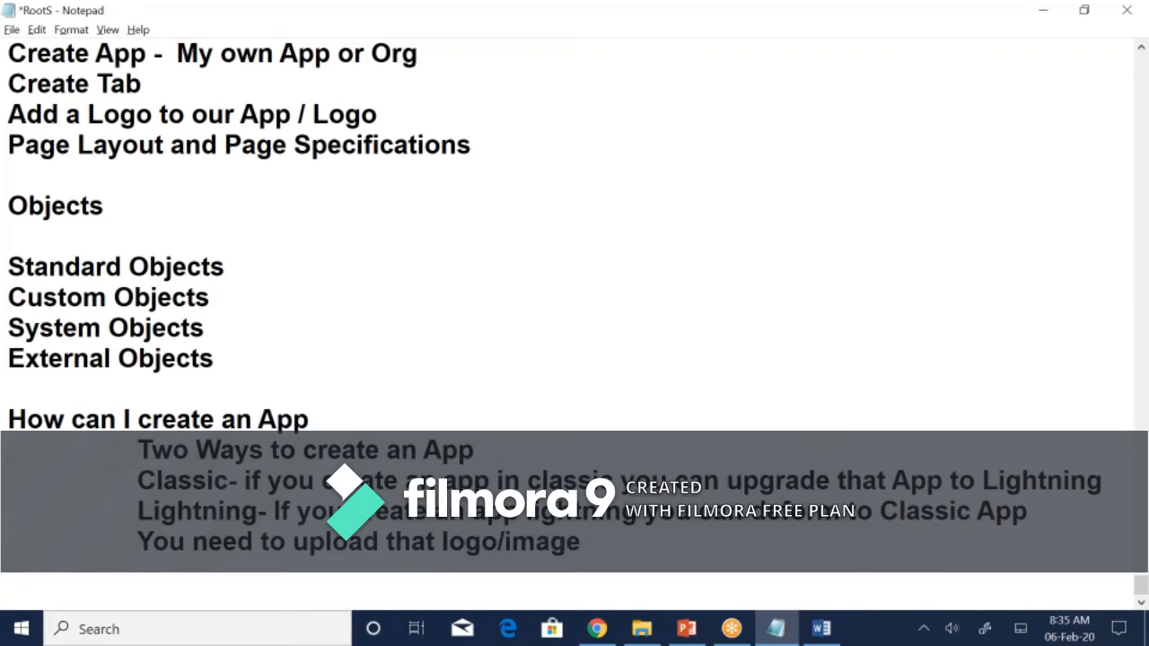
{"action": "type", "text": "from ur loca"}
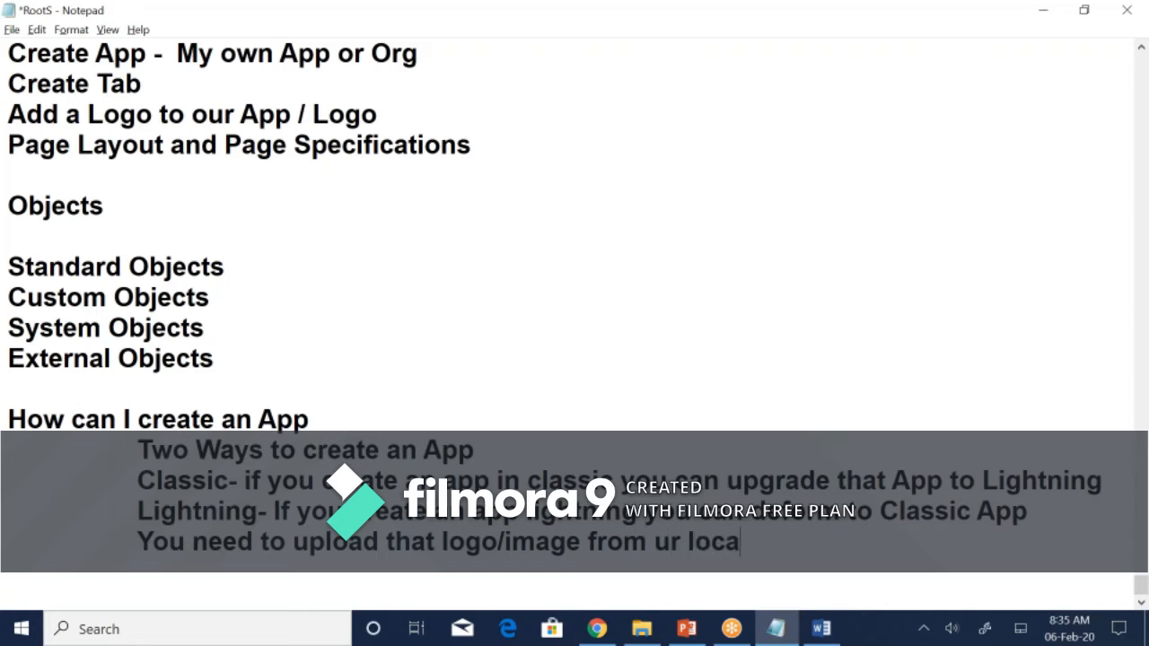
{"action": "type", "text": "l machine t"}
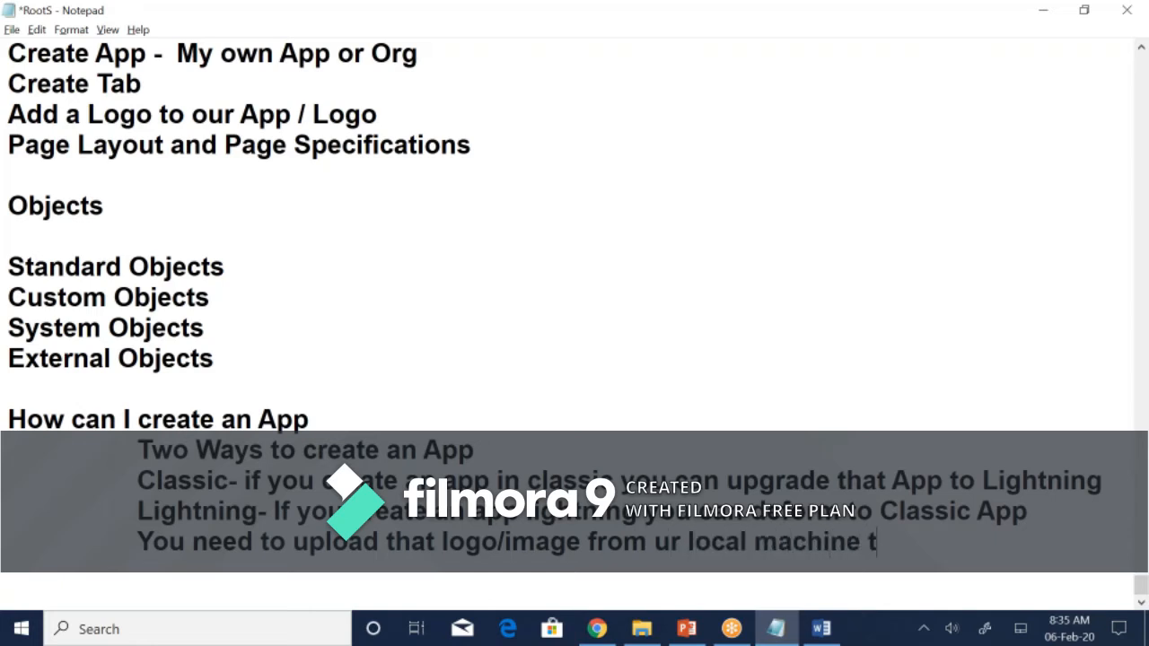
{"action": "type", "text": "o a folde"}
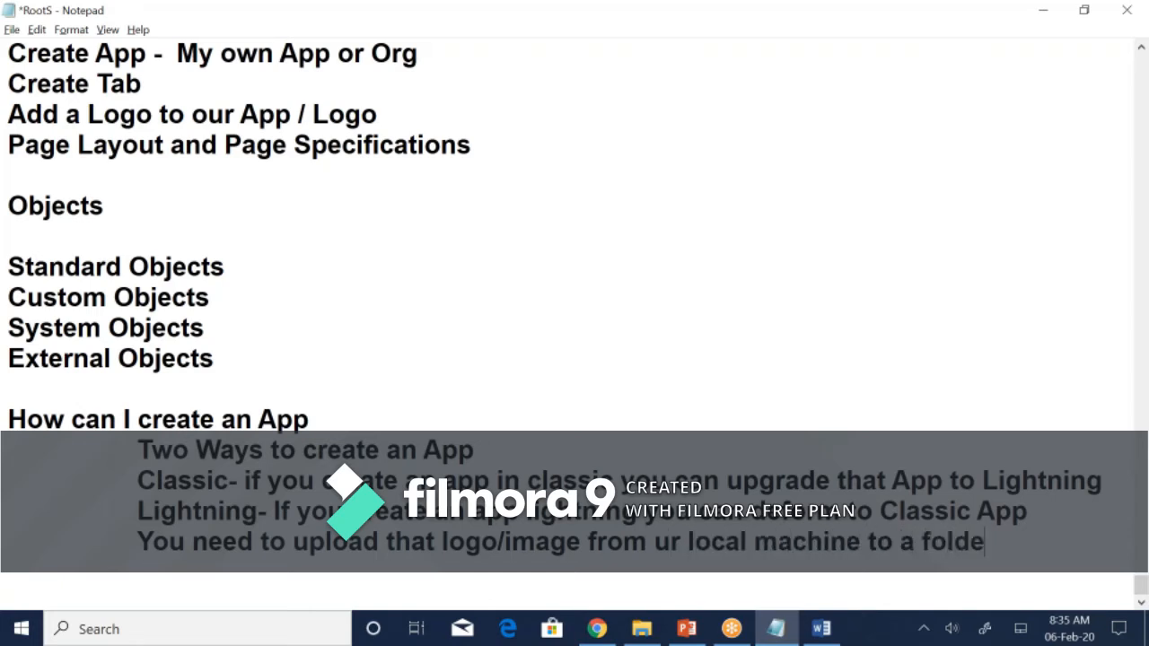
{"action": "type", "text": "r Documents n"}
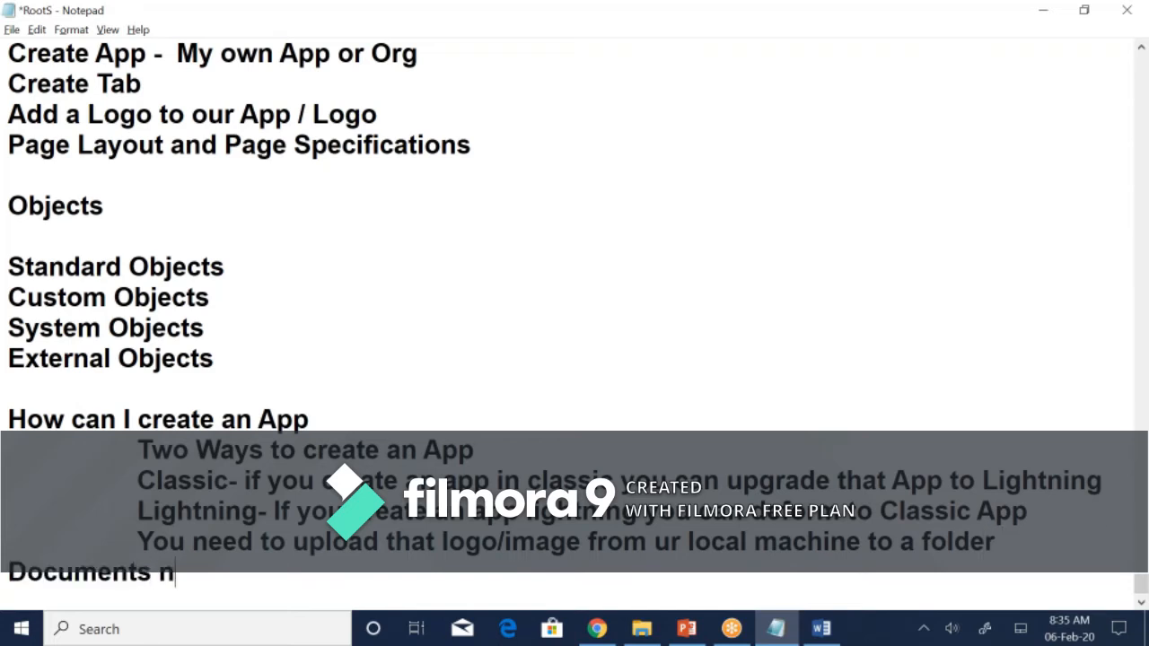
{"action": "key", "text": "BackSpace"}
{"action": "type", "text": "in Salesforce"}
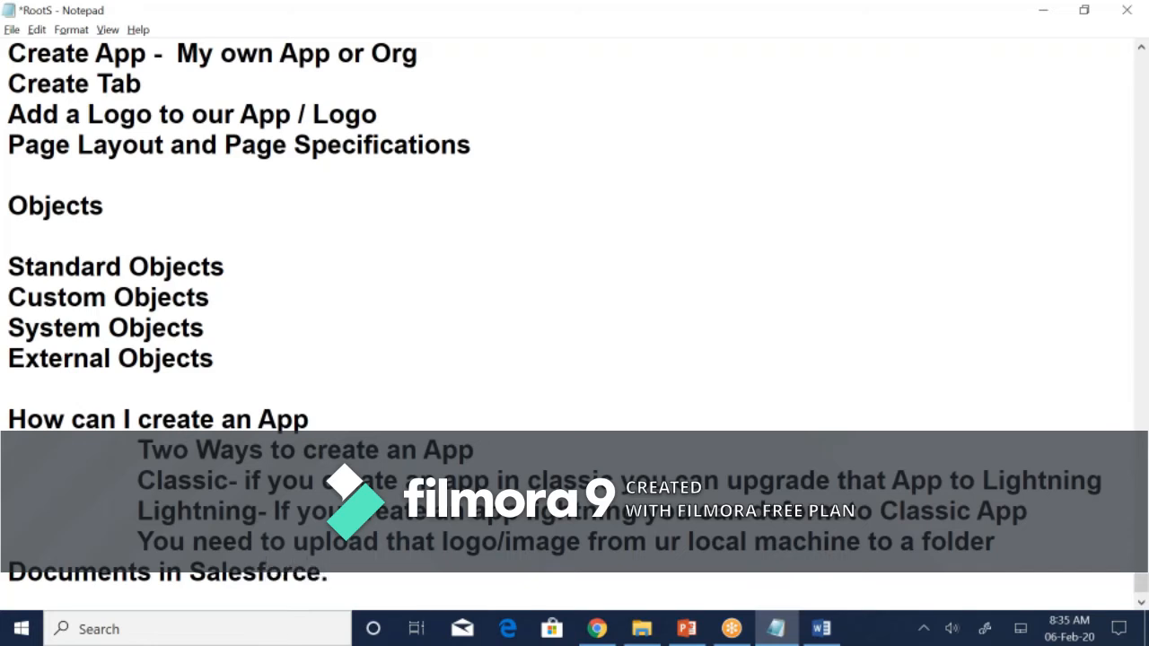
{"action": "type", "text": "."}
- Add an indented line below the Documents note reading "you cannot upload an image not more than 20 KB"
{"action": "key", "text": "Return"}
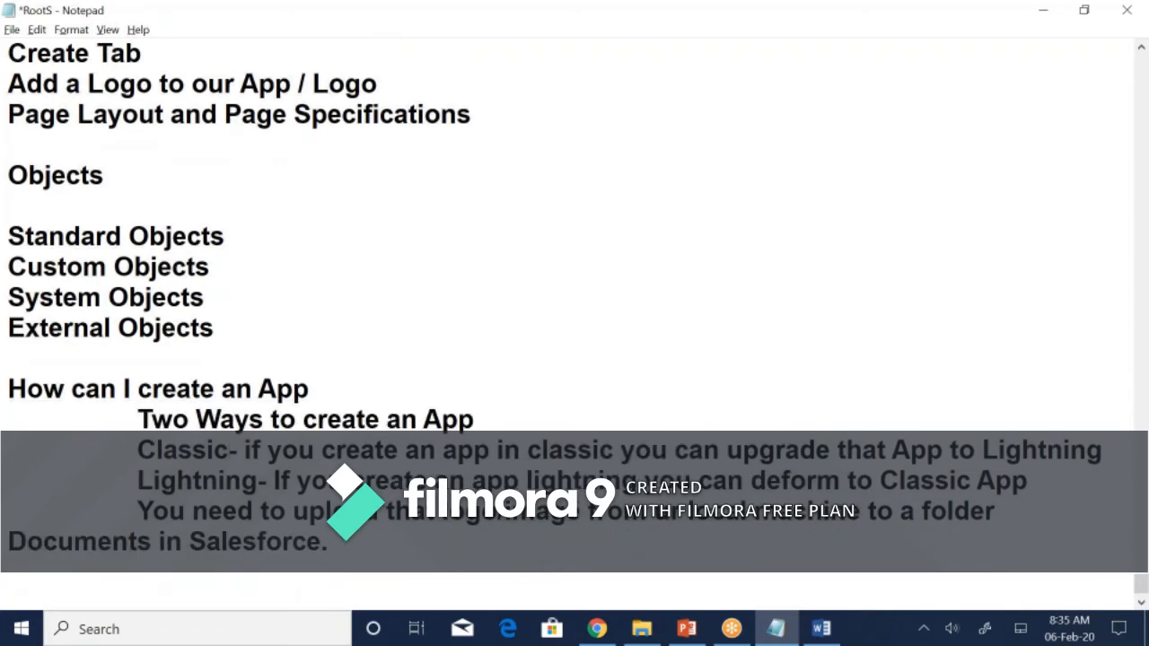
{"action": "type", "text": "you cann"}
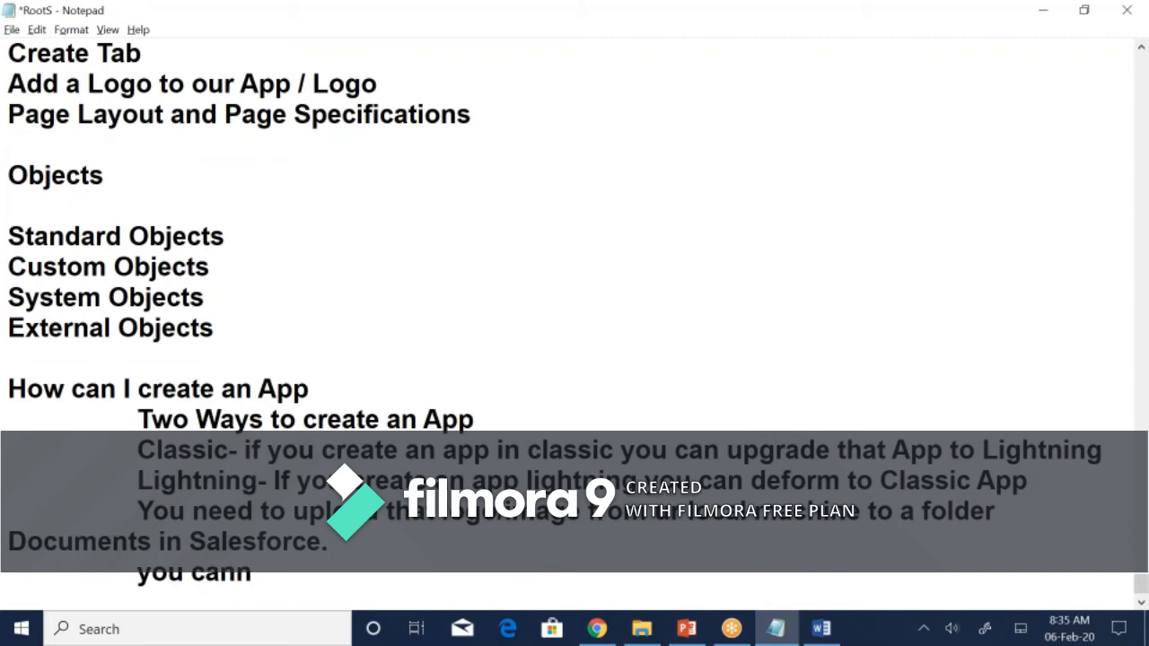
{"action": "type", "text": "ot upload "}
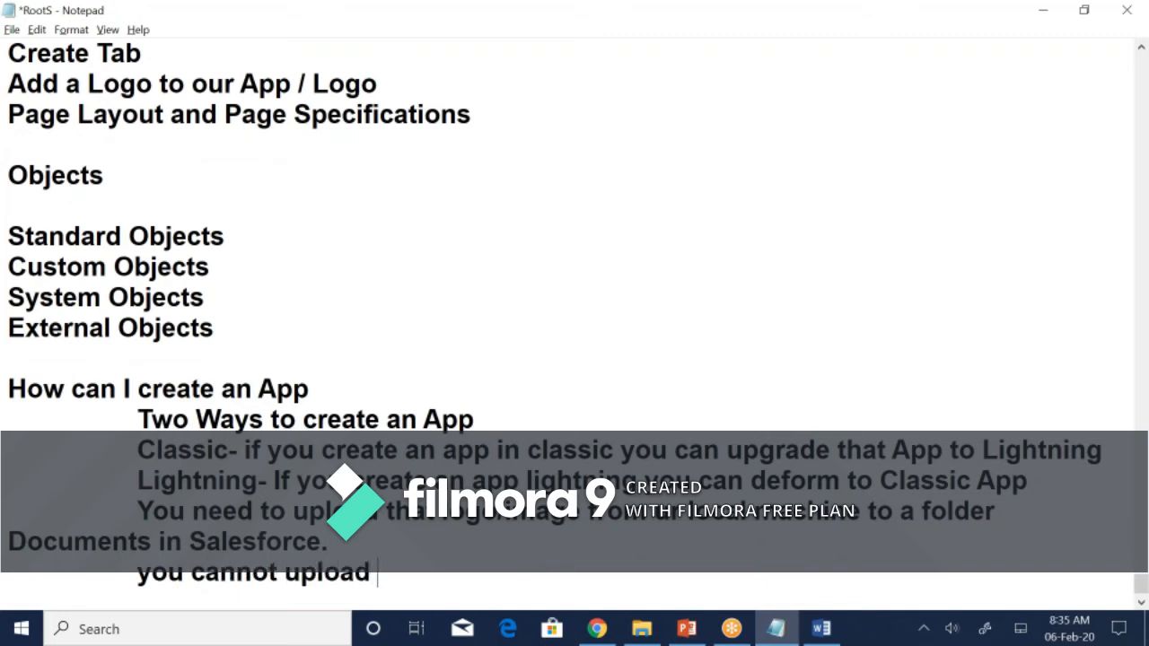
{"action": "type", "text": "an ima"}
{"action": "key", "text": "BackSpace"}
{"action": "type", "text": "imag"}
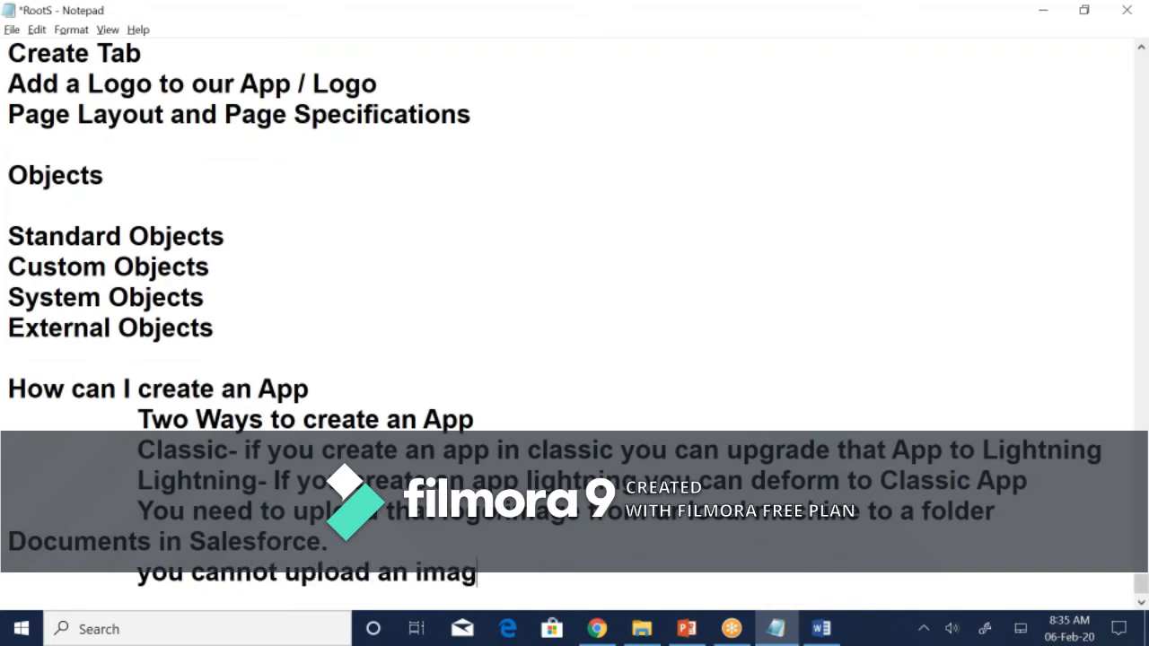
{"action": "type", "text": "e not m"}
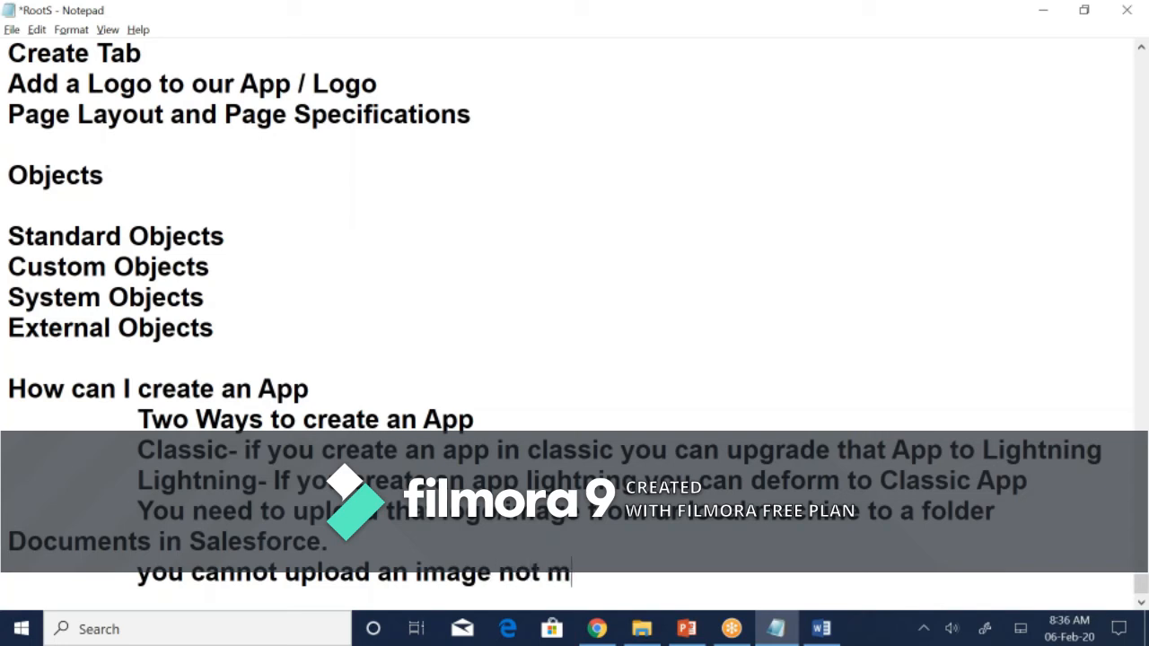
{"action": "type", "text": "ore than 20"}
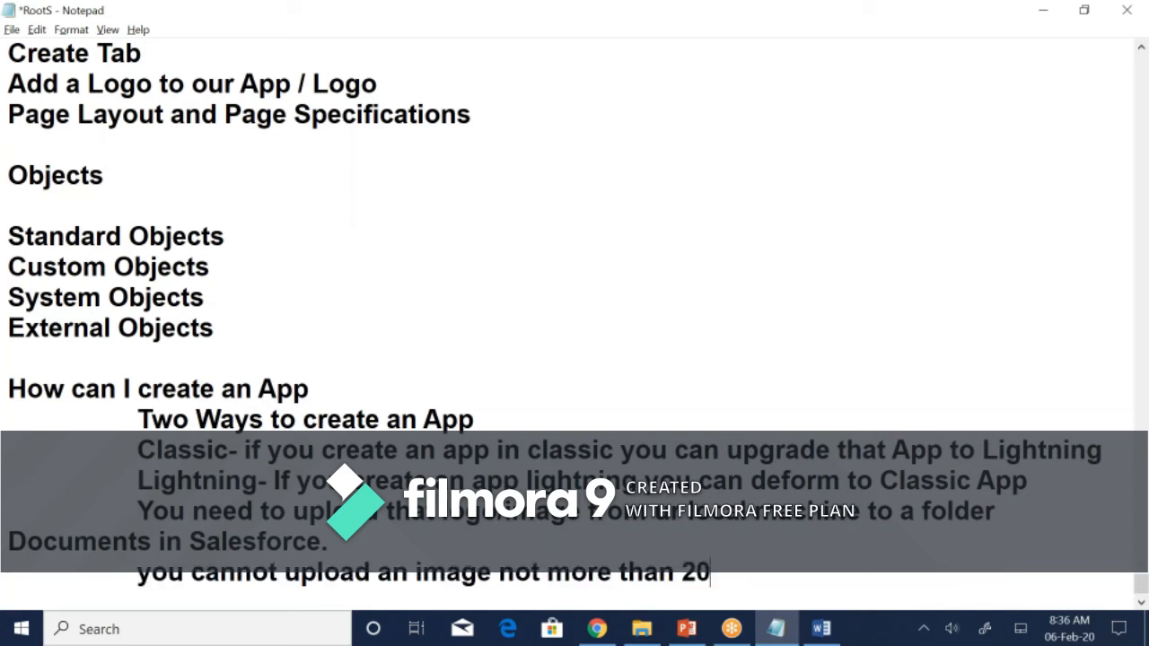
{"action": "type", "text": " KB"}
- Insert an unindented heading "Logo on App" between the Lightning line and the logo upload note
{"action": "key", "text": "Return"}
{"action": "key", "text": "Return"}
{"action": "key", "text": "Up"}
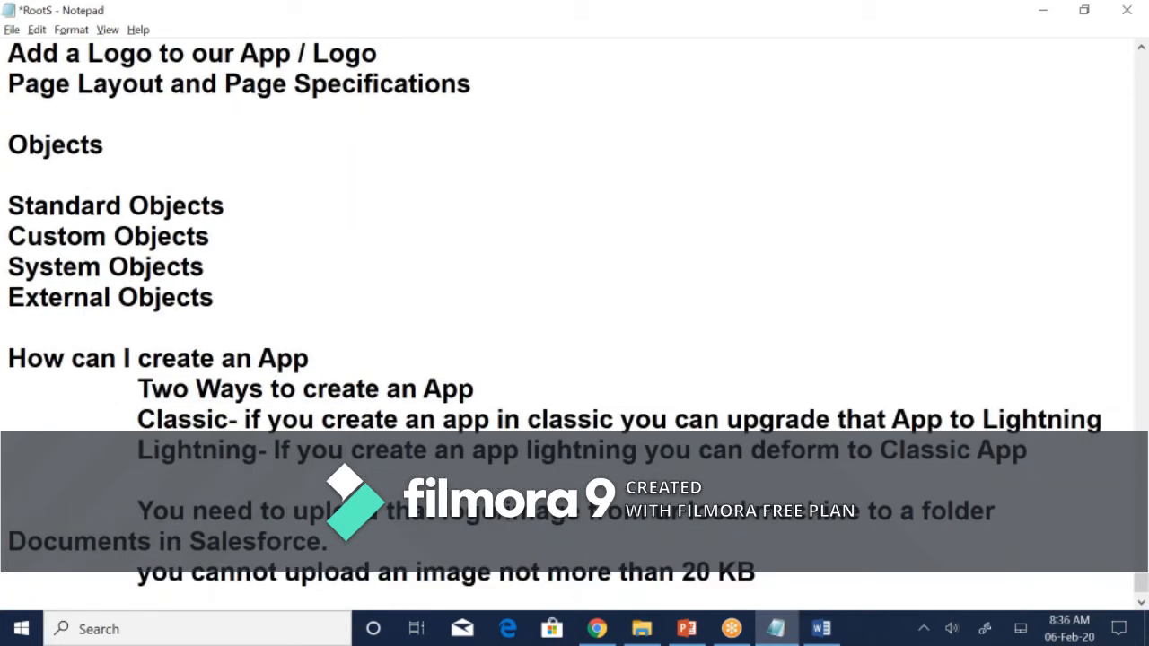
{"action": "type", "text": "Loho"}
{"action": "key", "text": "BackSpace"}
{"action": "key", "text": "BackSpace"}
{"action": "type", "text": "go on "}
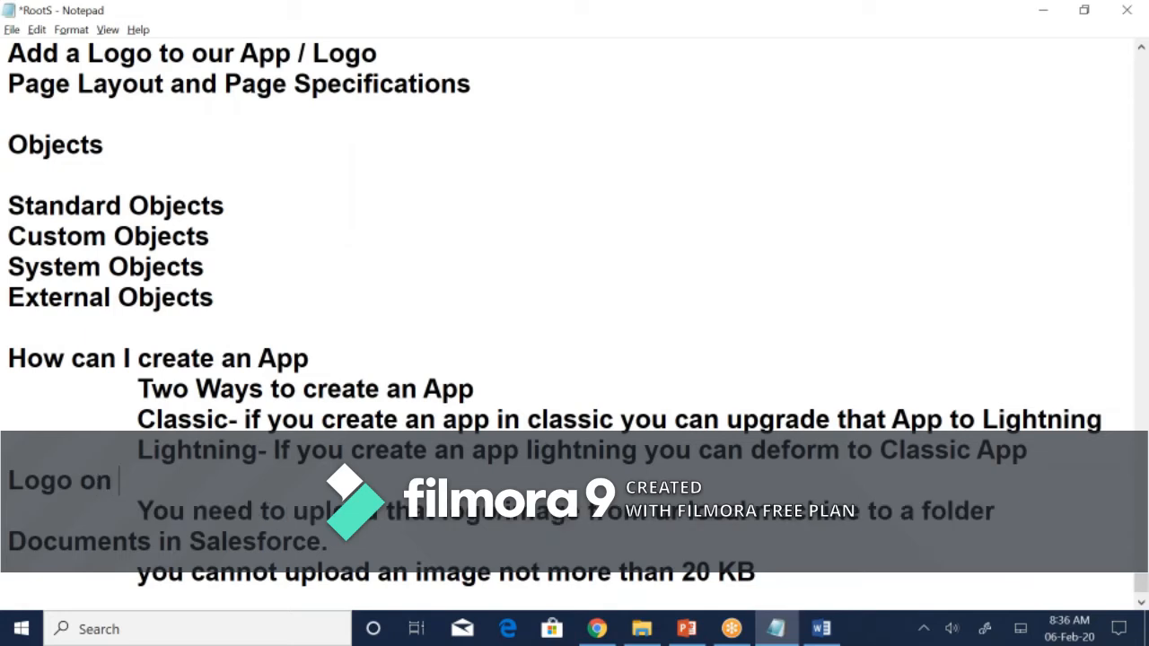
{"action": "type", "text": "App"}
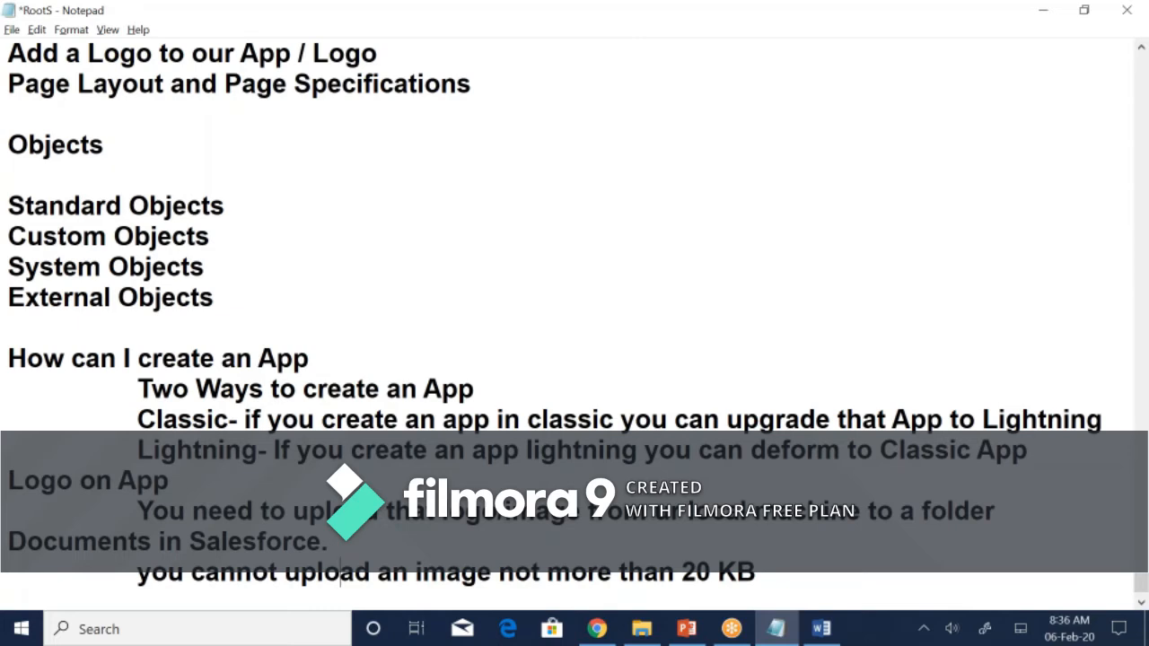
- Add the indented subheading "In Classic" directly under the "Logo on App" heading
{"action": "key", "text": "Return"}
{"action": "key", "text": "Tab"}
{"action": "type", "text": "In"}
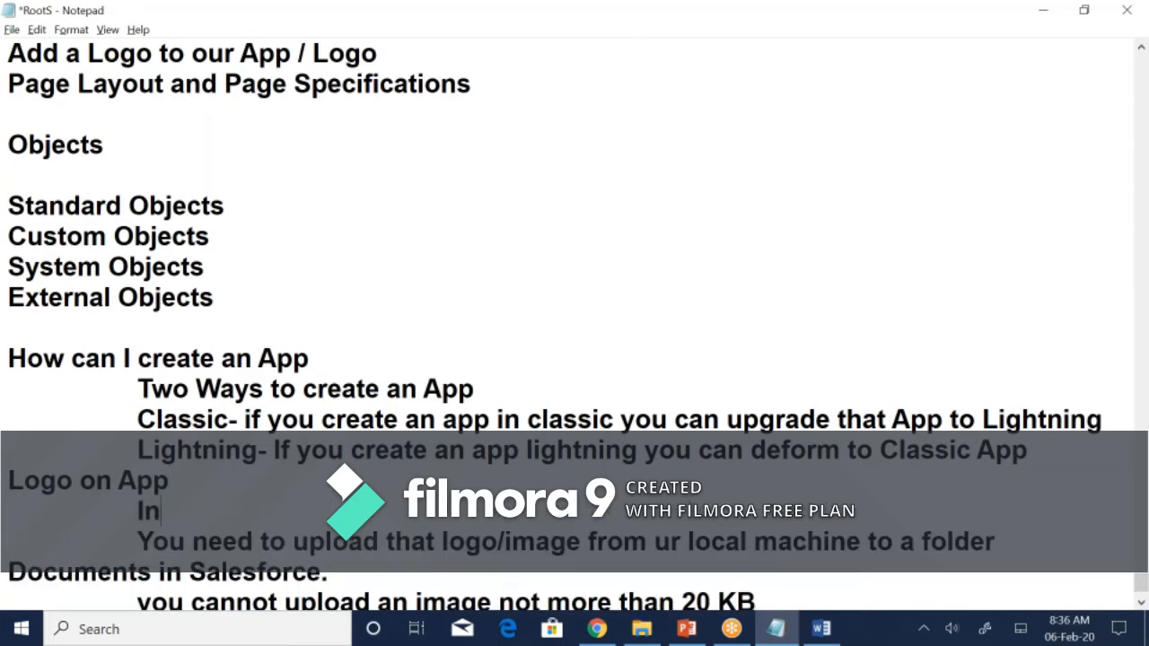
{"action": "type", "text": " Classic"}
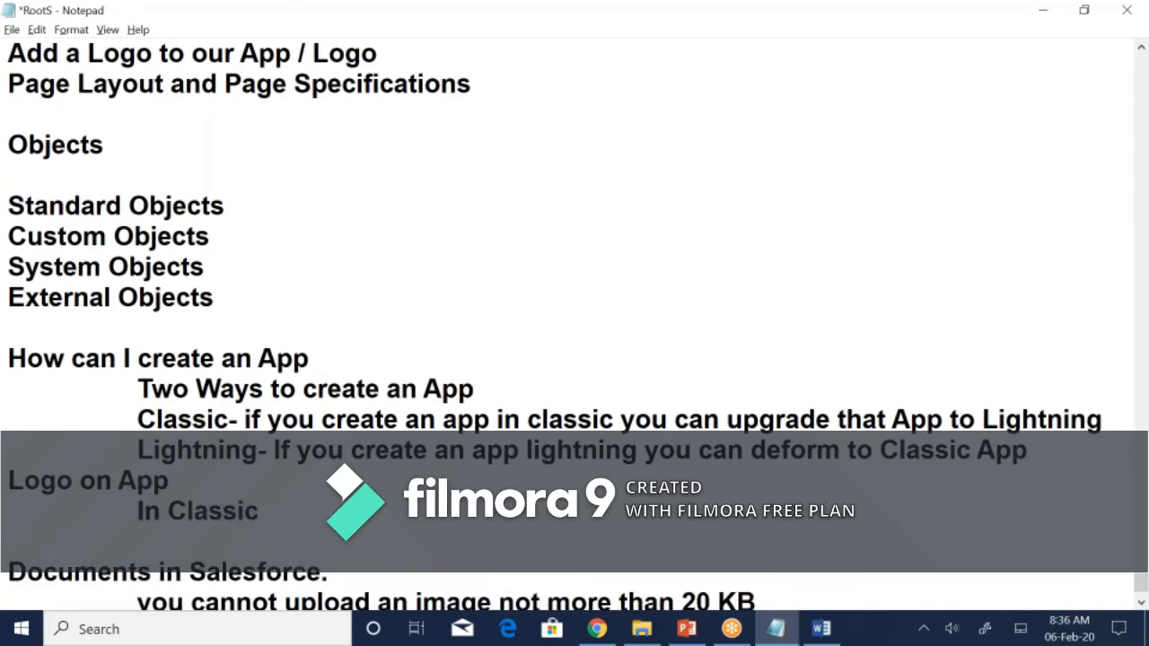
- Add the indented subheading "In Lightning" below the line about the 20 KB image limit
{"action": "key", "text": "Down"}
{"action": "key", "text": "Down"}
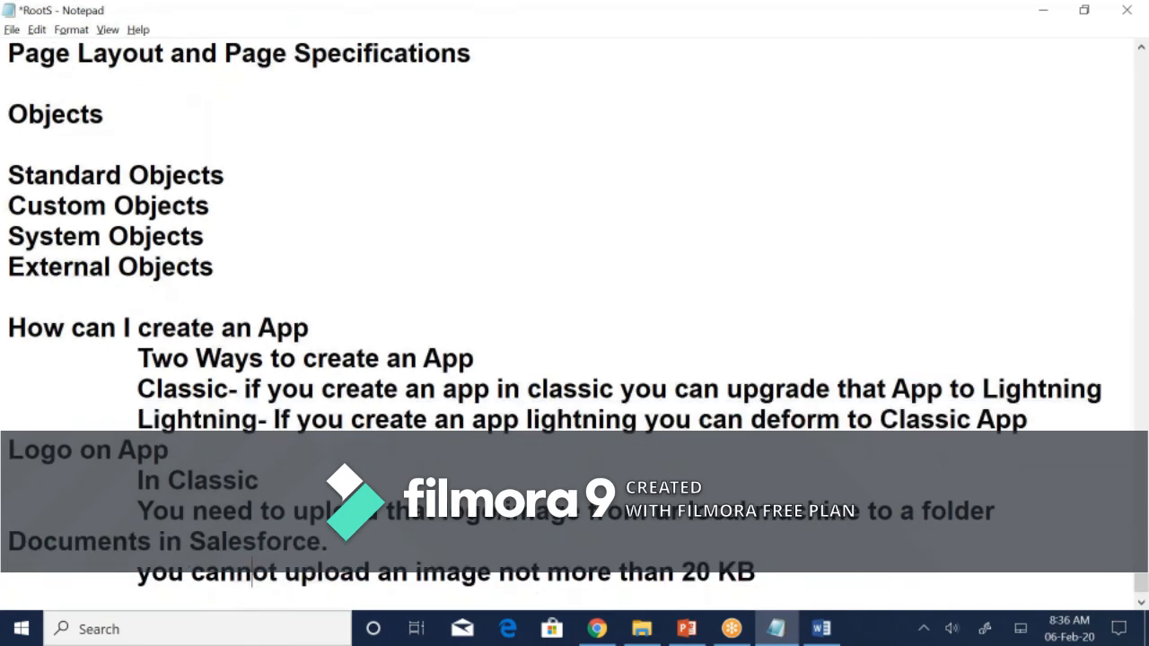
{"action": "type", "text": "In Lih"}
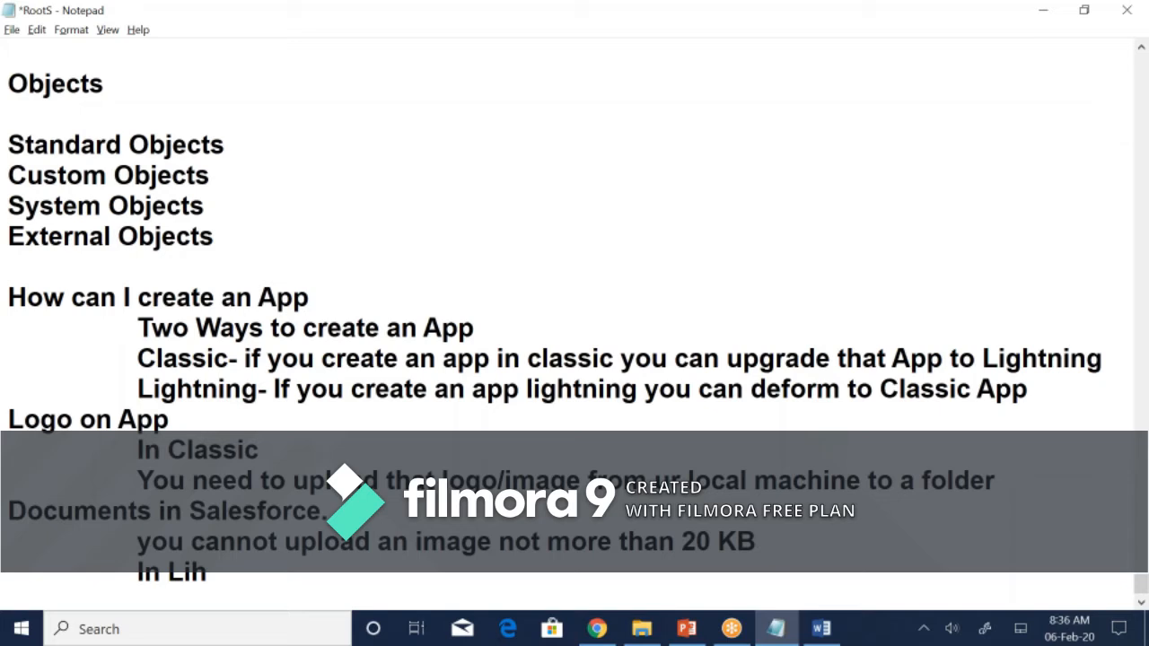
{"action": "key", "text": "BackSpace"}
{"action": "type", "text": "ghtning"}
{"action": "key", "text": "Return"}
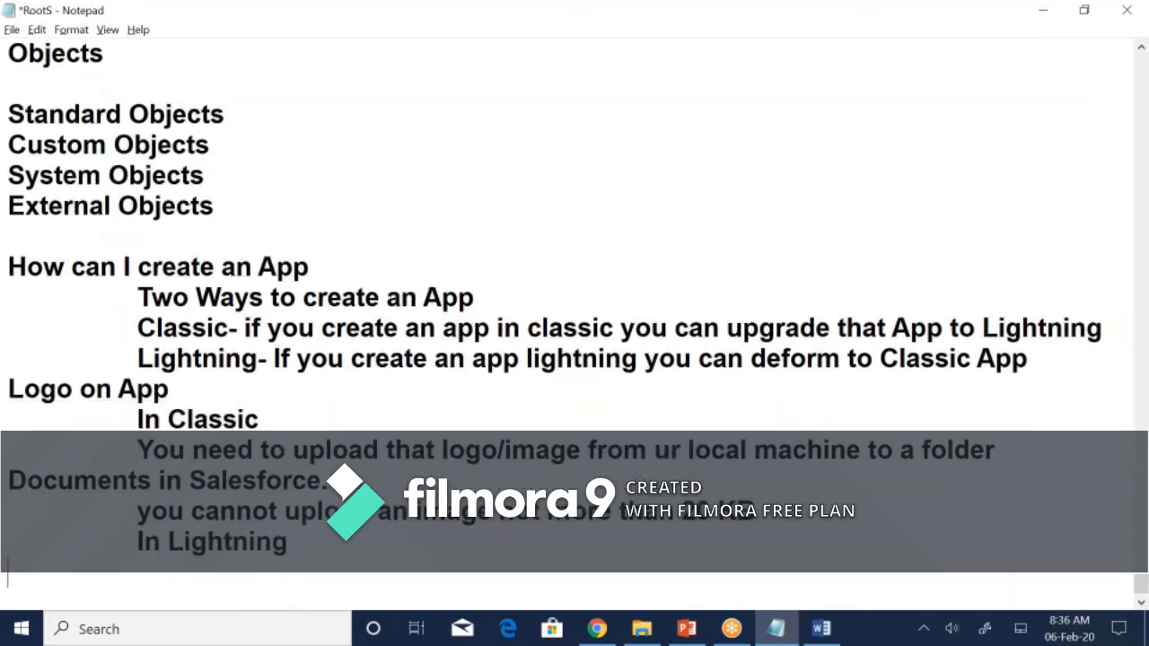
- Add the indented line "There is not restriction that it should be less than 20 KB." below the "In Lightning" subheading
{"action": "key", "text": "Tab"}
{"action": "type", "text": "There is n"}
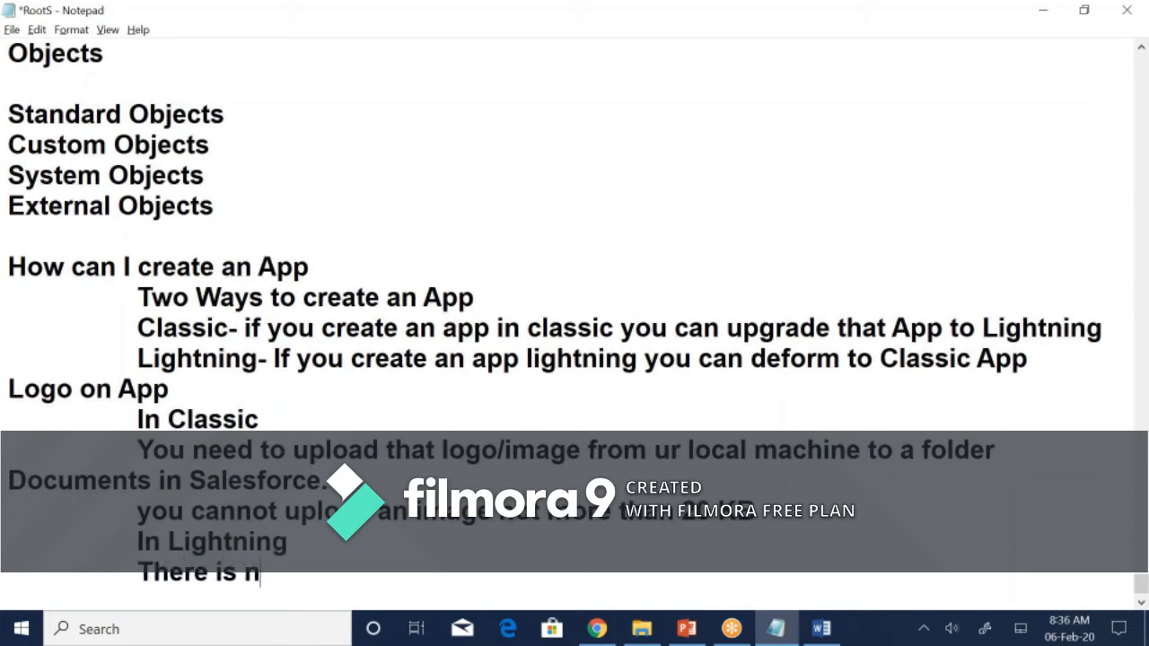
{"action": "type", "text": "ot restrict"}
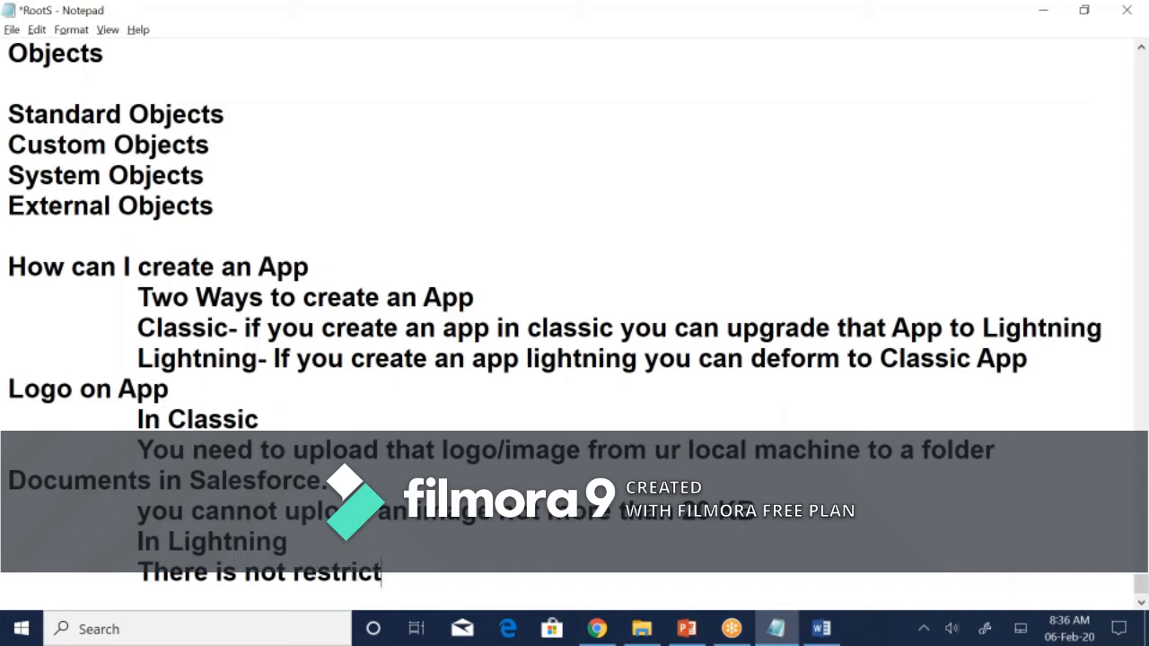
{"action": "type", "text": "ion that "}
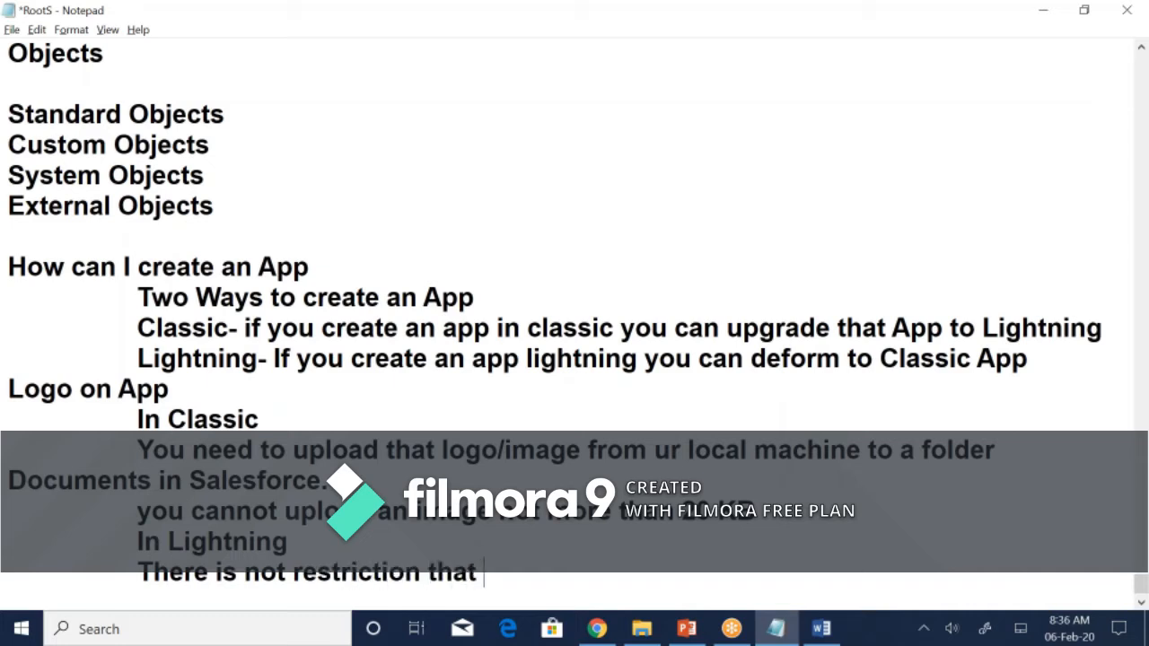
{"action": "type", "text": "it shoul"}
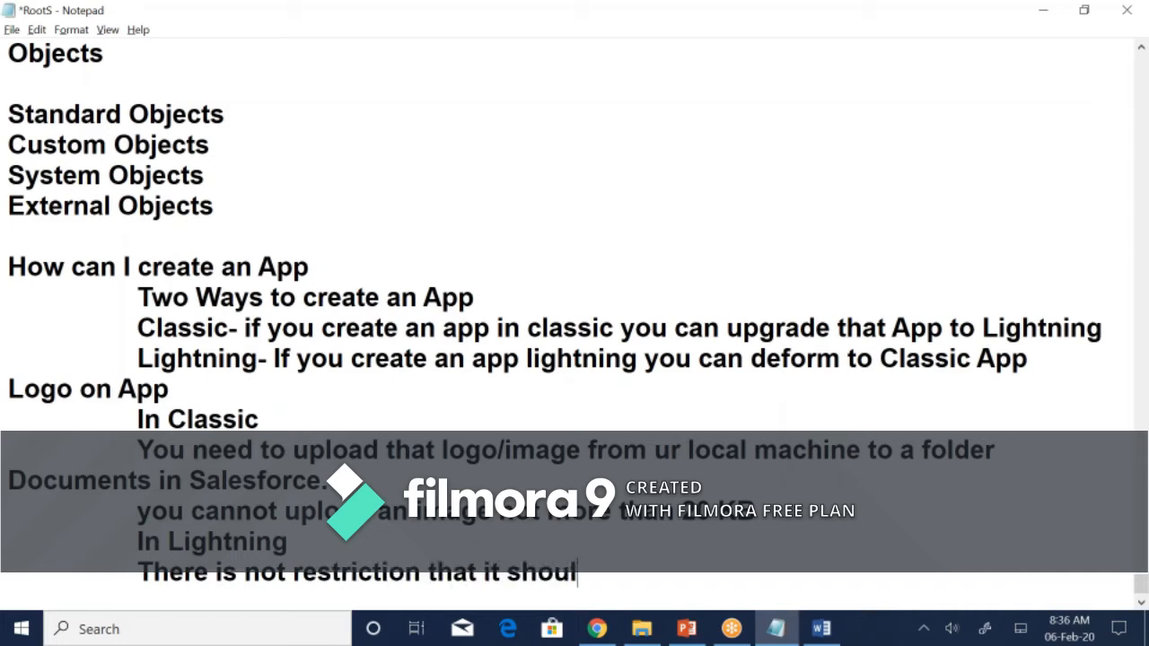
{"action": "type", "text": "d be "}
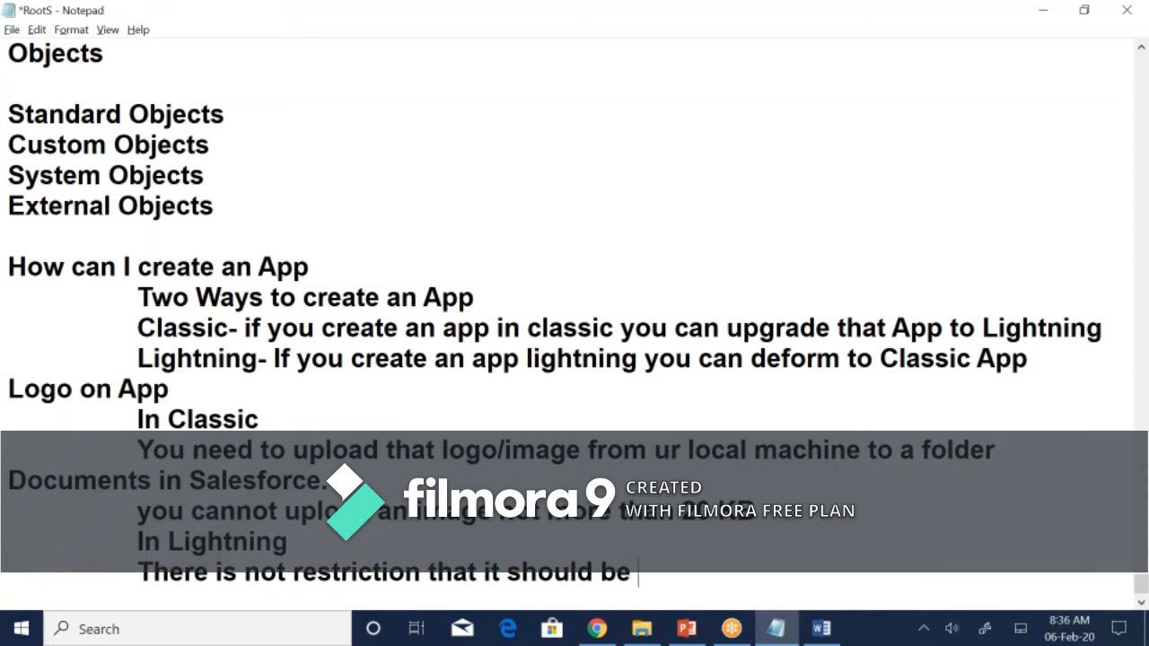
{"action": "type", "text": "more t"}
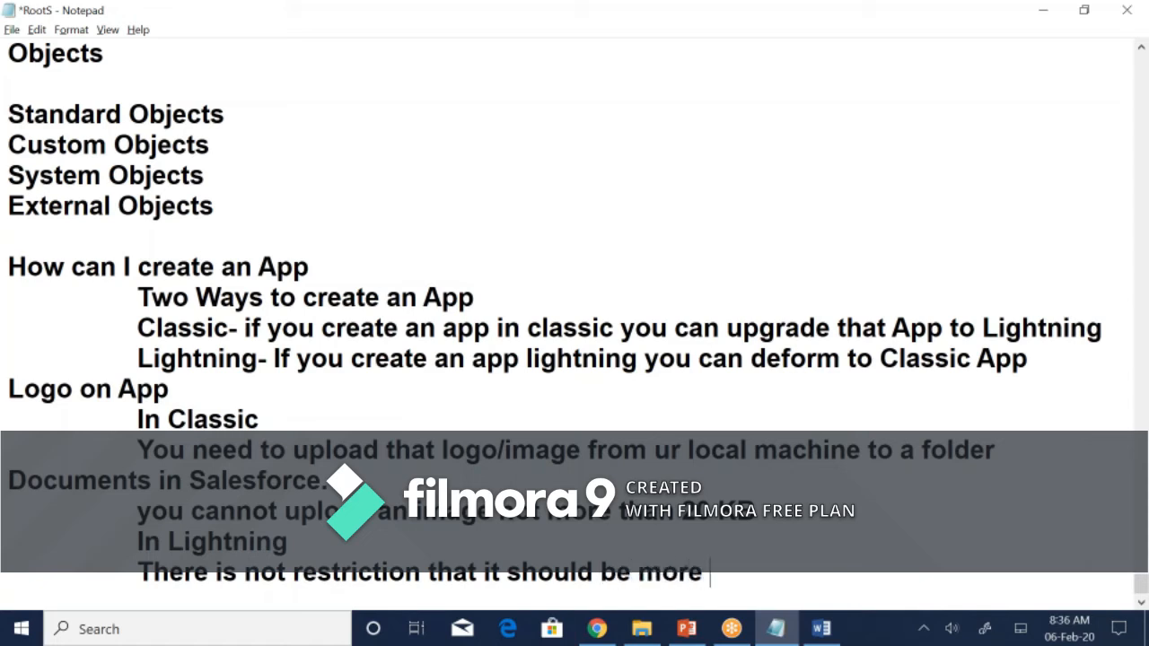
{"action": "key", "text": "BackSpace"}
{"action": "key", "text": "BackSpace"}
{"action": "key", "text": "BackSpace"}
{"action": "key", "text": "BackSpace"}
{"action": "key", "text": "BackSpace"}
{"action": "key", "text": "BackSpace"}
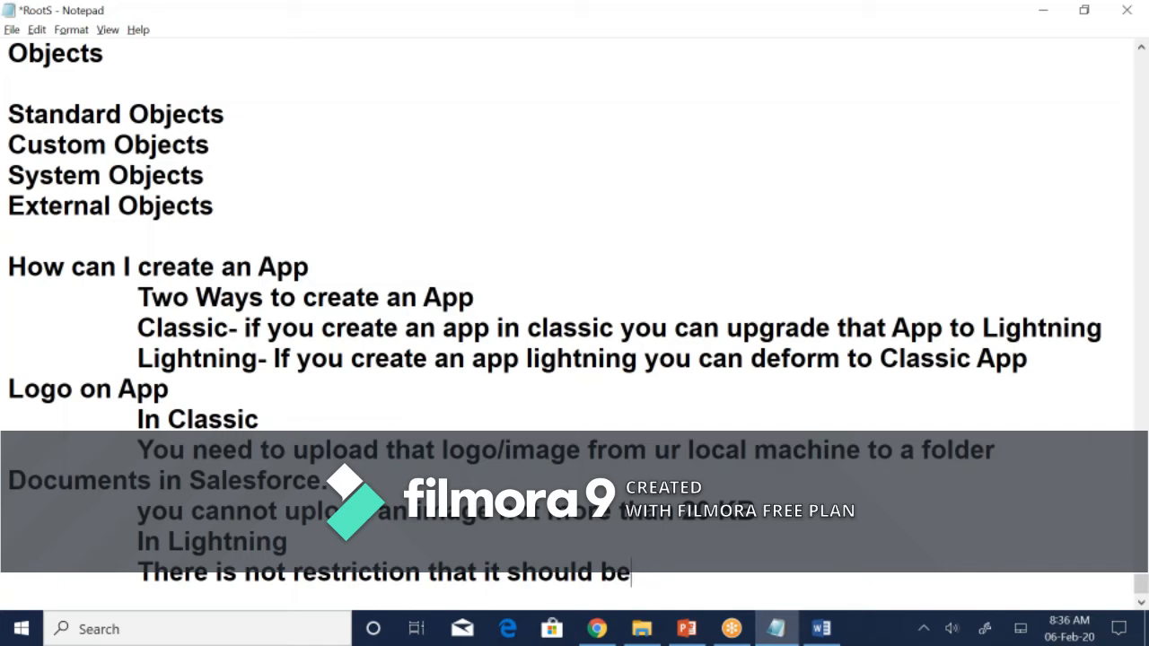
{"action": "type", "text": "less than"}
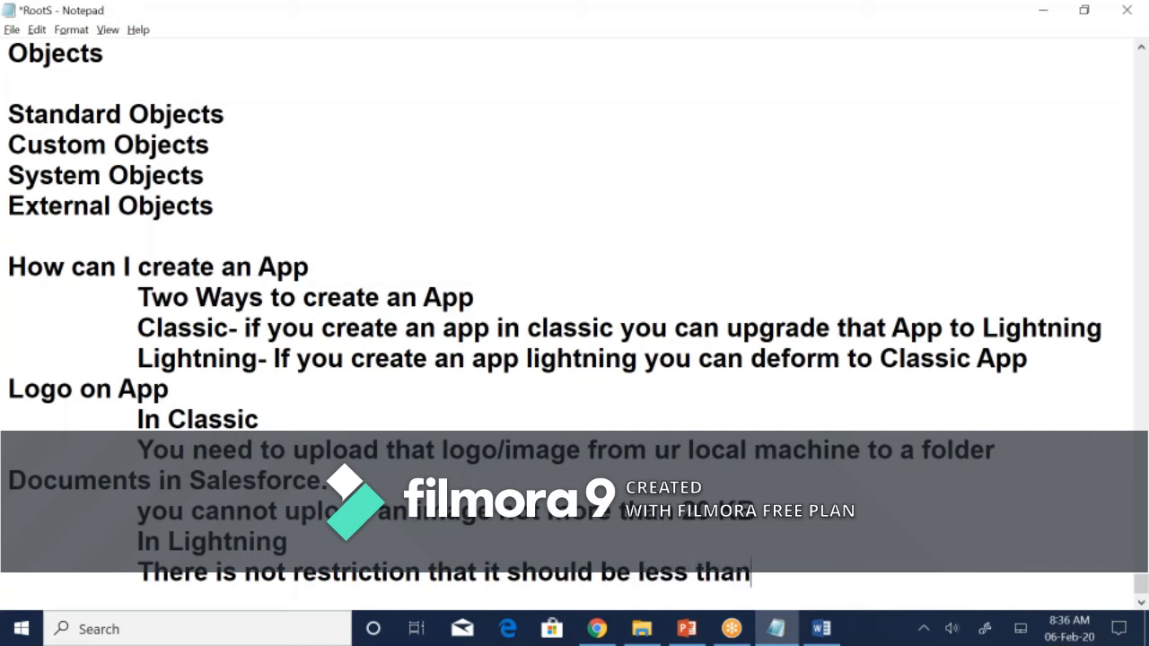
{"action": "type", "text": " 20 K"}
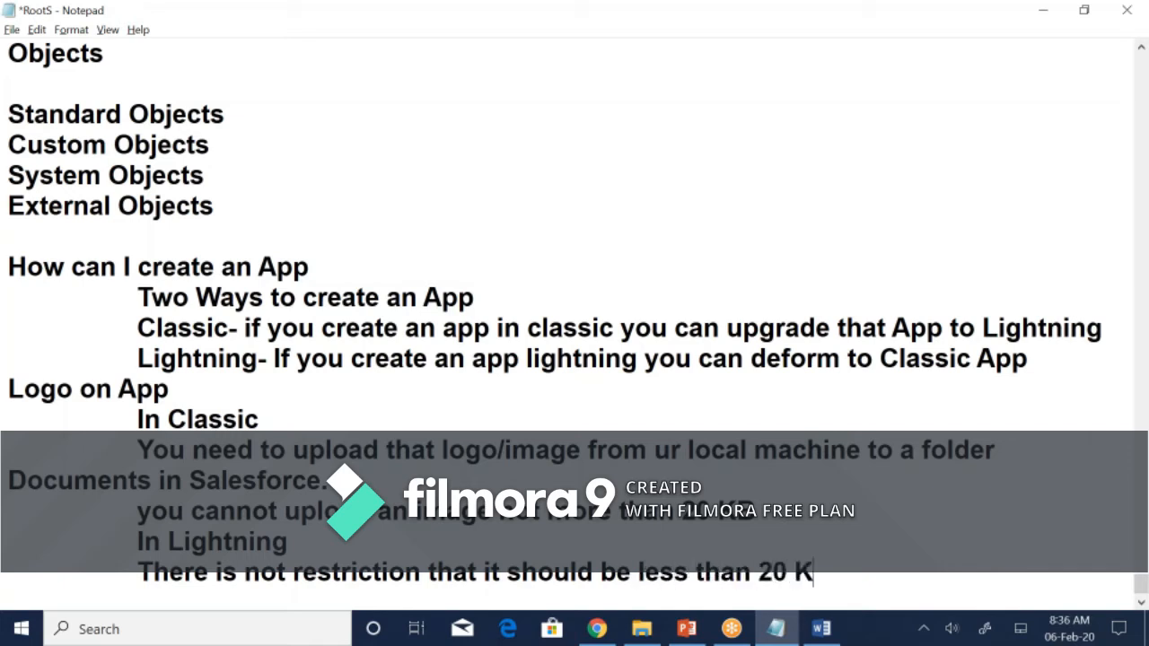
{"action": "type", "text": "B."}
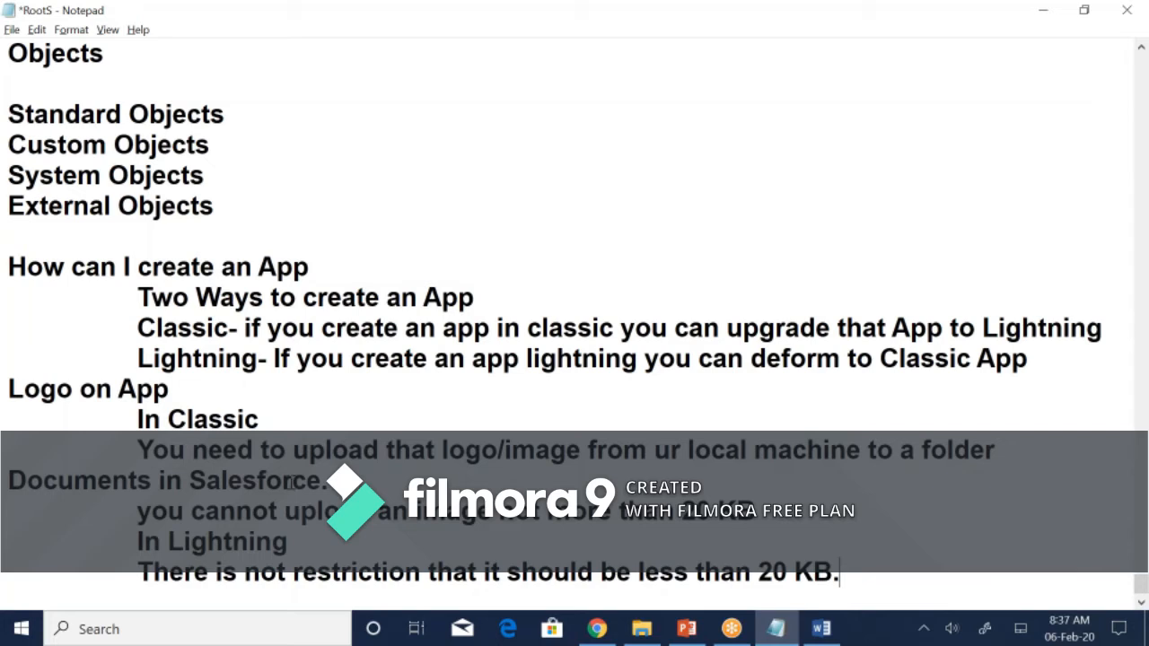
- Highlight the notes on upgrading a Classic app and converting a Lightning app, from "in classic" through "Classic App"
{"action": "left_click", "coordinate": [81, 282]}
{"action": "left_click_drag", "start_coordinate": [406, 334], "coordinate": [419, 334]}
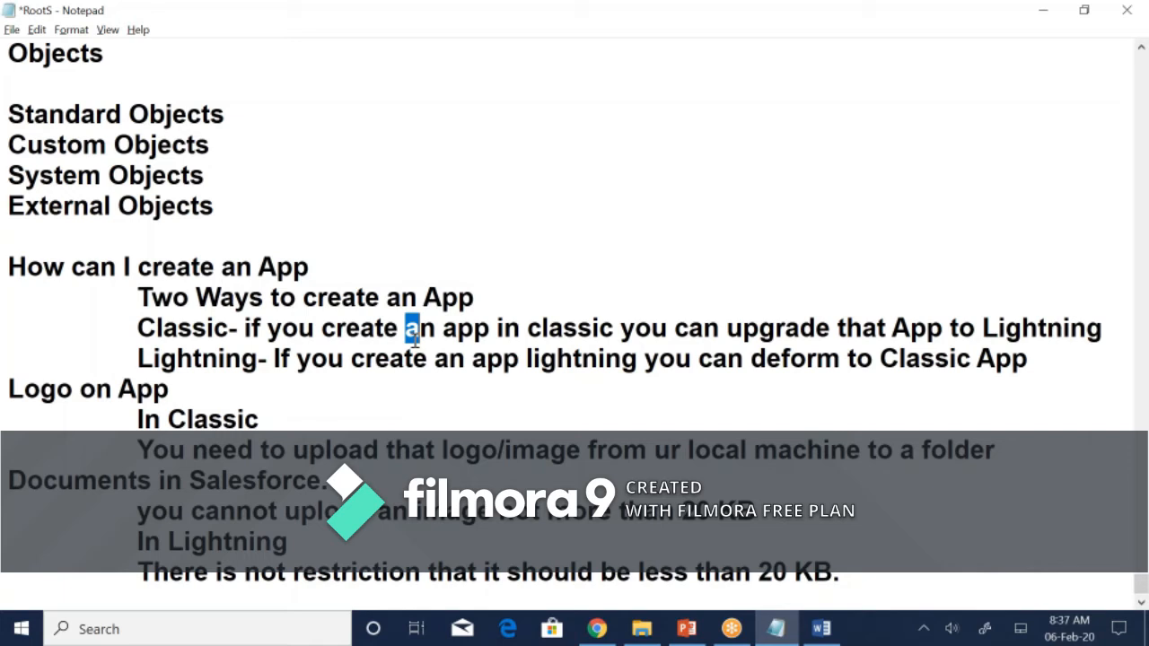
{"action": "left_click", "coordinate": [495, 330]}
{"action": "left_click_drag", "start_coordinate": [496, 334], "coordinate": [1052, 368]}
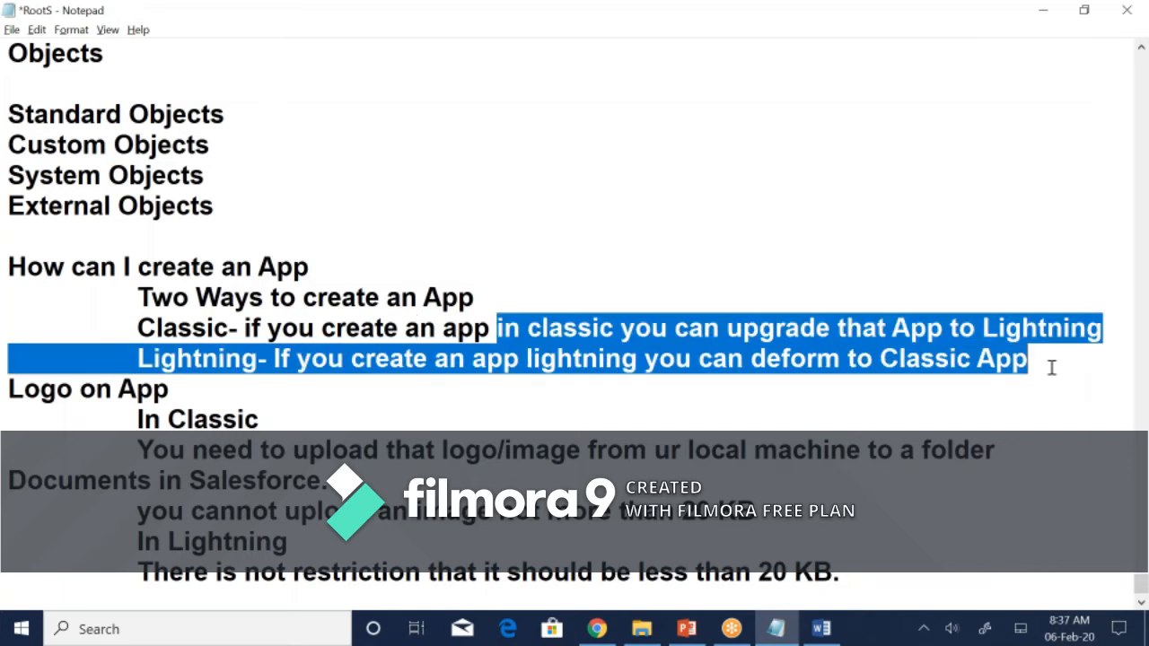
- Switch to Salesforce in Chrome, dismiss the App Launcher, and change from Lightning Experience to Salesforce Classic
{"action": "left_click", "coordinate": [605, 633]}
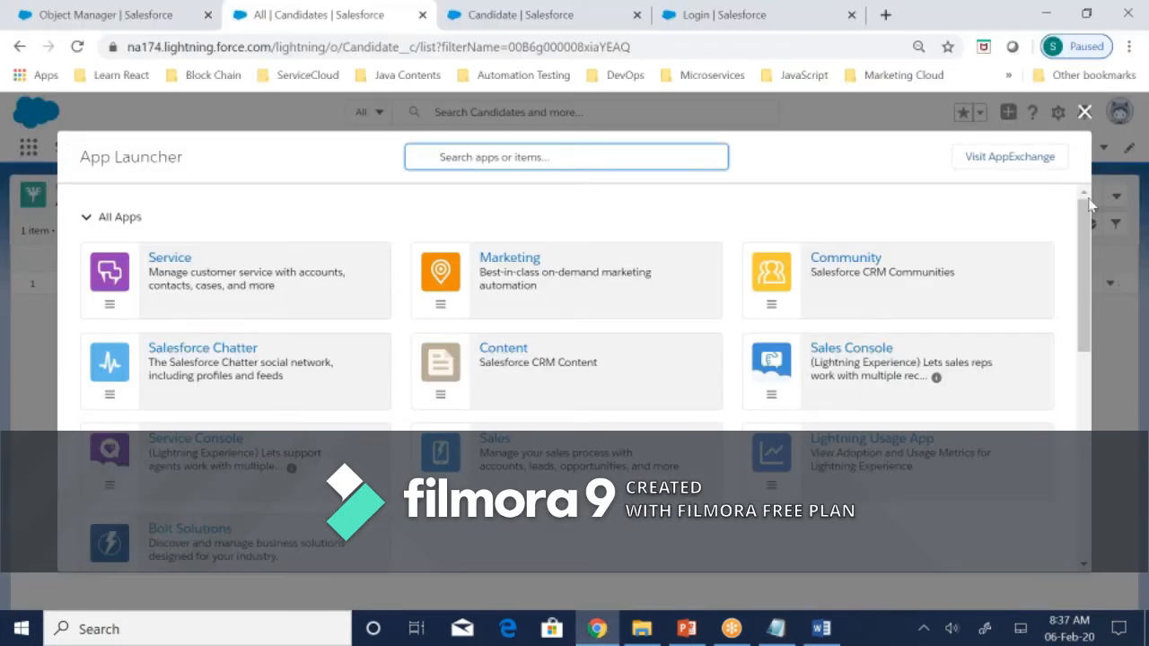
{"action": "left_click", "coordinate": [1084, 111]}
{"action": "left_click", "coordinate": [1120, 111]}
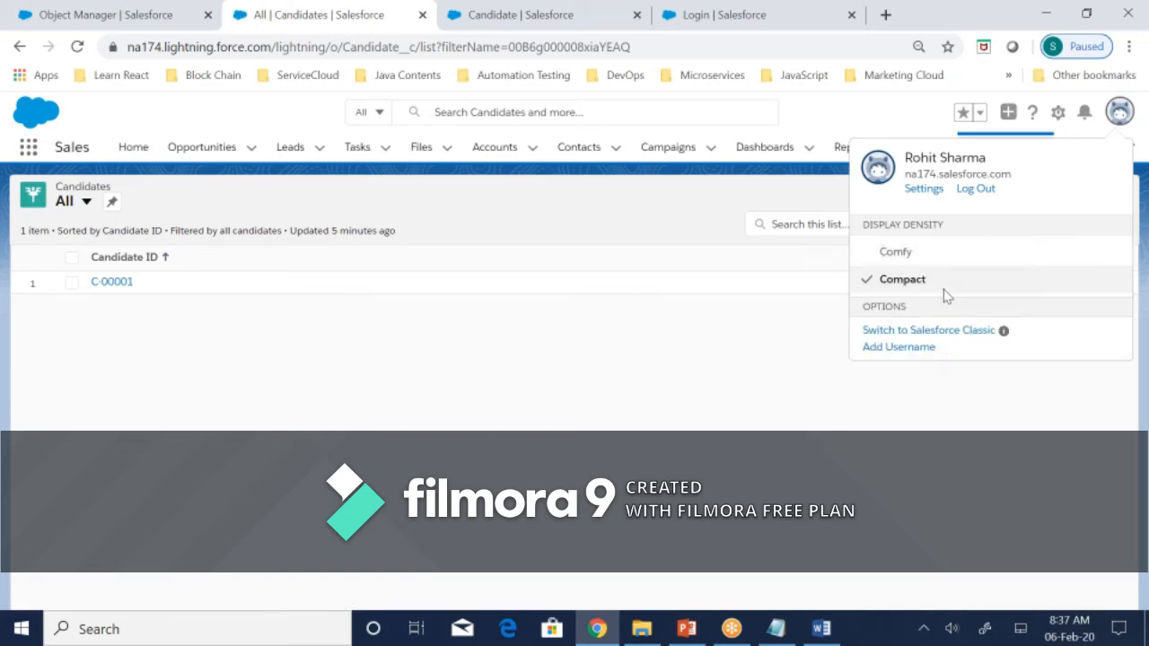
{"action": "left_click", "coordinate": [975, 340]}
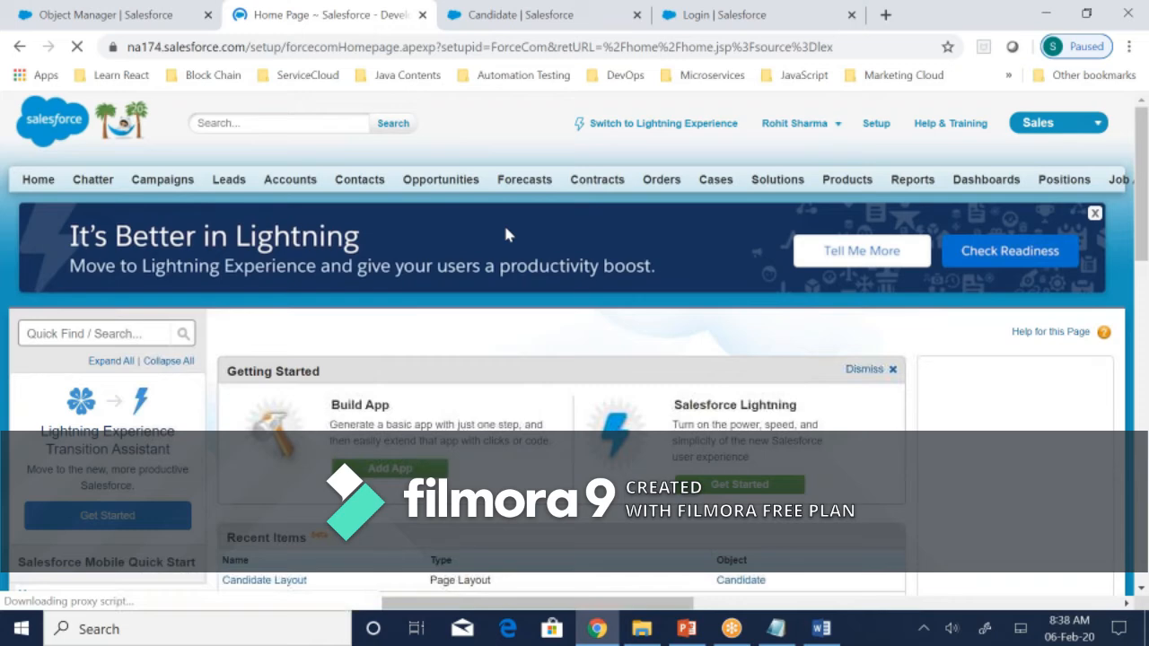
- Open the Apps page from the Create section of Salesforce Classic Setup
{"action": "scroll", "coordinate": [210, 443], "scroll_direction": "down", "scroll_amount": 1}
{"action": "scroll", "coordinate": [210, 444], "scroll_direction": "down", "scroll_amount": 5}
{"action": "scroll", "coordinate": [22, 251], "scroll_direction": "down", "scroll_amount": 5}
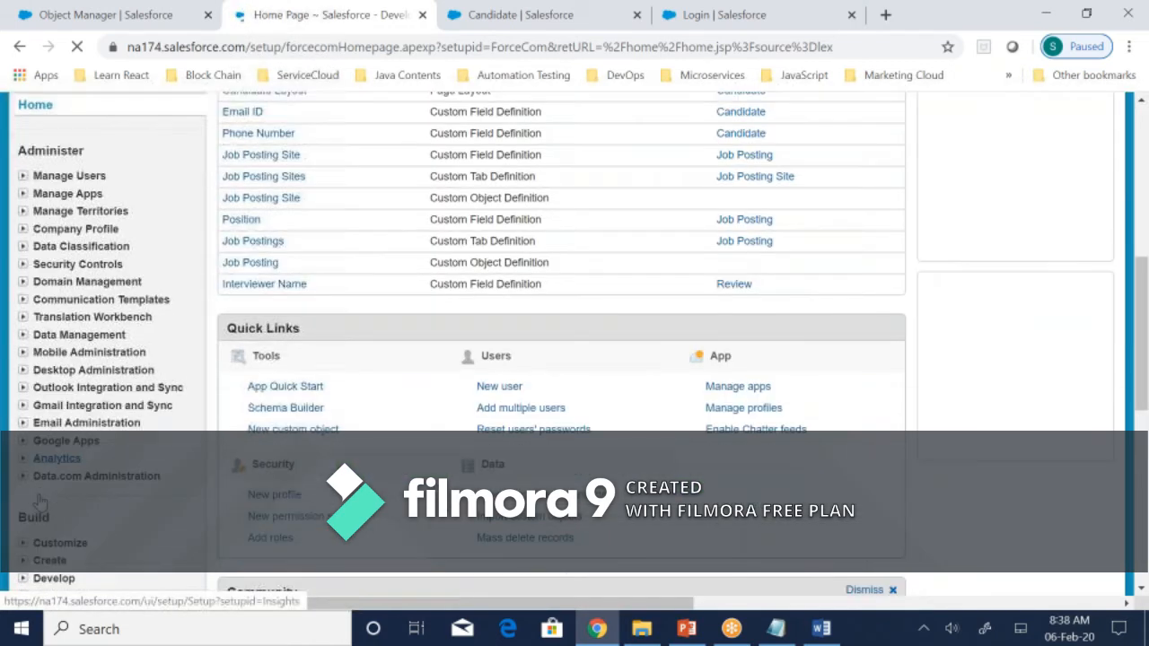
{"action": "left_click", "coordinate": [23, 244]}
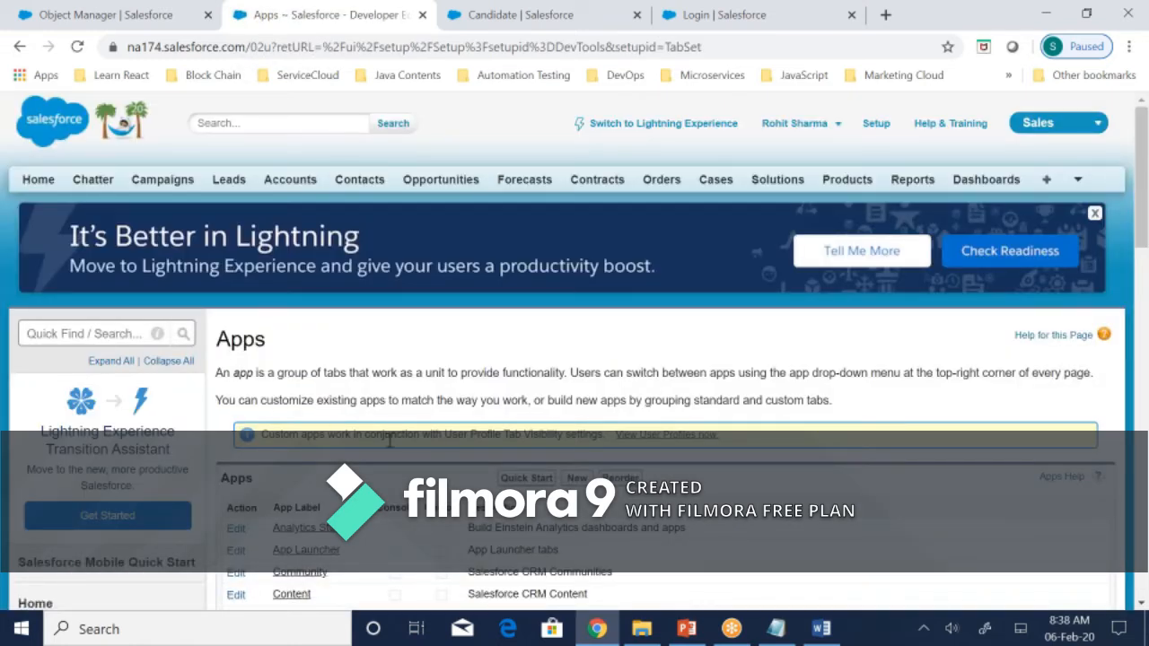
- Start a new app of type Custom app and proceed to its details
{"action": "scroll", "coordinate": [399, 457], "scroll_direction": "down", "scroll_amount": 4}
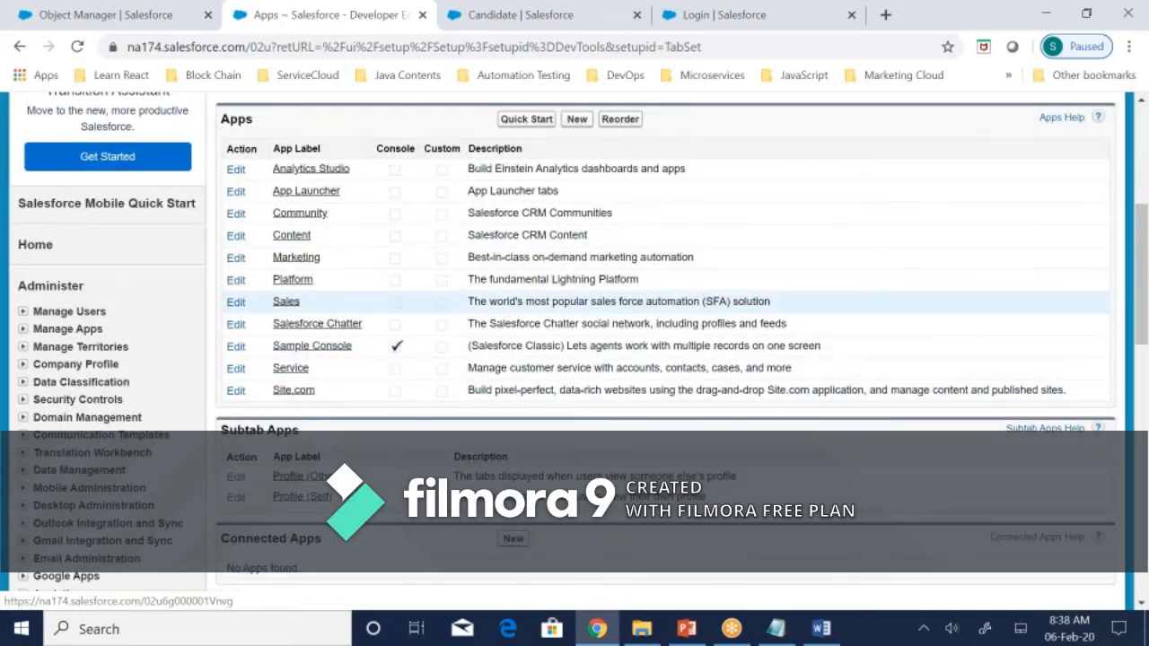
{"action": "left_click", "coordinate": [577, 120]}
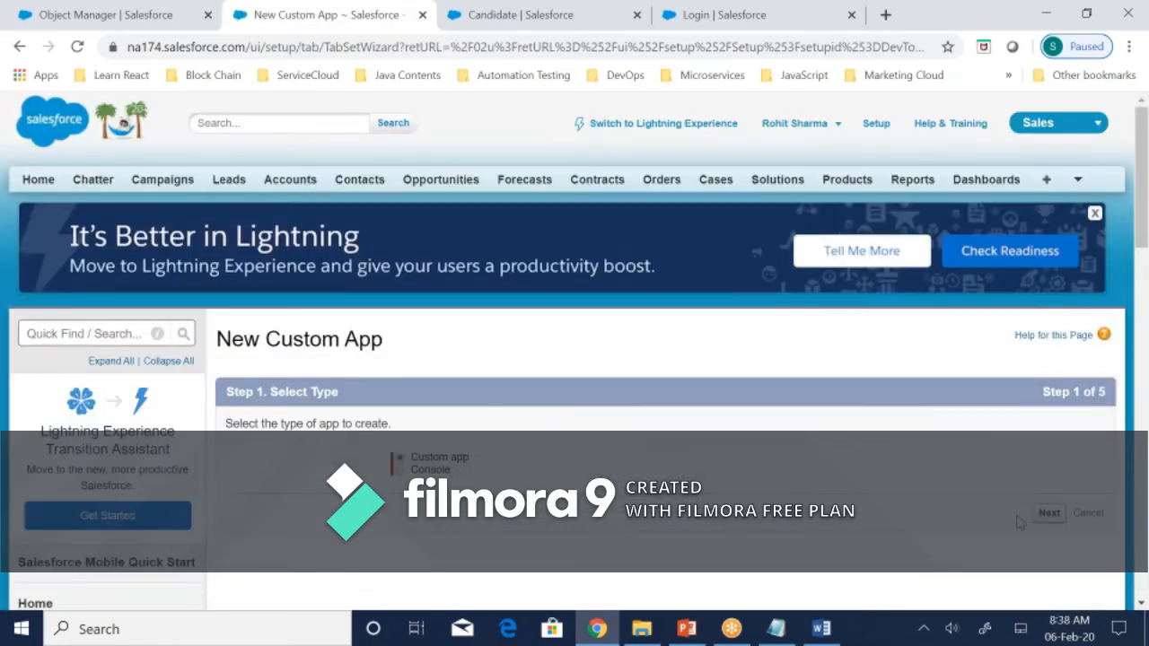
{"action": "left_click", "coordinate": [1047, 515]}
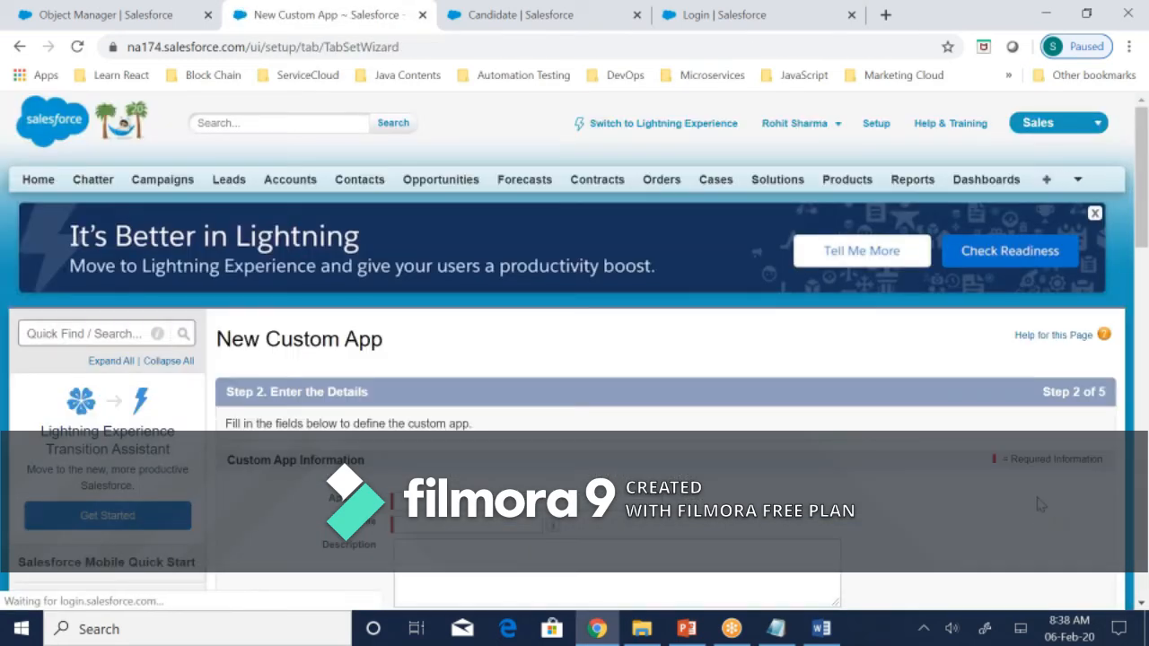
- Set the app label to "Recruitment Application", keep the app name Recruitment_Application, and proceed to the logo step
{"action": "scroll", "coordinate": [1027, 492], "scroll_direction": "down", "scroll_amount": 3}
{"action": "left_click", "coordinate": [545, 231]}
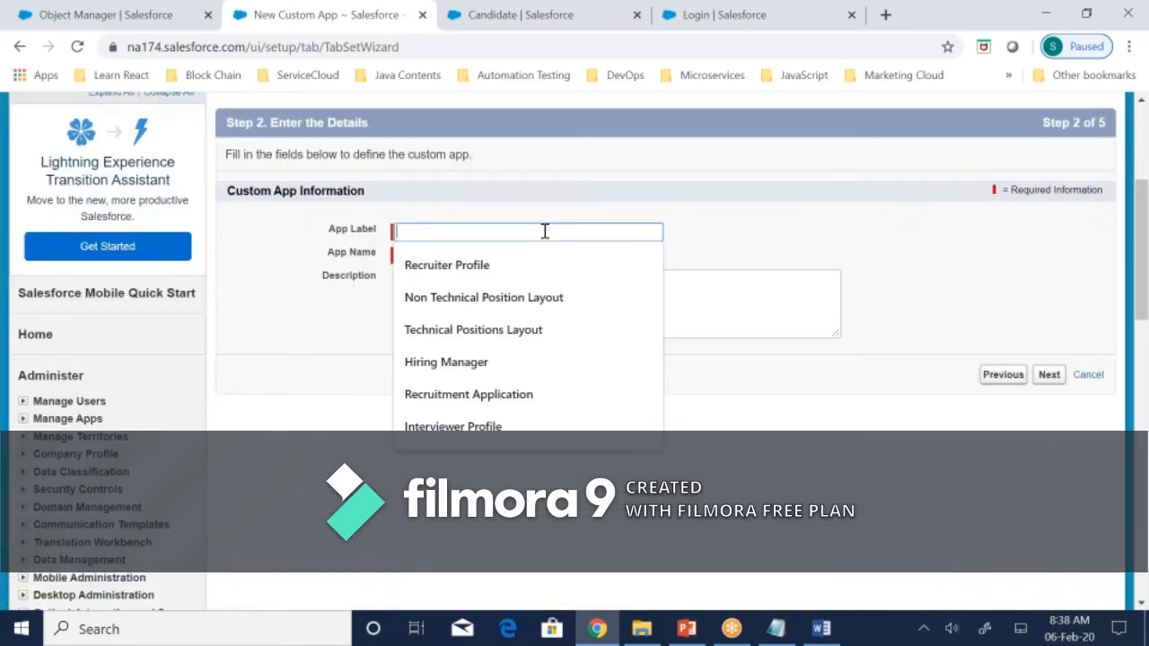
{"action": "type", "text": "New Recr"}
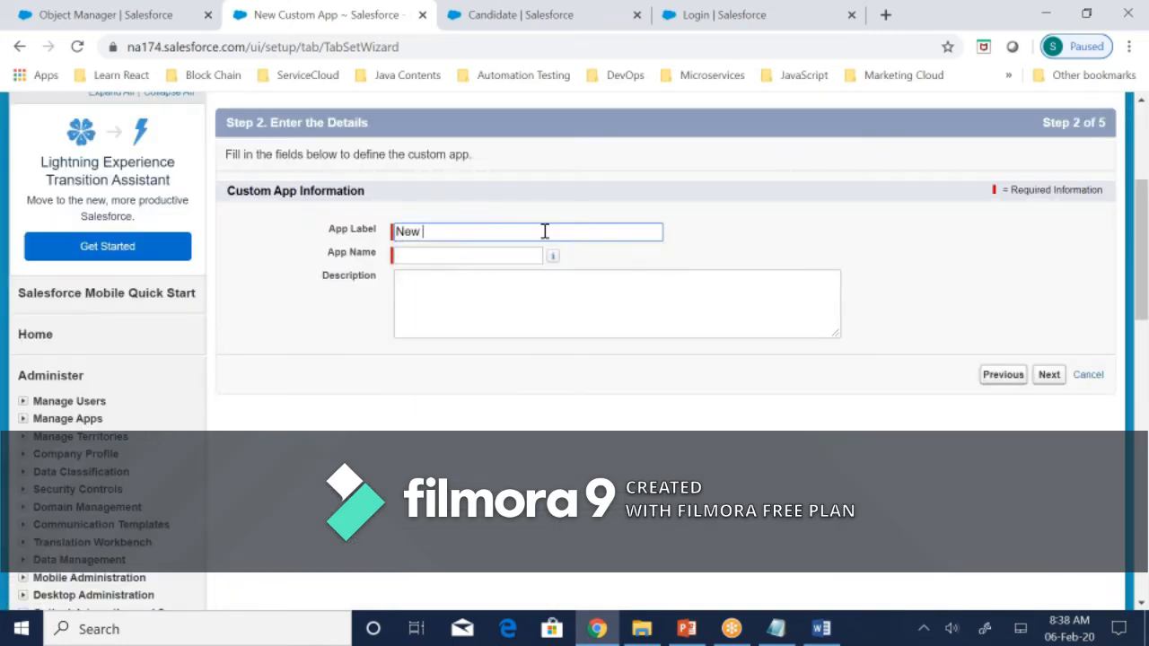
{"action": "key", "text": "BackSpace"}
{"action": "key", "text": "BackSpace"}
{"action": "key", "text": "BackSpace"}
{"action": "key", "text": "BackSpace"}
{"action": "key", "text": "BackSpace"}
{"action": "key", "text": "BackSpace"}
{"action": "key", "text": "BackSpace"}
{"action": "key", "text": "BackSpace"}
{"action": "type", "text": "Recrui"}
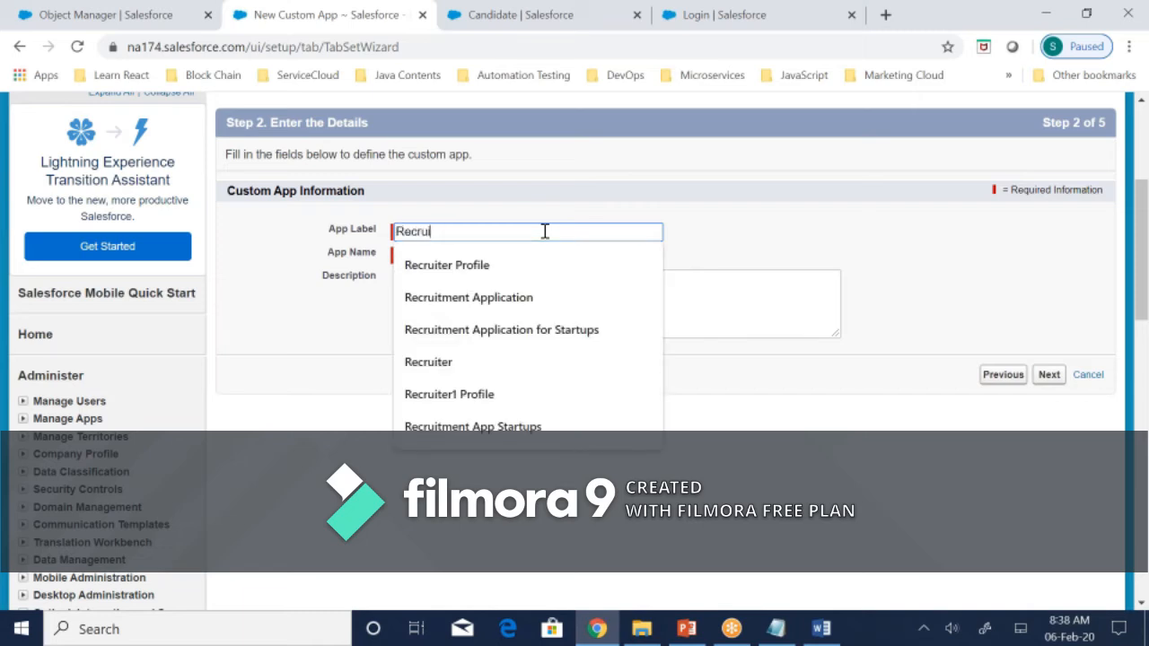
{"action": "type", "text": "tment Application"}
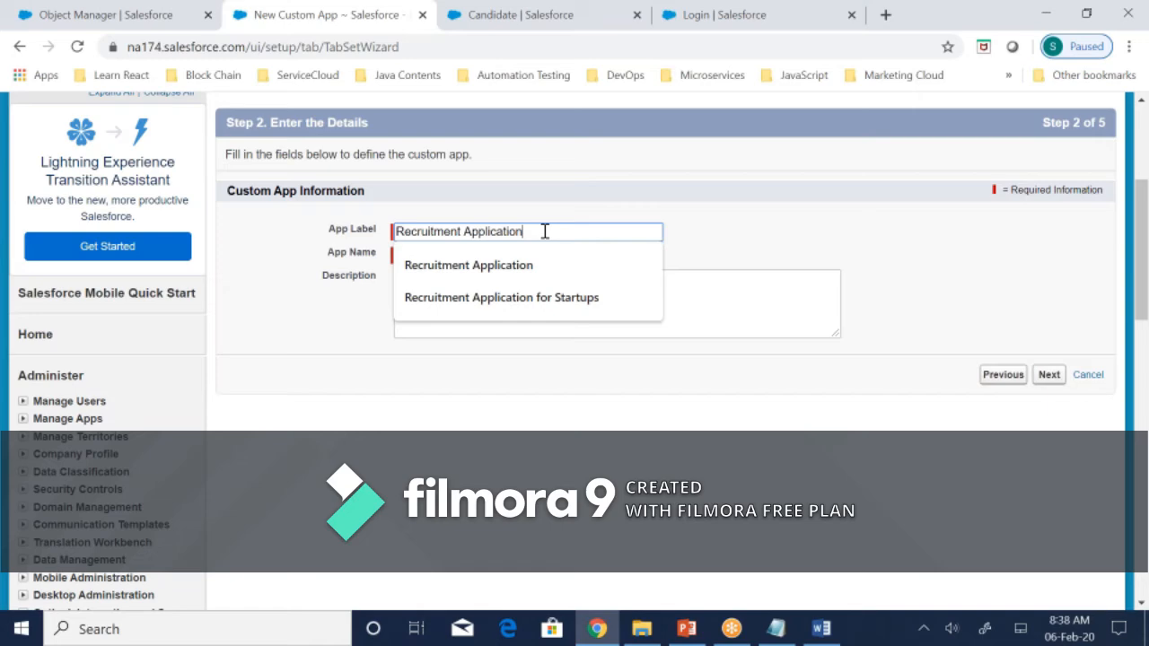
{"action": "key", "text": "Tab"}
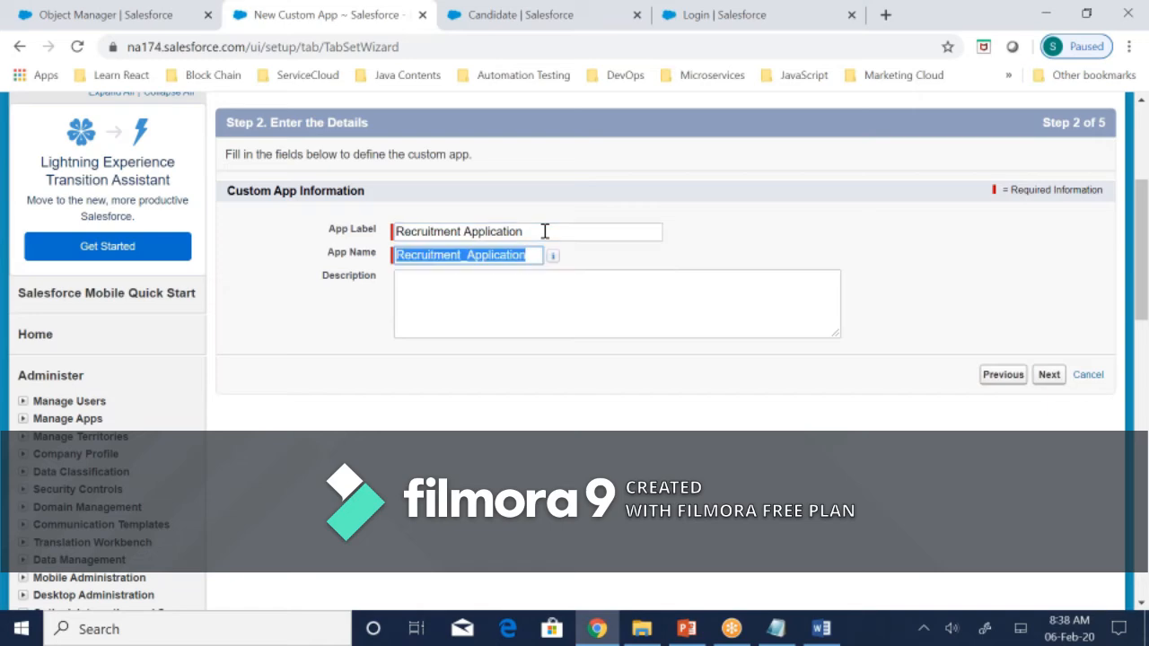
{"action": "left_click", "coordinate": [1052, 377]}
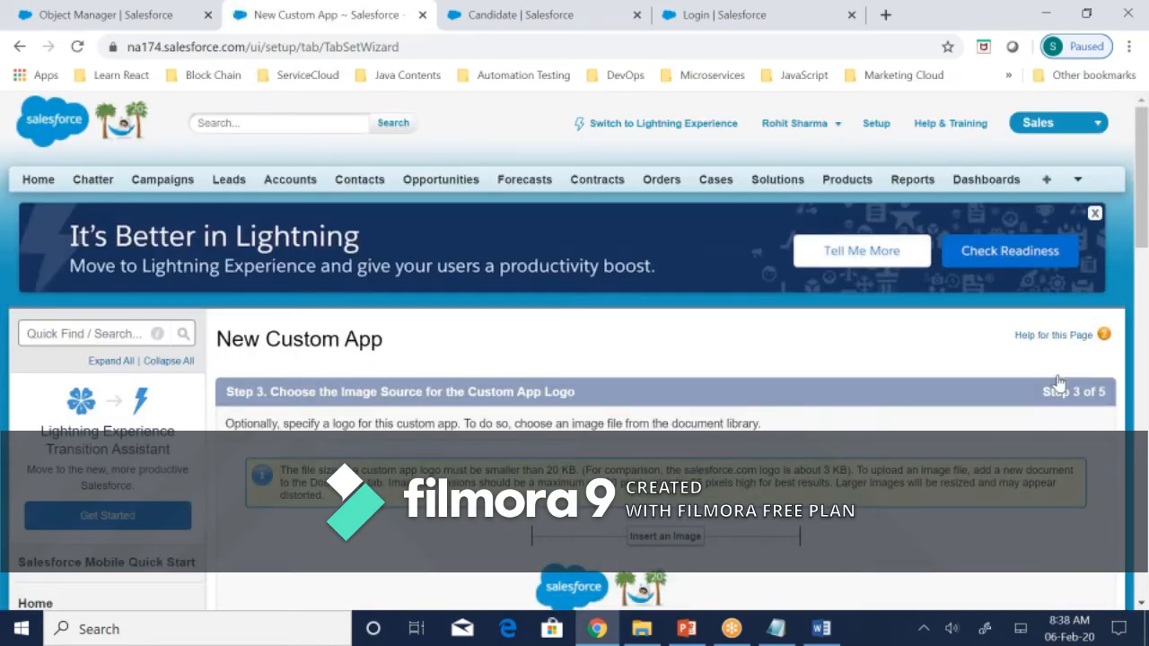
- Review the custom app logo requirements and check them against the logo notes in Notepad, returning to Chrome
{"action": "scroll", "coordinate": [1058, 383], "scroll_direction": "down", "scroll_amount": 3}
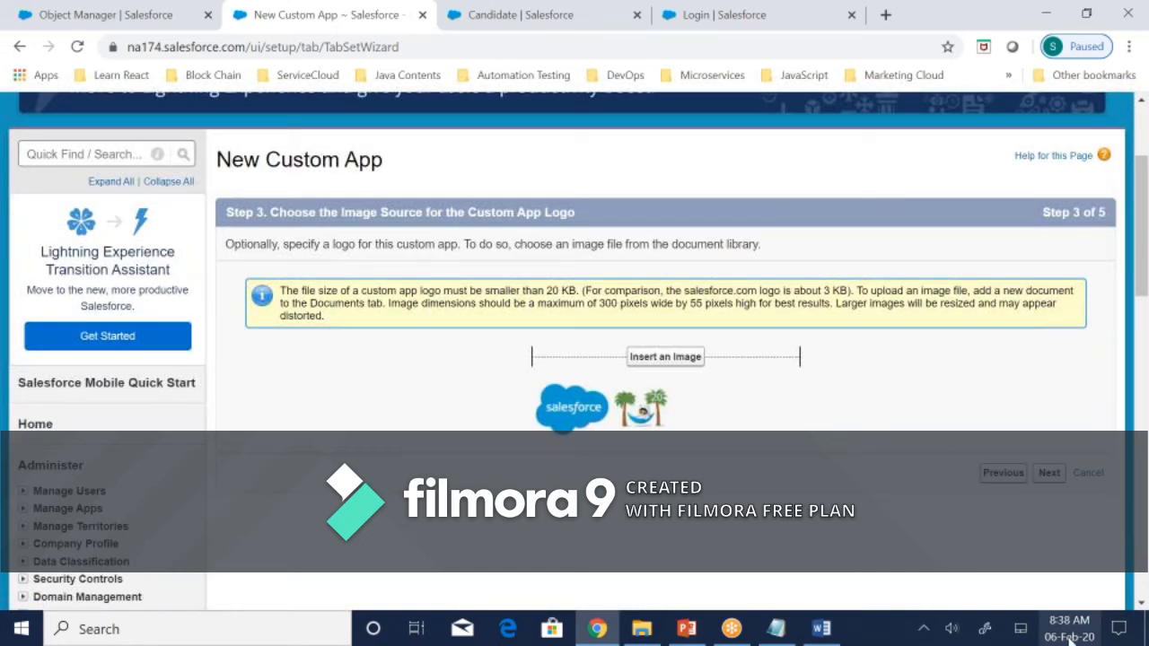
{"action": "left_click", "coordinate": [1146, 639]}
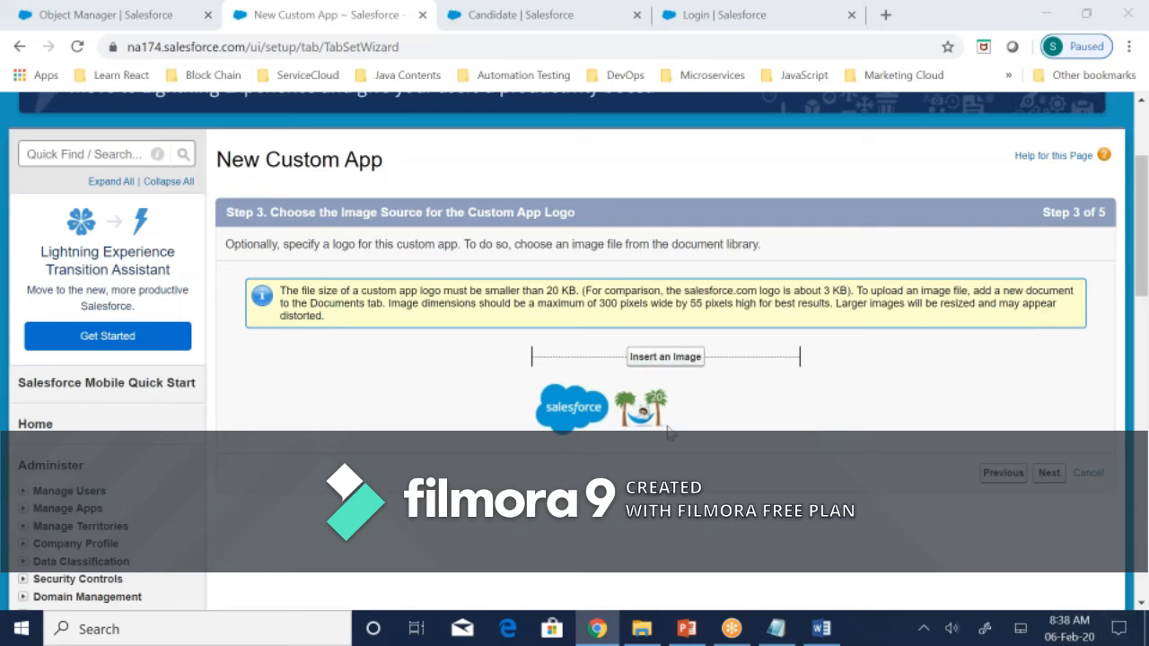
{"action": "left_click", "coordinate": [777, 631]}
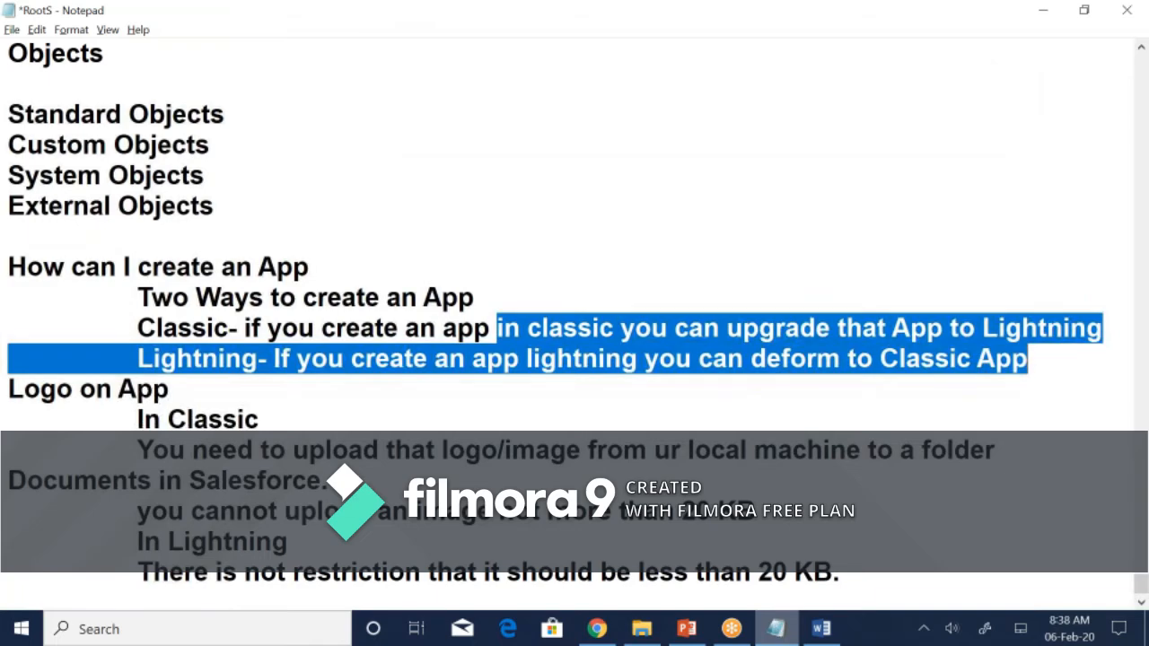
{"action": "left_click", "coordinate": [601, 629]}
- Open the logo image picker, examine its file location choices and file size limit, and close it
{"action": "left_click", "coordinate": [660, 359]}
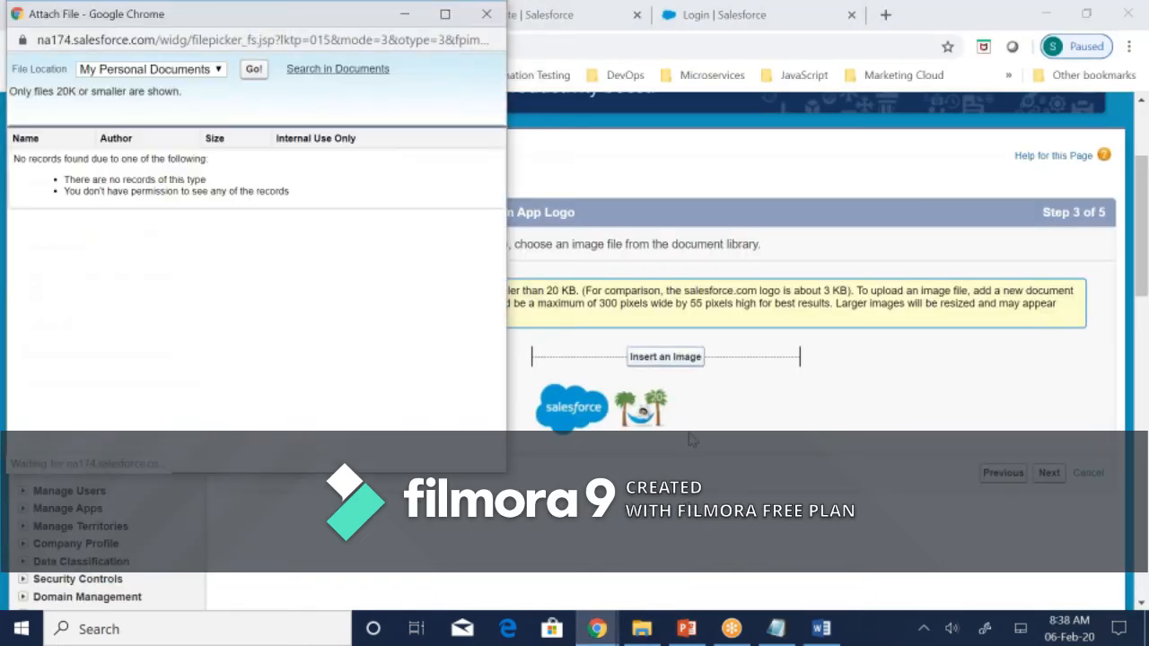
{"action": "left_click", "coordinate": [185, 72]}
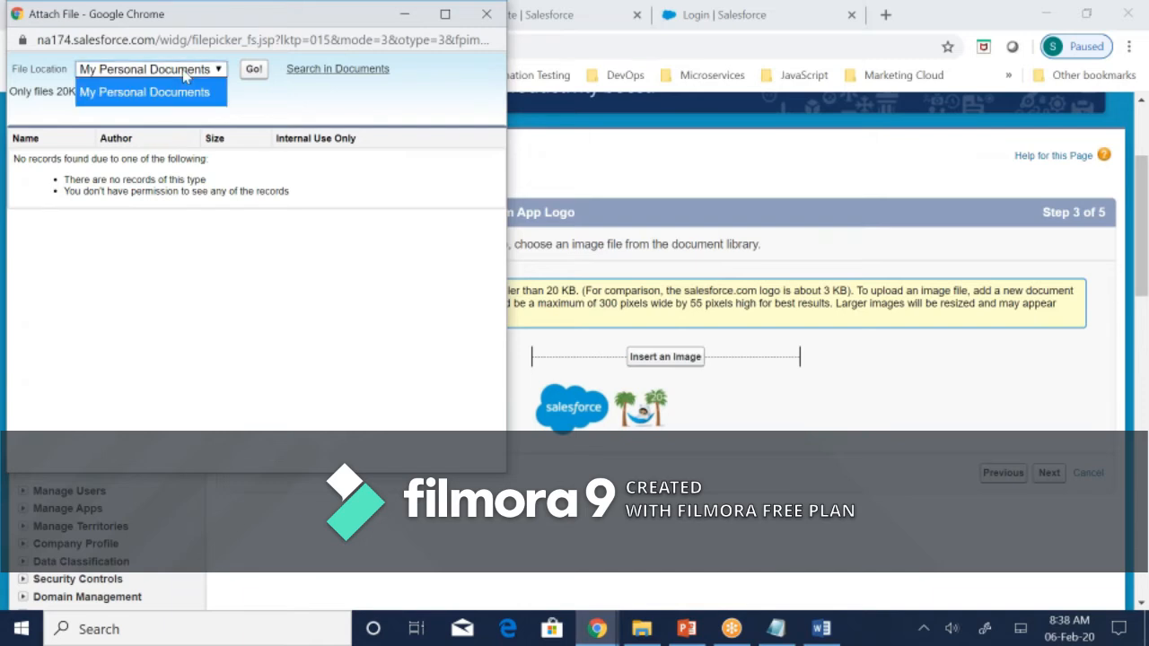
{"action": "left_click", "coordinate": [184, 73]}
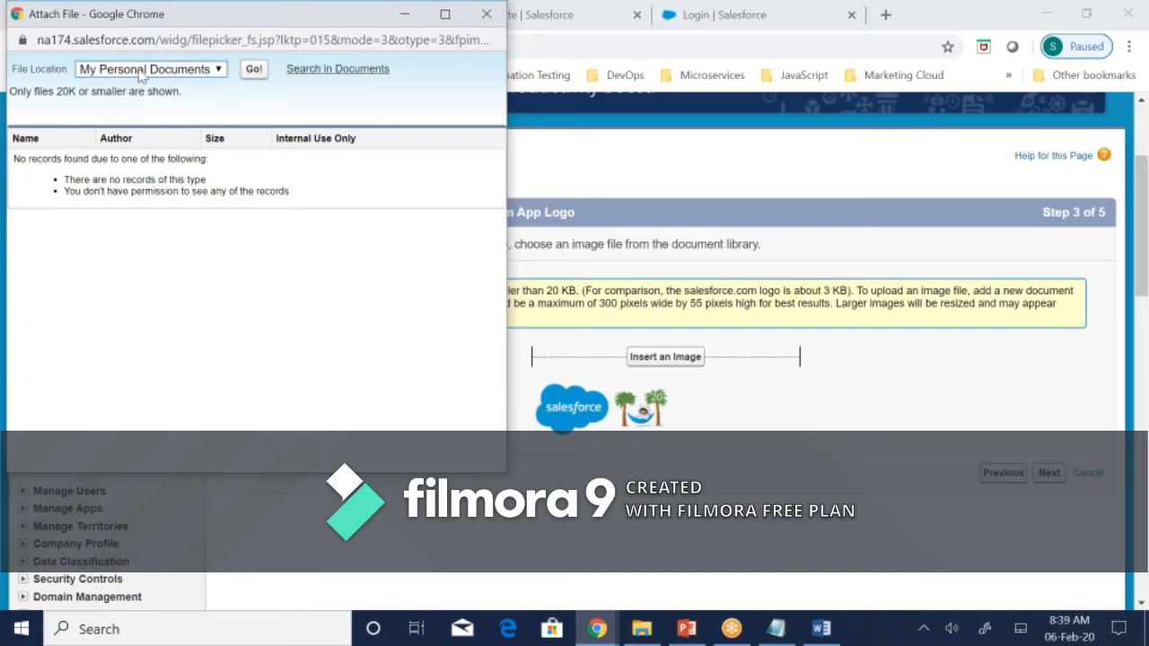
{"action": "left_click_drag", "start_coordinate": [35, 91], "coordinate": [182, 94]}
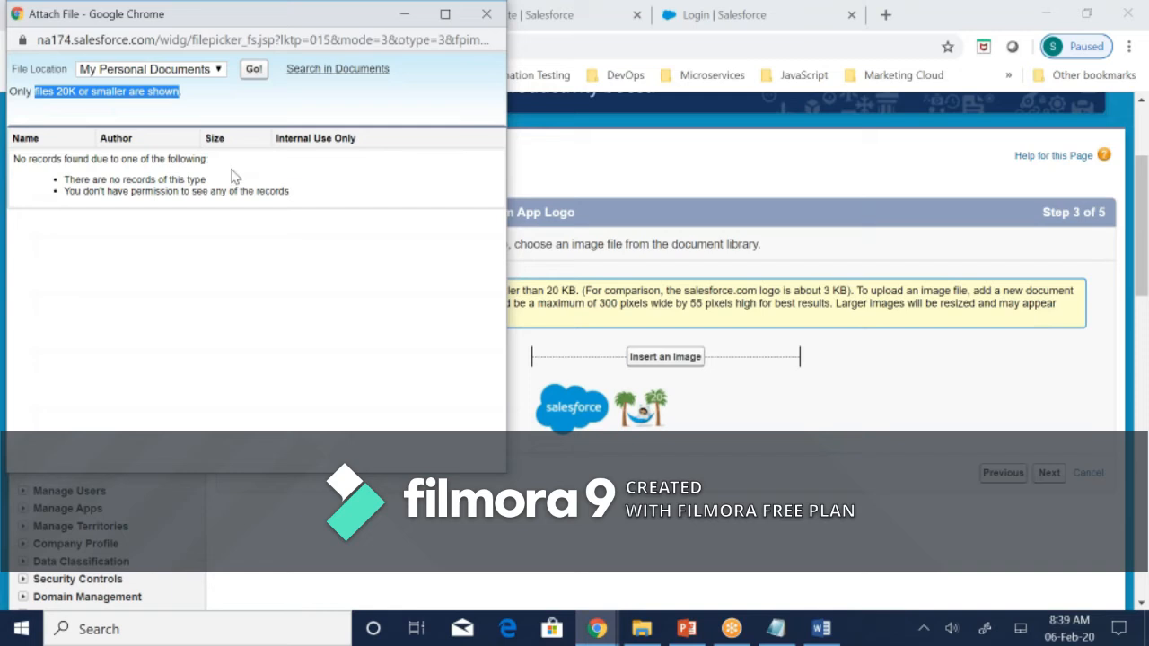
{"action": "left_click_drag", "start_coordinate": [270, 27], "coordinate": [279, 78]}
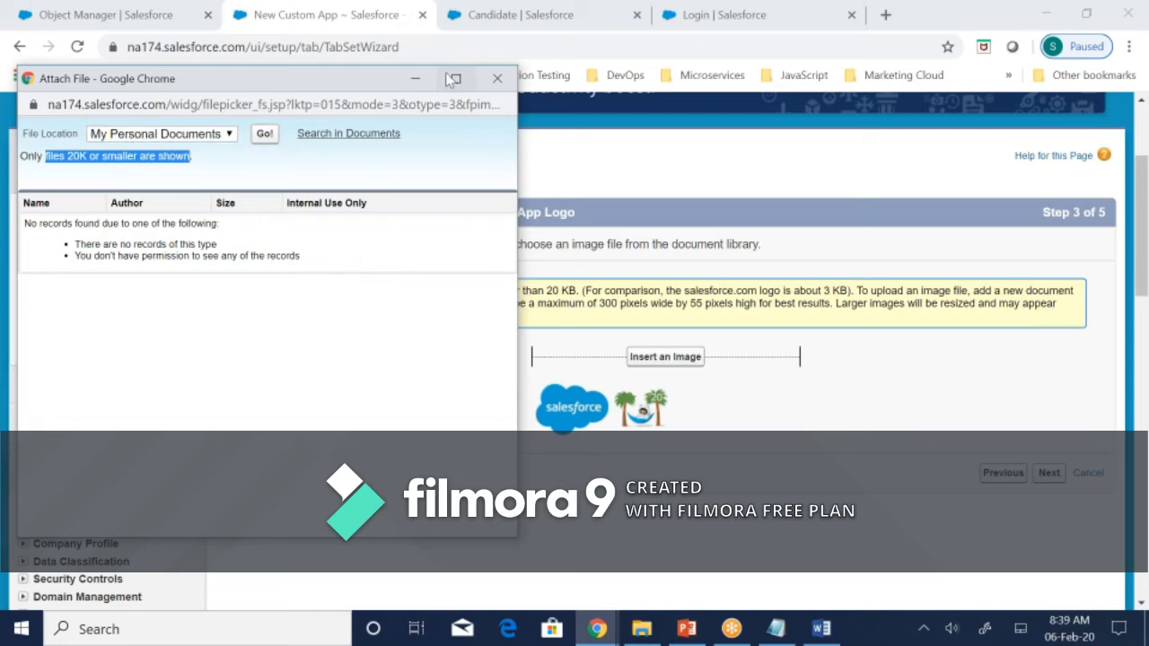
{"action": "left_click", "coordinate": [497, 78]}
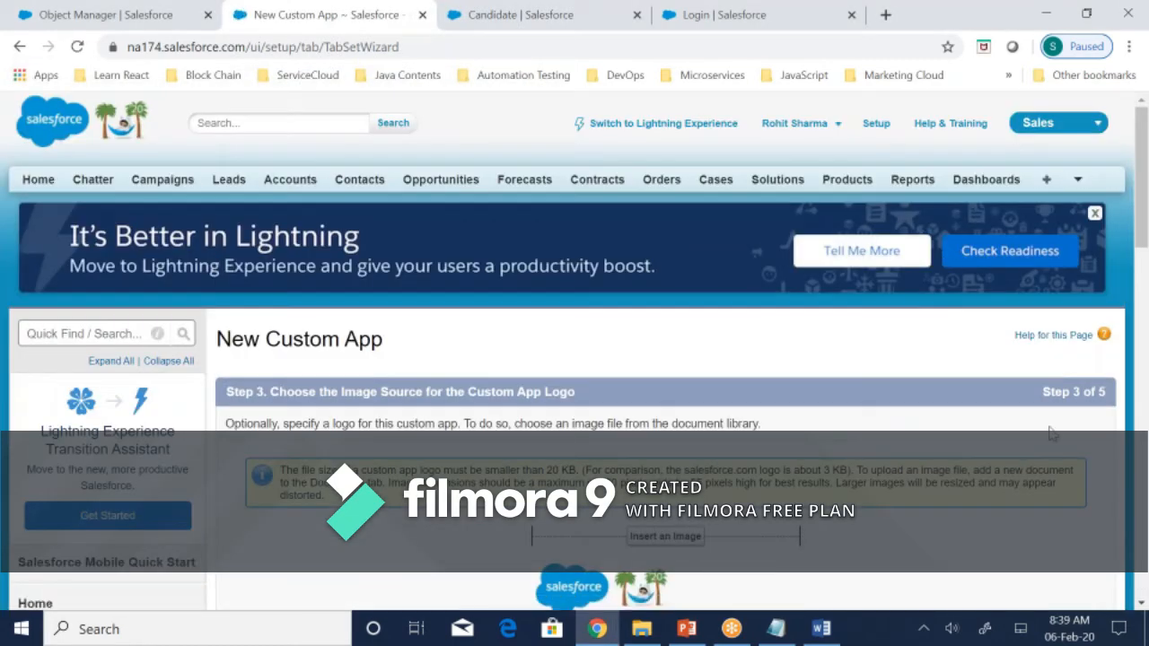
- Leave the custom app wizard and open the Documents page from the list of all tabs
{"action": "scroll", "coordinate": [1053, 434], "scroll_direction": "down", "scroll_amount": 10}
{"action": "scroll", "coordinate": [1055, 437], "scroll_direction": "up", "scroll_amount": 6}
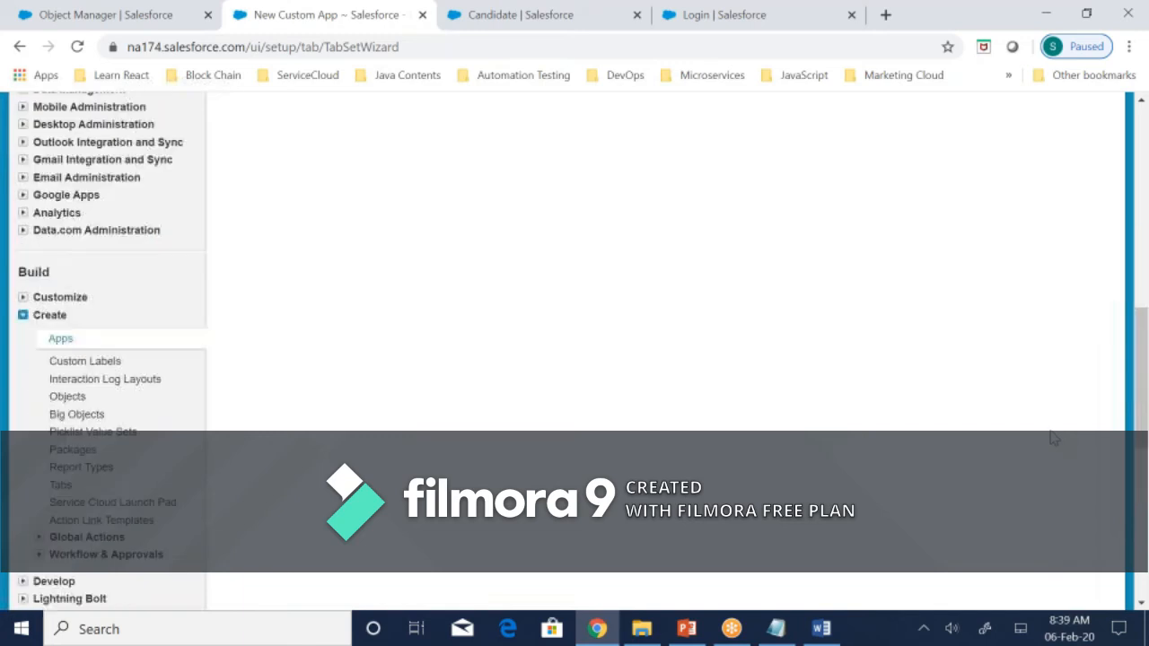
{"action": "scroll", "coordinate": [1054, 437], "scroll_direction": "up", "scroll_amount": 5}
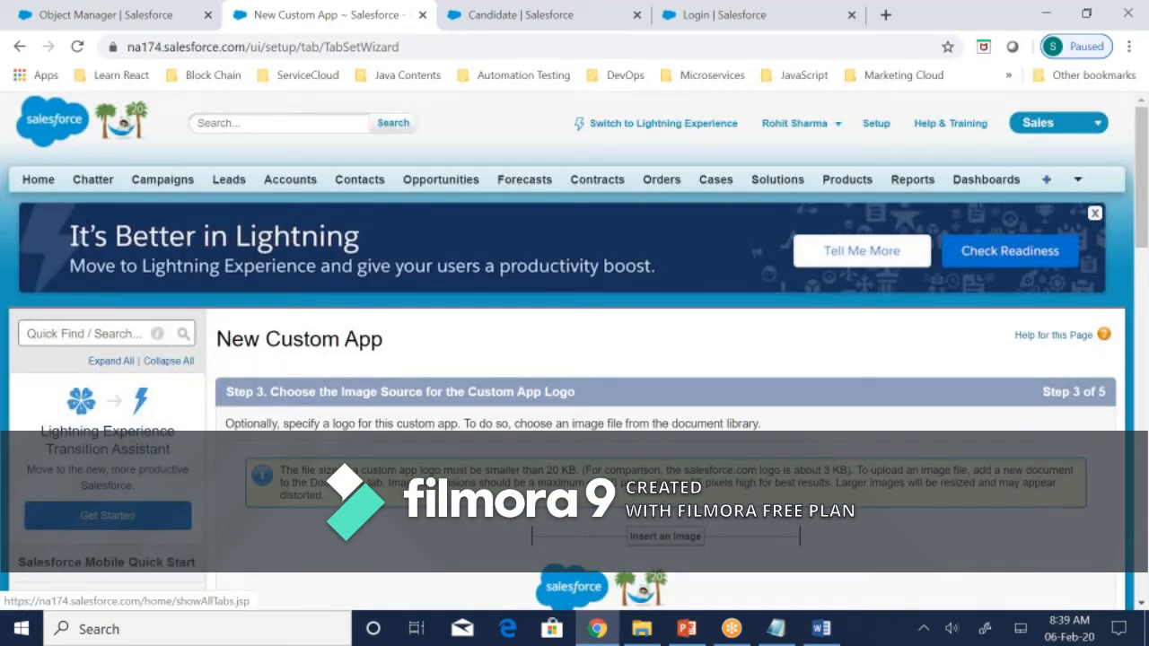
{"action": "left_click", "coordinate": [1047, 179]}
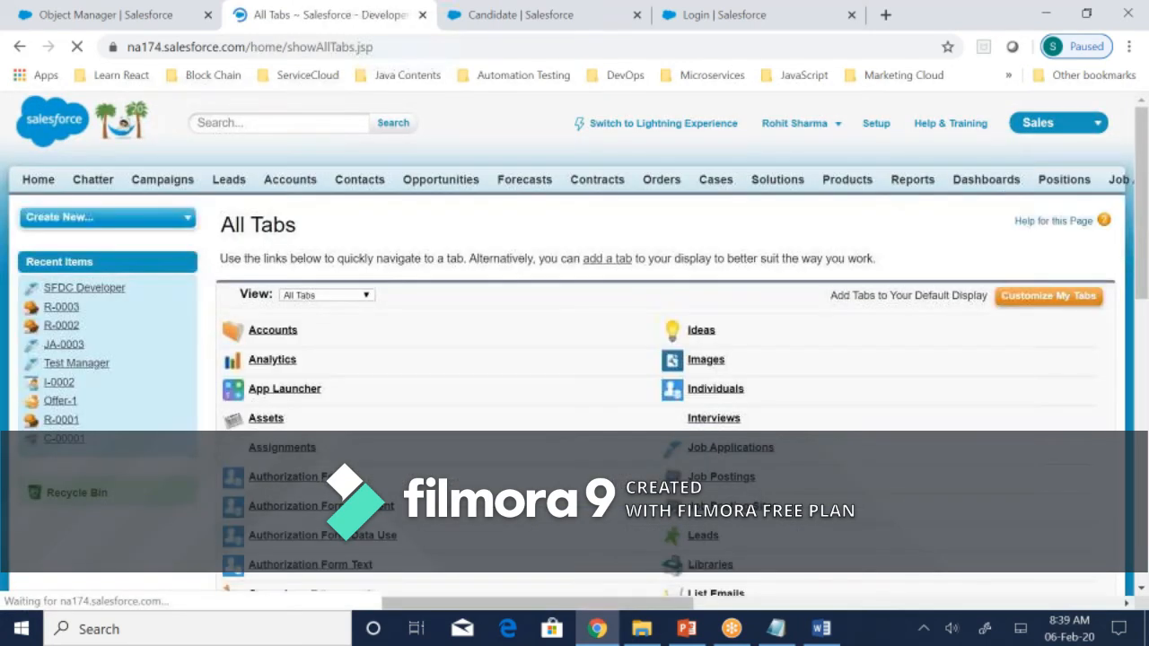
{"action": "scroll", "coordinate": [574, 359], "scroll_direction": "down", "scroll_amount": 10}
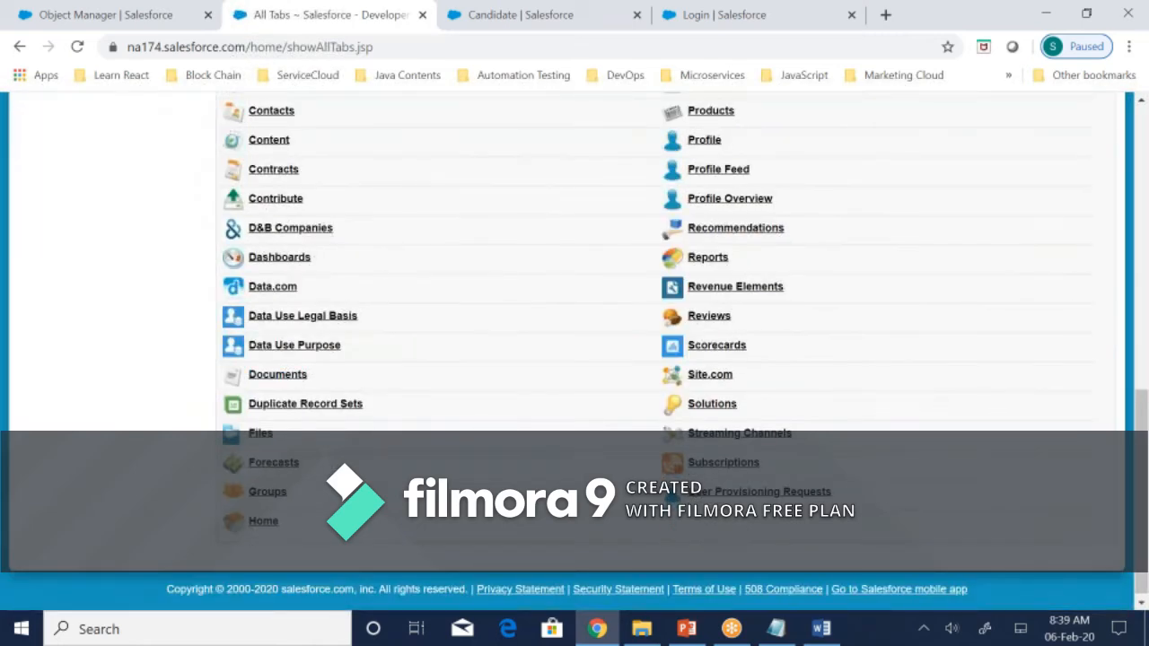
{"action": "left_click", "coordinate": [285, 377]}
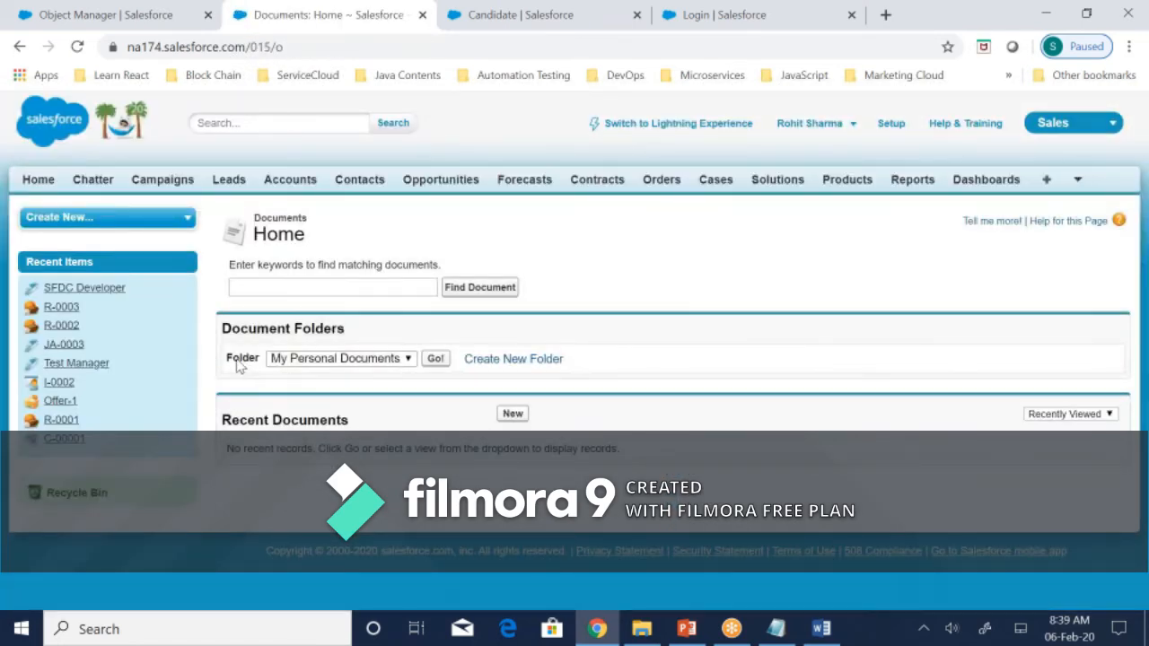
- Check which document folders are available on the Documents home page
{"action": "double_click", "coordinate": [240, 359]}
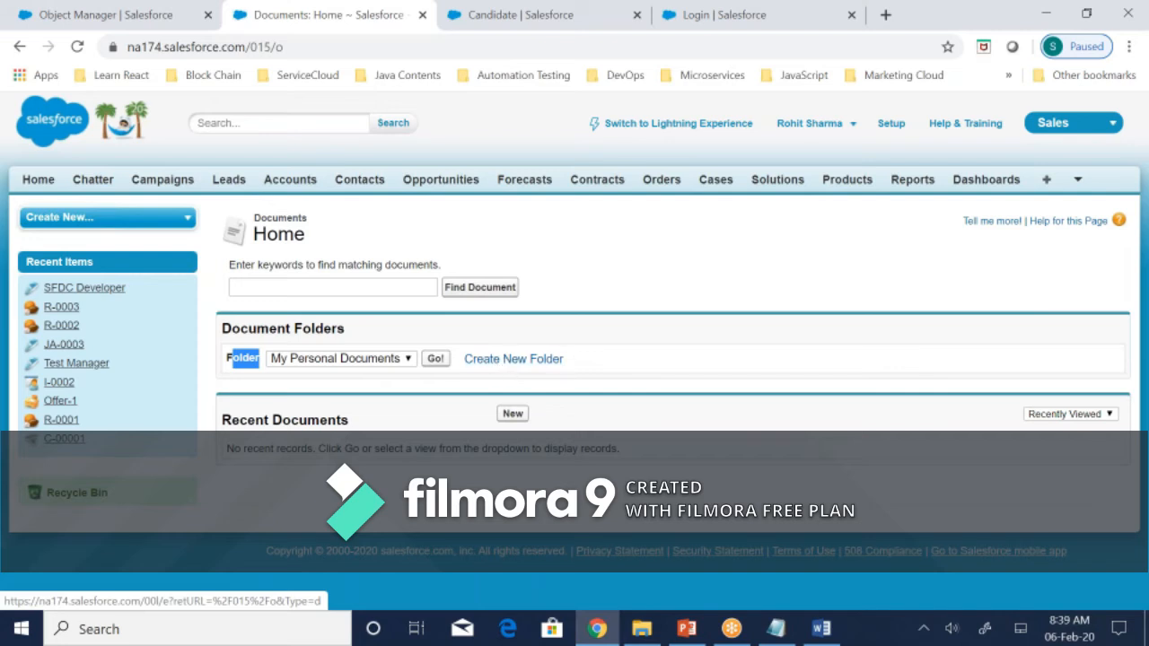
{"action": "left_click", "coordinate": [286, 363]}
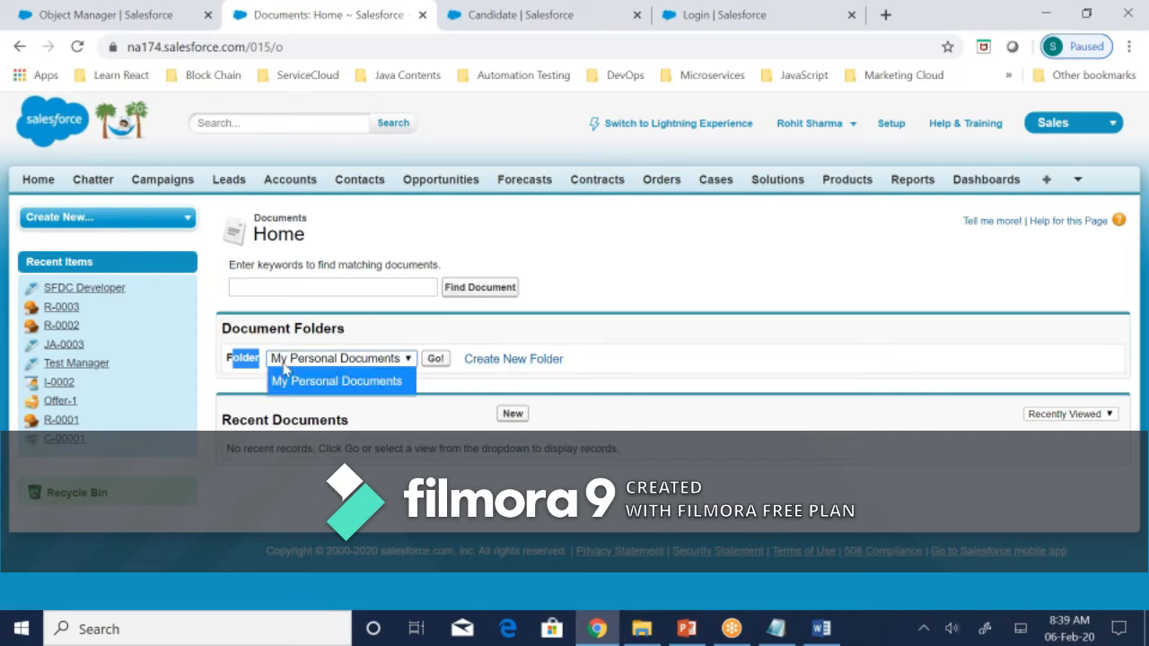
{"action": "left_click", "coordinate": [584, 387]}
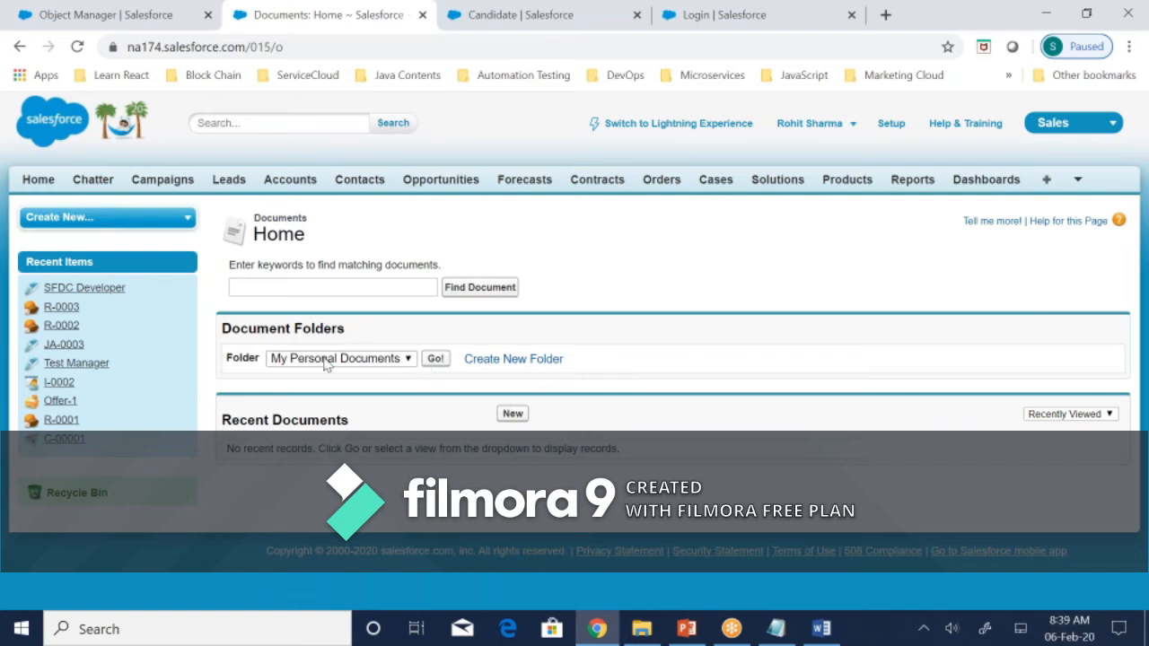
- Start a new document upload and set its document name and unique name to MyCompanyLogo
{"action": "left_click", "coordinate": [513, 414]}
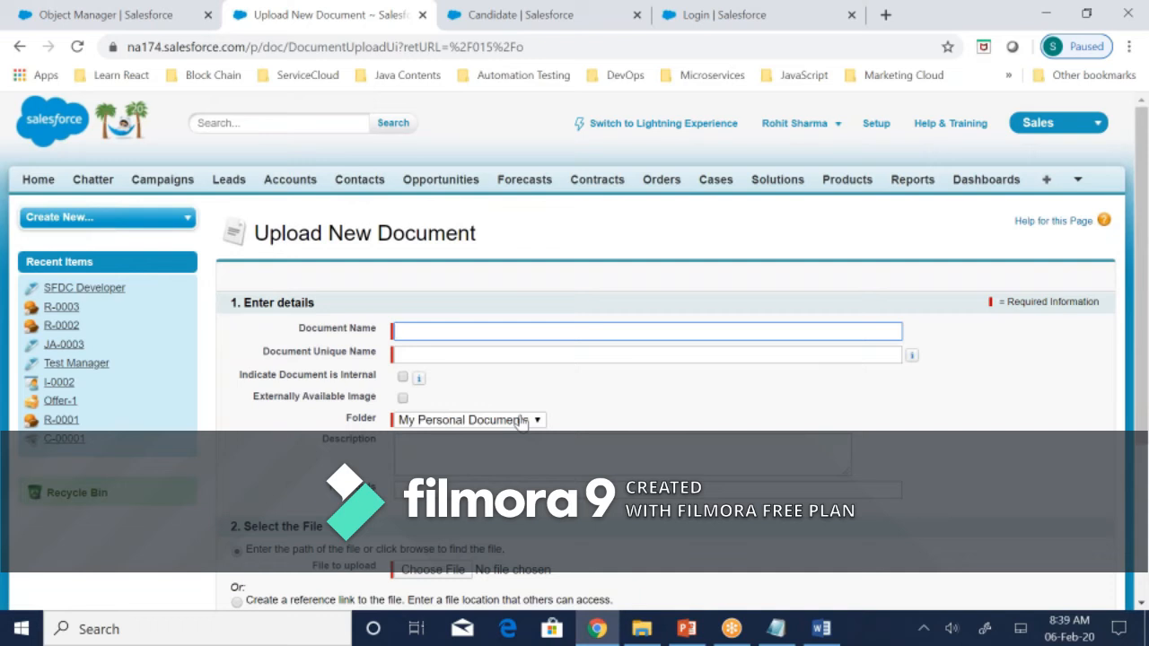
{"action": "type", "text": "No"}
{"action": "key", "text": "BackSpace"}
{"action": "key", "text": "BackSpace"}
{"action": "type", "text": "MyCom"}
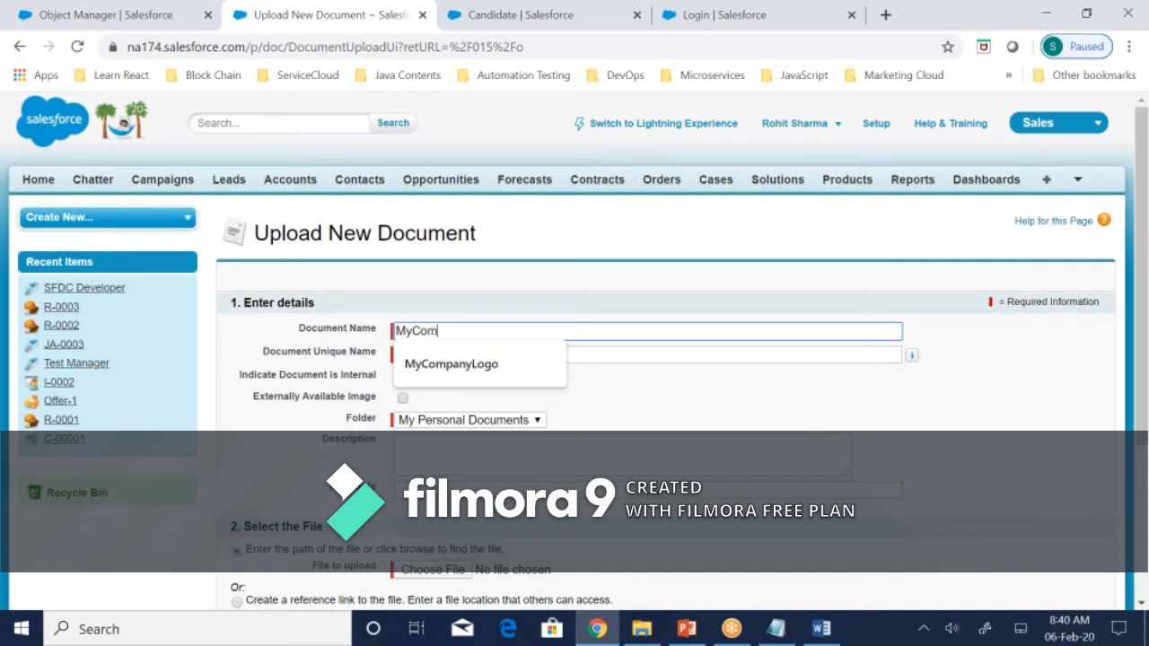
{"action": "key", "text": "Down"}
{"action": "key", "text": "Tab"}
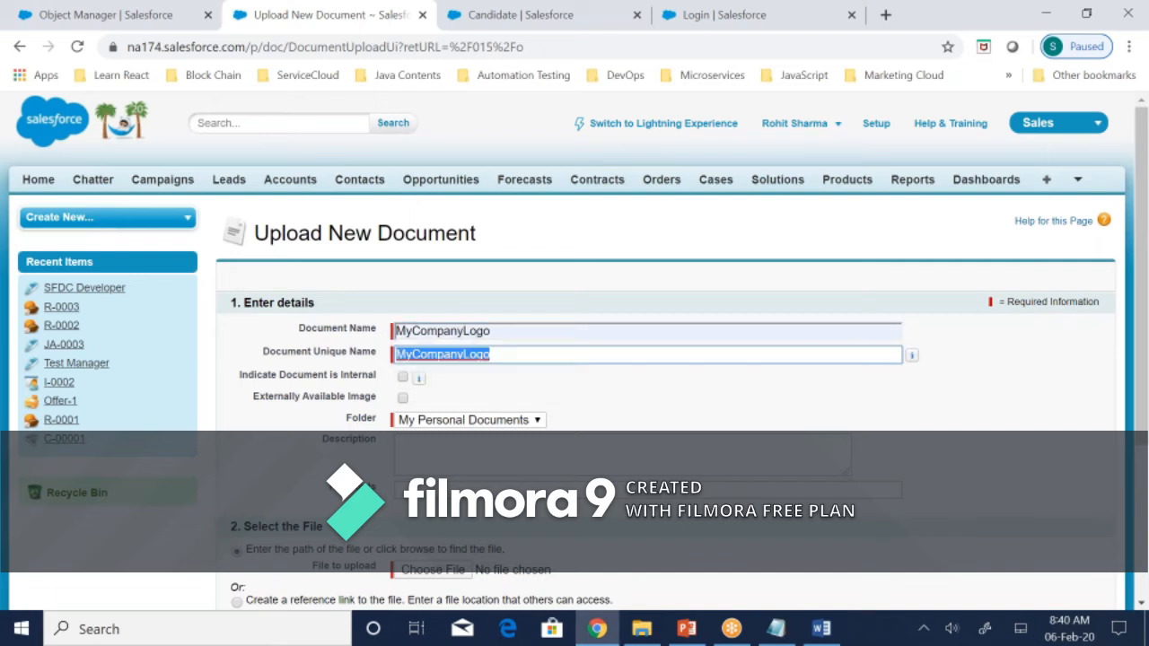
- Try the Externally Available Image option on the new document
{"action": "left_click_drag", "start_coordinate": [254, 397], "coordinate": [382, 407]}
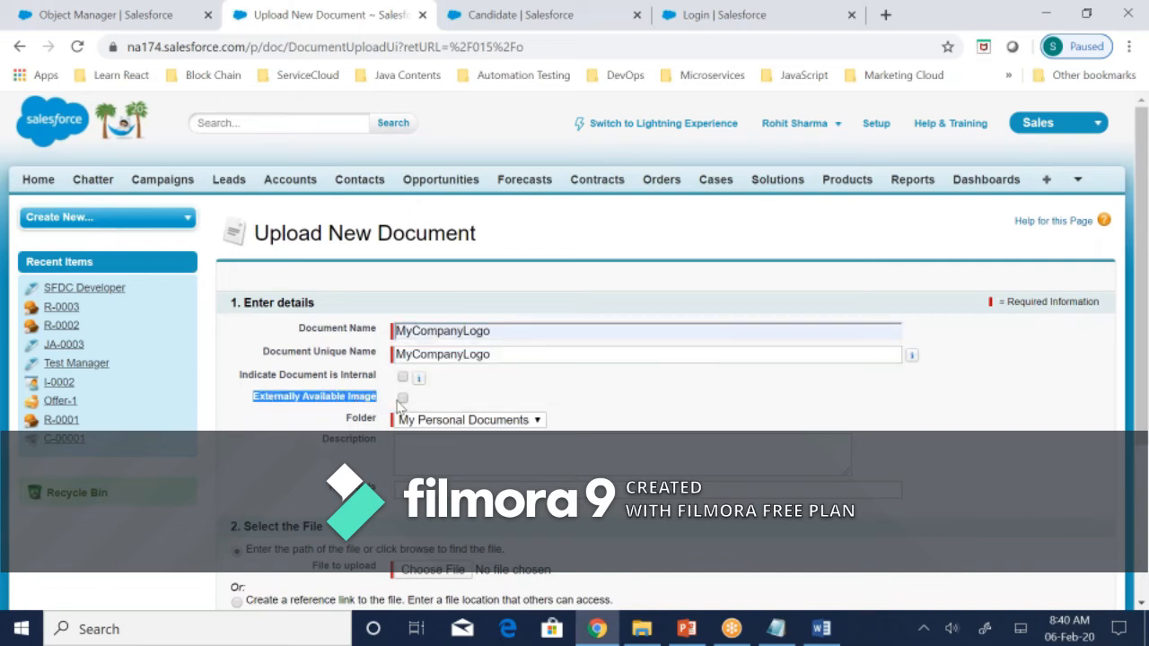
{"action": "left_click", "coordinate": [402, 397]}
{"action": "scroll", "coordinate": [402, 398], "scroll_direction": "down", "scroll_amount": 3}
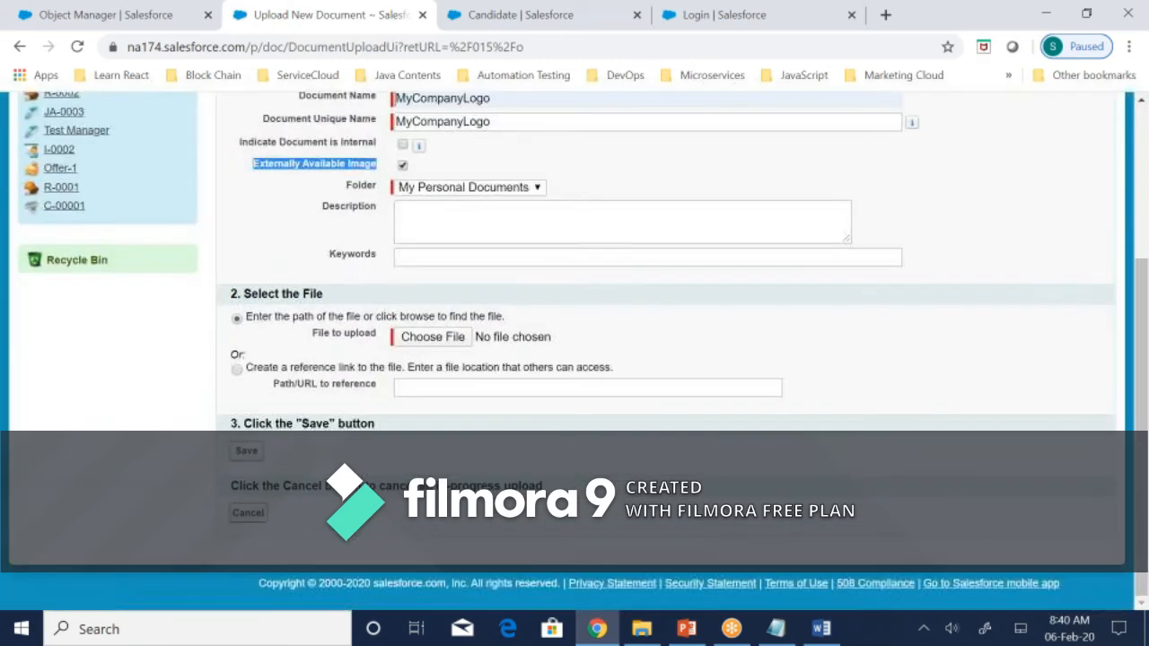
{"action": "left_click", "coordinate": [403, 167]}
- Keep My Personal Documents as the document's folder and leave the description and keywords empty
{"action": "left_click", "coordinate": [370, 187]}
{"action": "left_click", "coordinate": [436, 191]}
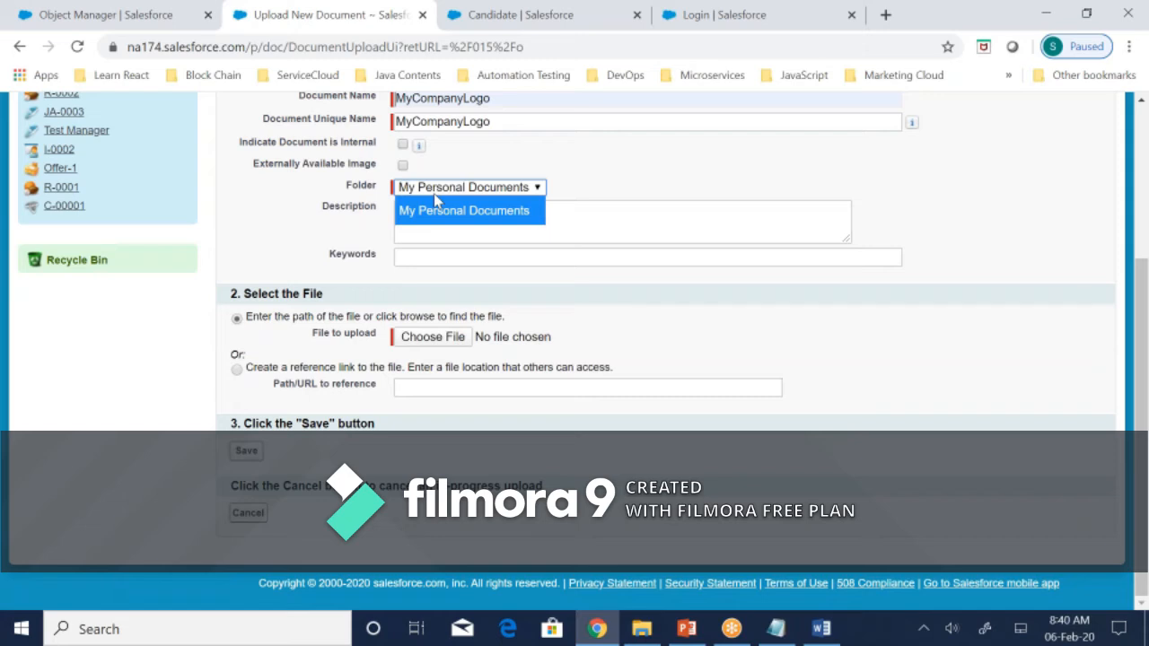
{"action": "left_click", "coordinate": [435, 201]}
{"action": "left_click", "coordinate": [426, 217]}
{"action": "left_click", "coordinate": [418, 259]}
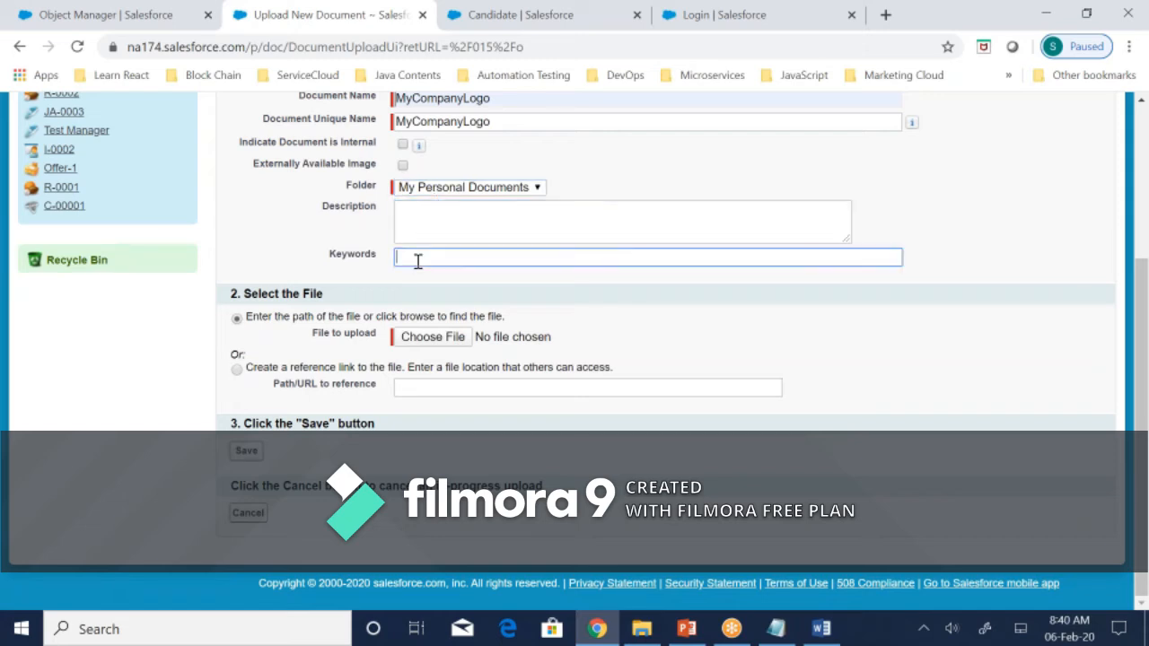
- Choose the TIGRER.JPG image from the Desktop as the file to upload and save the document
{"action": "left_click", "coordinate": [433, 337]}
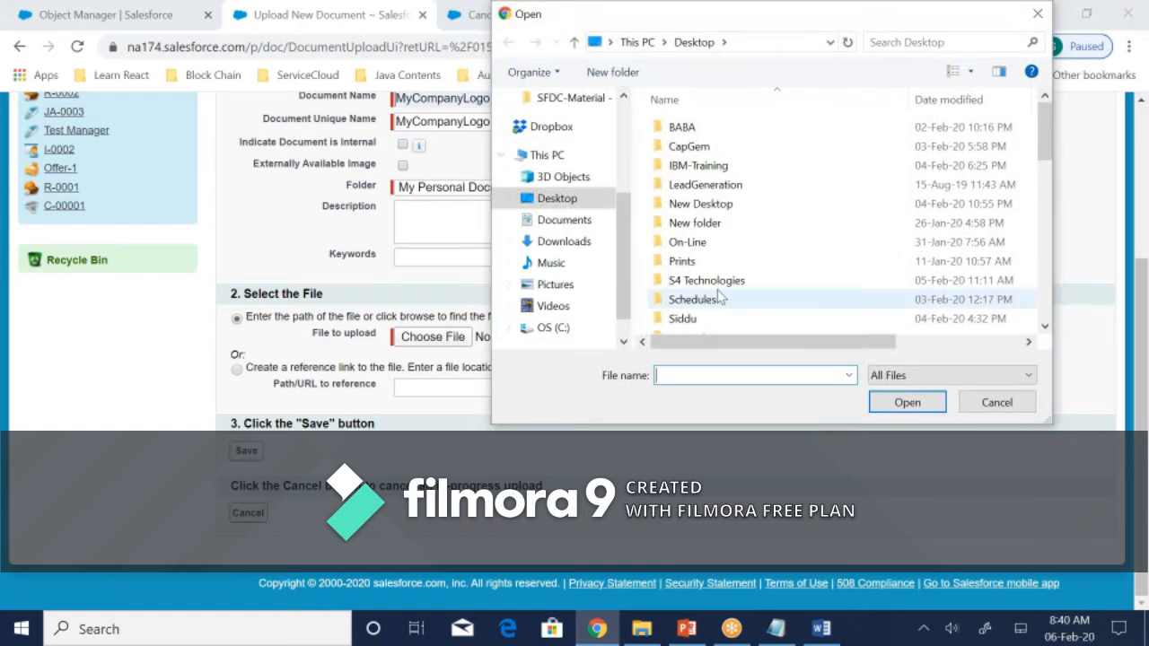
{"action": "scroll", "coordinate": [718, 296], "scroll_direction": "down", "scroll_amount": 5}
{"action": "scroll", "coordinate": [718, 296], "scroll_direction": "down", "scroll_amount": 3}
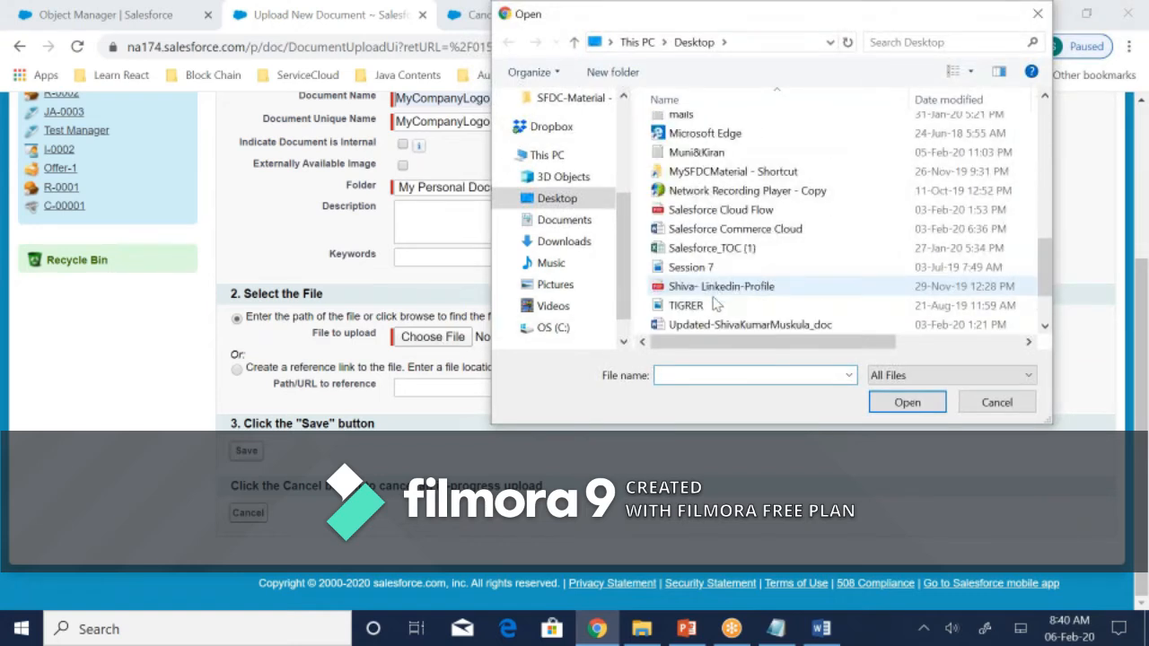
{"action": "left_click", "coordinate": [709, 305]}
{"action": "left_click", "coordinate": [906, 402]}
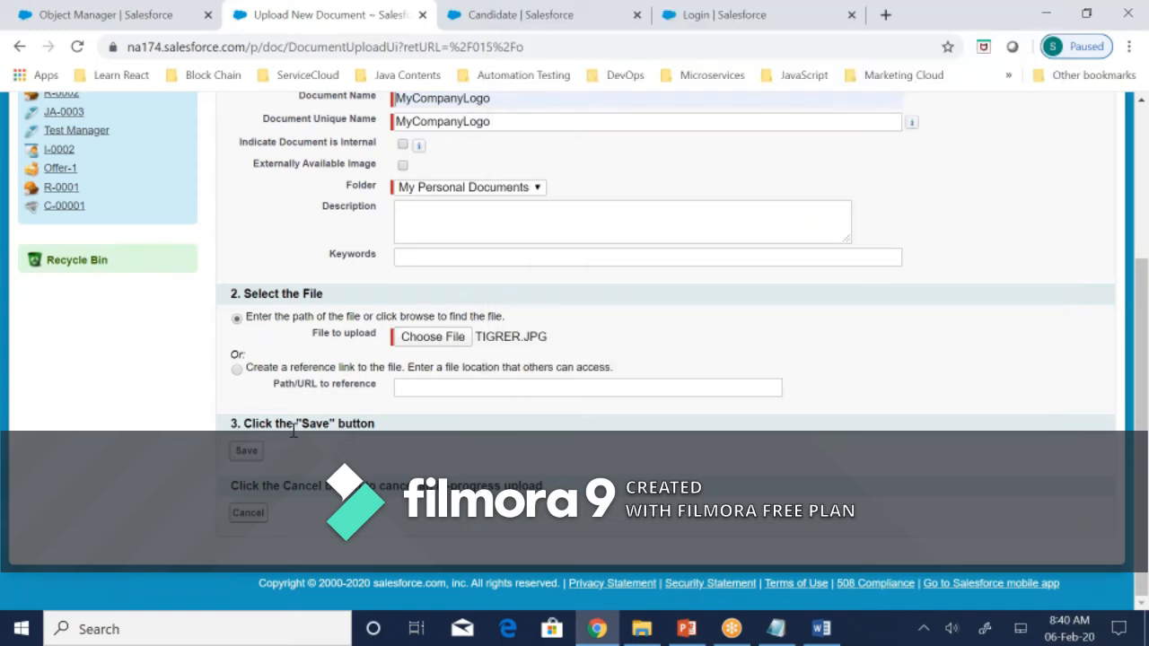
{"action": "left_click", "coordinate": [246, 451]}
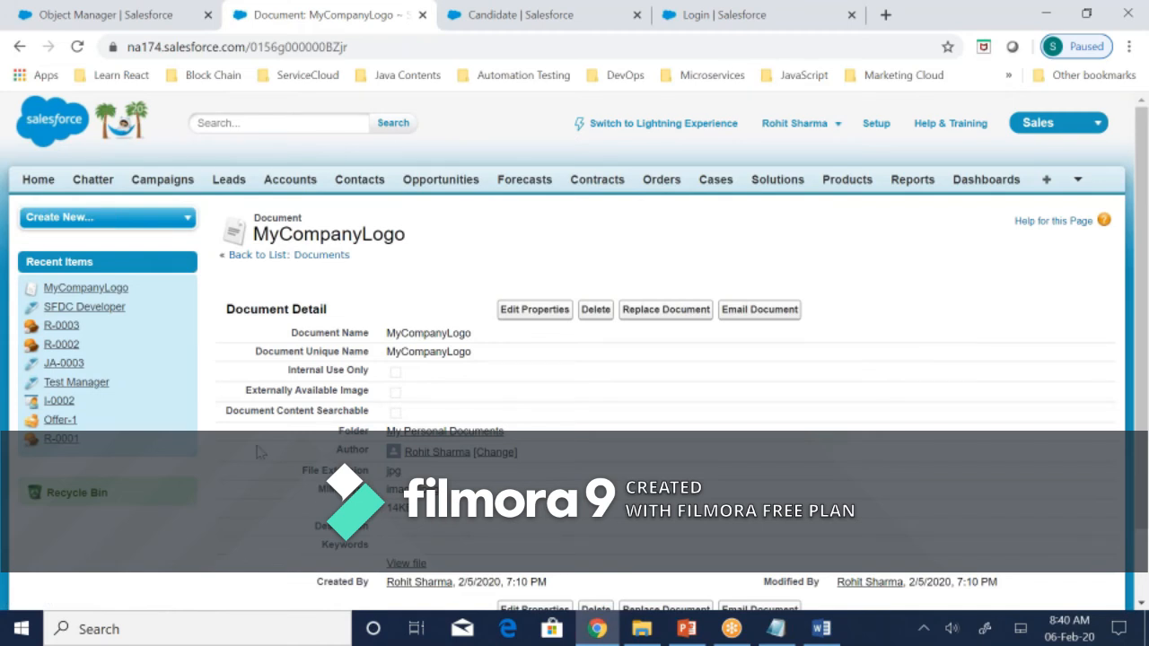
- Check the file size of the saved MyCompanyLogo document
{"action": "scroll", "coordinate": [556, 449], "scroll_direction": "down", "scroll_amount": 1}
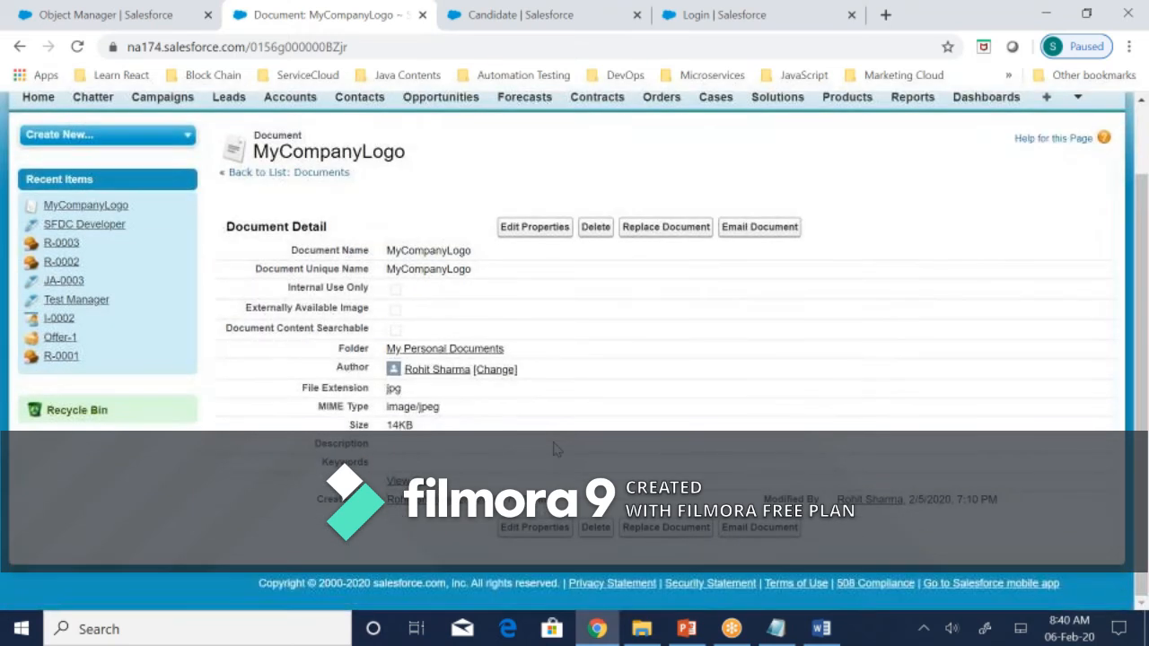
{"action": "double_click", "coordinate": [393, 425]}
{"action": "left_click_drag", "start_coordinate": [393, 426], "coordinate": [437, 429]}
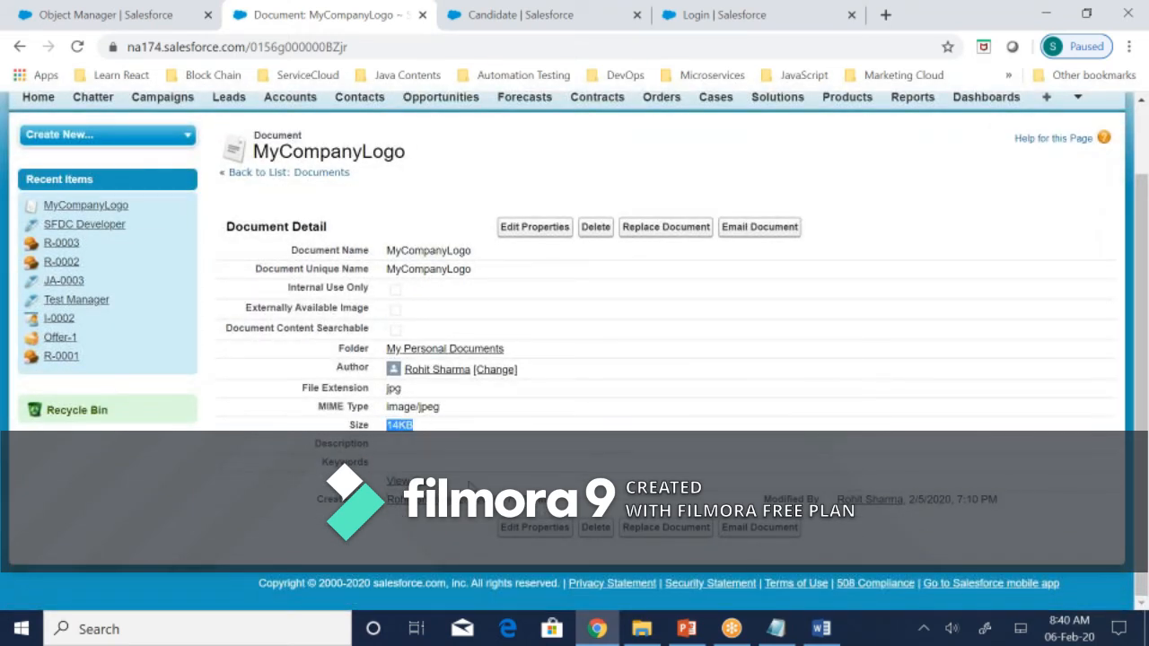
- Edit the MyCompanyLogo document to make it an externally available image, save it, and view the image preview
{"action": "left_click", "coordinate": [563, 234]}
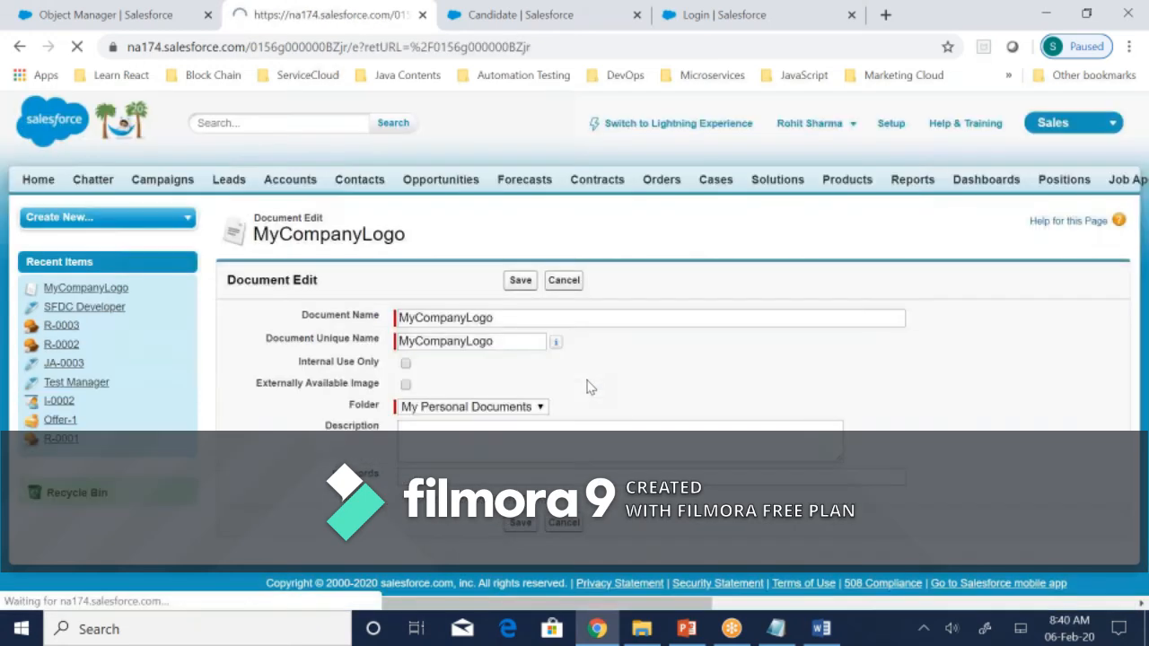
{"action": "left_click", "coordinate": [410, 386]}
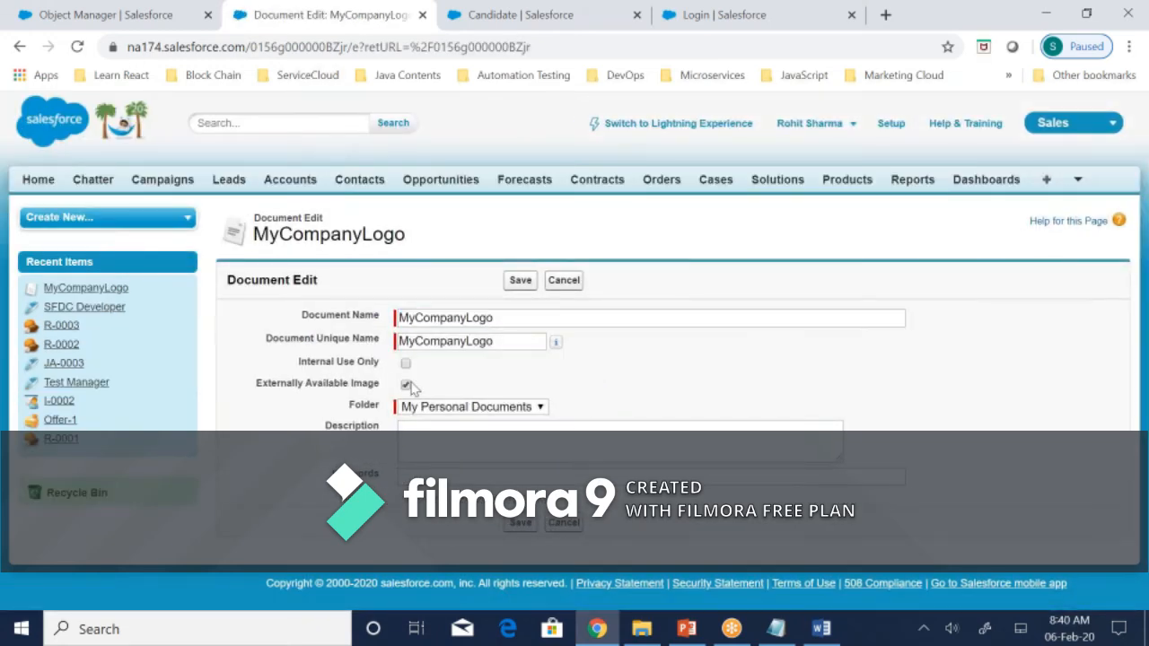
{"action": "left_click", "coordinate": [519, 528]}
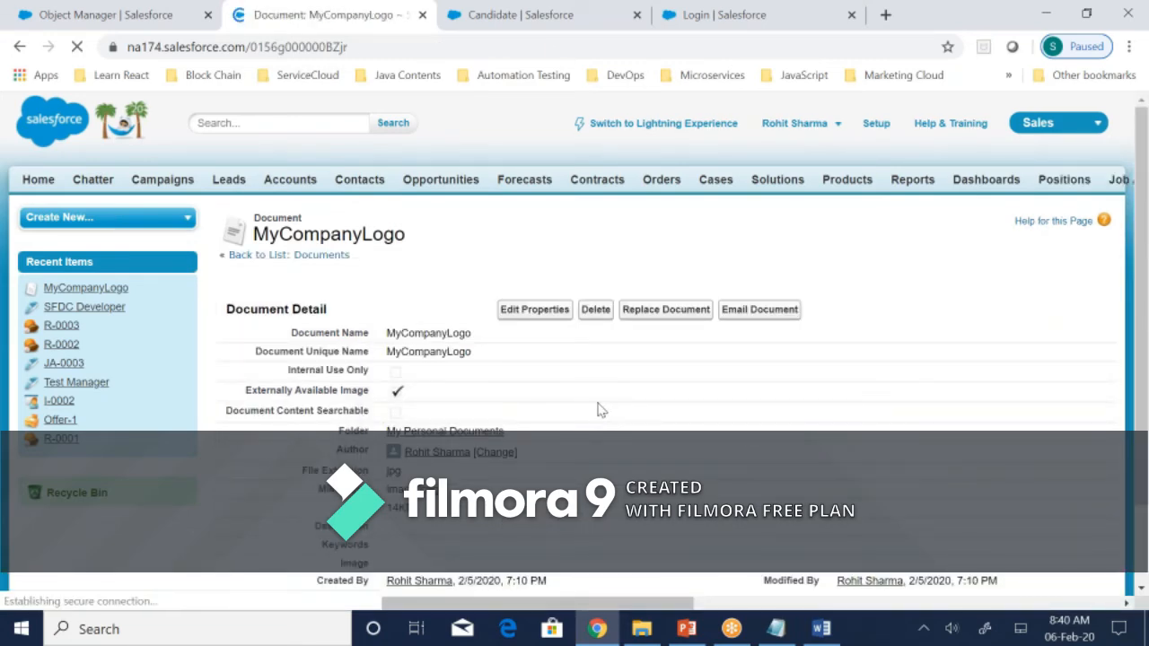
{"action": "scroll", "coordinate": [600, 409], "scroll_direction": "down", "scroll_amount": 2}
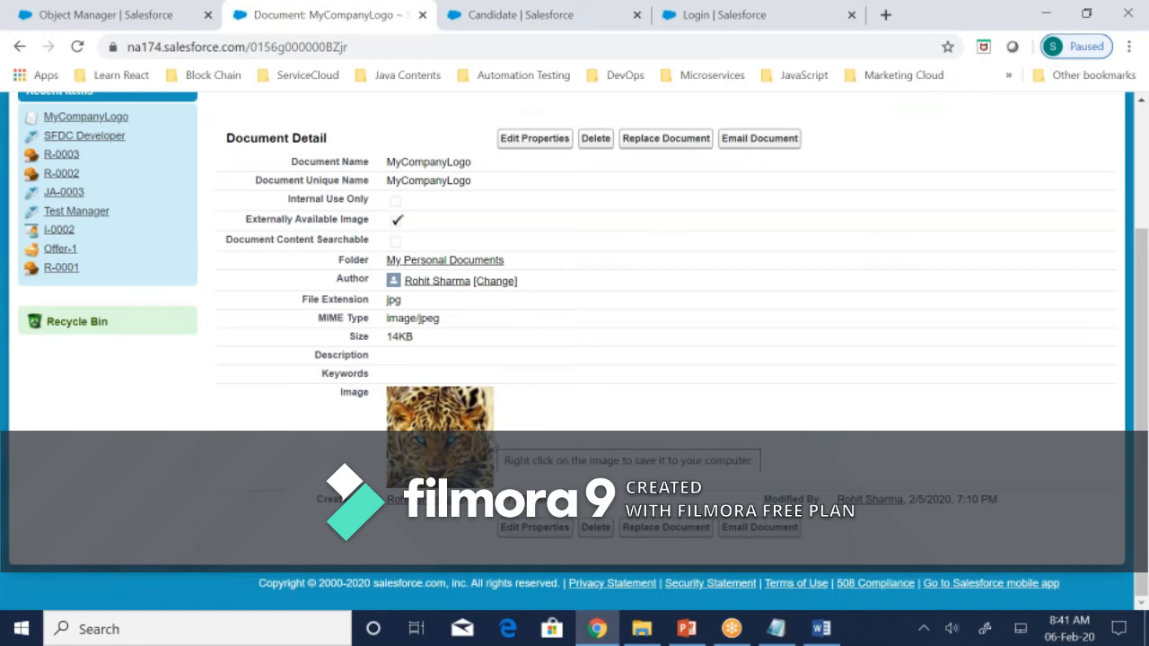
{"action": "scroll", "coordinate": [272, 108], "scroll_direction": "up", "scroll_amount": 3}
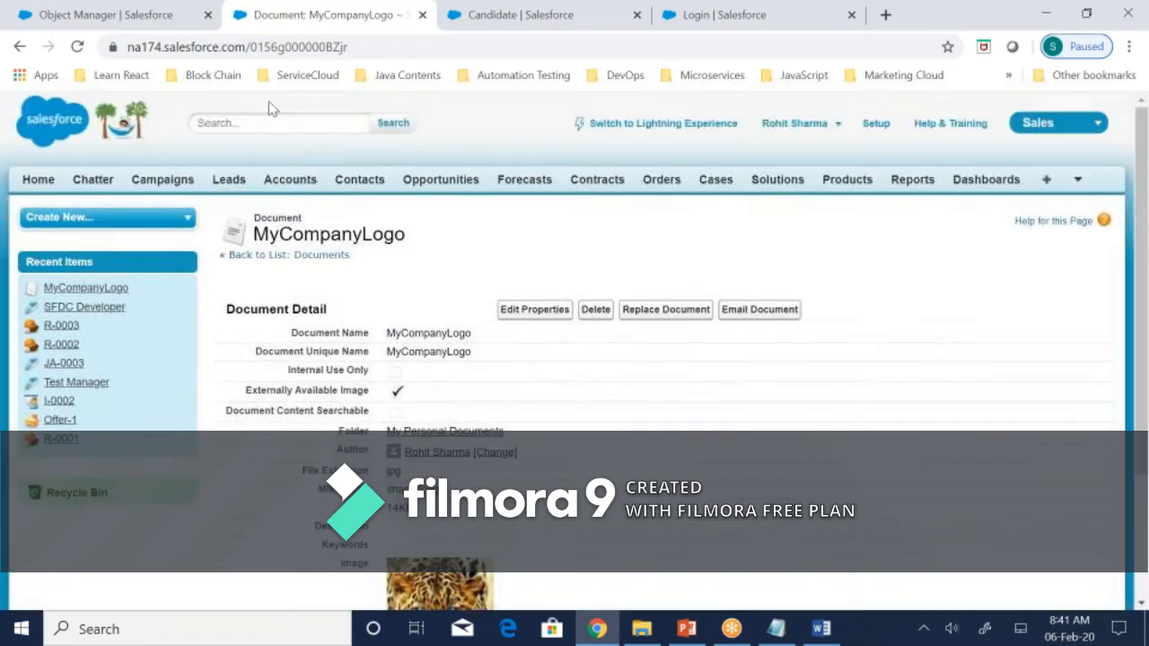
- Return to the Apps list in Setup, start a new app of type Custom app, and proceed to its details
{"action": "left_click", "coordinate": [126, 14]}
{"action": "left_click", "coordinate": [270, 16]}
{"action": "left_click", "coordinate": [869, 130]}
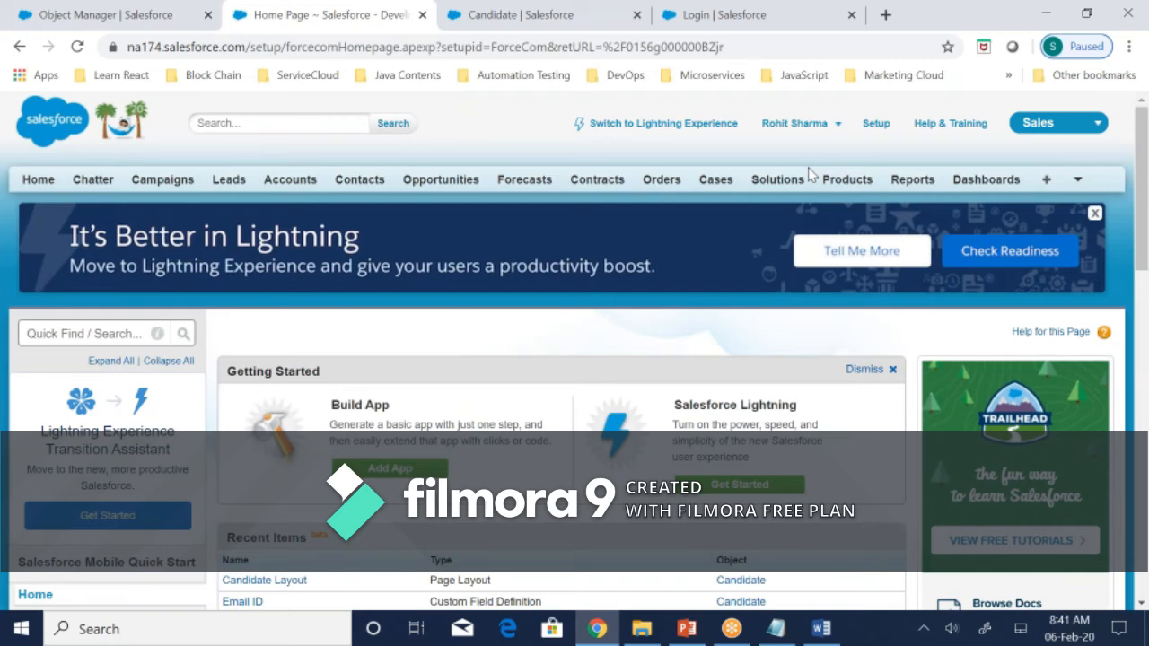
{"action": "scroll", "coordinate": [539, 305], "scroll_direction": "down", "scroll_amount": 3}
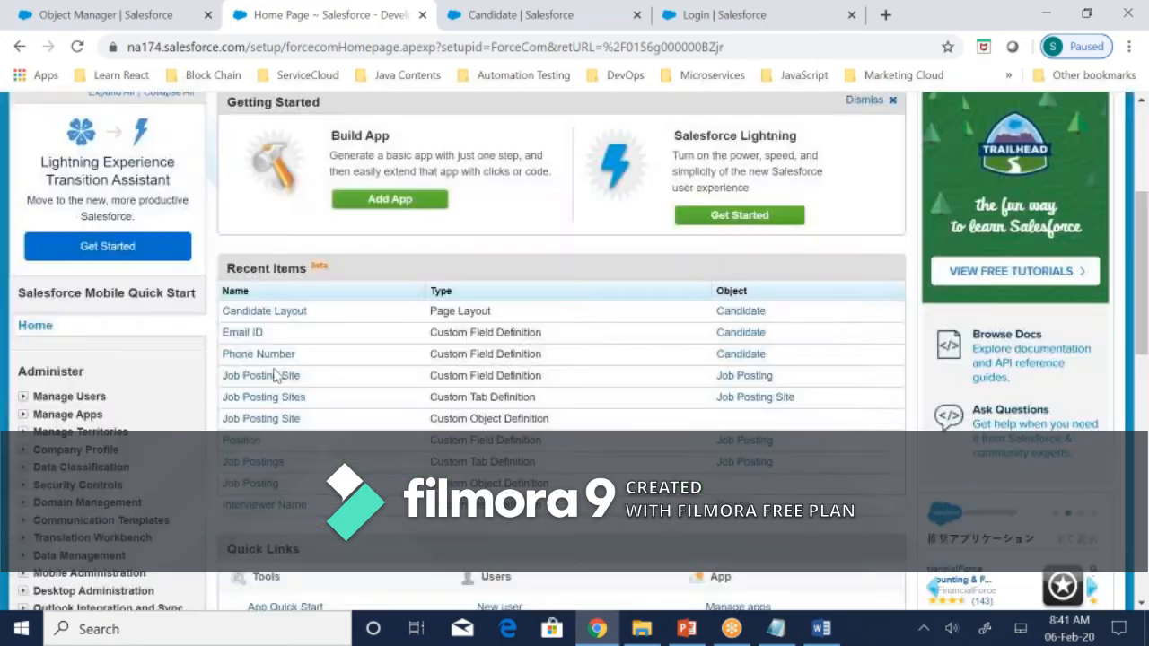
{"action": "scroll", "coordinate": [154, 377], "scroll_direction": "down", "scroll_amount": 3}
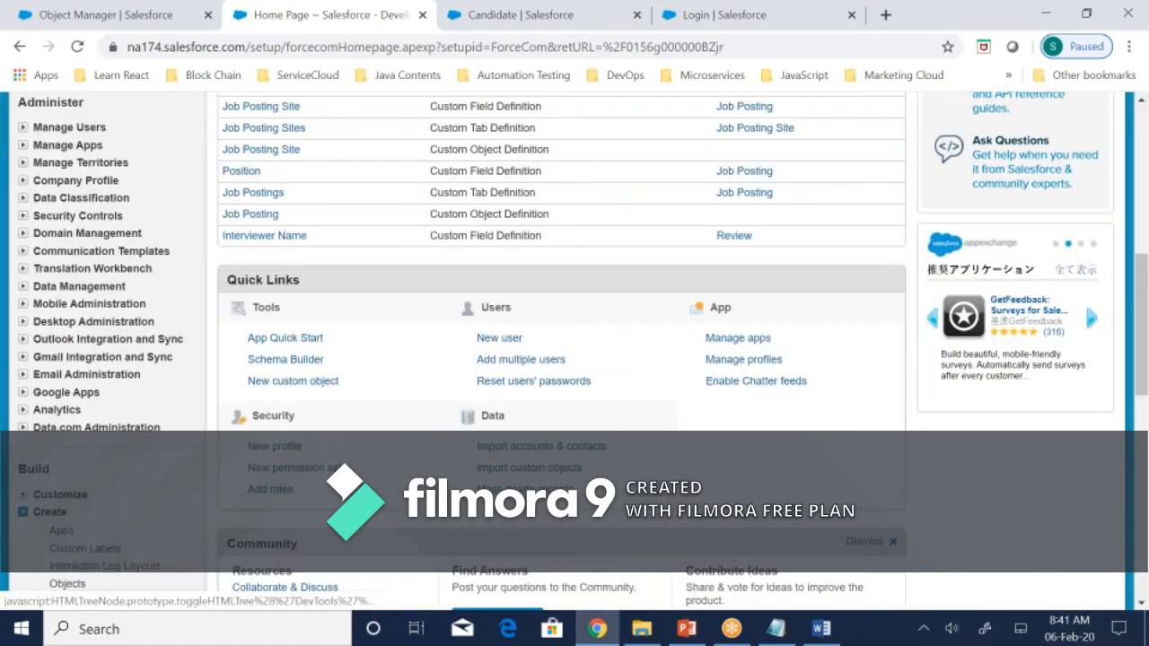
{"action": "left_click", "coordinate": [61, 532]}
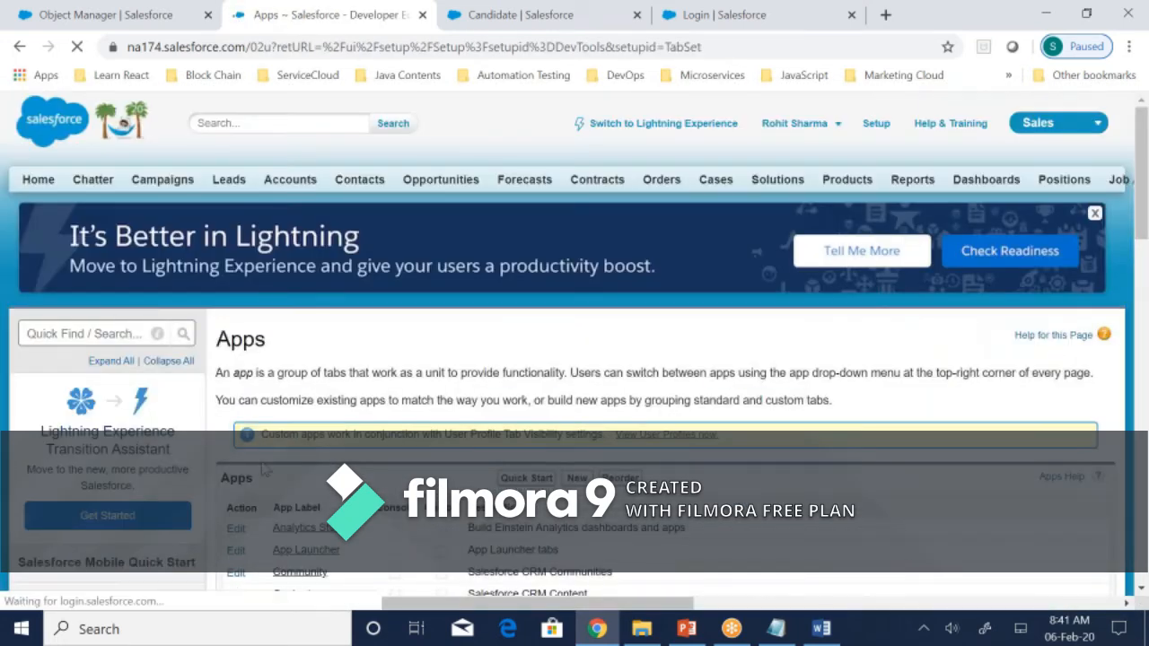
{"action": "scroll", "coordinate": [265, 469], "scroll_direction": "down", "scroll_amount": 3}
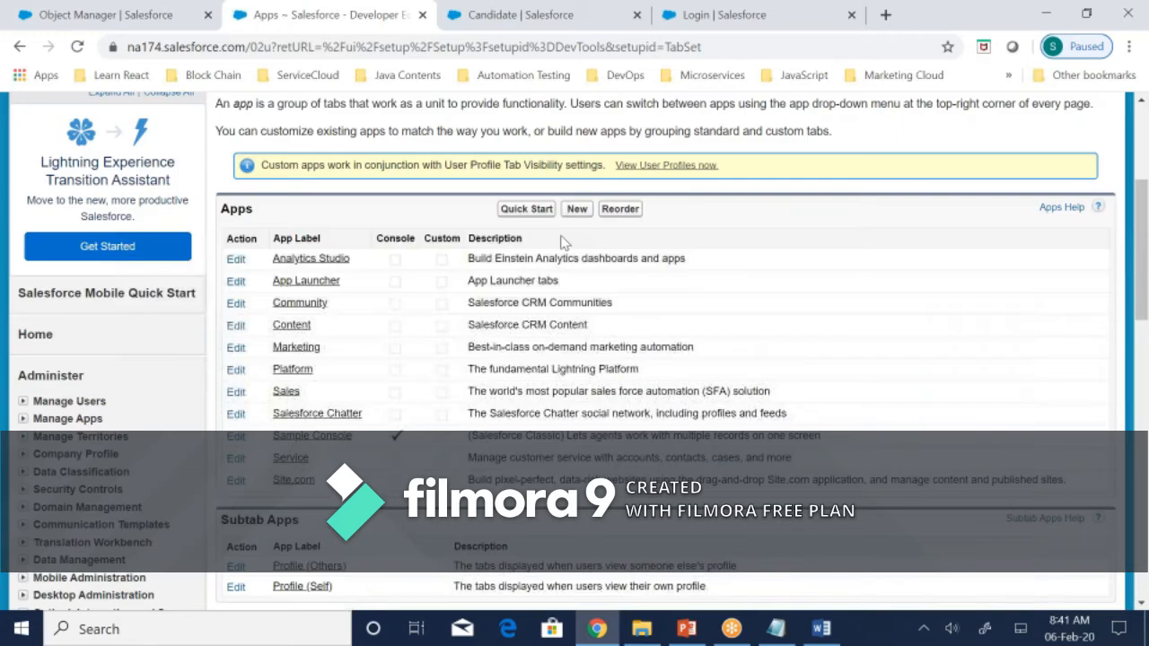
{"action": "left_click", "coordinate": [575, 209]}
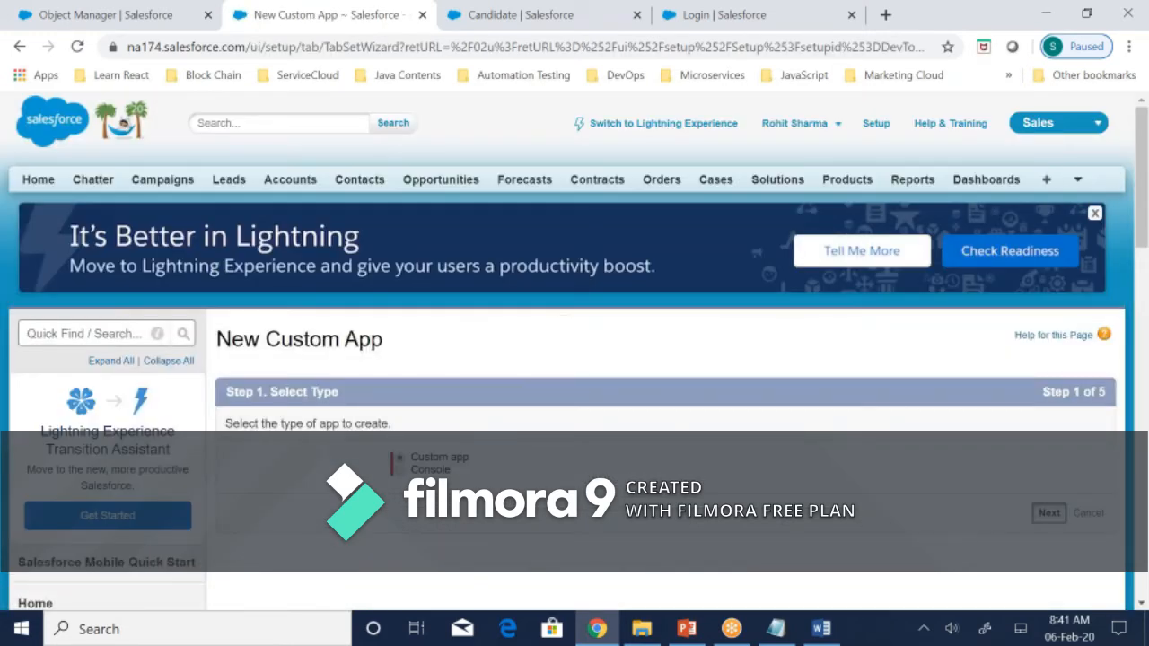
{"action": "left_click", "coordinate": [1049, 513]}
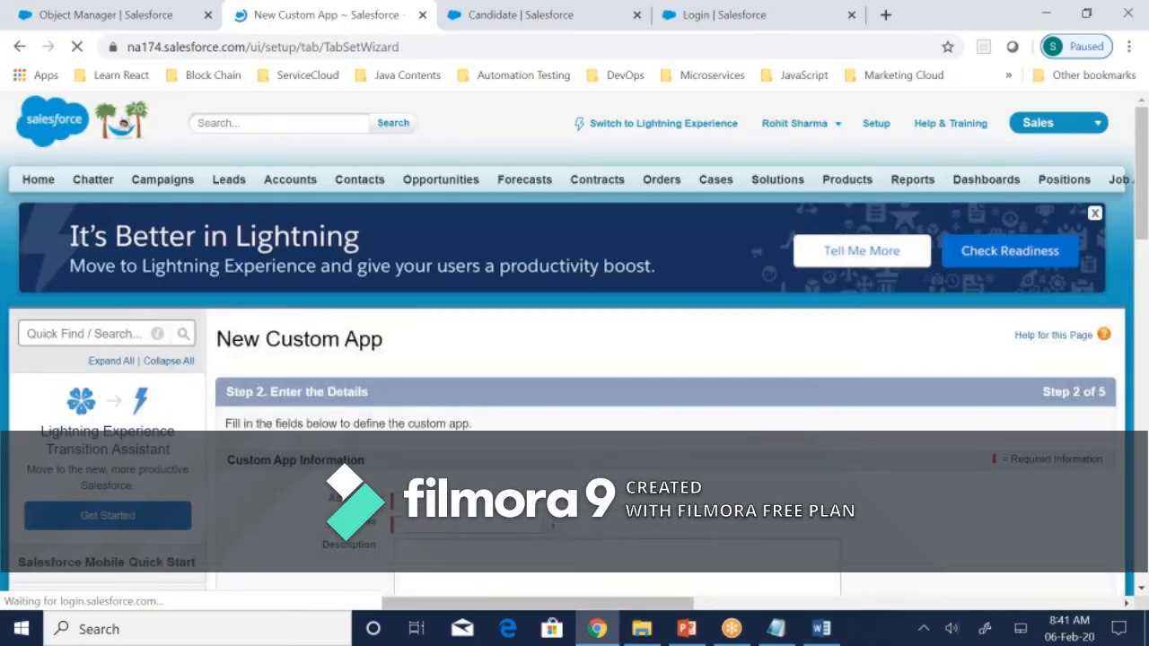
- Name the custom app Recruitment Application, keep the generated app name, and proceed to the logo selection
{"action": "left_click", "coordinate": [467, 500]}
{"action": "type", "text": "R"}
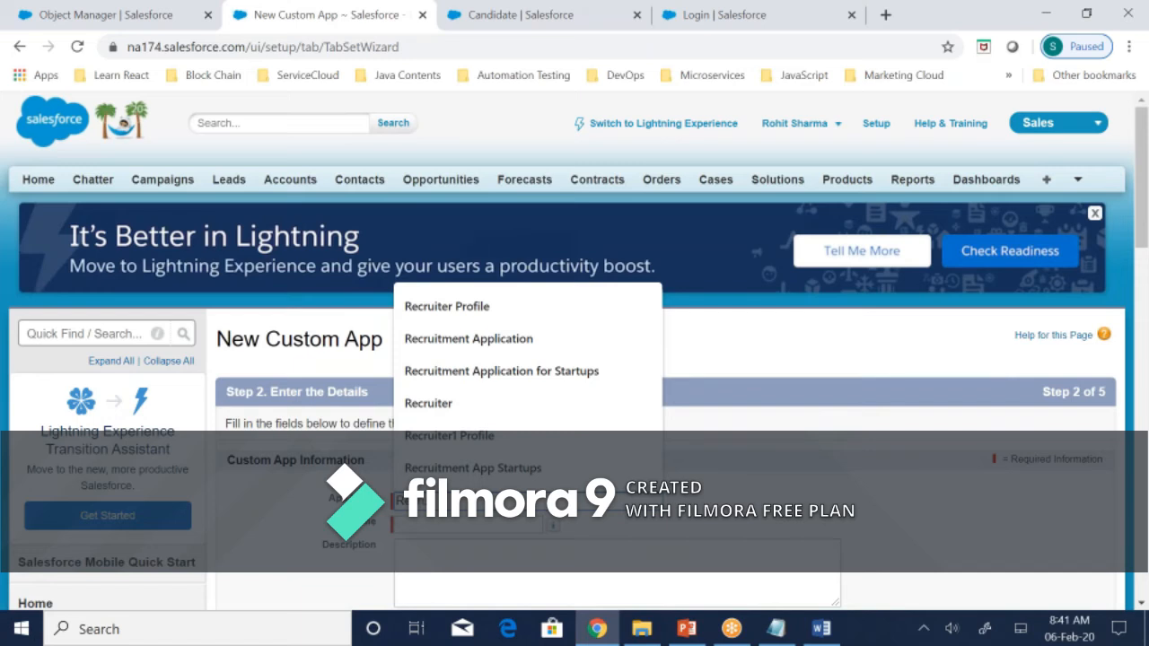
{"action": "type", "text": "ecruitm"}
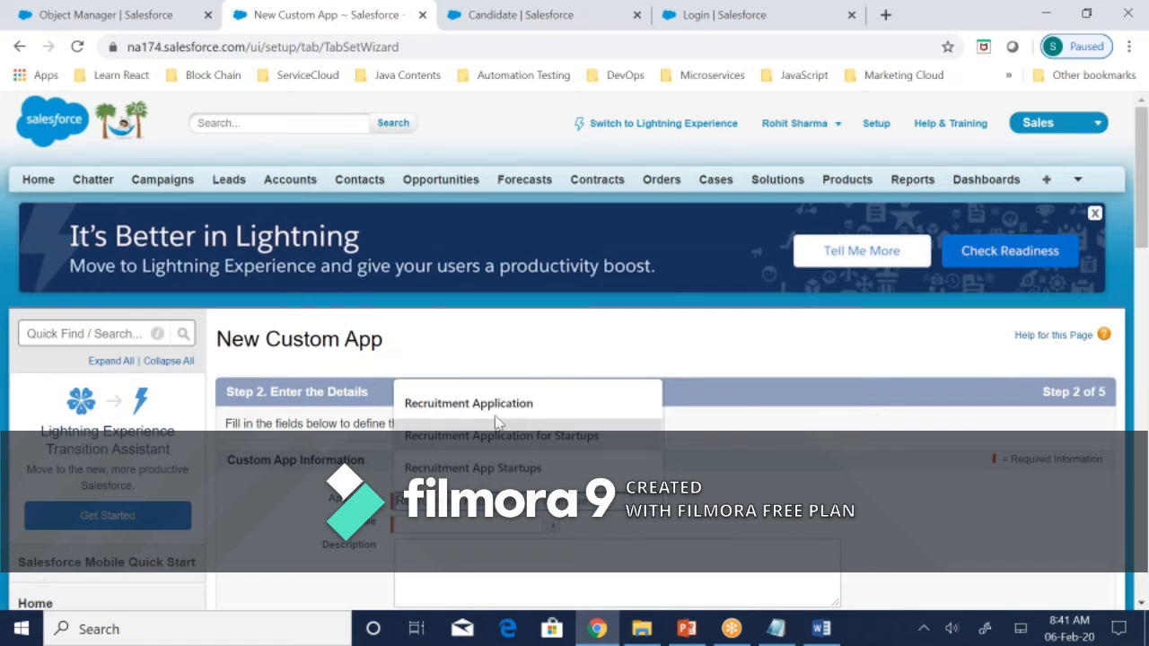
{"action": "left_click", "coordinate": [499, 404]}
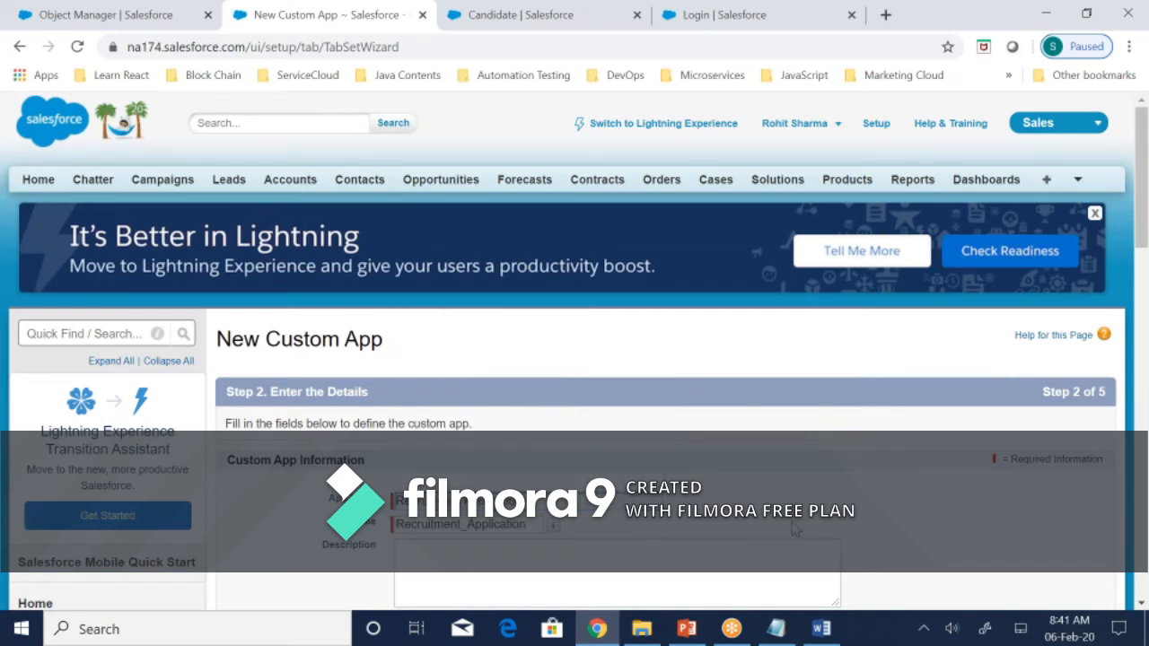
{"action": "scroll", "coordinate": [794, 530], "scroll_direction": "down", "scroll_amount": 4}
{"action": "left_click", "coordinate": [1049, 284]}
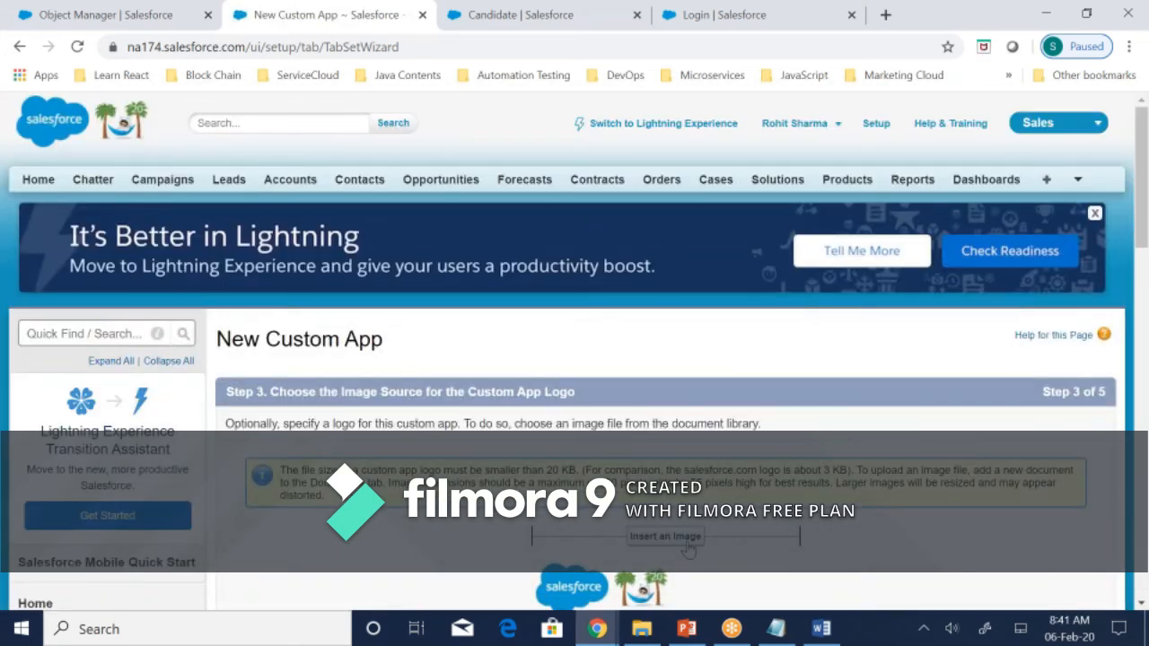
- Insert the MyCompanyLogo document from My Personal Documents as the custom app logo and proceed to choosing the tabs
{"action": "left_click", "coordinate": [689, 550]}
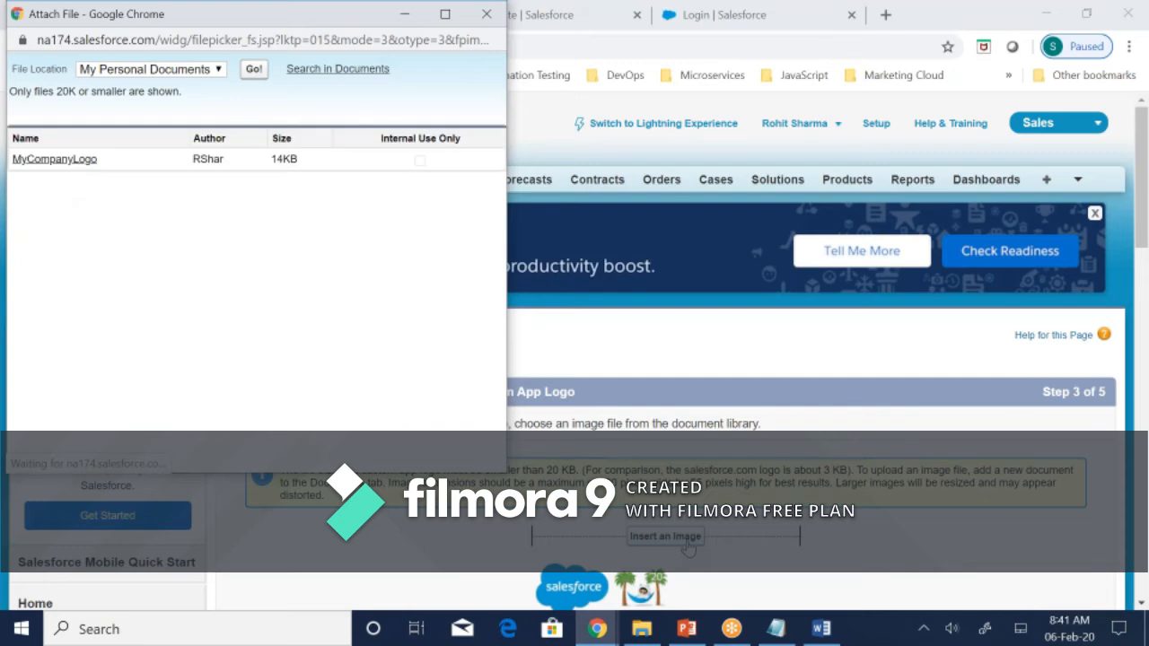
{"action": "left_click", "coordinate": [50, 161]}
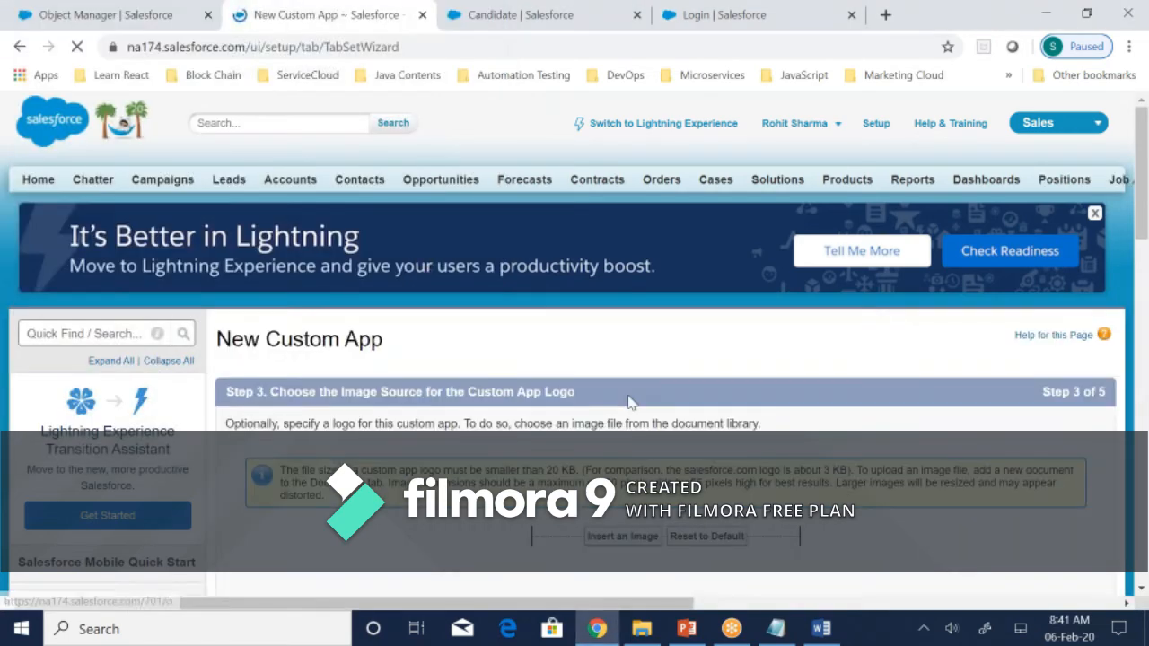
{"action": "scroll", "coordinate": [625, 405], "scroll_direction": "down", "scroll_amount": 3}
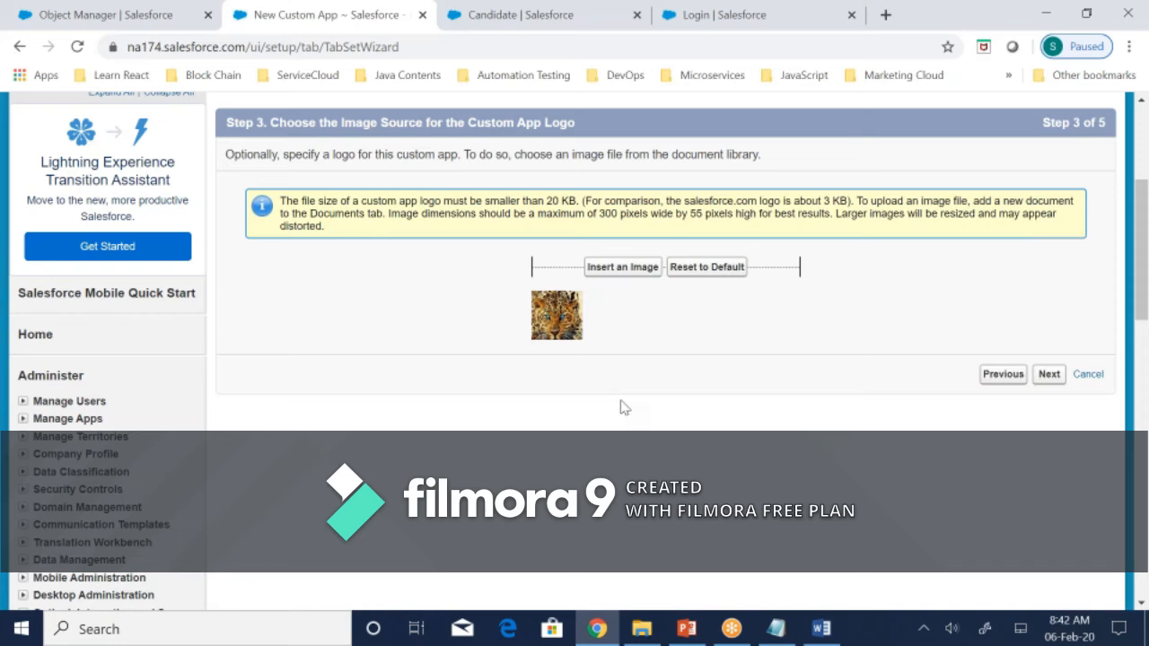
{"action": "left_click", "coordinate": [1050, 374]}
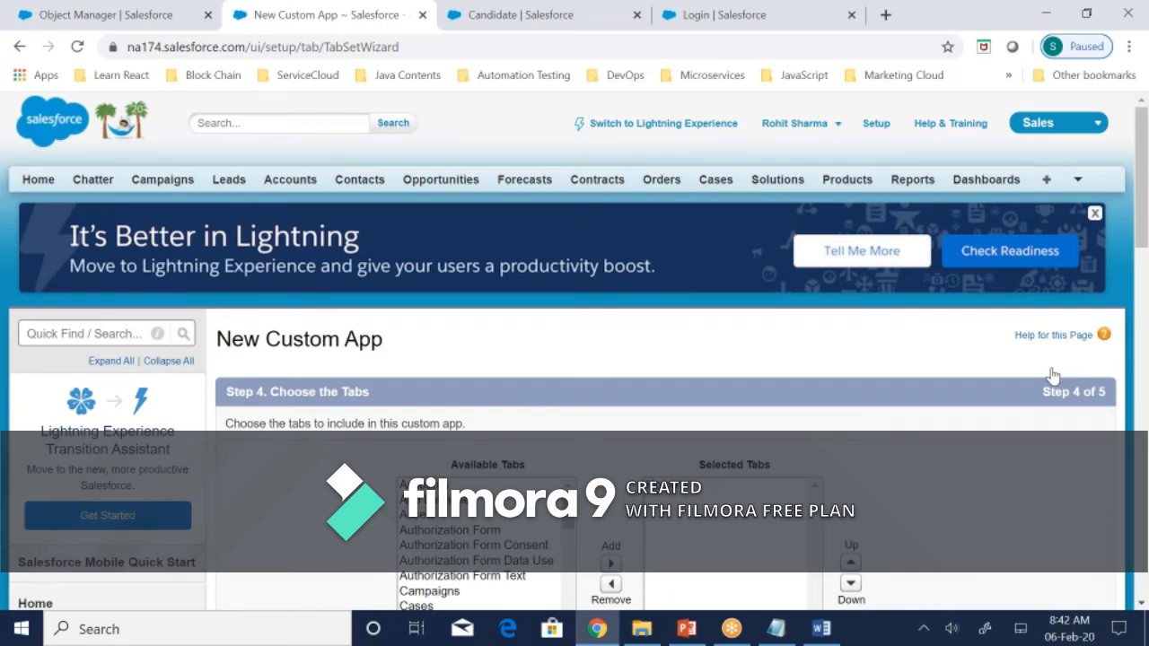
- Look at the Sales app and its tabs in Lightning Experience, and return to the New Custom App wizard
{"action": "left_click", "coordinate": [112, 16]}
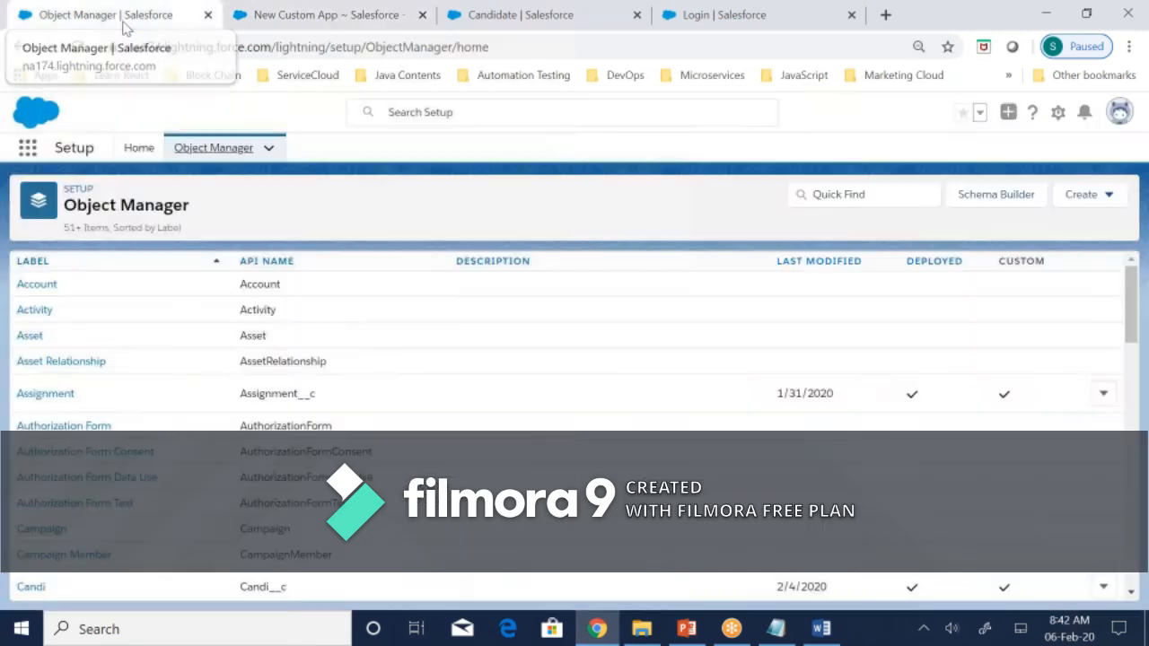
{"action": "left_click", "coordinate": [27, 148]}
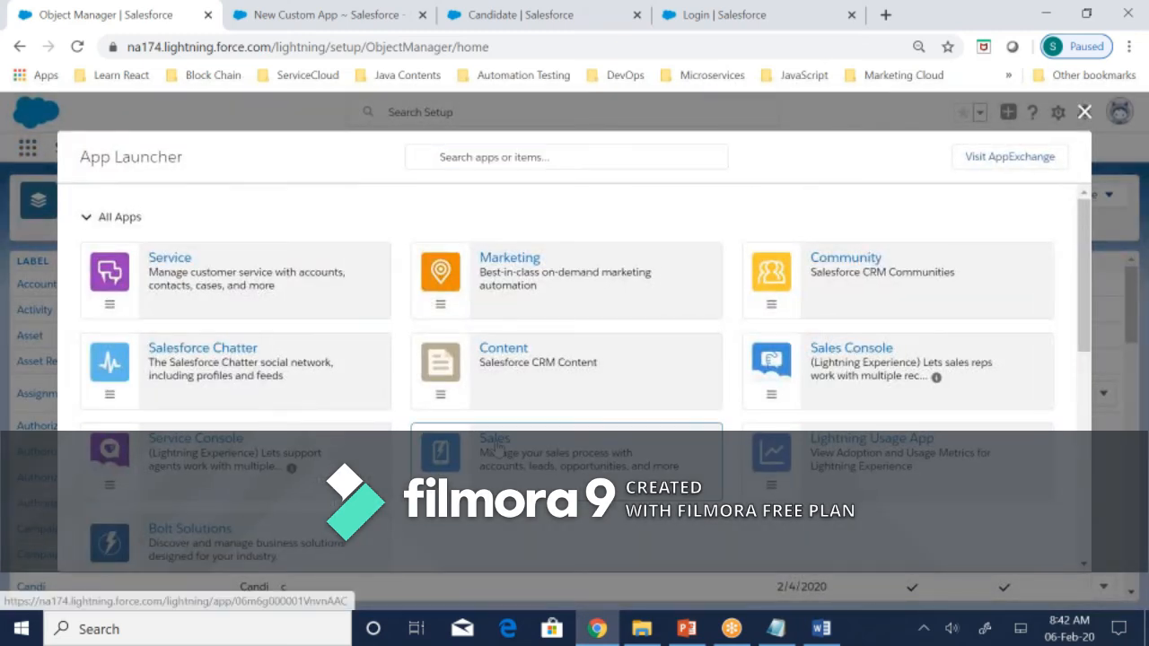
{"action": "left_click", "coordinate": [496, 449]}
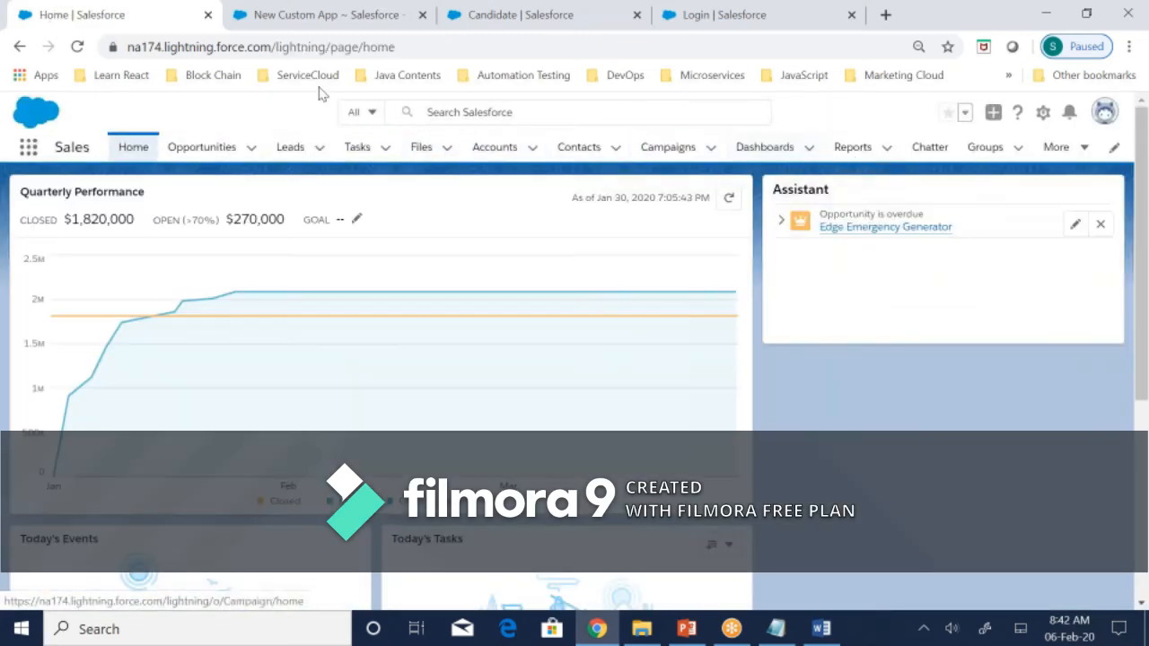
{"action": "left_click", "coordinate": [307, 19]}
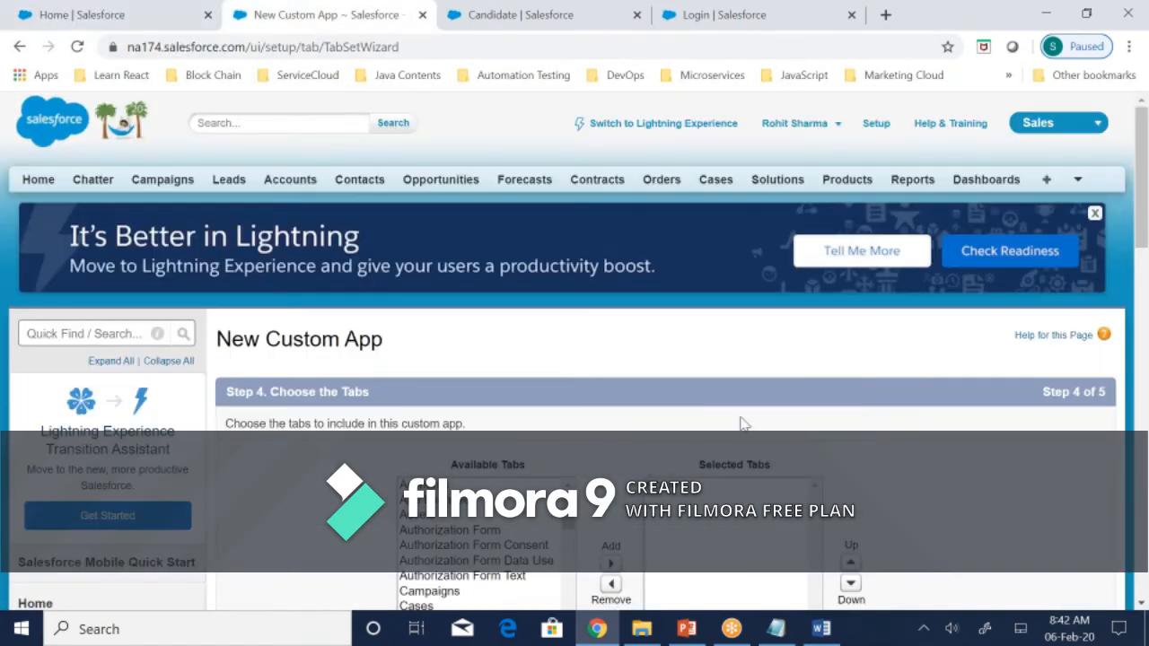
- Add the Positions and Job Applications tabs to the custom app's selected tabs
{"action": "scroll", "coordinate": [741, 424], "scroll_direction": "down", "scroll_amount": 2}
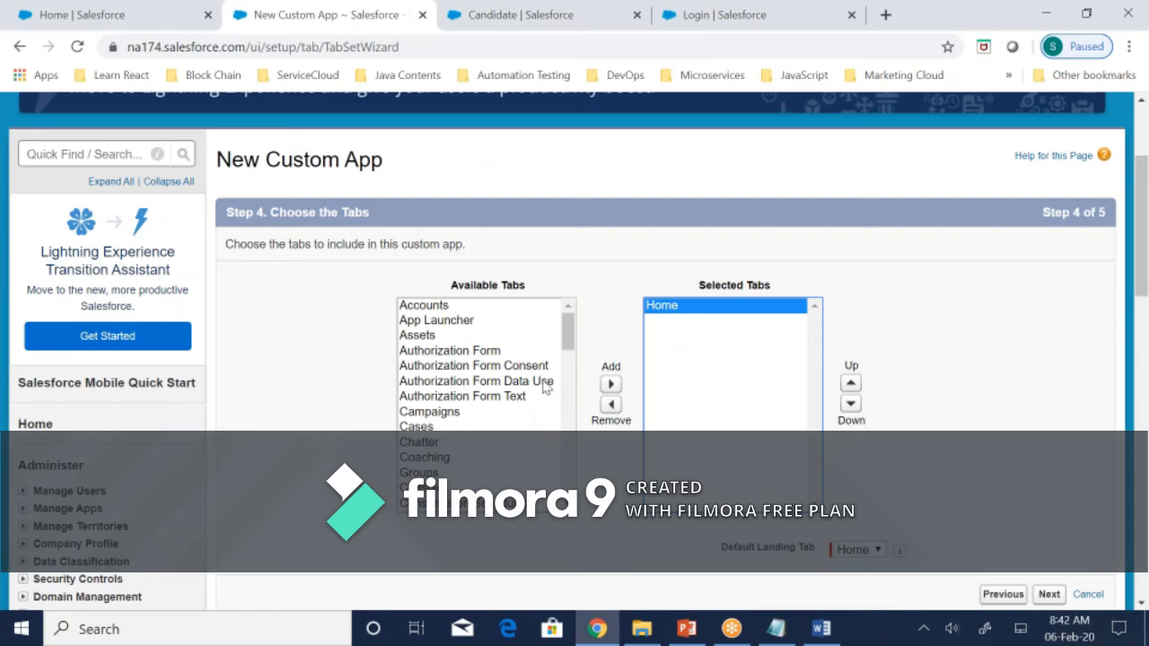
{"action": "scroll", "coordinate": [543, 387], "scroll_direction": "up", "scroll_amount": 1}
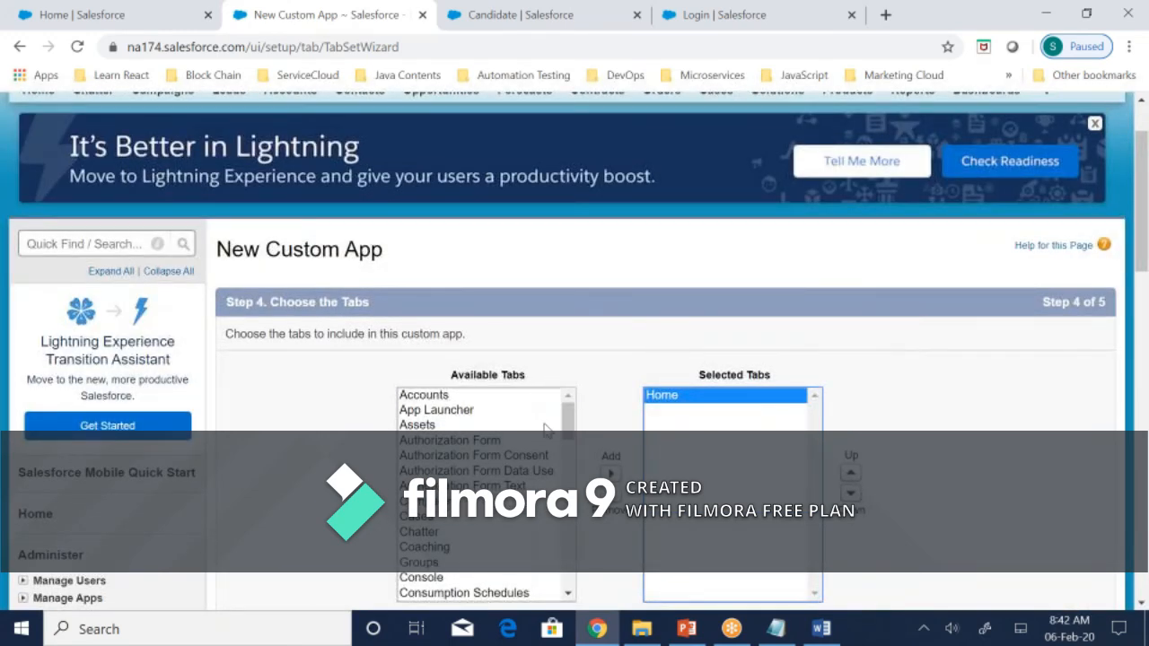
{"action": "scroll", "coordinate": [544, 386], "scroll_direction": "down", "scroll_amount": 1}
{"action": "scroll", "coordinate": [669, 472], "scroll_direction": "down", "scroll_amount": 2}
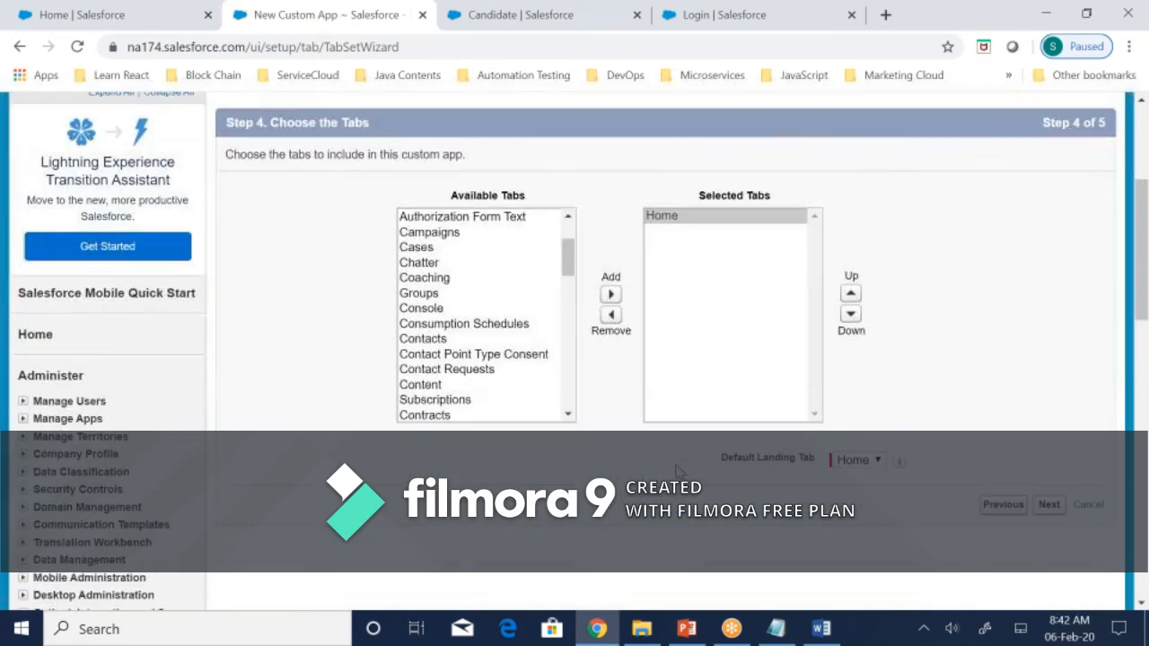
{"action": "scroll", "coordinate": [565, 384], "scroll_direction": "down", "scroll_amount": 5}
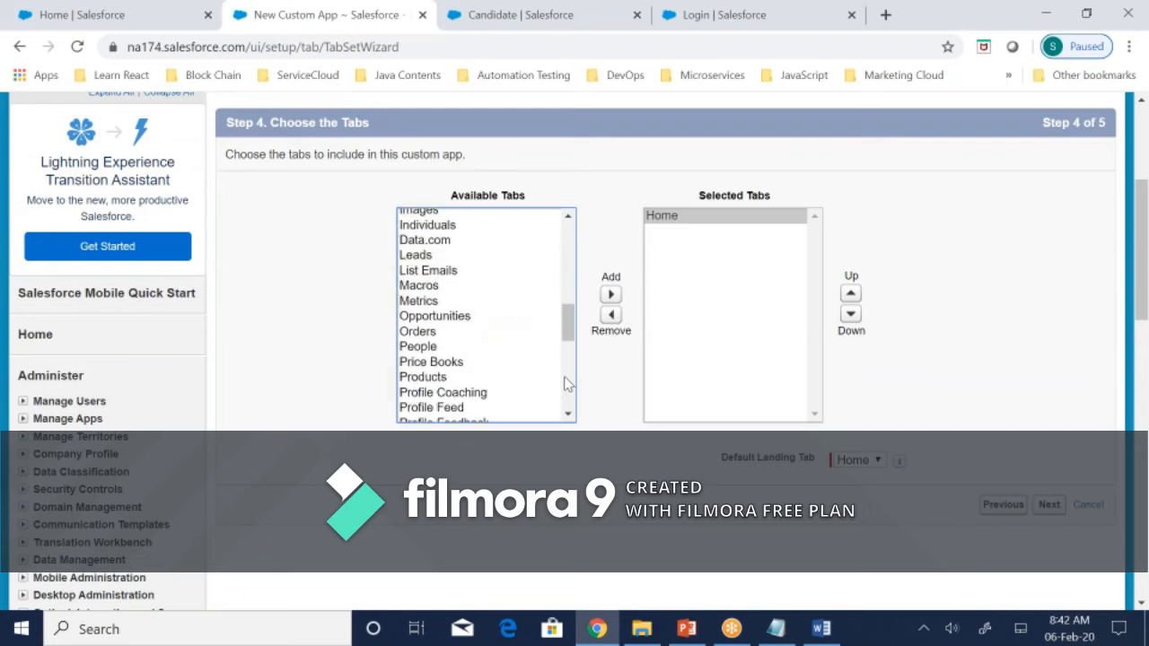
{"action": "scroll", "coordinate": [453, 395], "scroll_direction": "down", "scroll_amount": 2}
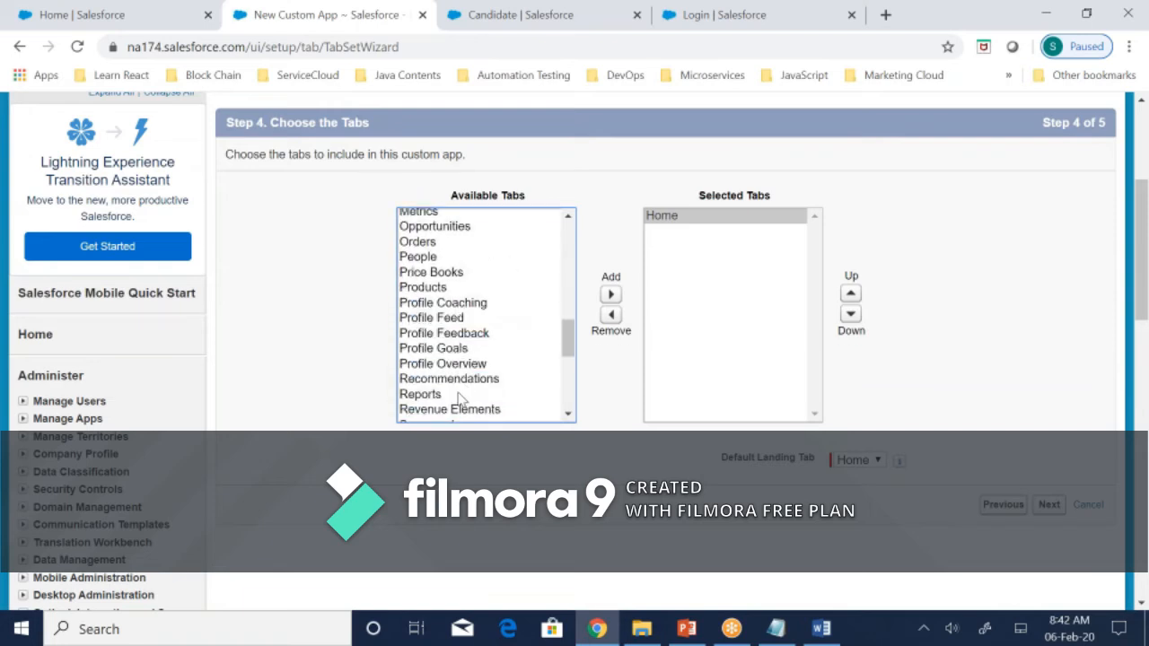
{"action": "scroll", "coordinate": [460, 397], "scroll_direction": "down", "scroll_amount": 2}
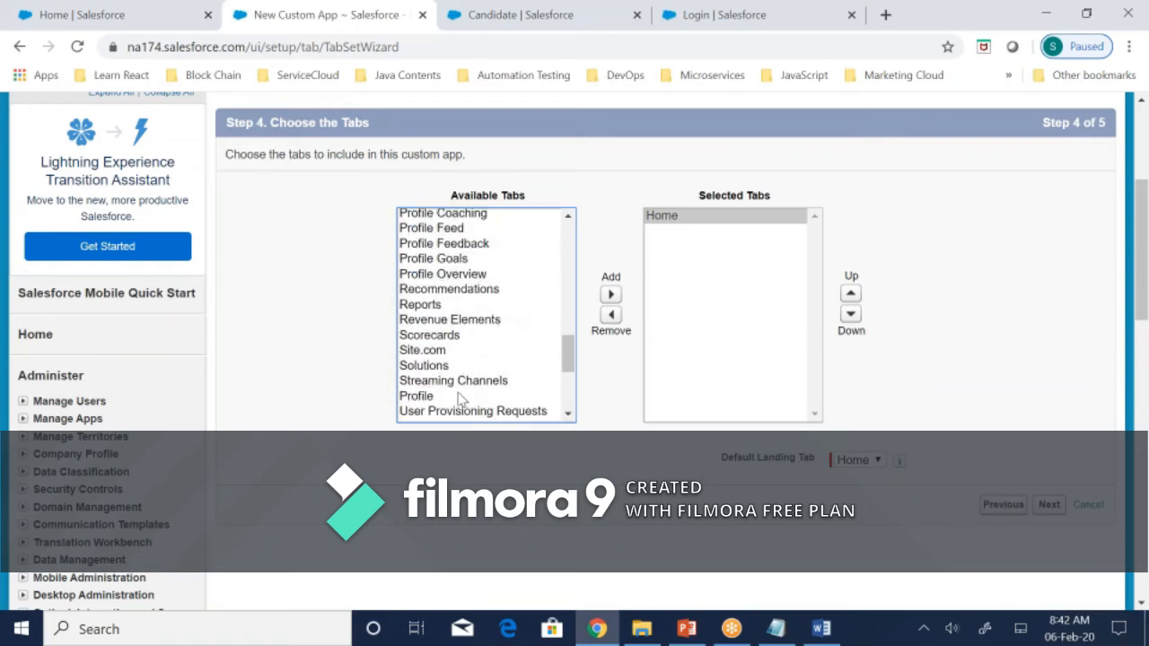
{"action": "scroll", "coordinate": [458, 393], "scroll_direction": "down", "scroll_amount": 2}
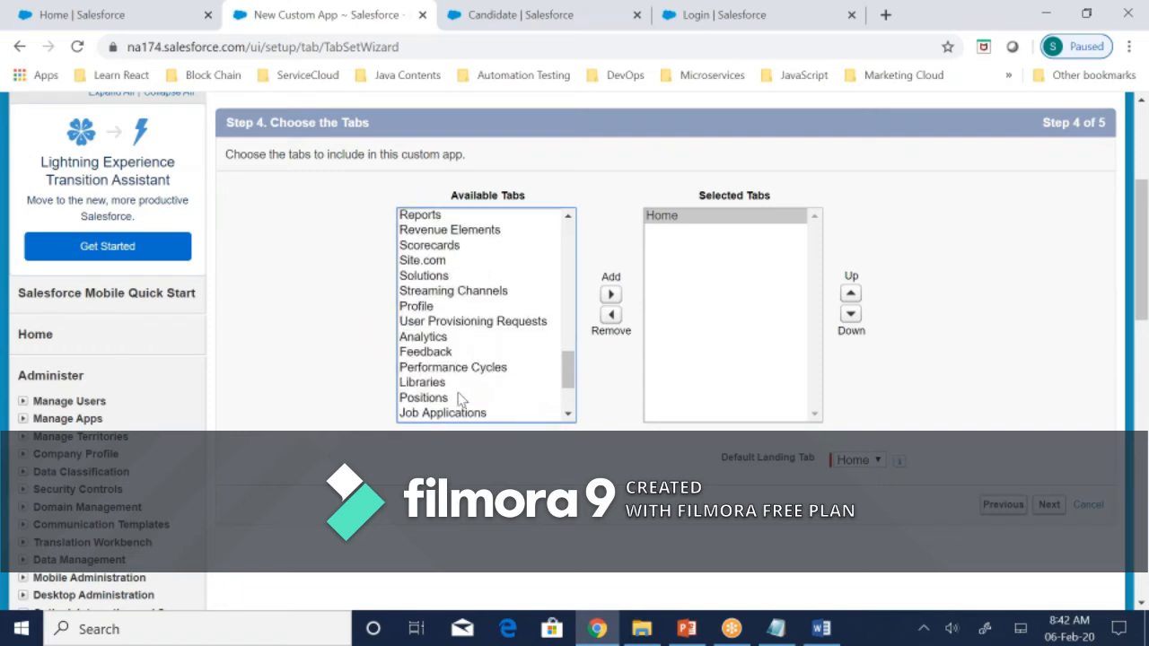
{"action": "scroll", "coordinate": [457, 392], "scroll_direction": "down", "scroll_amount": 2}
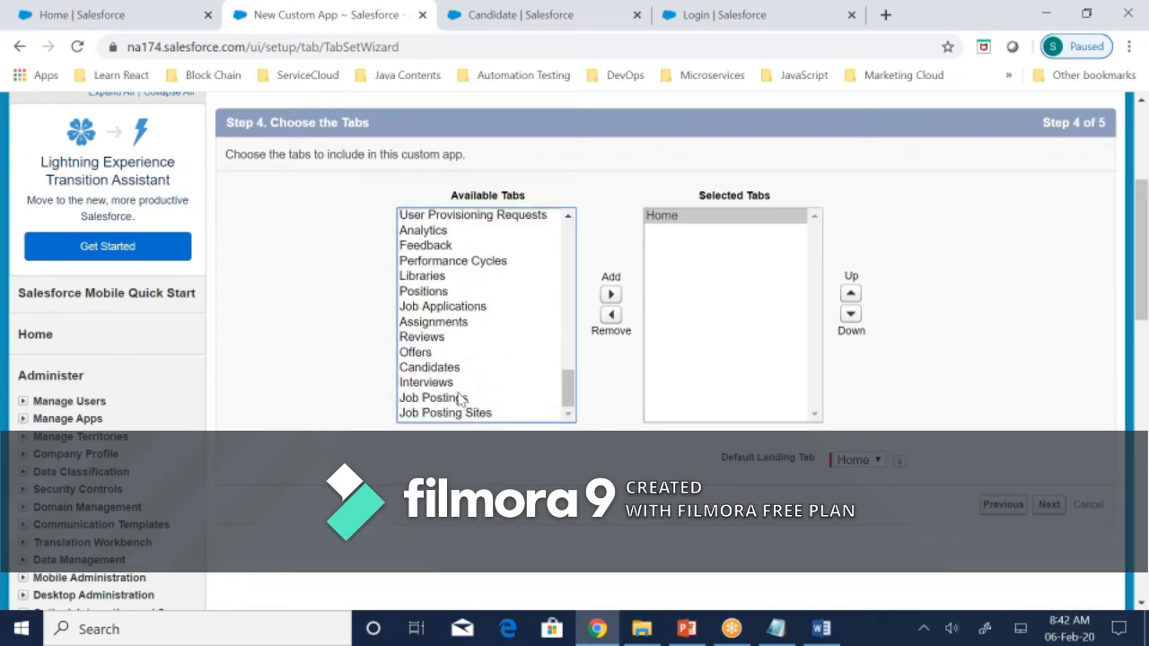
{"action": "left_click", "coordinate": [444, 278]}
{"action": "left_click", "coordinate": [557, 292]}
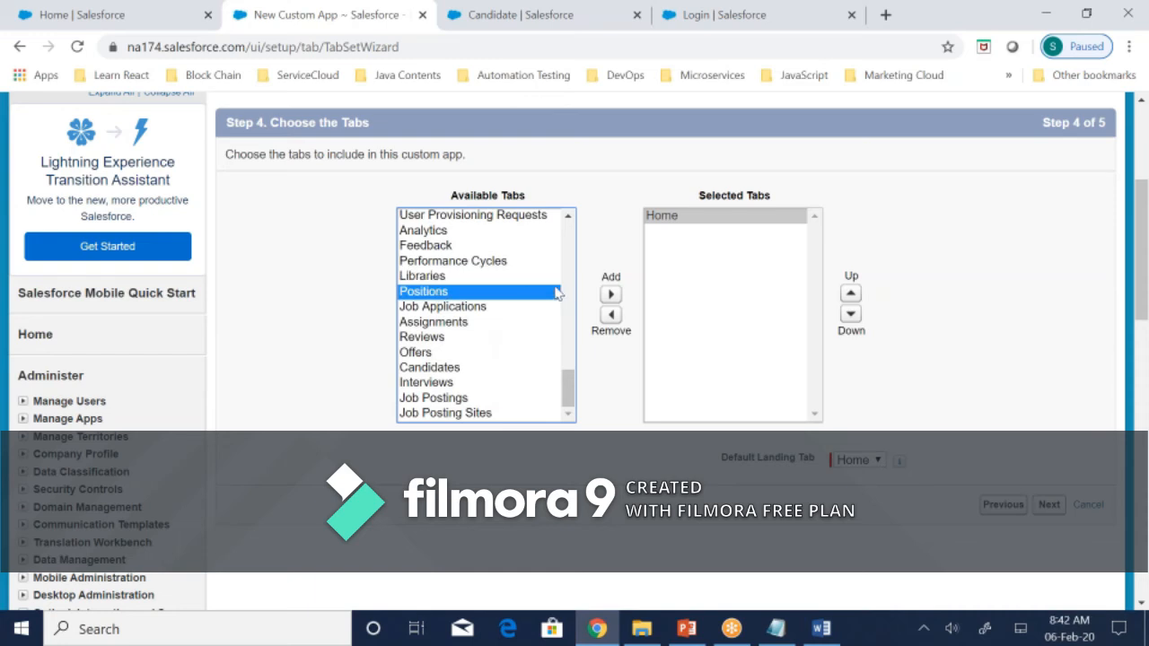
{"action": "left_click", "coordinate": [611, 295]}
{"action": "left_click", "coordinate": [489, 307]}
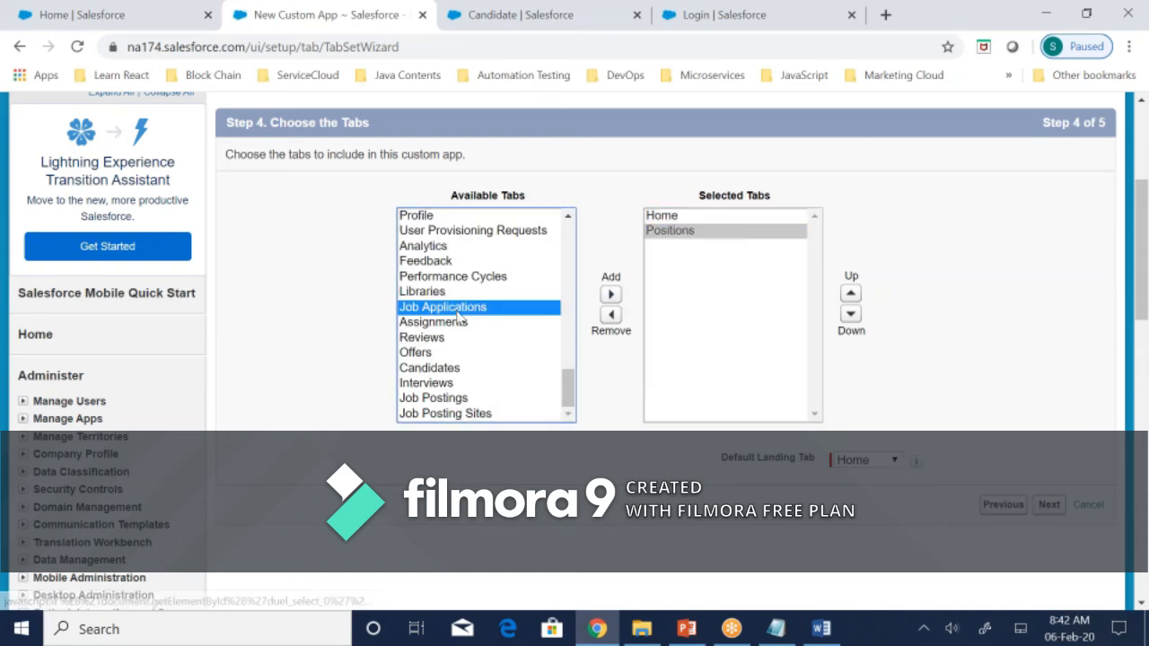
{"action": "left_click", "coordinate": [611, 295]}
- Add the Reviews, Offers, Candidates and Interviews tabs to the custom app's selected tabs
{"action": "left_click", "coordinate": [444, 337]}
{"action": "left_click", "coordinate": [611, 295]}
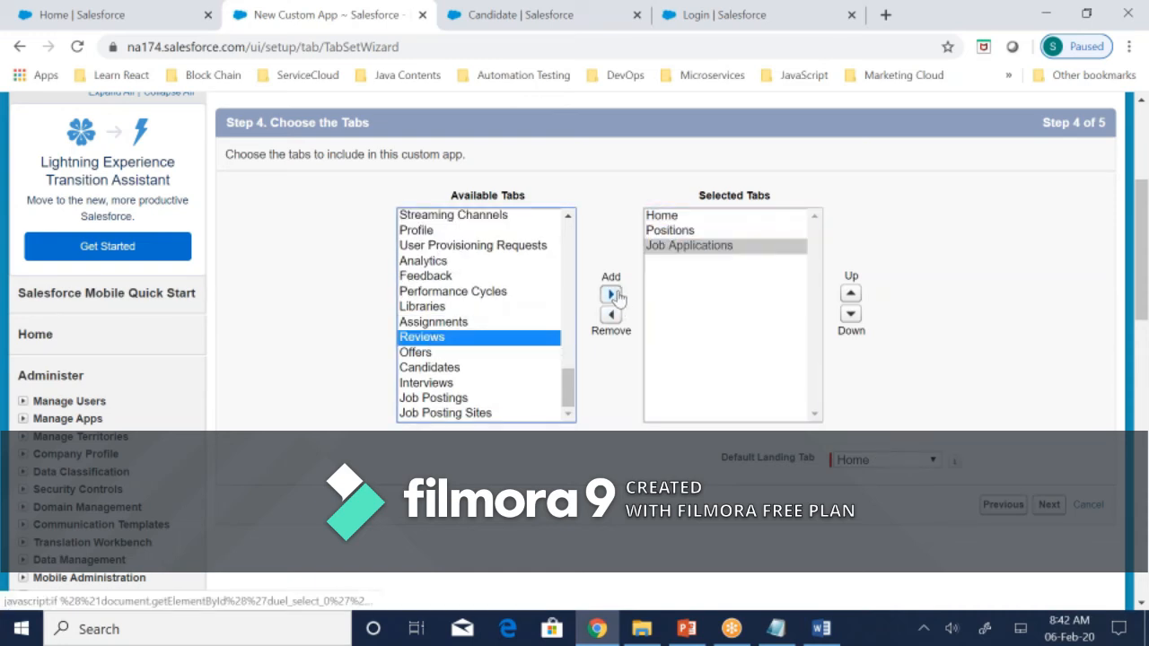
{"action": "left_click", "coordinate": [436, 355]}
{"action": "left_click", "coordinate": [611, 294]}
{"action": "left_click", "coordinate": [444, 368]}
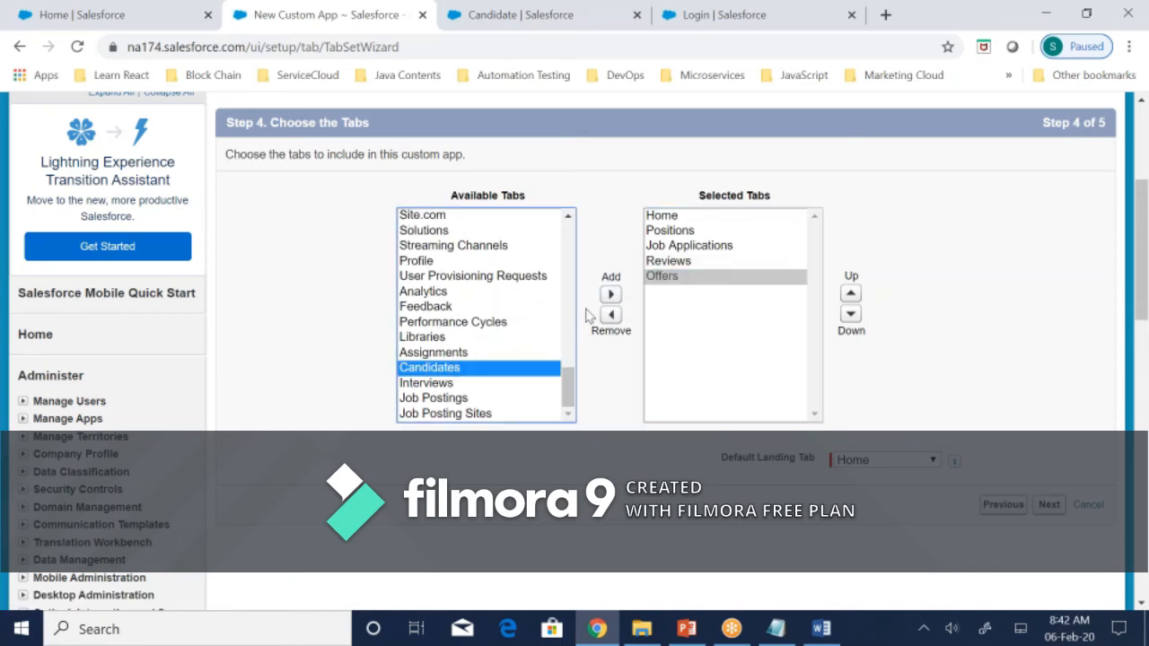
{"action": "left_click", "coordinate": [611, 294]}
{"action": "left_click", "coordinate": [436, 383]}
{"action": "left_click", "coordinate": [611, 296]}
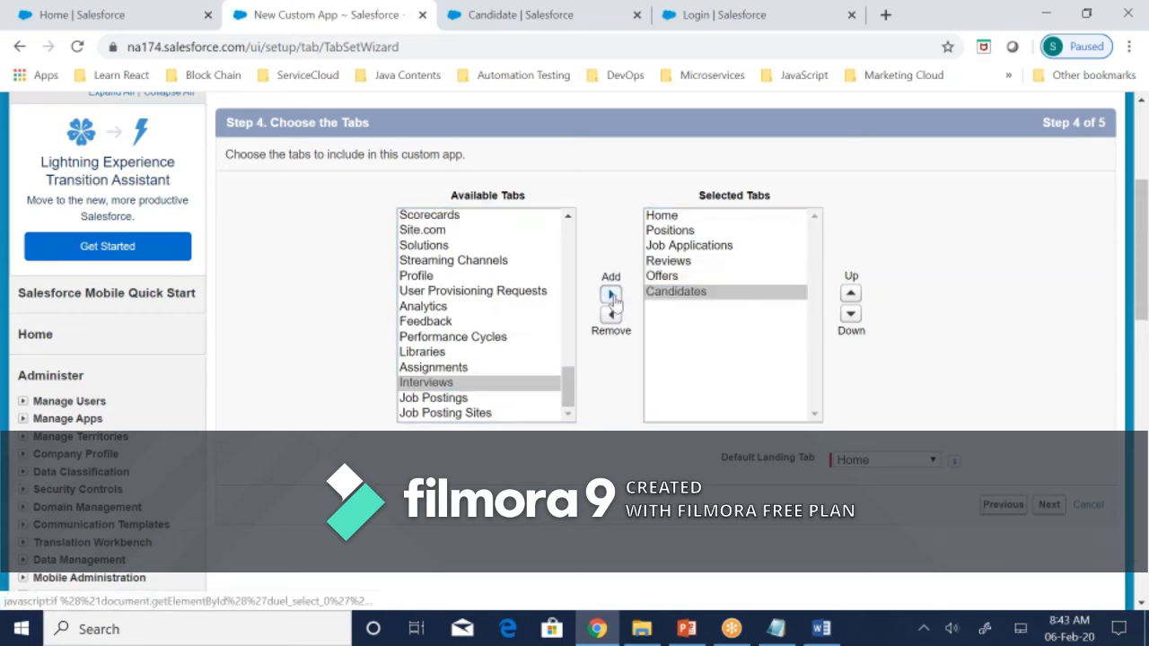
- Add the Job Posting Sites and Job Postings tabs to the custom app's selected tabs
{"action": "left_click", "coordinate": [482, 411]}
{"action": "left_click", "coordinate": [611, 294]}
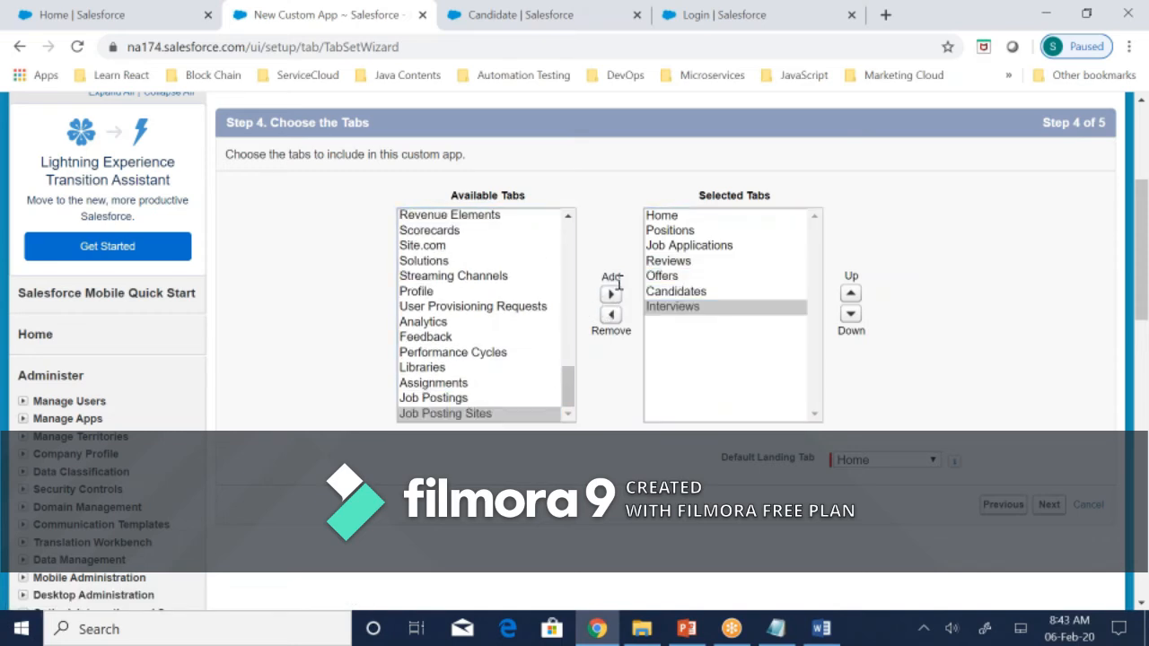
{"action": "left_click", "coordinate": [480, 400]}
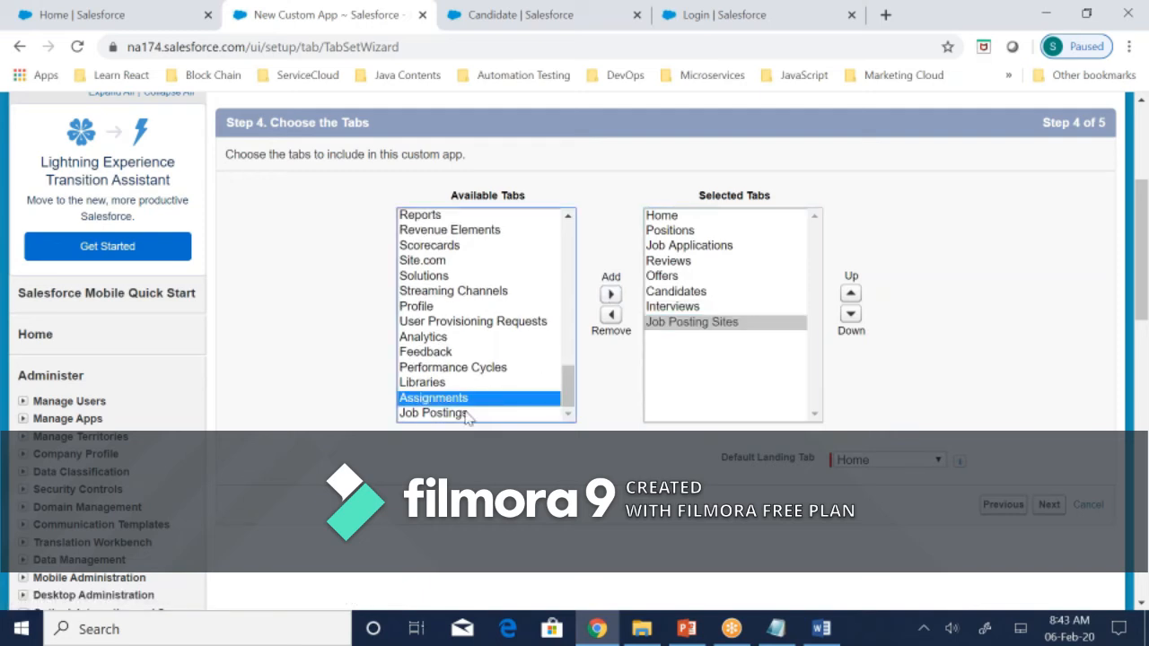
{"action": "left_click", "coordinate": [466, 414]}
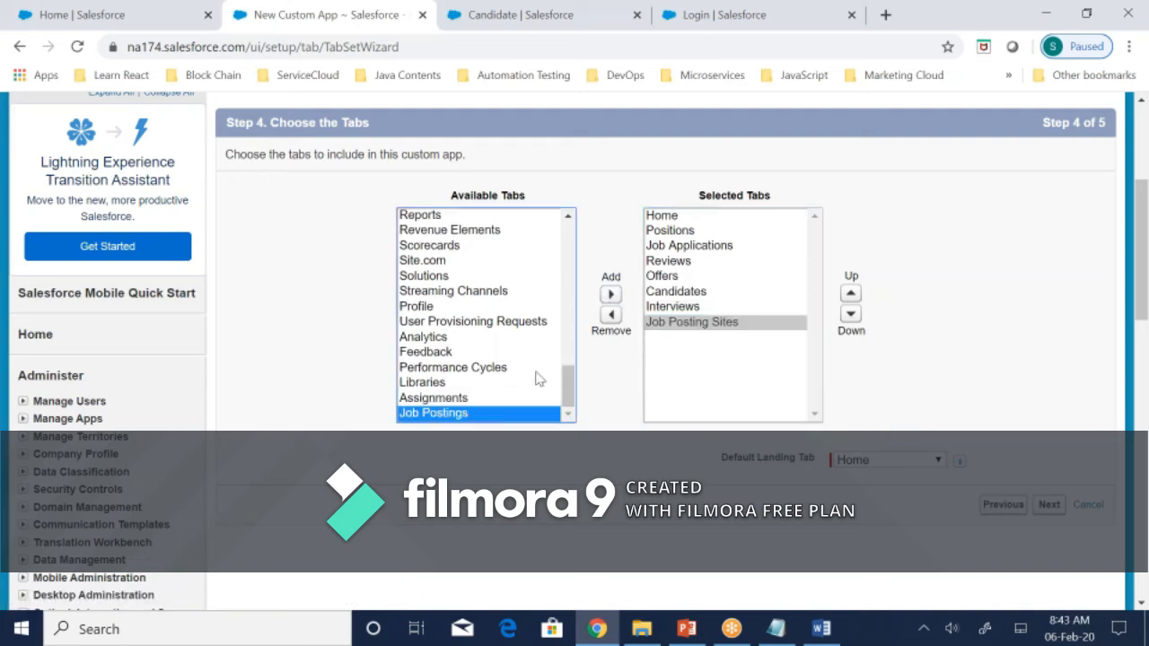
{"action": "left_click", "coordinate": [610, 297]}
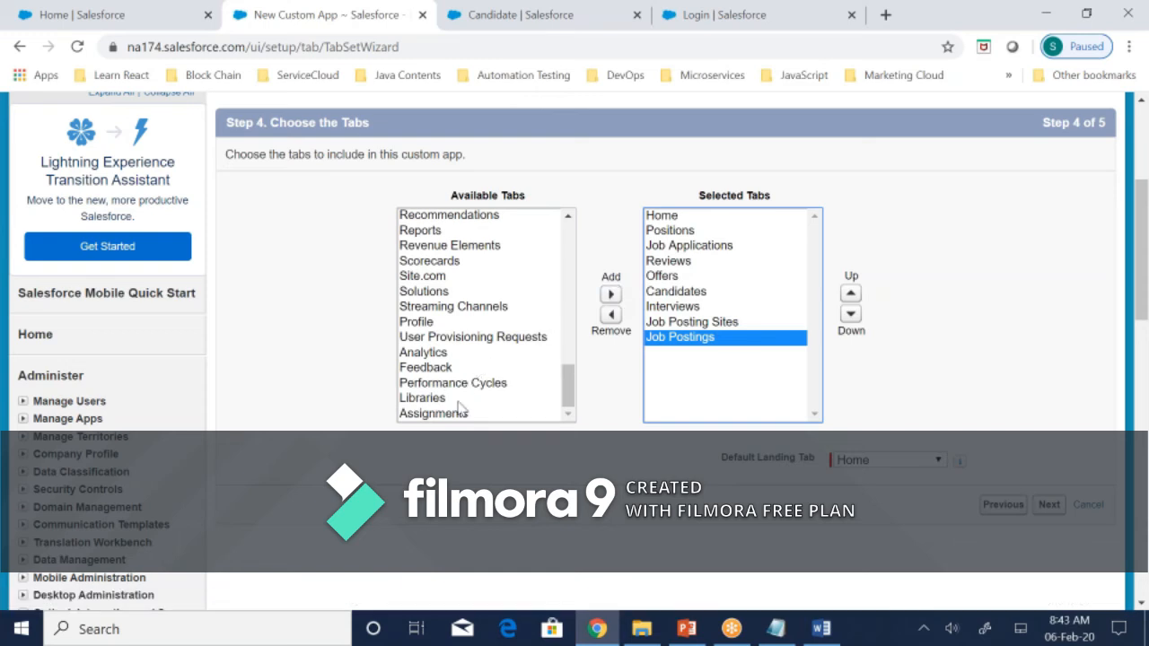
- Add the standard Dashboards and Reports tabs to the custom app's selected tabs
{"action": "scroll", "coordinate": [459, 409], "scroll_direction": "up", "scroll_amount": 6}
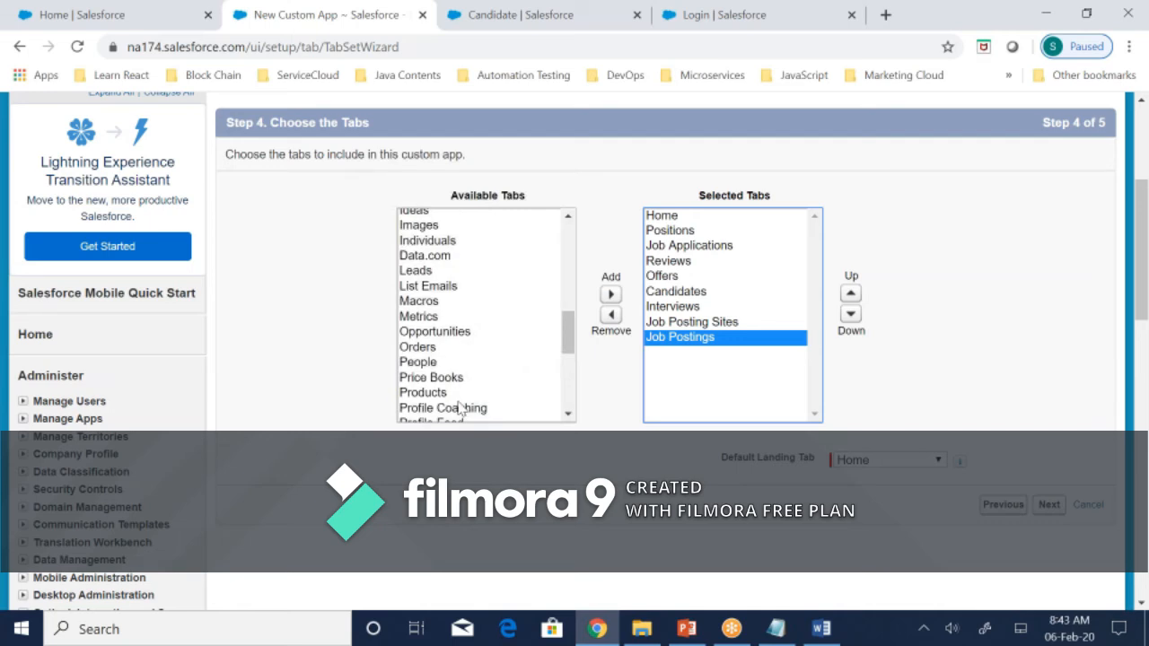
{"action": "scroll", "coordinate": [460, 408], "scroll_direction": "up", "scroll_amount": 5}
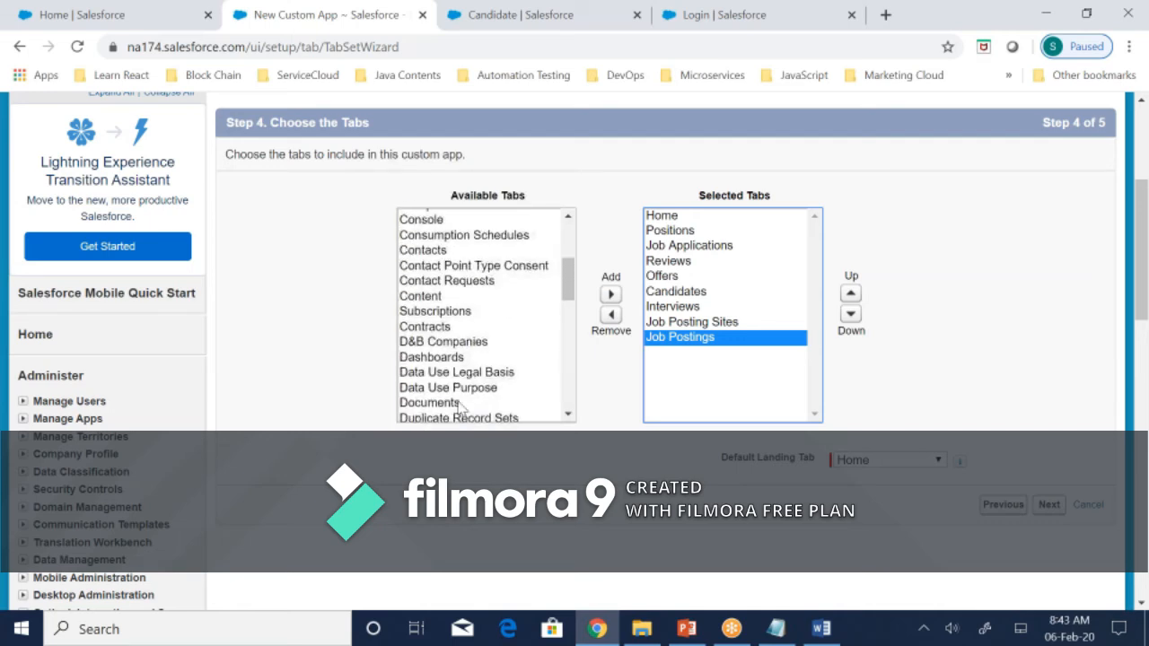
{"action": "left_click", "coordinate": [448, 357]}
{"action": "left_click", "coordinate": [610, 295]}
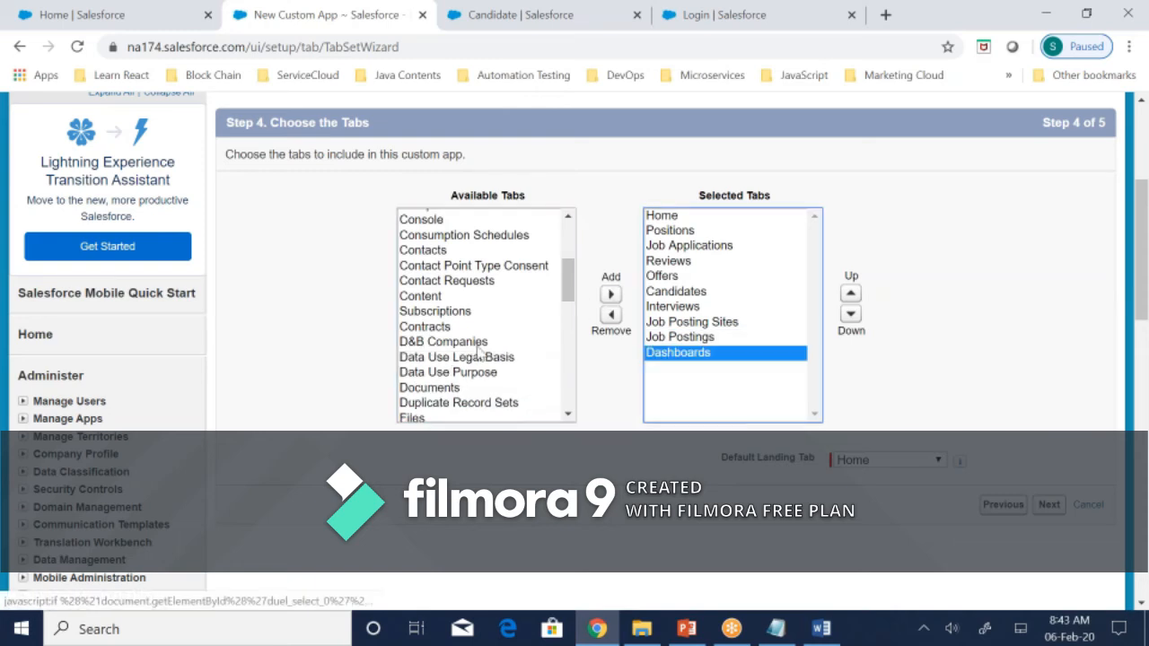
{"action": "scroll", "coordinate": [467, 357], "scroll_direction": "down", "scroll_amount": 10}
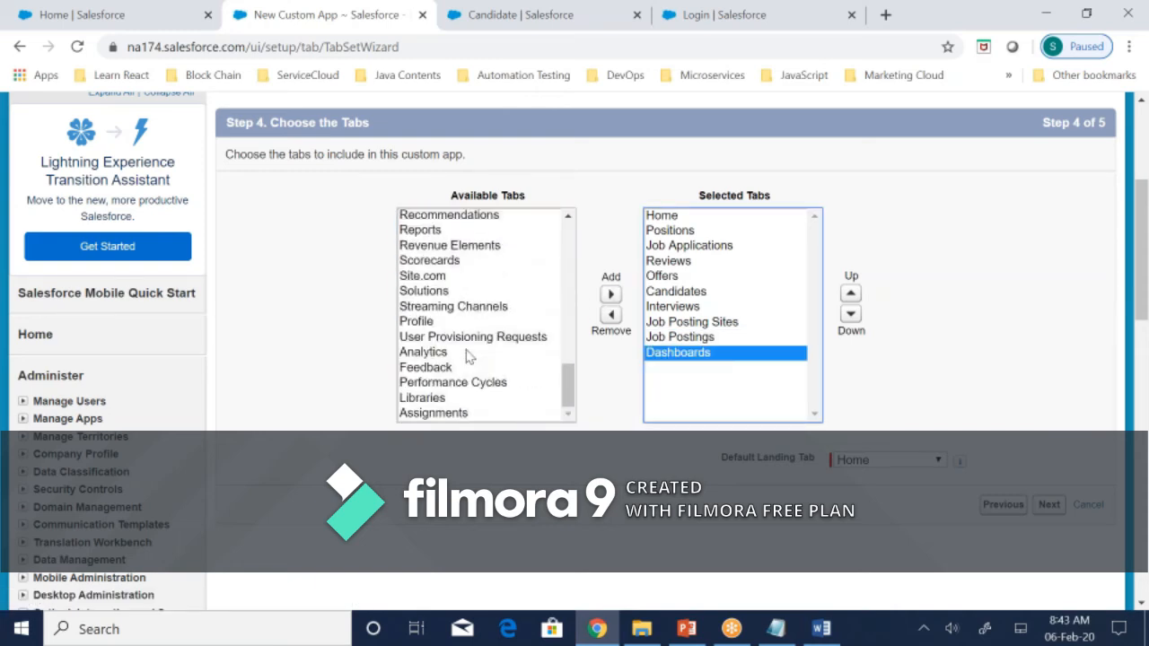
{"action": "left_click", "coordinate": [440, 231]}
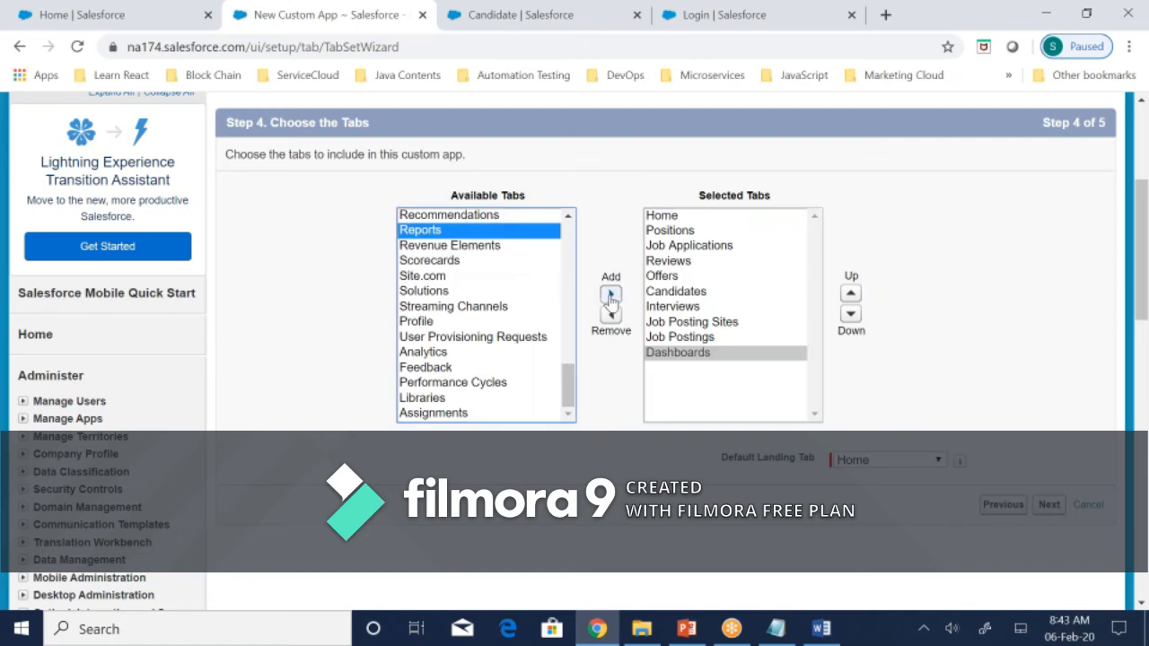
{"action": "left_click", "coordinate": [610, 296]}
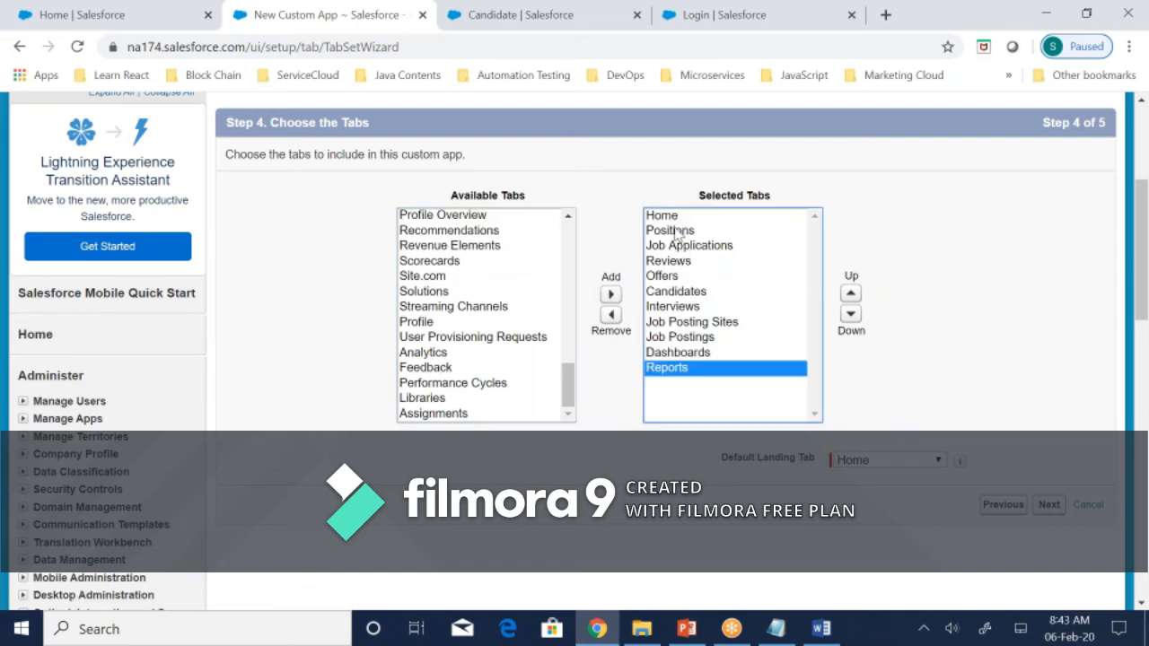
- Move the Job Posting Sites tab up in the selected tabs so it directly follows Positions
{"action": "left_click", "coordinate": [687, 322]}
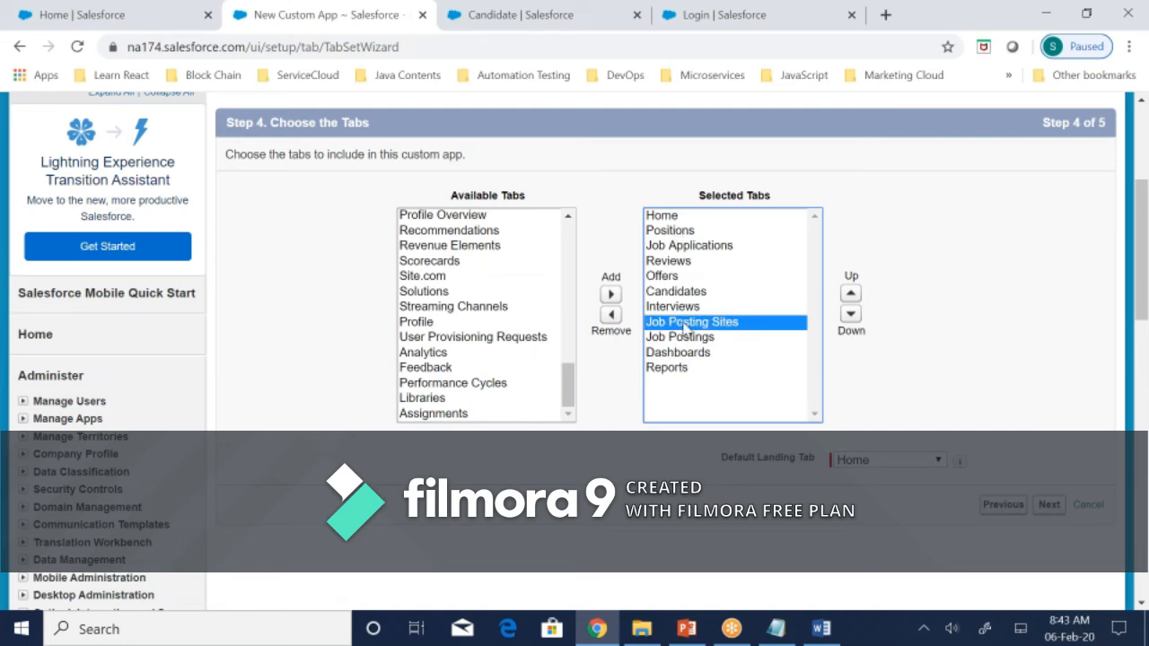
{"action": "left_click", "coordinate": [851, 293]}
{"action": "left_click", "coordinate": [851, 293]}
{"action": "left_click", "coordinate": [851, 294]}
{"action": "left_click", "coordinate": [851, 293]}
{"action": "left_click", "coordinate": [850, 294]}
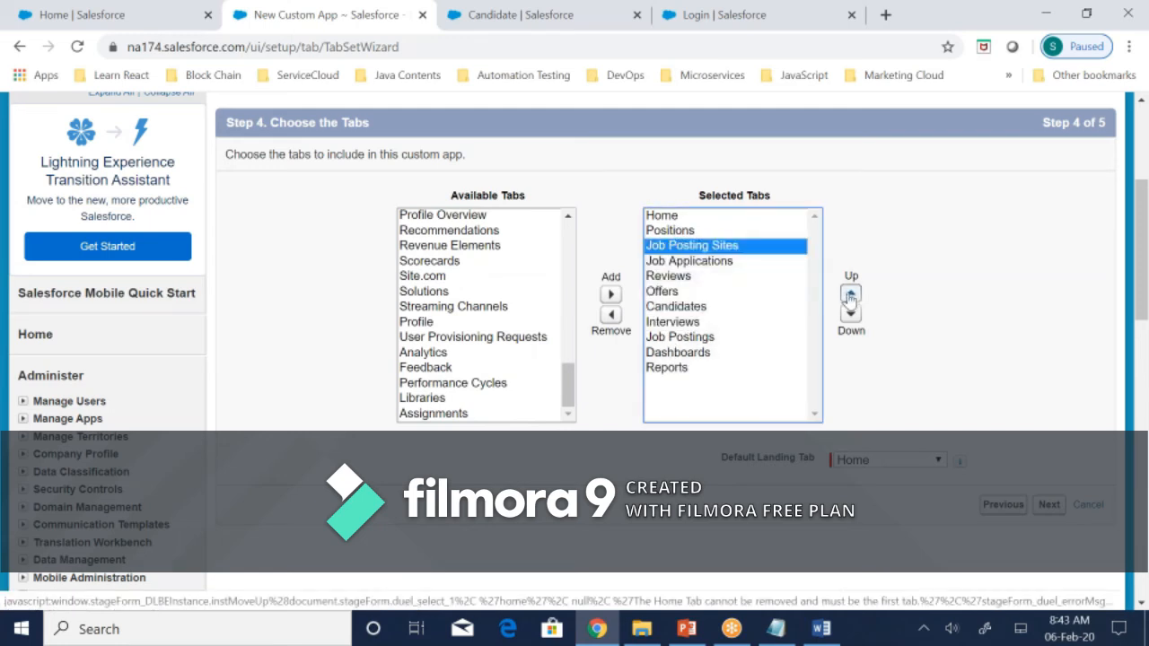
- Move the Candidates tab up in the selected tabs so it directly follows Job Posting Sites
{"action": "left_click", "coordinate": [718, 309]}
{"action": "left_click", "coordinate": [851, 294]}
{"action": "left_click", "coordinate": [850, 294]}
{"action": "left_click", "coordinate": [851, 294]}
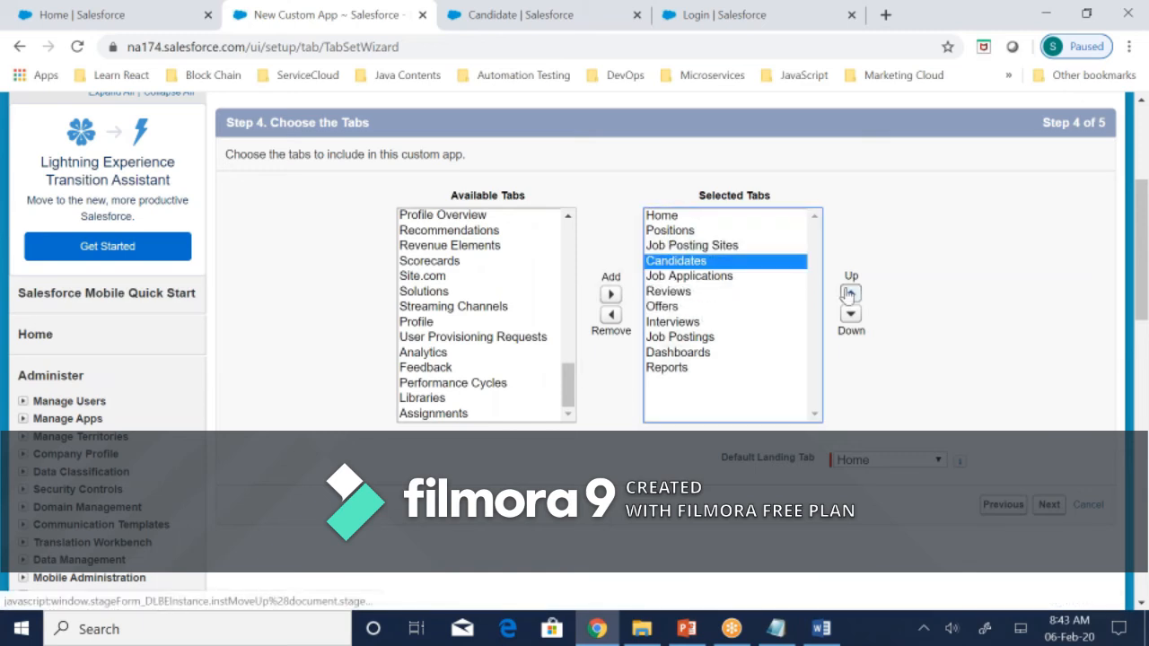
- Reorder the selected tabs so Interviews comes before Reviews and Reports comes before Dashboards
{"action": "left_click", "coordinate": [687, 292]}
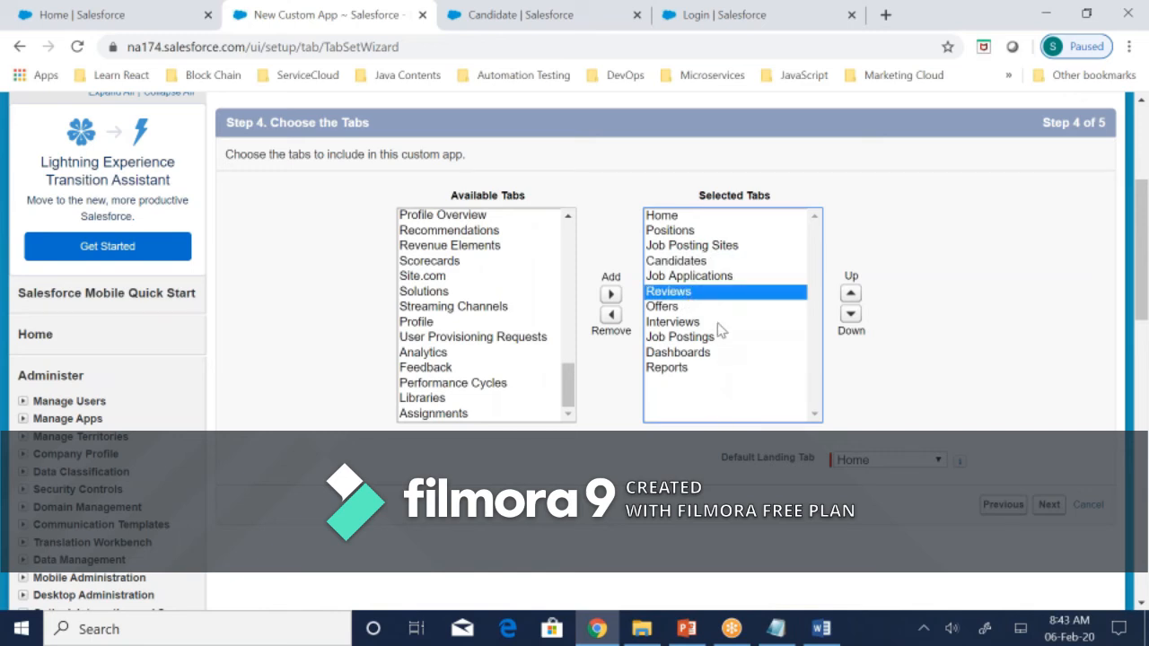
{"action": "left_click", "coordinate": [721, 323]}
{"action": "left_click", "coordinate": [850, 294]}
{"action": "left_click", "coordinate": [850, 294]}
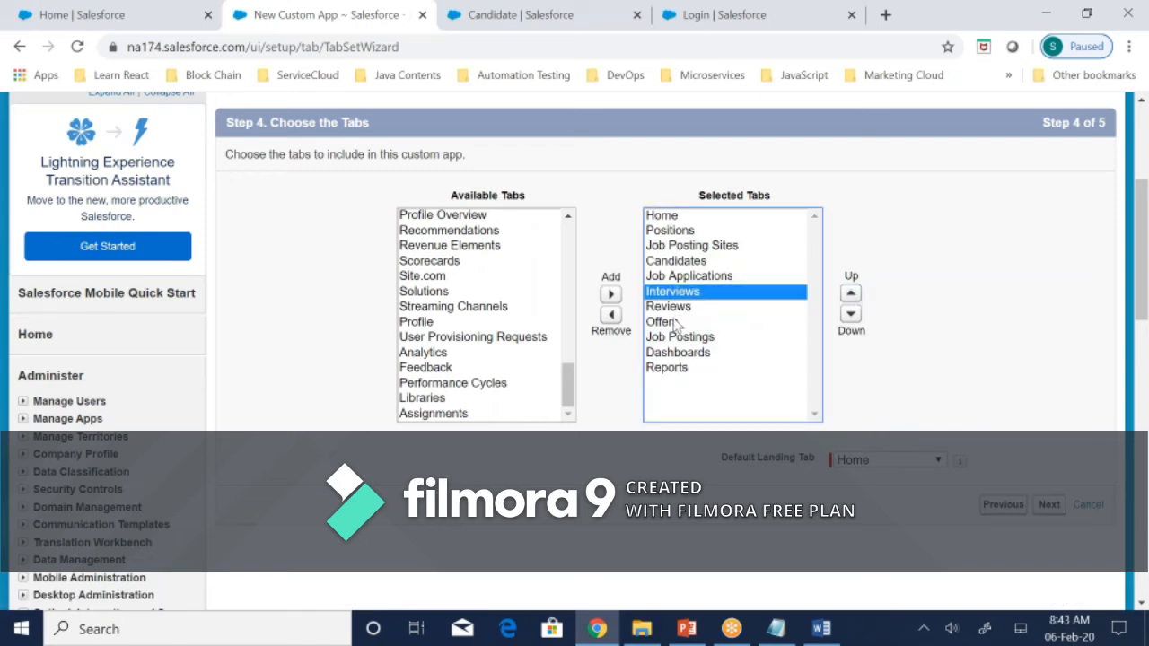
{"action": "left_click", "coordinate": [678, 361]}
{"action": "left_click", "coordinate": [850, 296]}
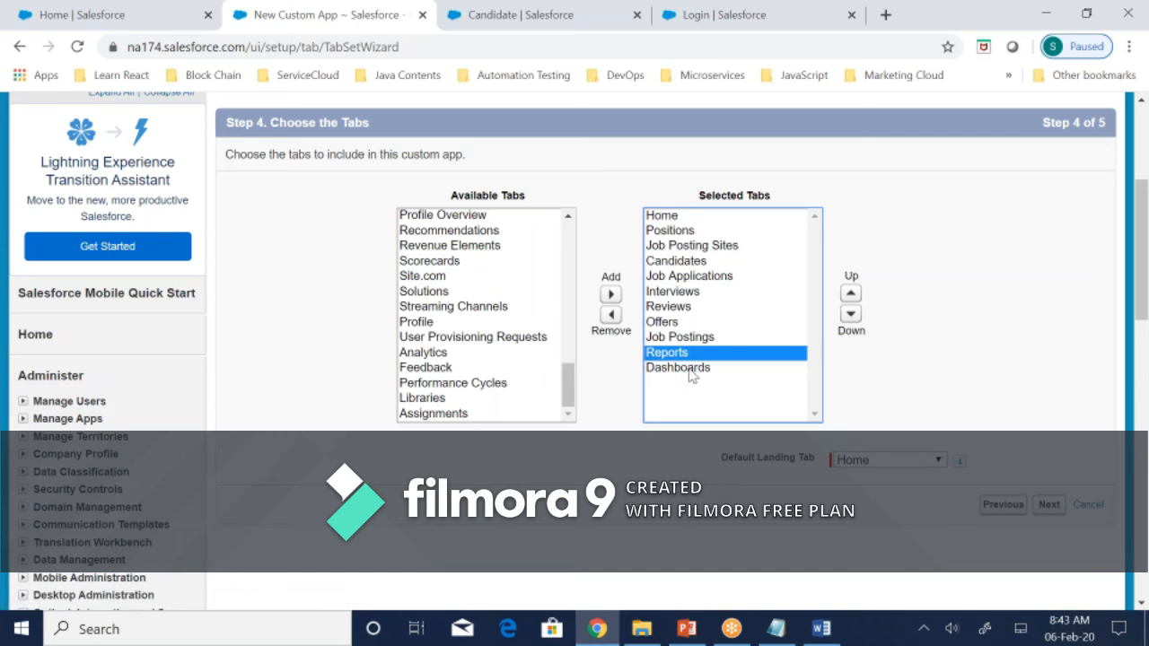
- Keep Home as the custom app's default landing tab and continue to the profile assignment
{"action": "left_click", "coordinate": [890, 460]}
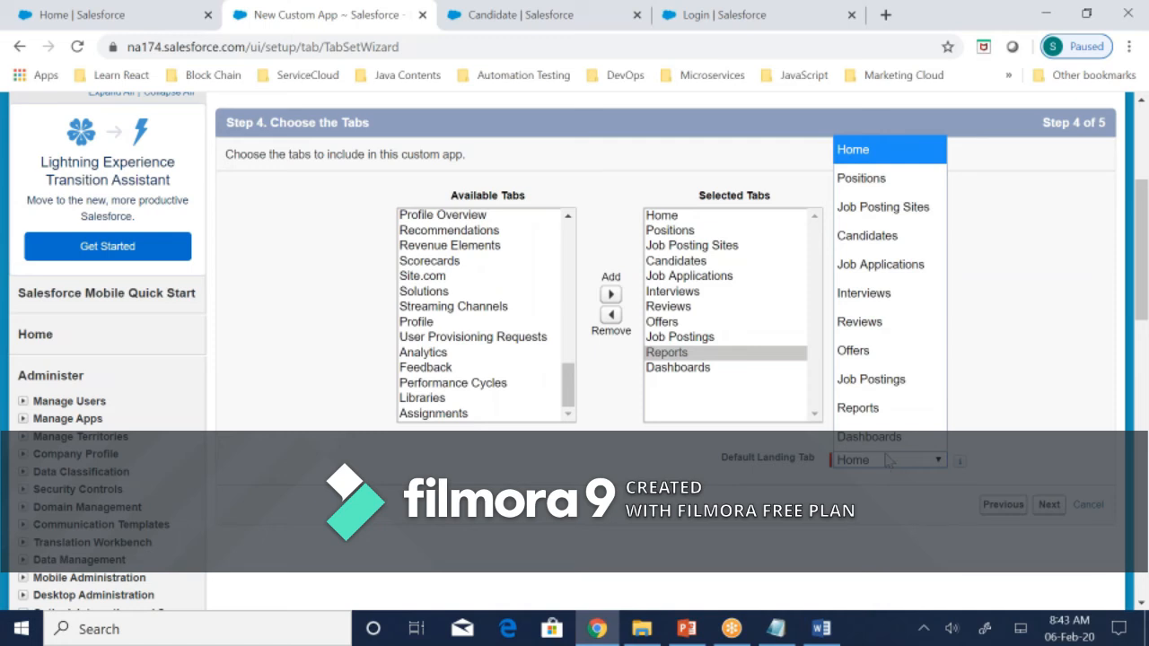
{"action": "left_click", "coordinate": [867, 154]}
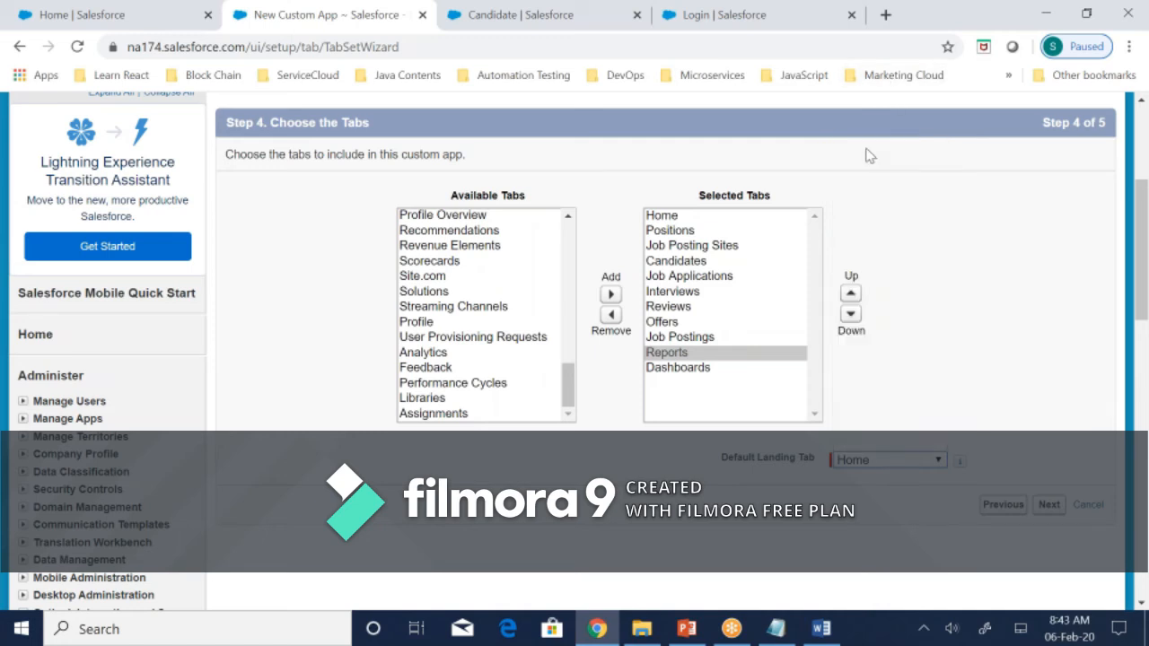
{"action": "left_click", "coordinate": [1048, 508]}
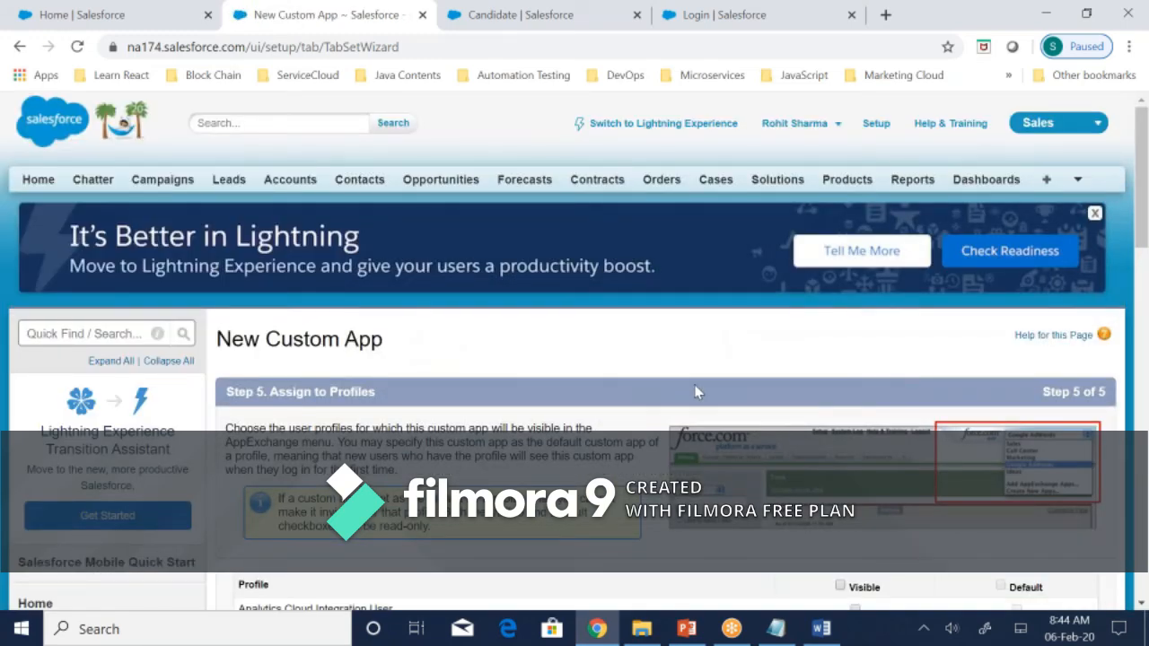
- Make the custom app visible and default for the System Administrator profile, and save the app
{"action": "scroll", "coordinate": [694, 392], "scroll_direction": "down", "scroll_amount": 2}
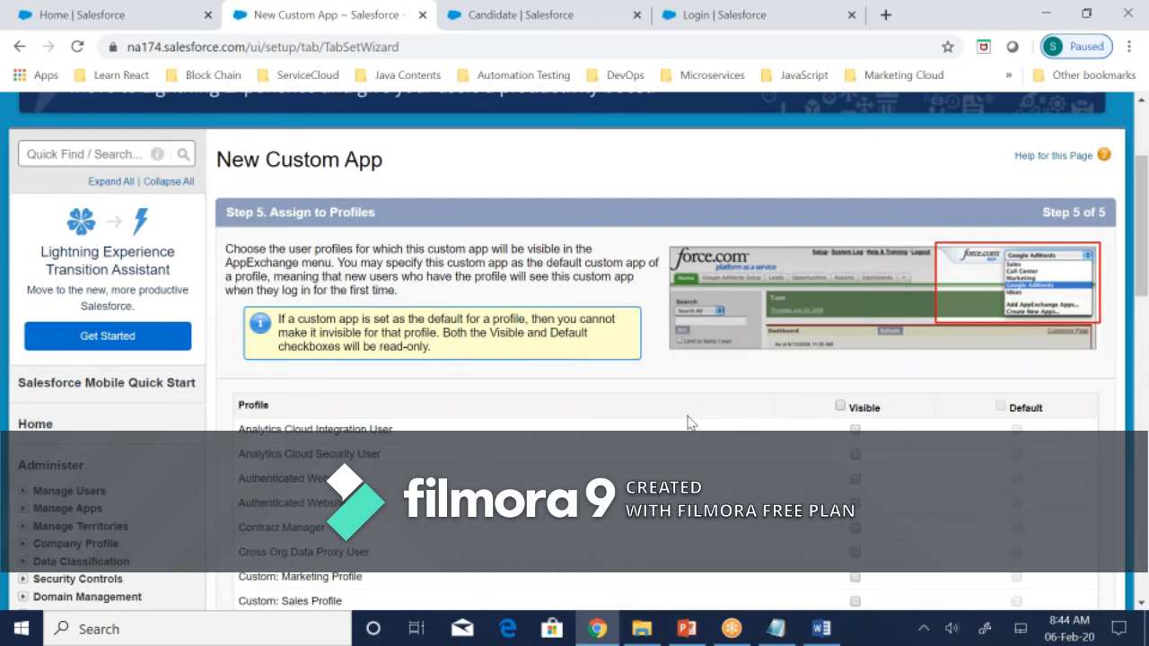
{"action": "scroll", "coordinate": [690, 423], "scroll_direction": "down", "scroll_amount": 2}
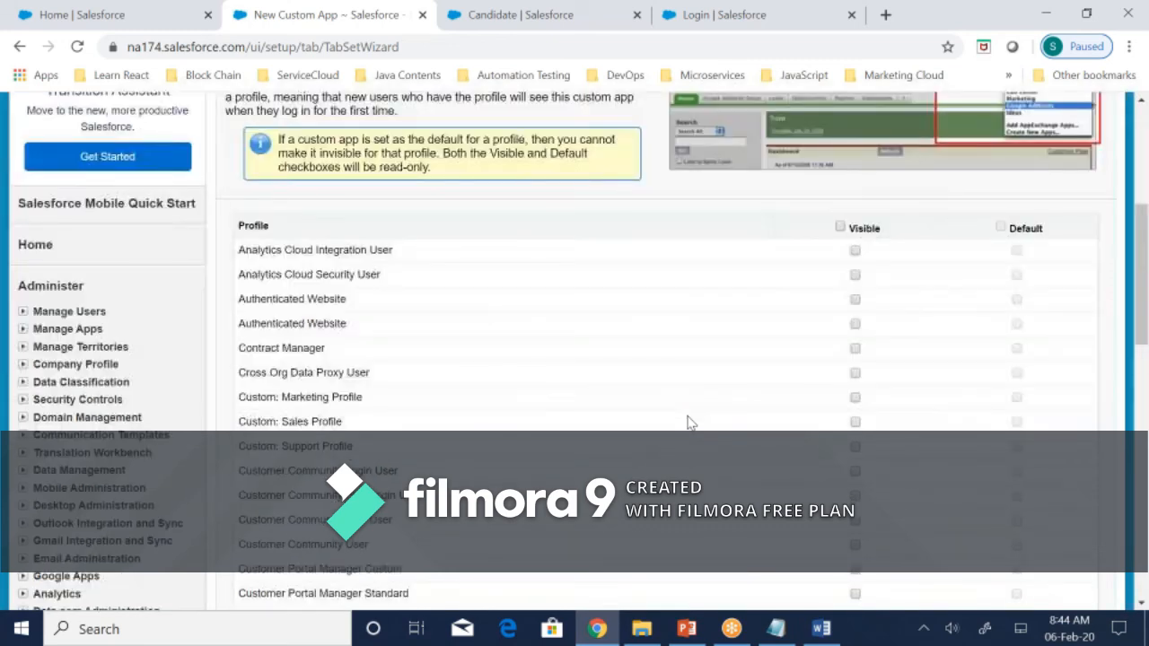
{"action": "scroll", "coordinate": [690, 422], "scroll_direction": "down", "scroll_amount": 3}
{"action": "scroll", "coordinate": [690, 423], "scroll_direction": "up", "scroll_amount": 4}
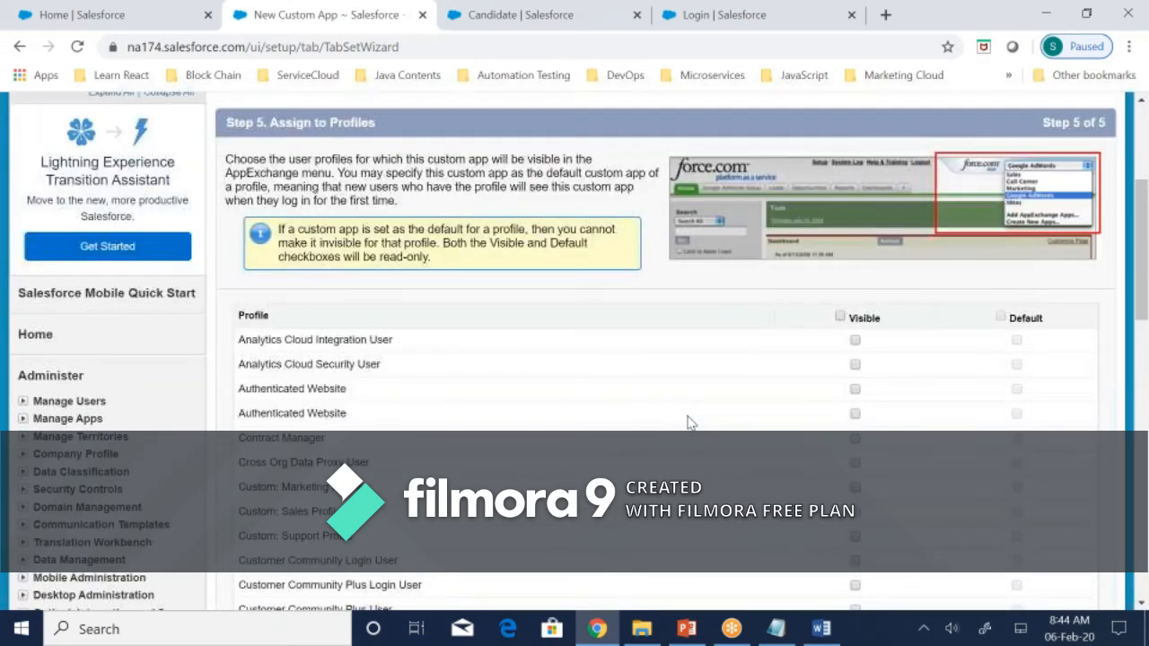
{"action": "scroll", "coordinate": [690, 423], "scroll_direction": "down", "scroll_amount": 5}
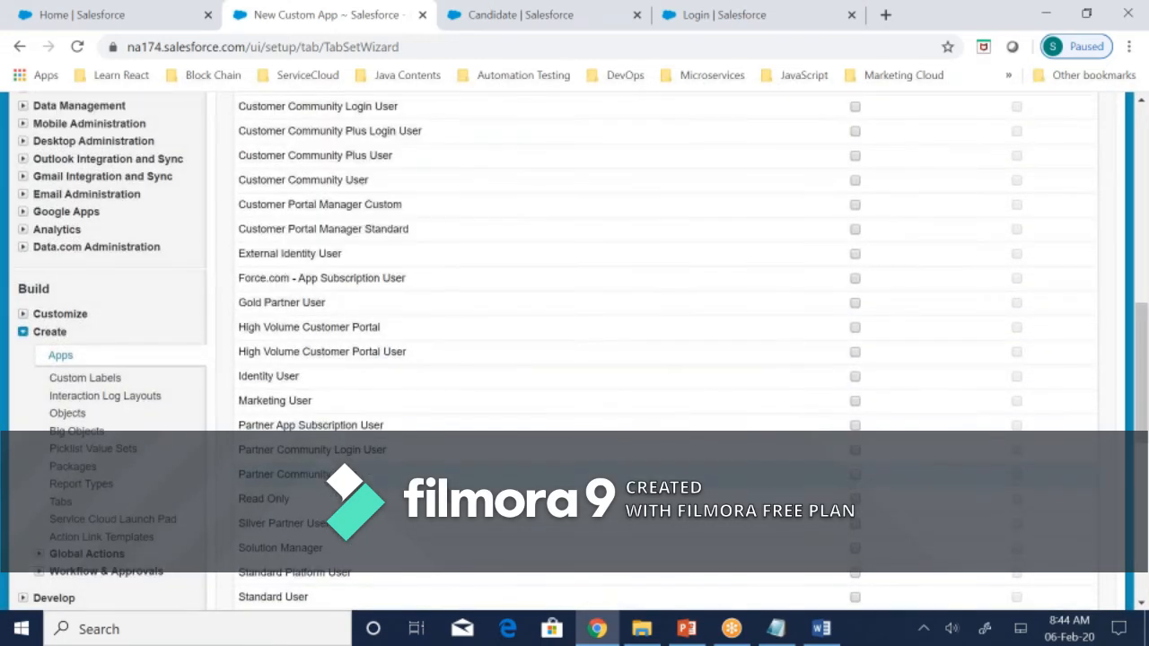
{"action": "scroll", "coordinate": [664, 350], "scroll_direction": "down", "scroll_amount": 2}
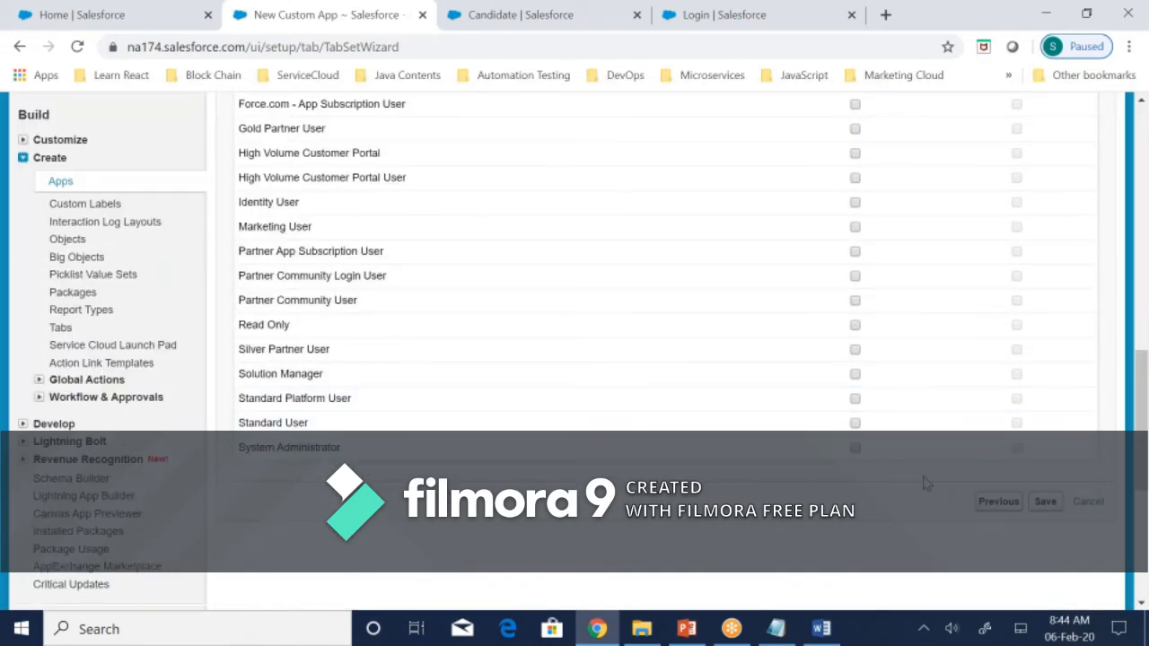
{"action": "left_click", "coordinate": [855, 447]}
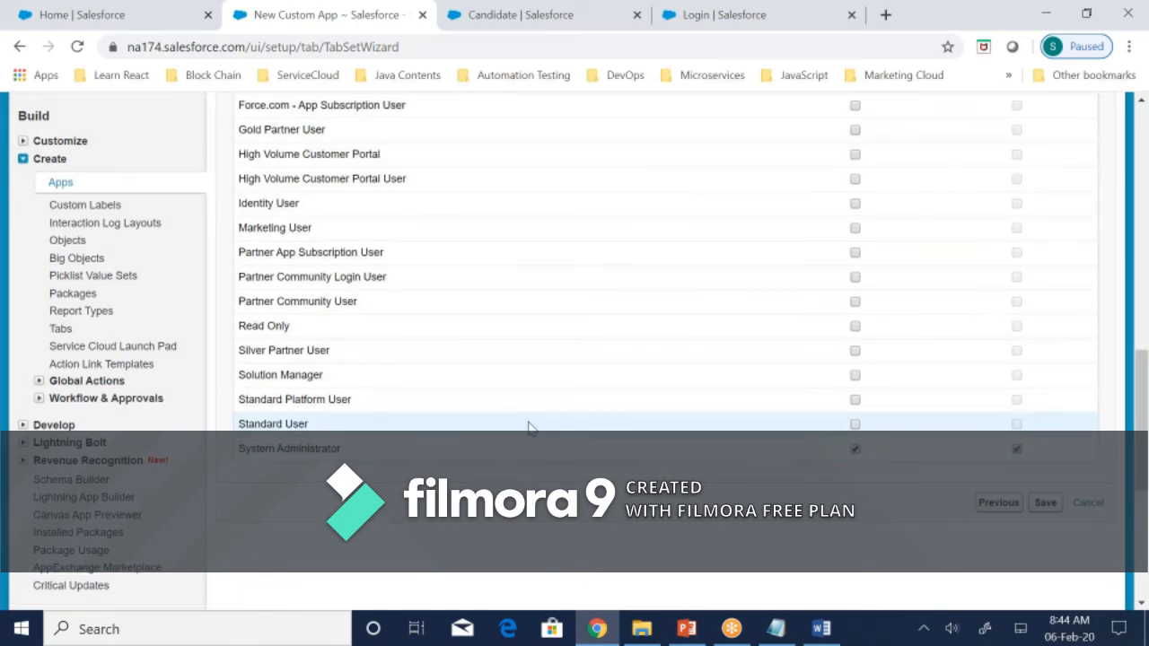
{"action": "scroll", "coordinate": [530, 428], "scroll_direction": "up", "scroll_amount": 10}
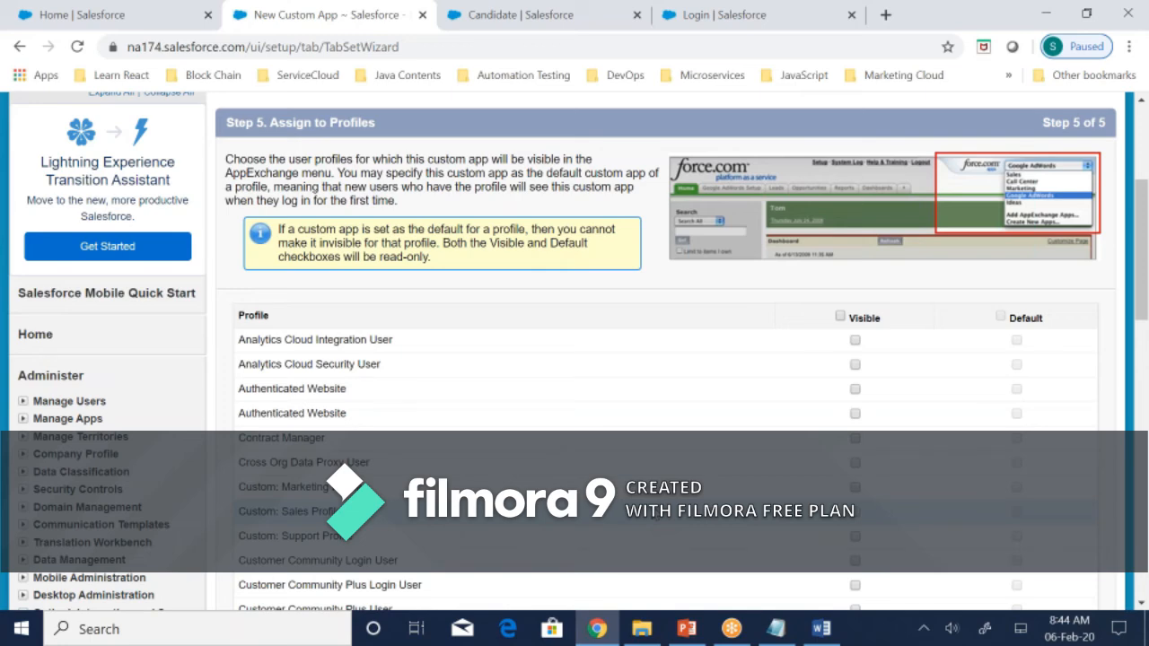
{"action": "scroll", "coordinate": [772, 459], "scroll_direction": "down", "scroll_amount": 10}
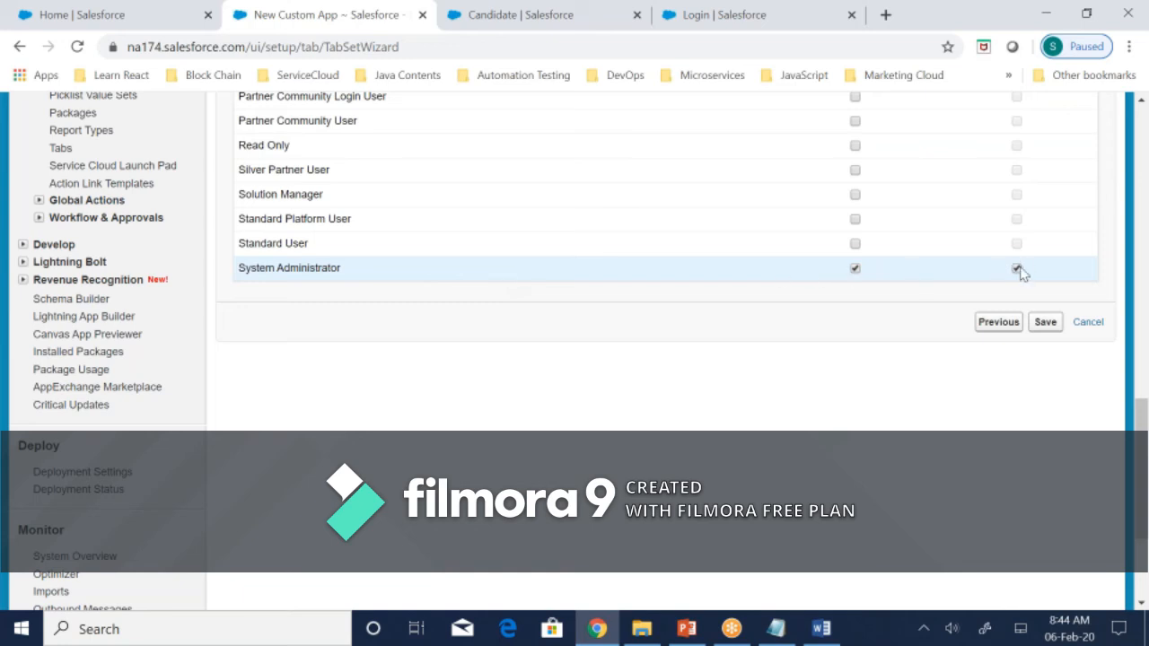
{"action": "left_click", "coordinate": [1056, 329]}
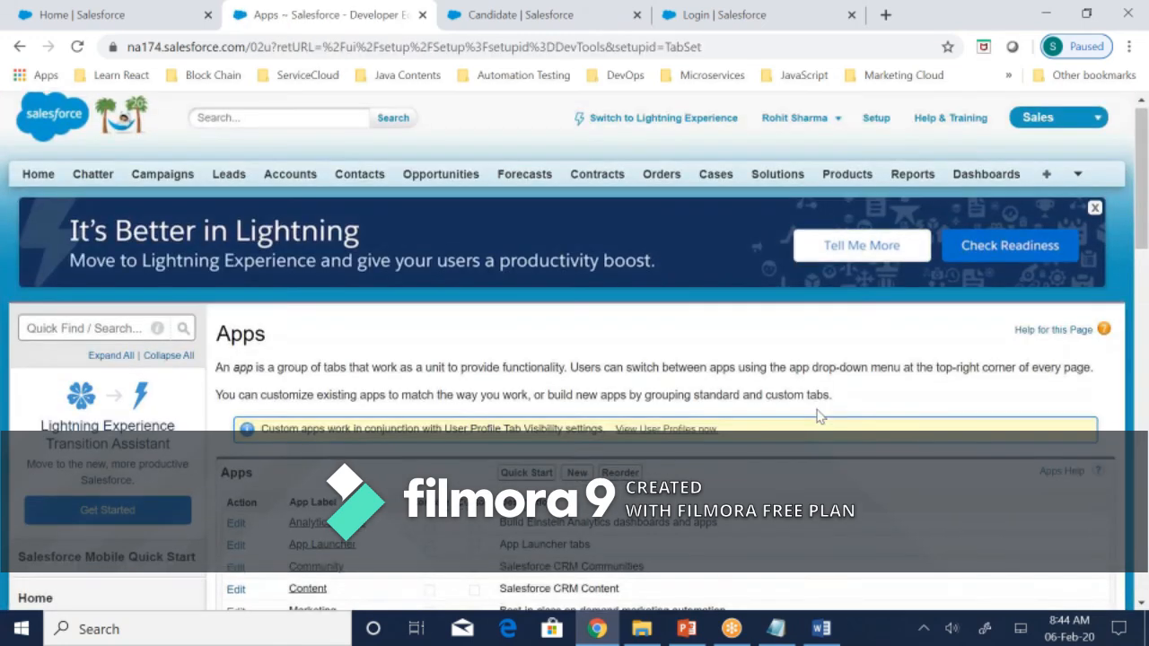
- Check the Apps list for the new custom app, reload the page and switch to the Recruitment Application app
{"action": "scroll", "coordinate": [817, 413], "scroll_direction": "down", "scroll_amount": 5}
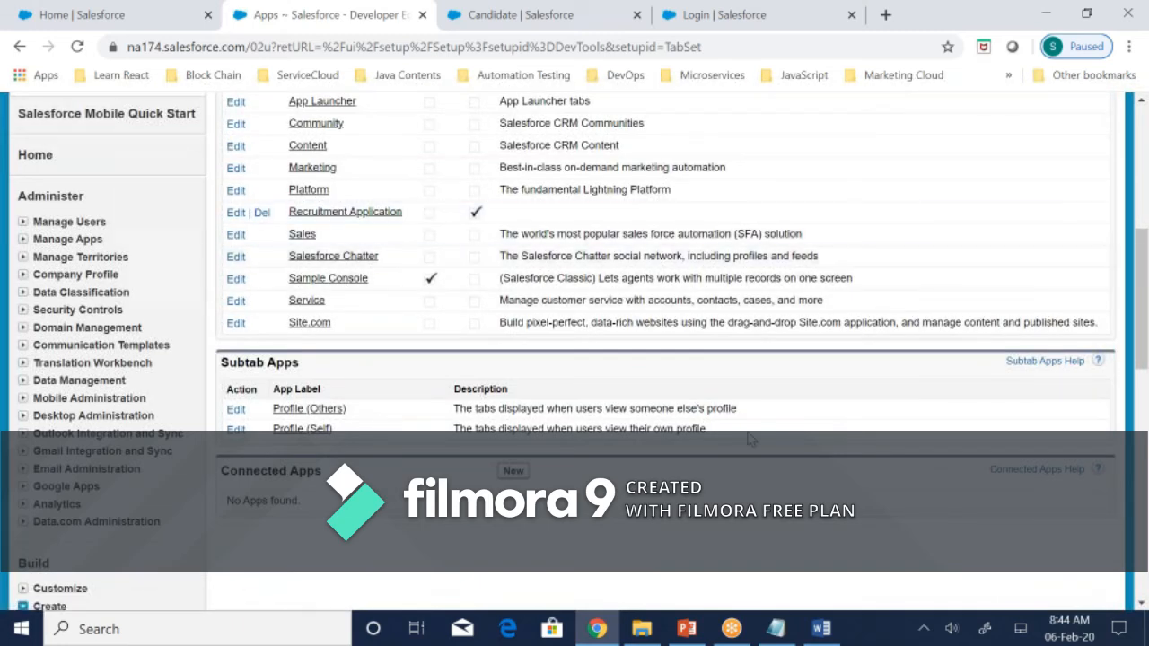
{"action": "scroll", "coordinate": [750, 438], "scroll_direction": "up", "scroll_amount": 6}
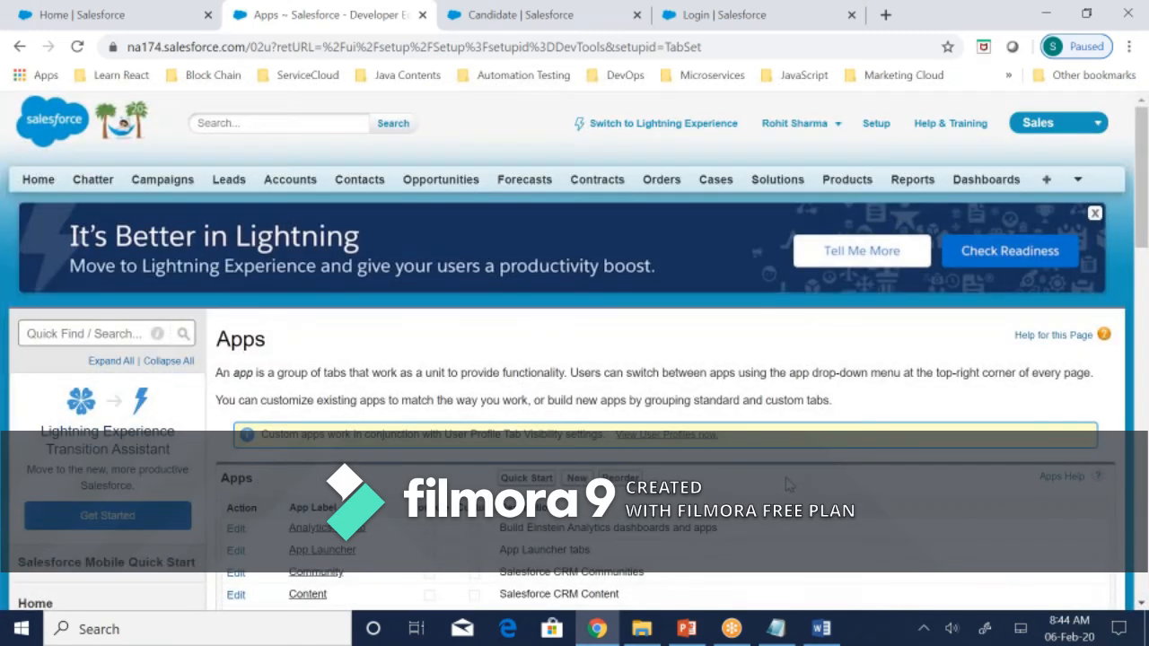
{"action": "left_click", "coordinate": [441, 51]}
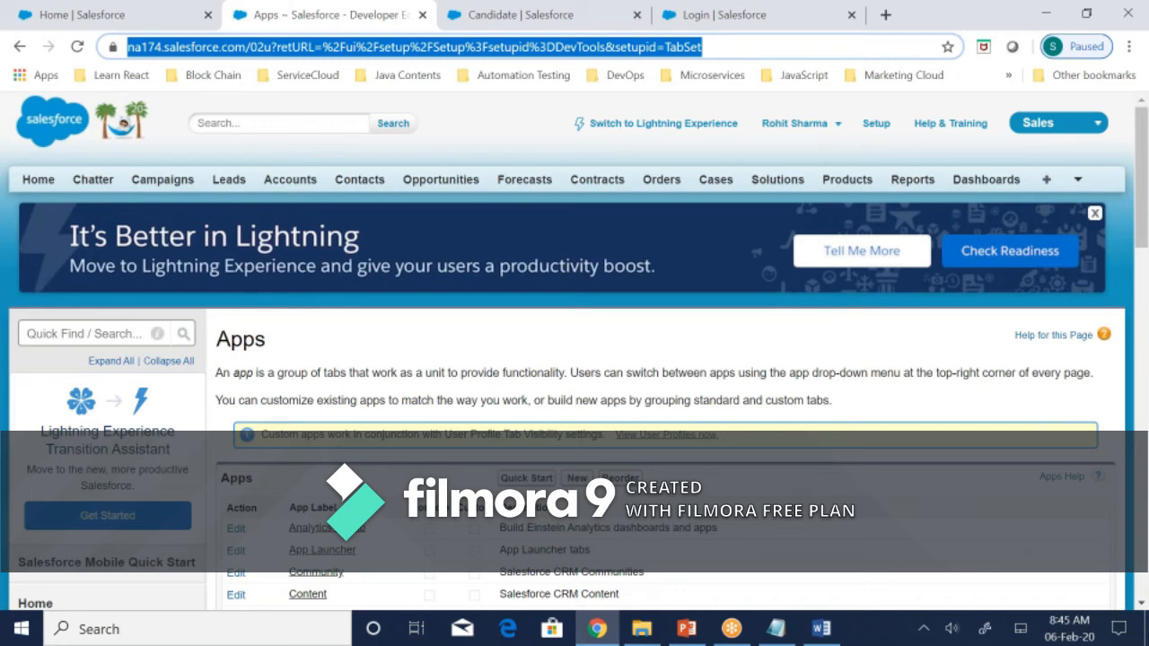
{"action": "key", "text": "Return"}
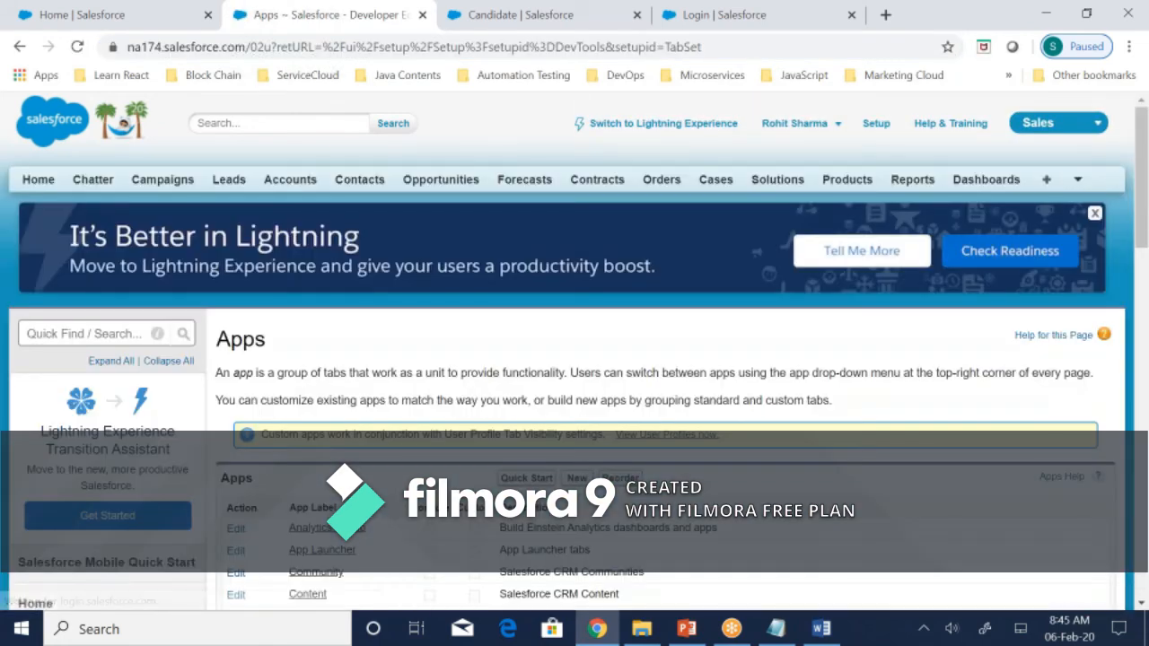
{"action": "left_click", "coordinate": [1041, 124]}
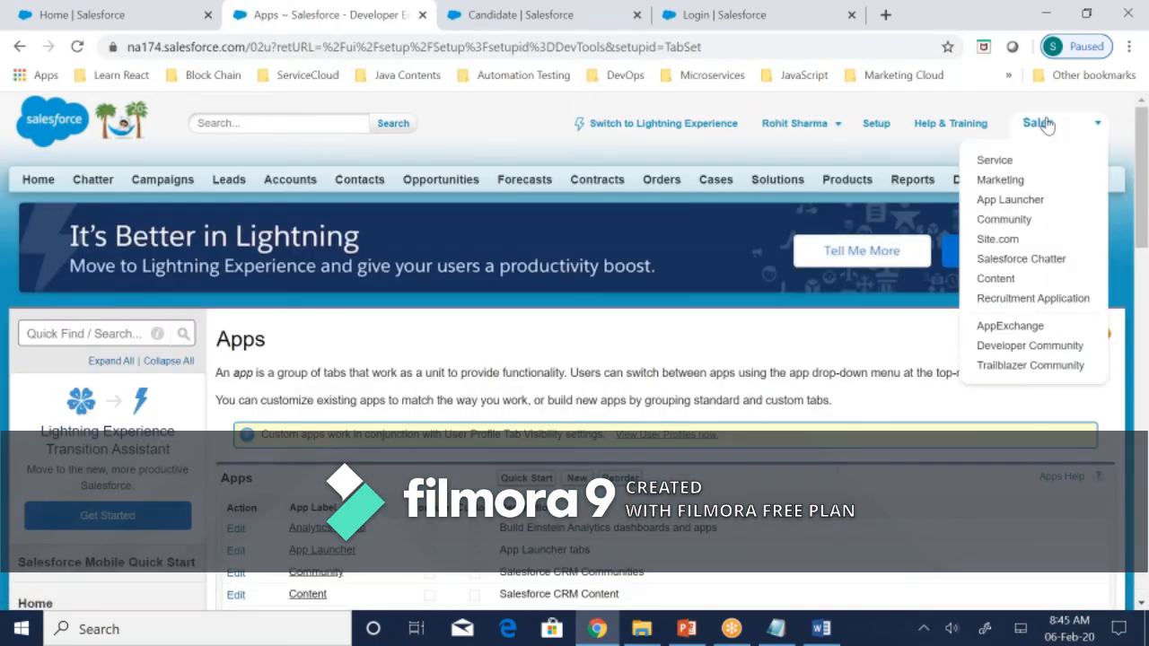
{"action": "left_click", "coordinate": [1031, 300]}
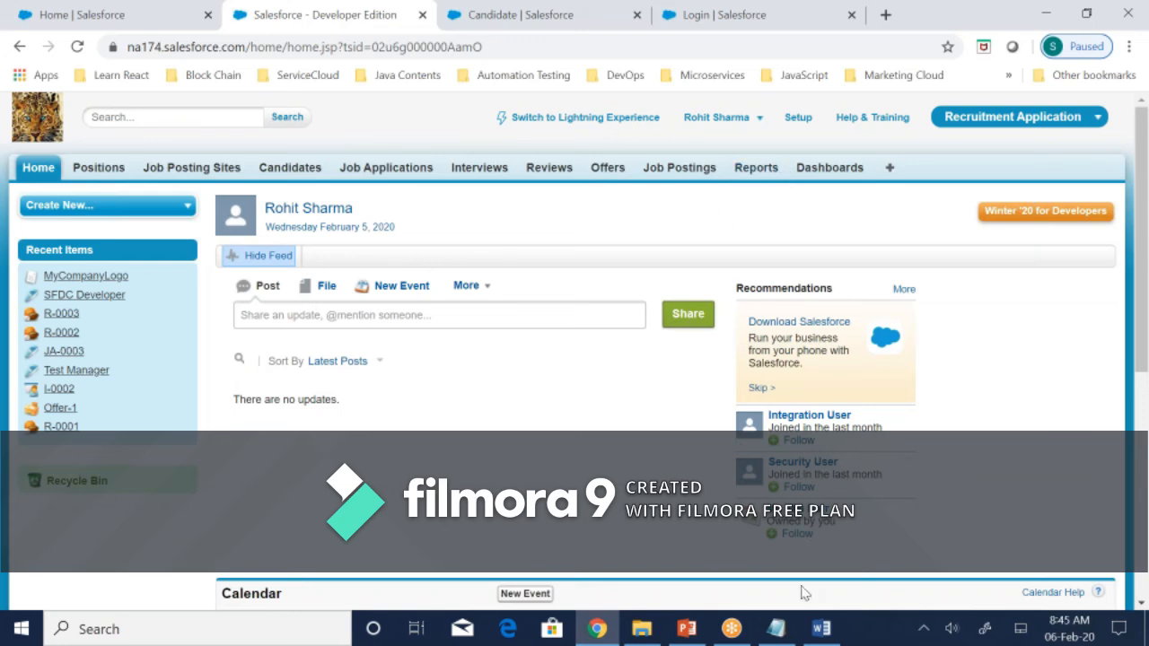
- Switch to the RootS notes in Notepad and review the lines on creating apps, uploading logos and upgrading Classic apps to Lightning
{"action": "left_click", "coordinate": [779, 631]}
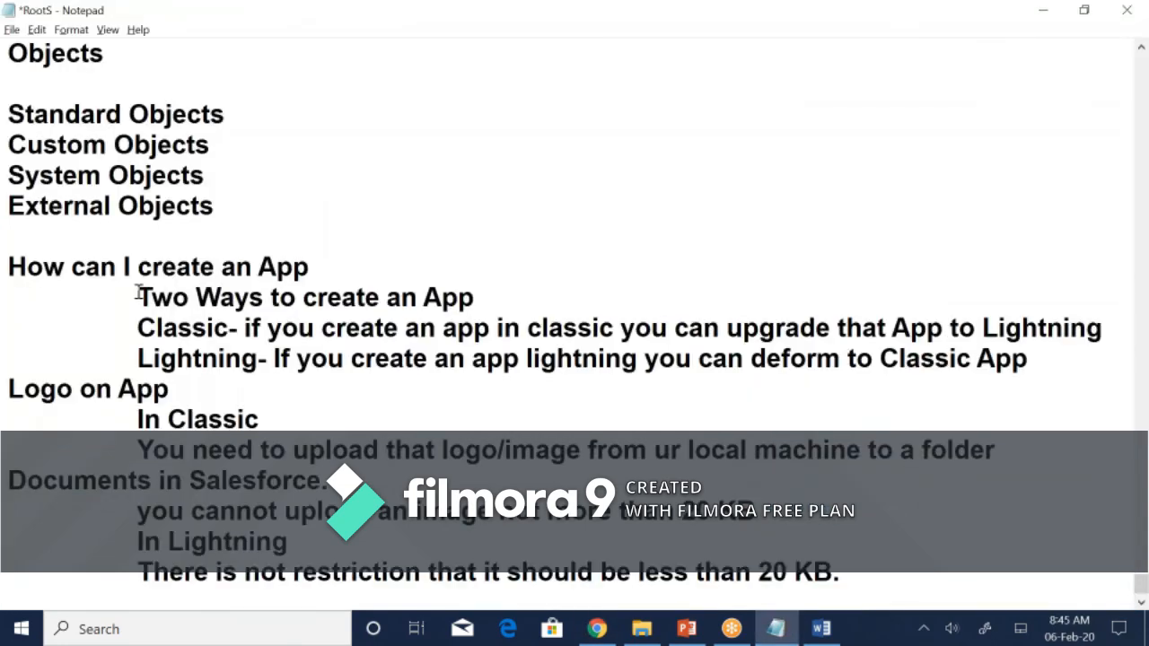
{"action": "left_click_drag", "start_coordinate": [137, 297], "coordinate": [795, 332]}
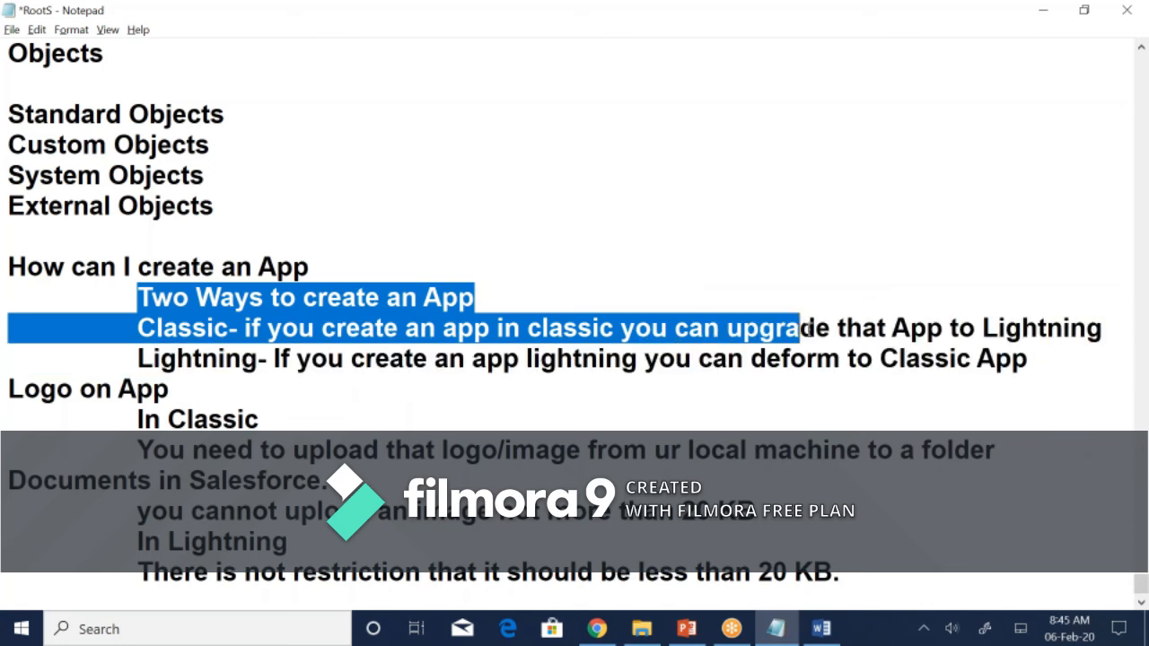
{"action": "left_click", "coordinate": [728, 334]}
{"action": "left_click_drag", "start_coordinate": [394, 449], "coordinate": [499, 448]}
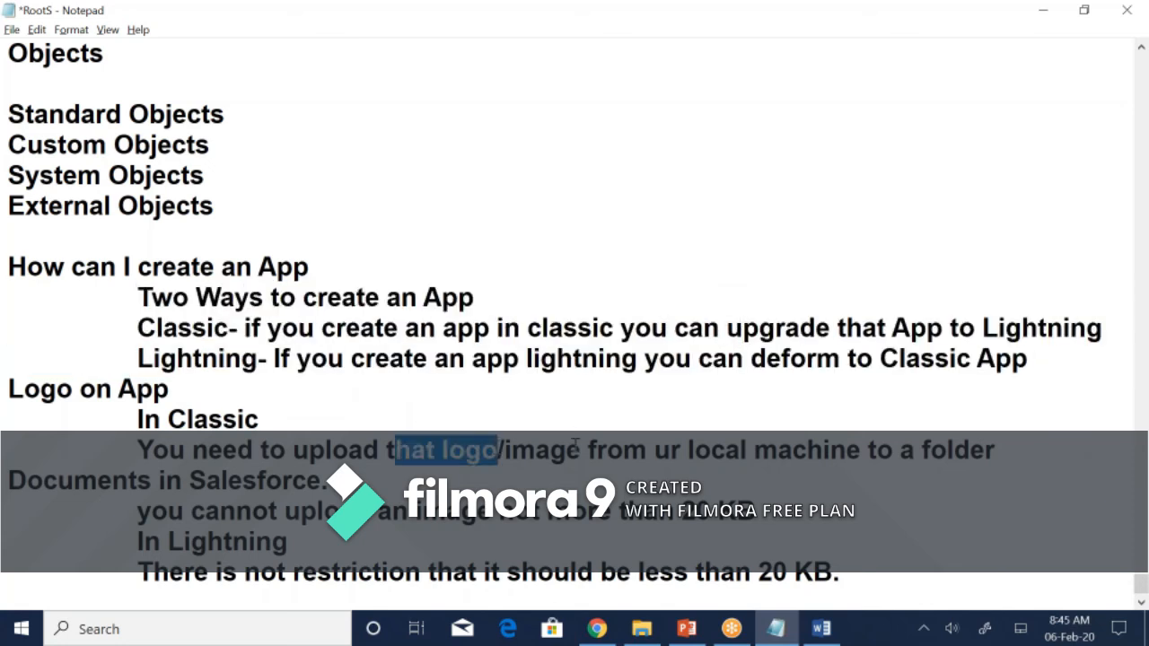
{"action": "left_click_drag", "start_coordinate": [703, 334], "coordinate": [929, 334]}
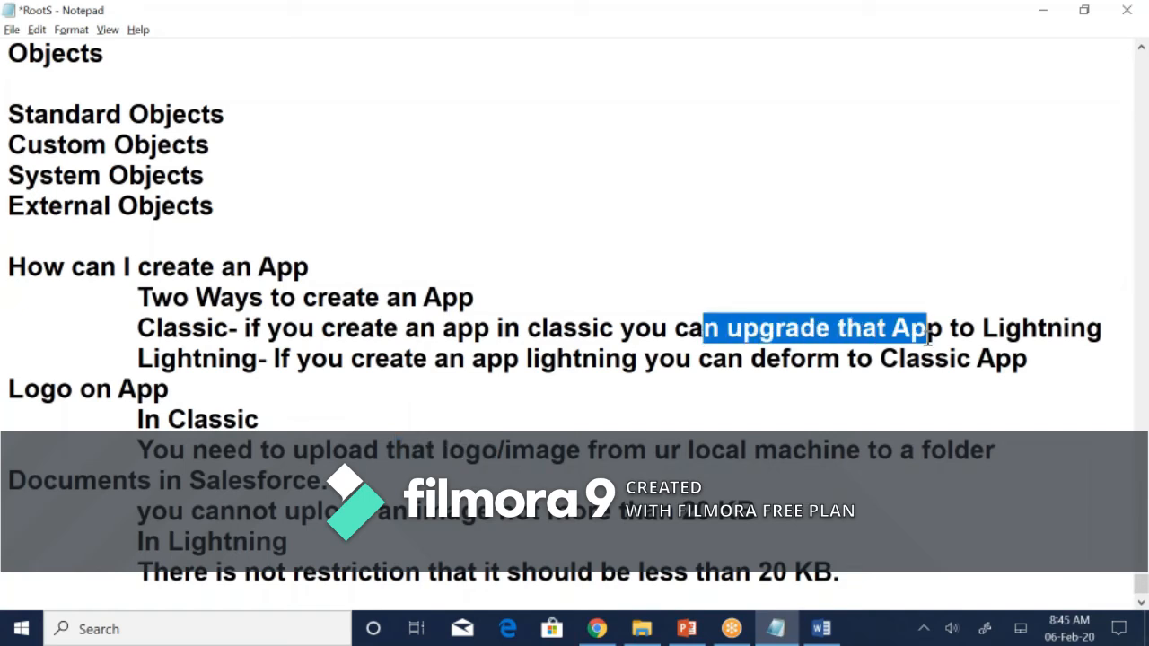
{"action": "left_click", "coordinate": [844, 334]}
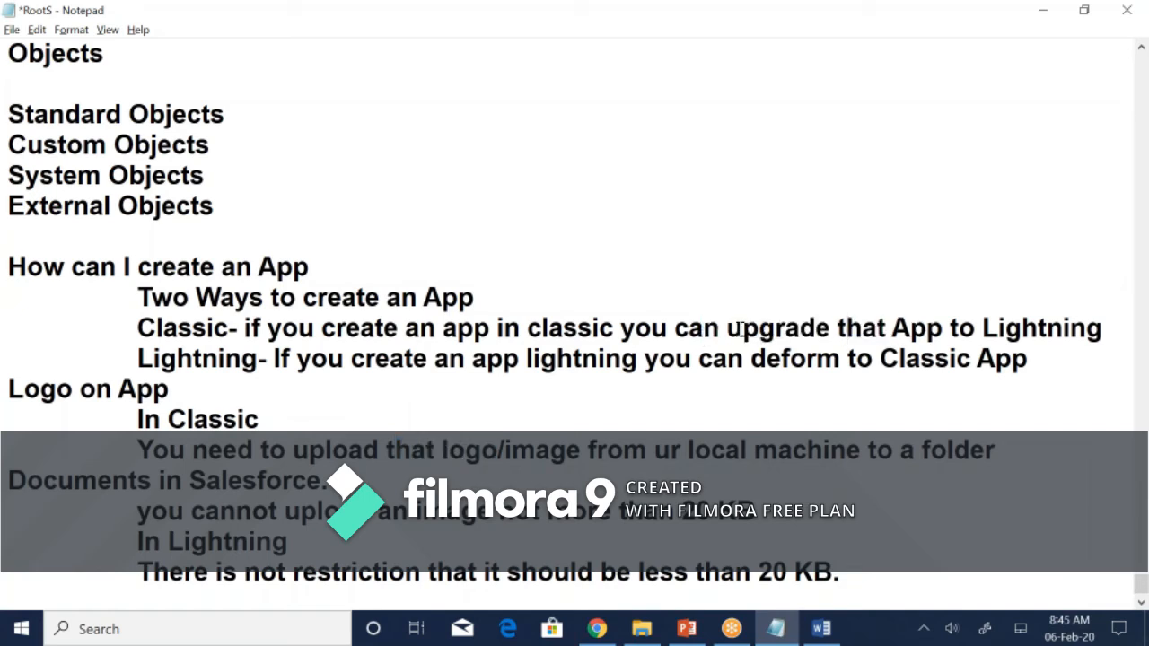
{"action": "left_click_drag", "start_coordinate": [738, 331], "coordinate": [950, 329]}
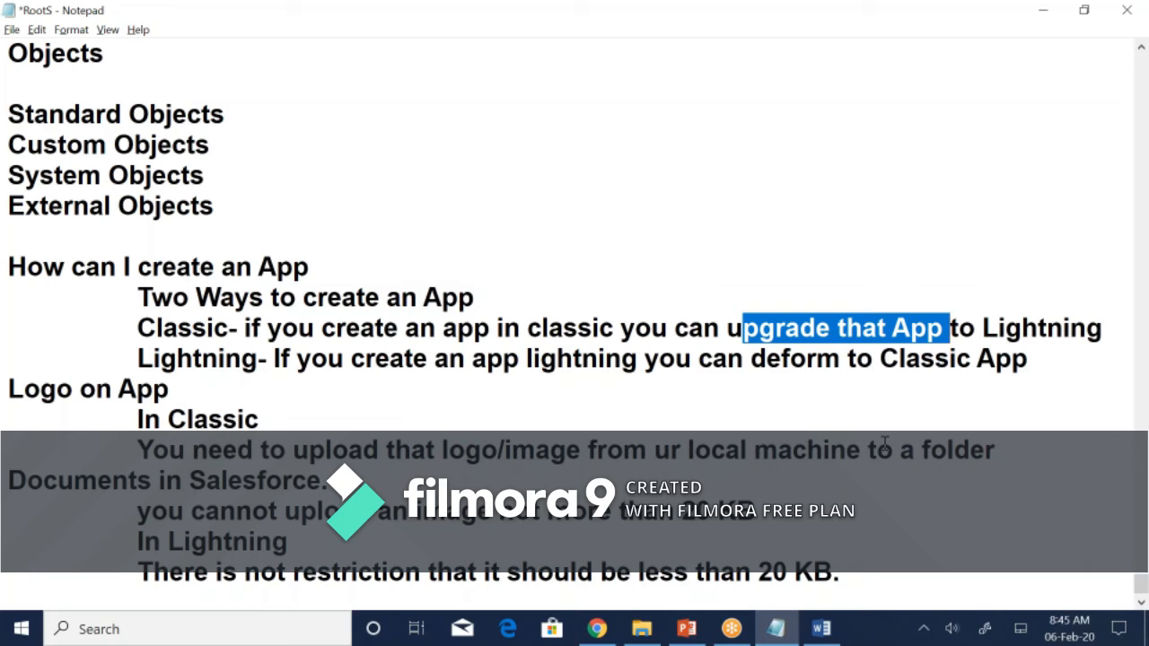
- Return to Chrome, switch Salesforce to Lightning Experience and open Setup for the current app
{"action": "left_click", "coordinate": [597, 628]}
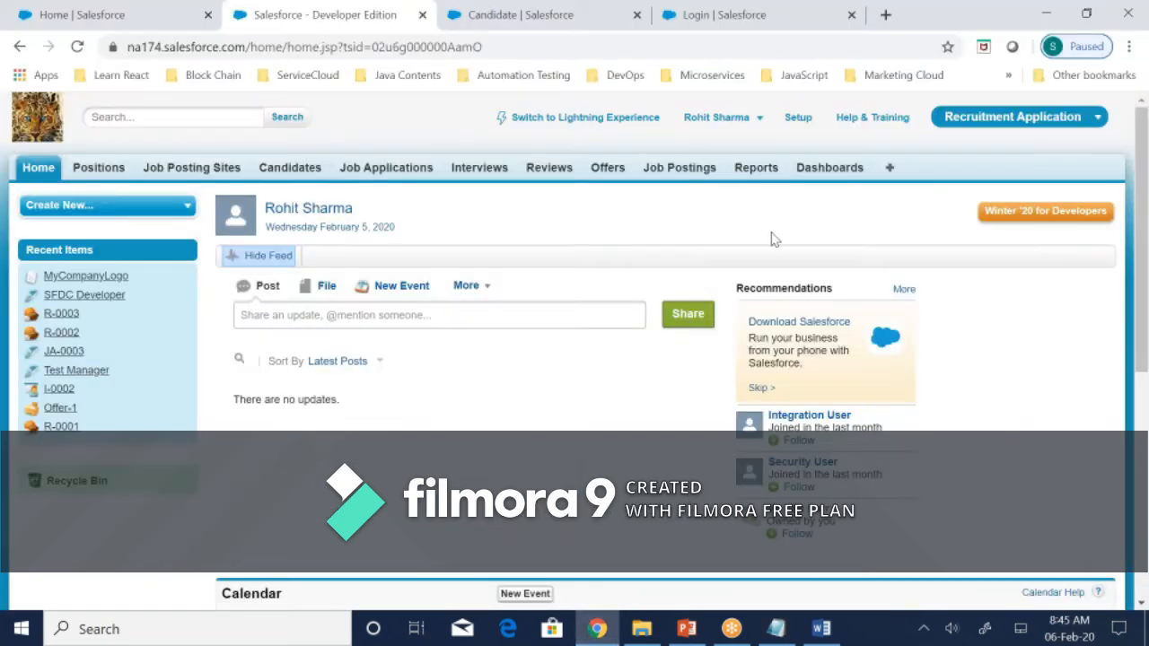
{"action": "left_click", "coordinate": [584, 118]}
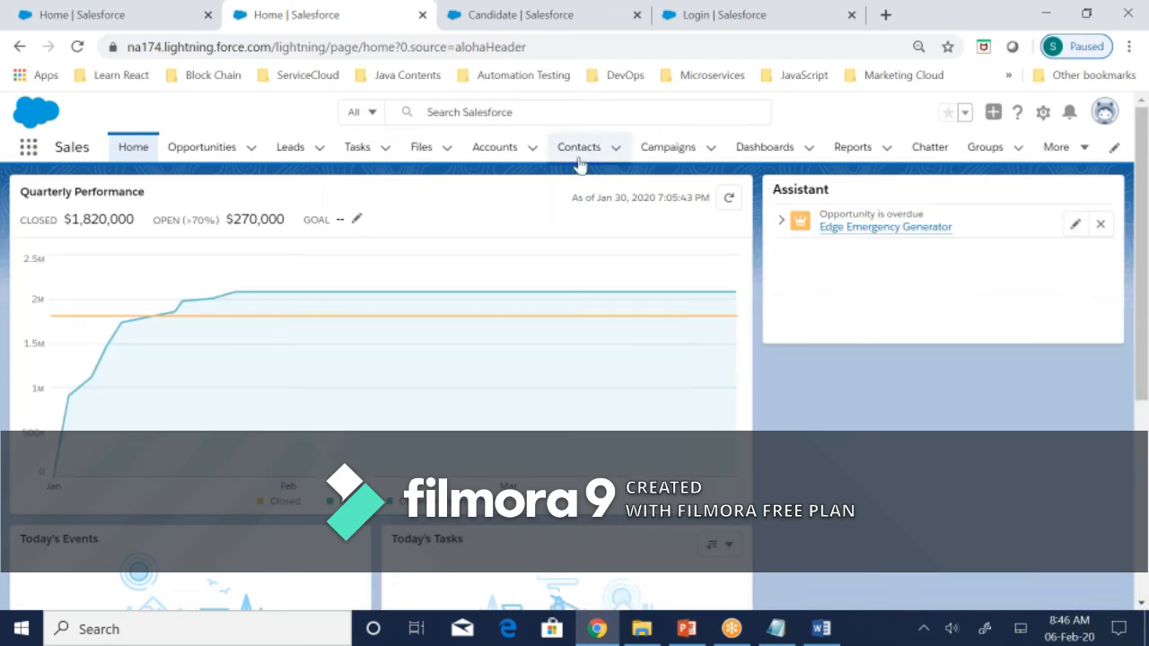
{"action": "left_click", "coordinate": [1041, 114]}
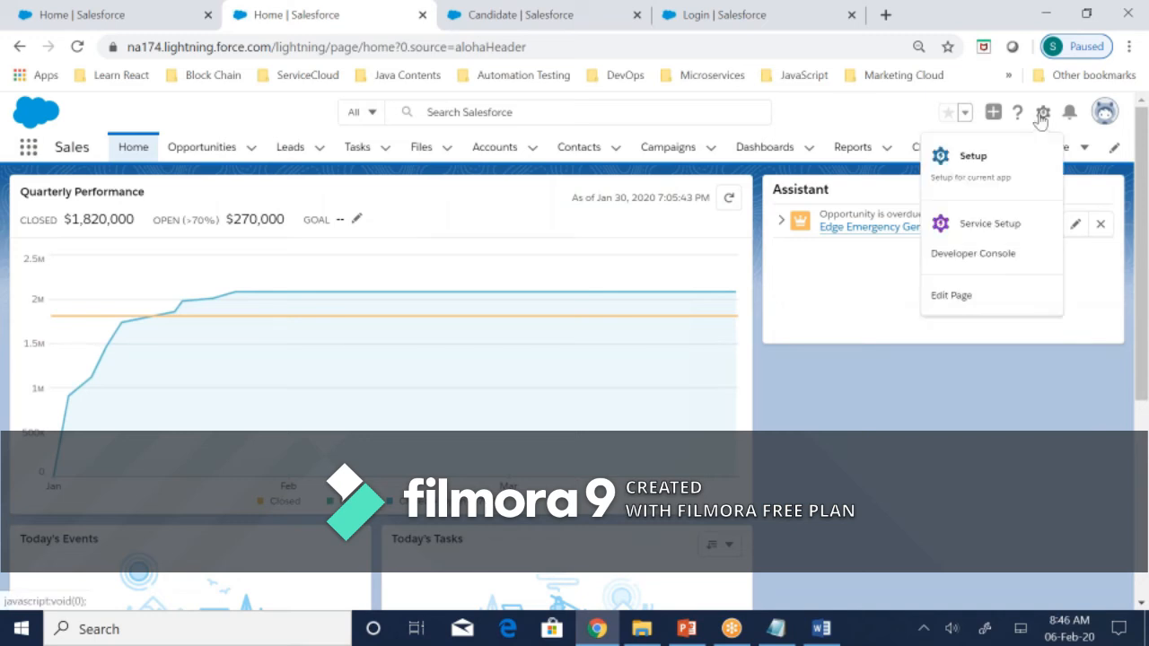
{"action": "left_click", "coordinate": [965, 163]}
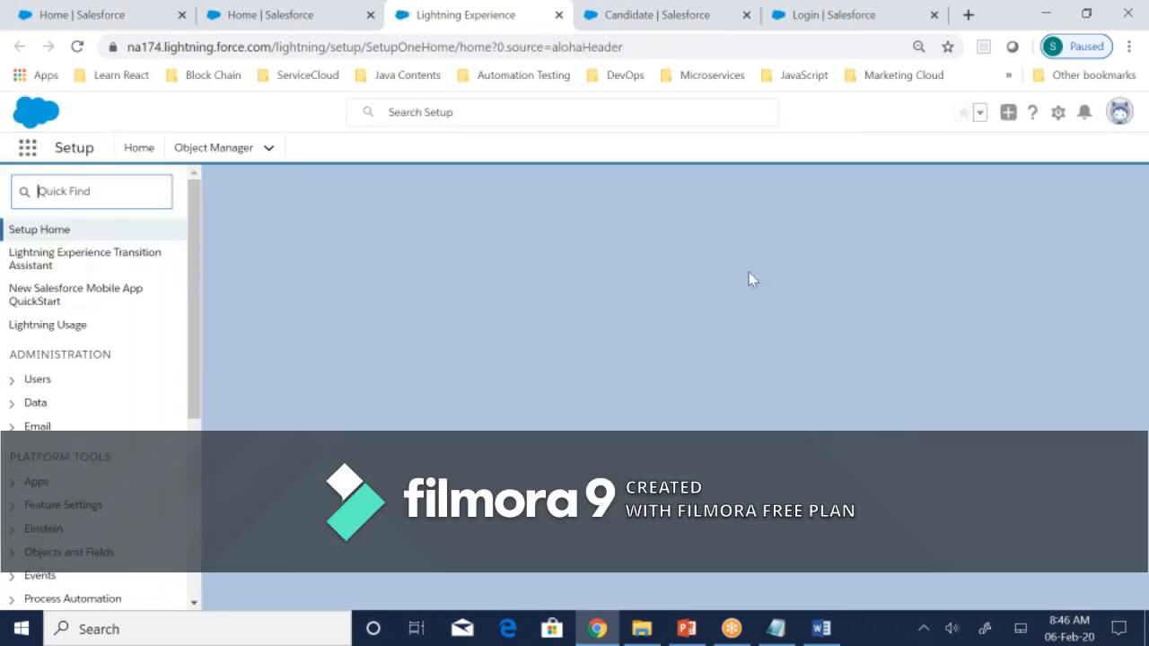
- Search Setup for "App", open the App Manager and look through the apps for Recruitment Application
{"action": "left_click", "coordinate": [74, 188]}
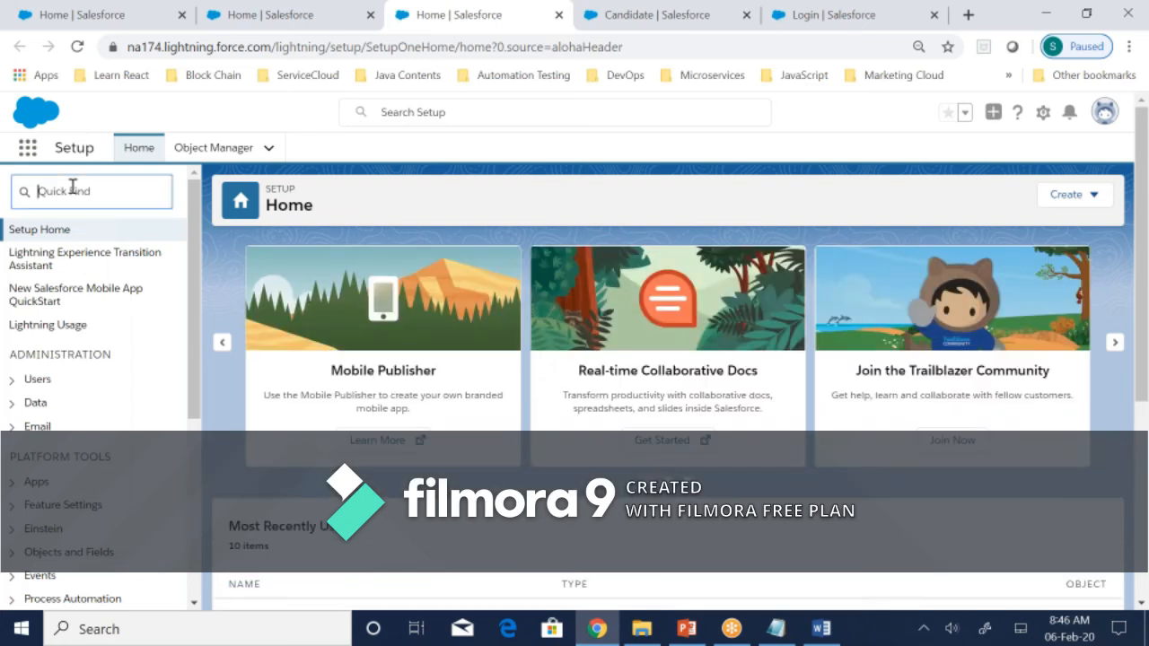
{"action": "type", "text": "App"}
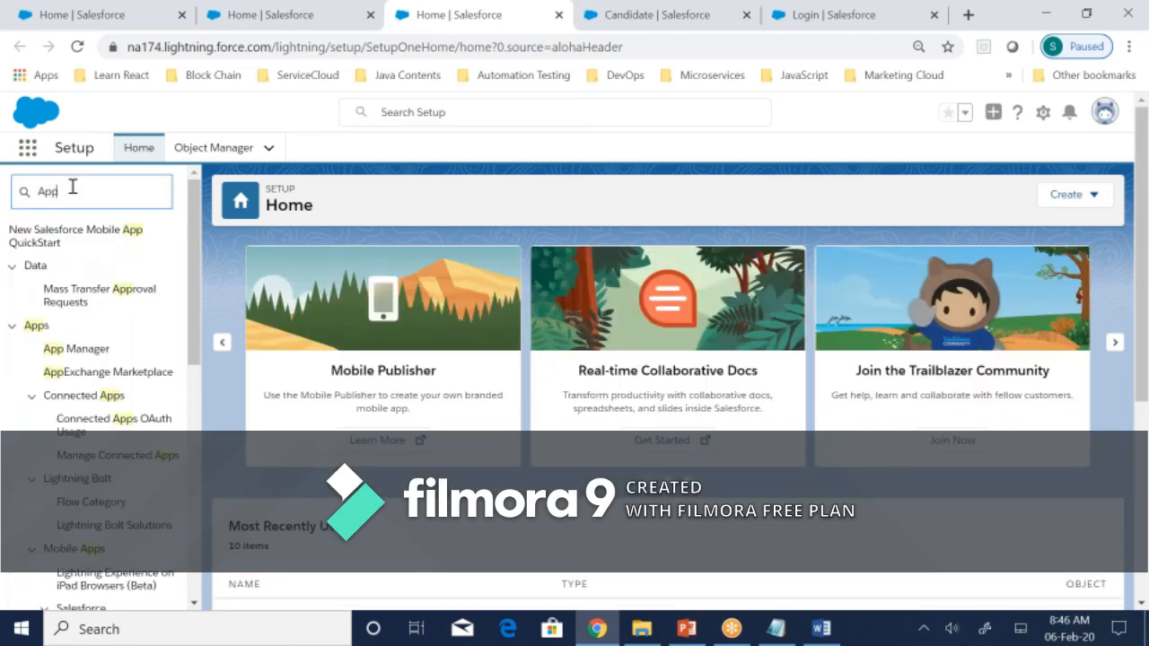
{"action": "left_click", "coordinate": [78, 351]}
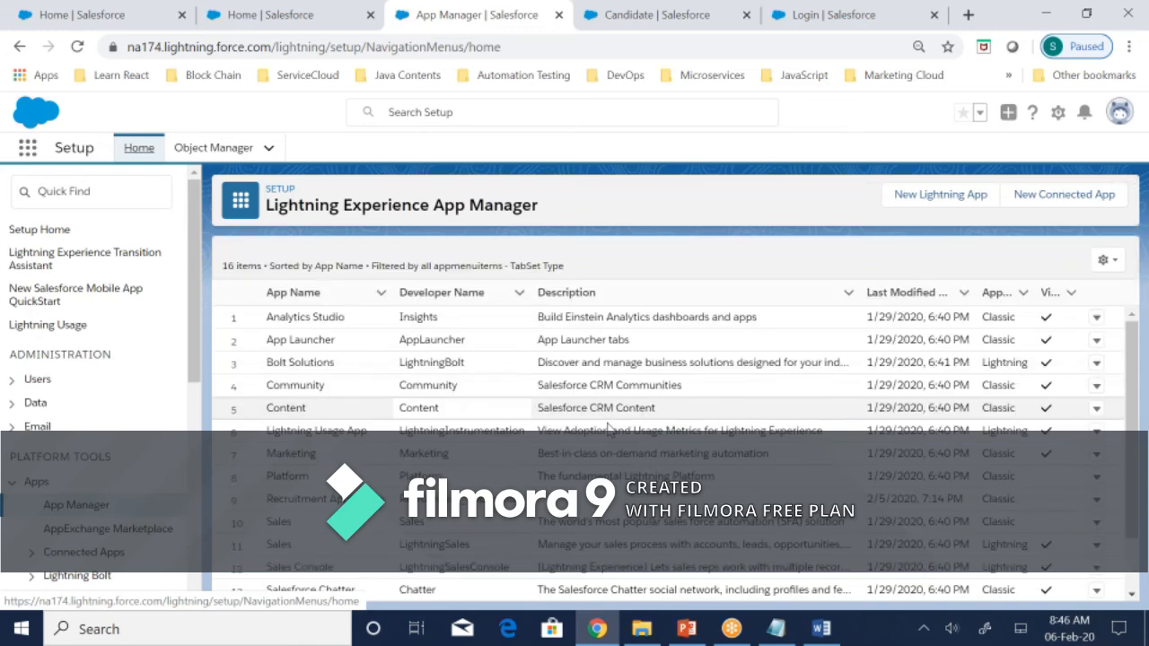
{"action": "scroll", "coordinate": [472, 324], "scroll_direction": "down", "scroll_amount": 2}
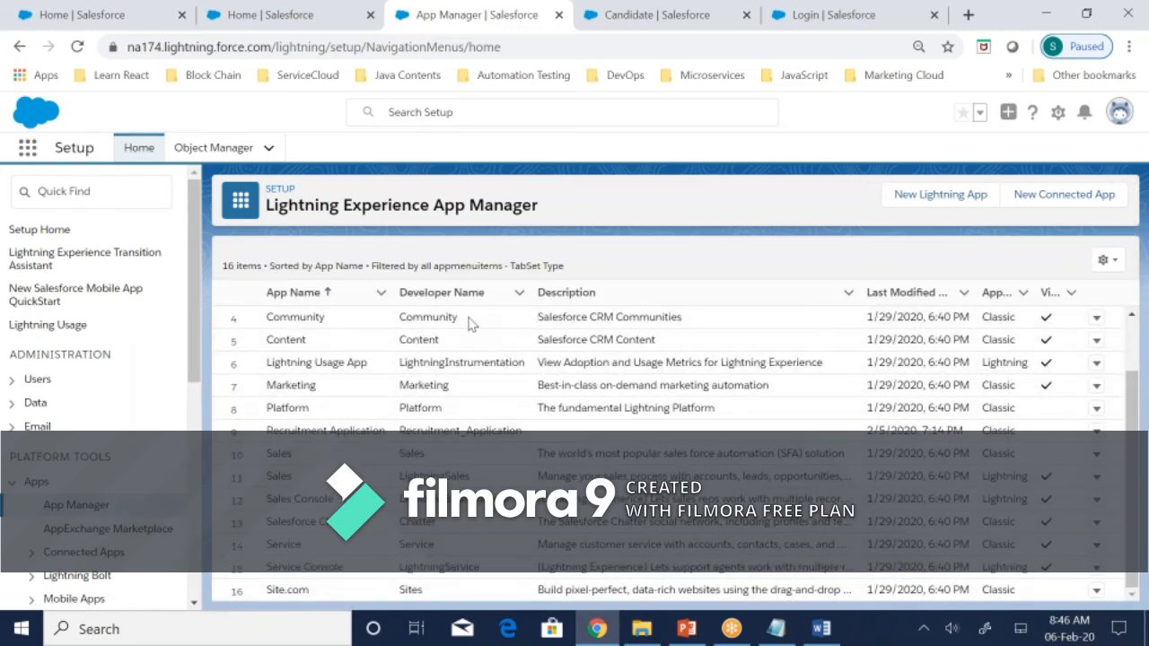
{"action": "scroll", "coordinate": [472, 323], "scroll_direction": "up", "scroll_amount": 2}
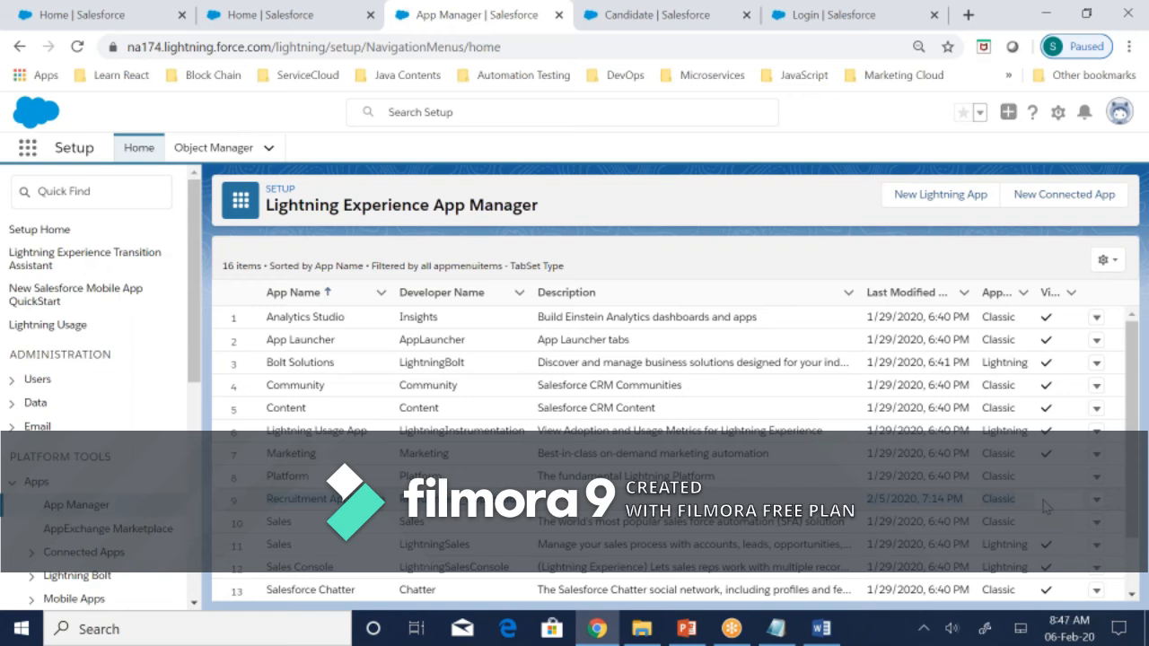
- Upgrade the Classic Recruitment Application to a Lightning app named Recruitment Application Lightning
{"action": "left_click", "coordinate": [1096, 499]}
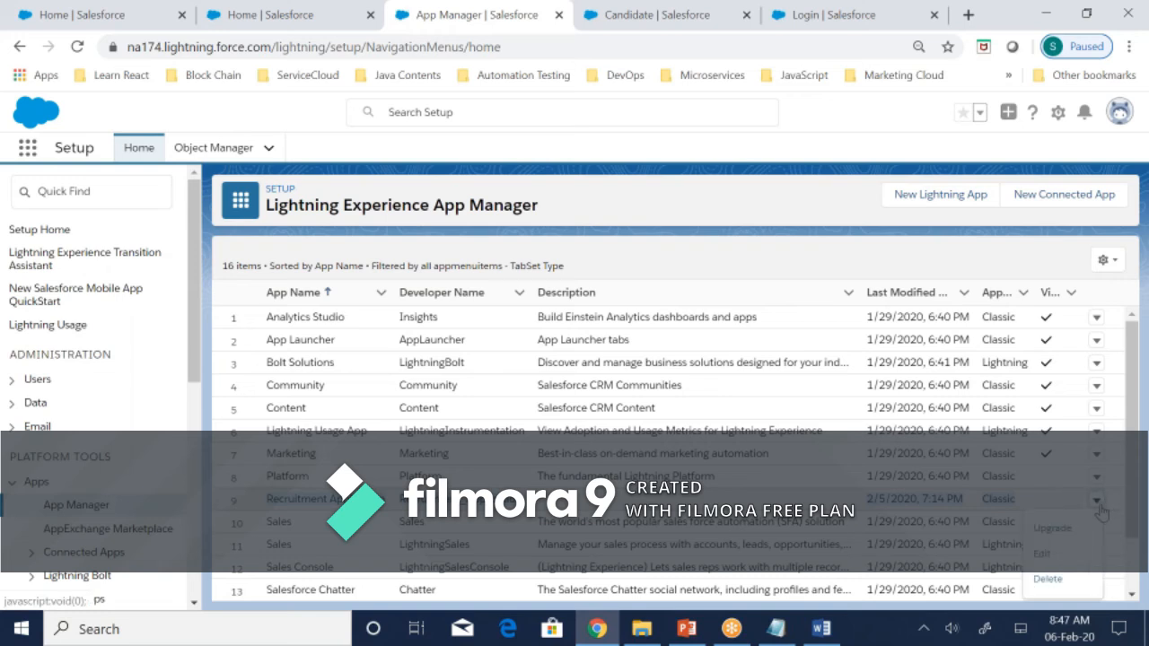
{"action": "left_click", "coordinate": [1076, 526]}
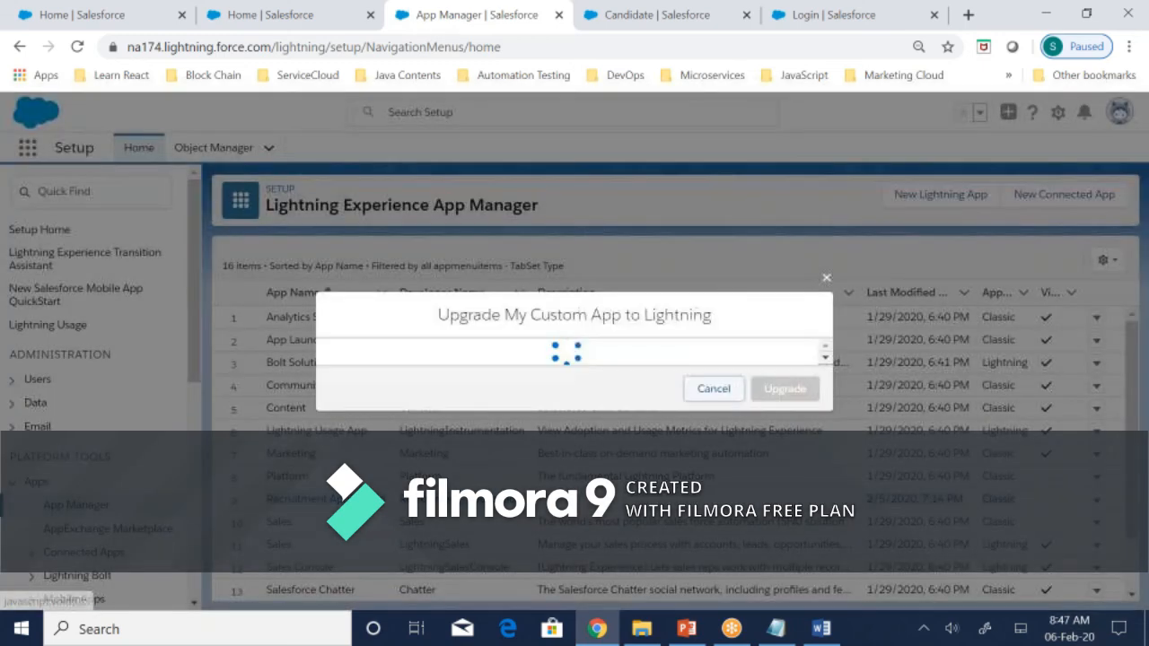
{"action": "left_click_drag", "start_coordinate": [343, 386], "coordinate": [521, 386]}
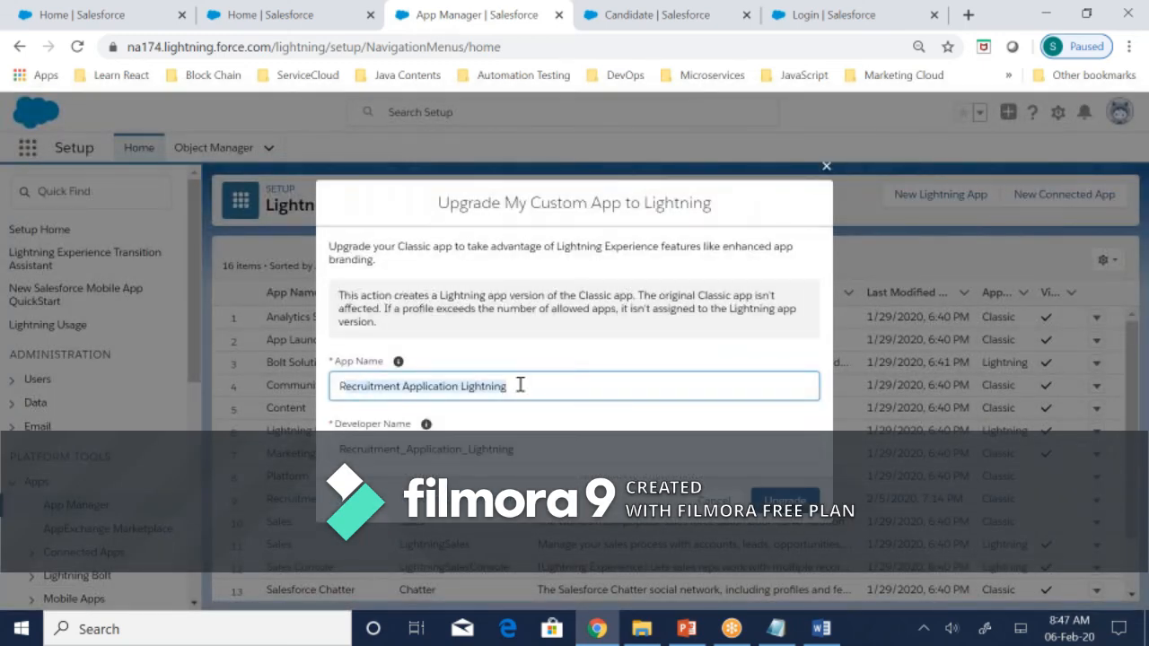
{"action": "left_click", "coordinate": [774, 499]}
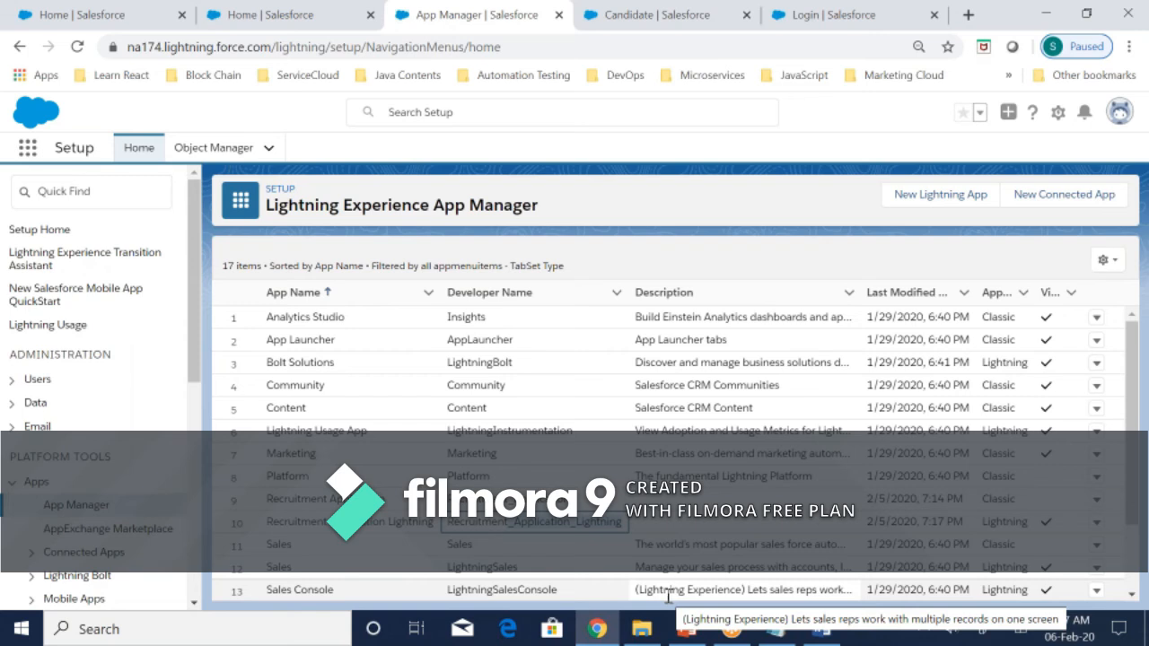
- Launch the Recruitment Application Lightning app and view its additional navigation items
{"action": "left_click", "coordinate": [27, 148]}
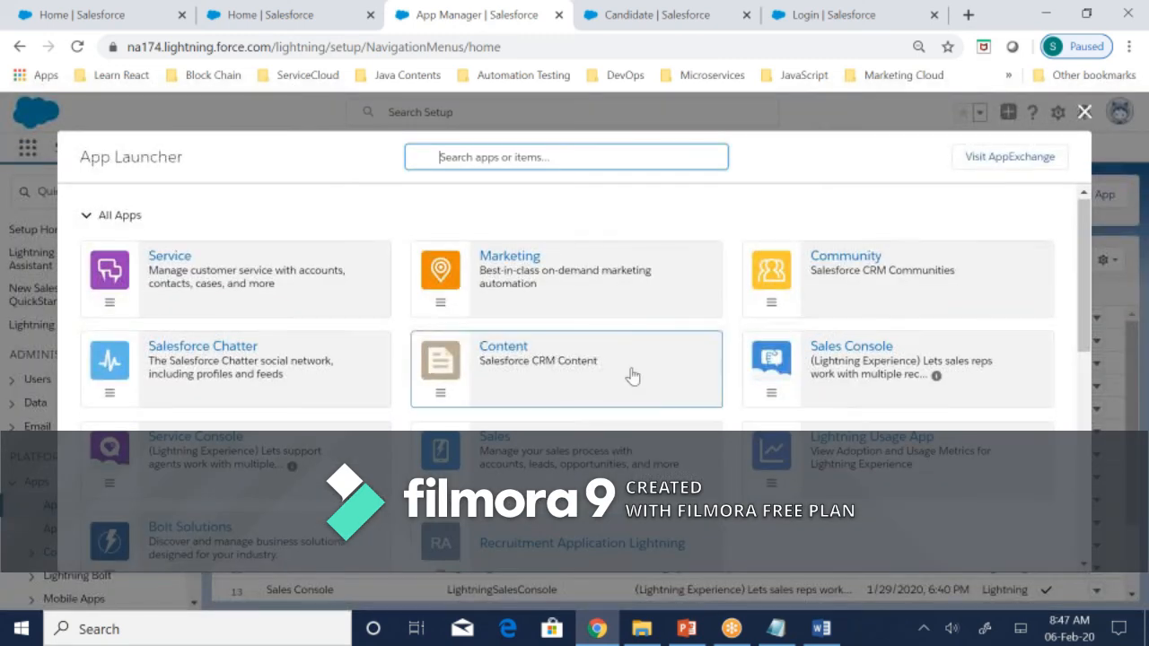
{"action": "scroll", "coordinate": [633, 377], "scroll_direction": "down", "scroll_amount": 2}
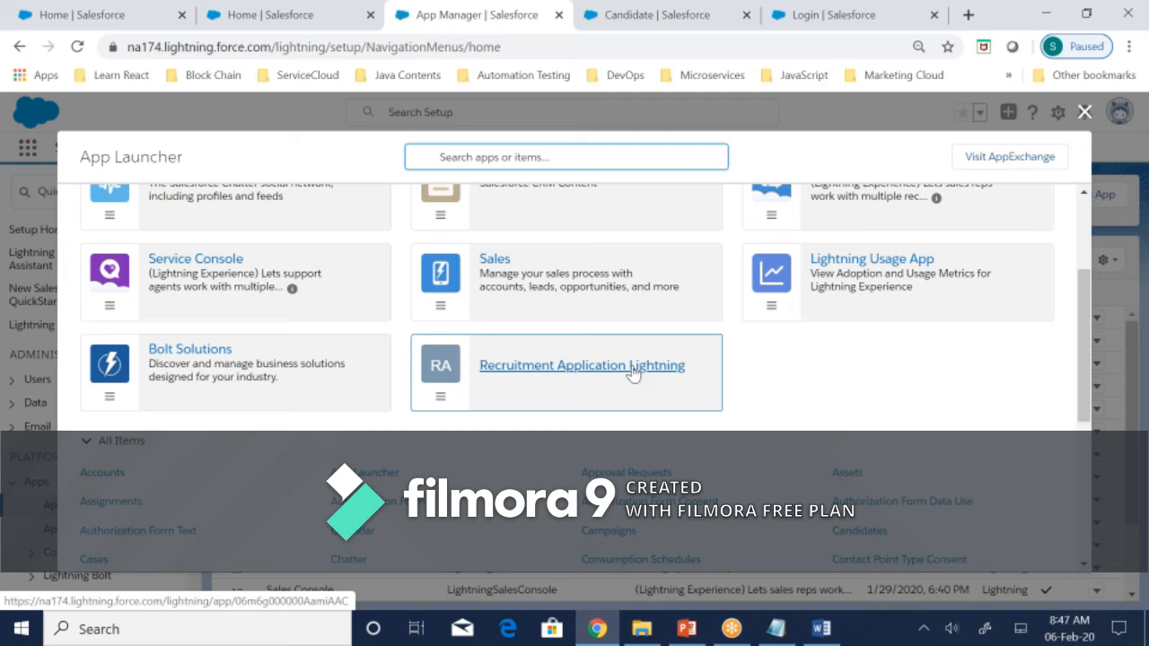
{"action": "left_click", "coordinate": [633, 373]}
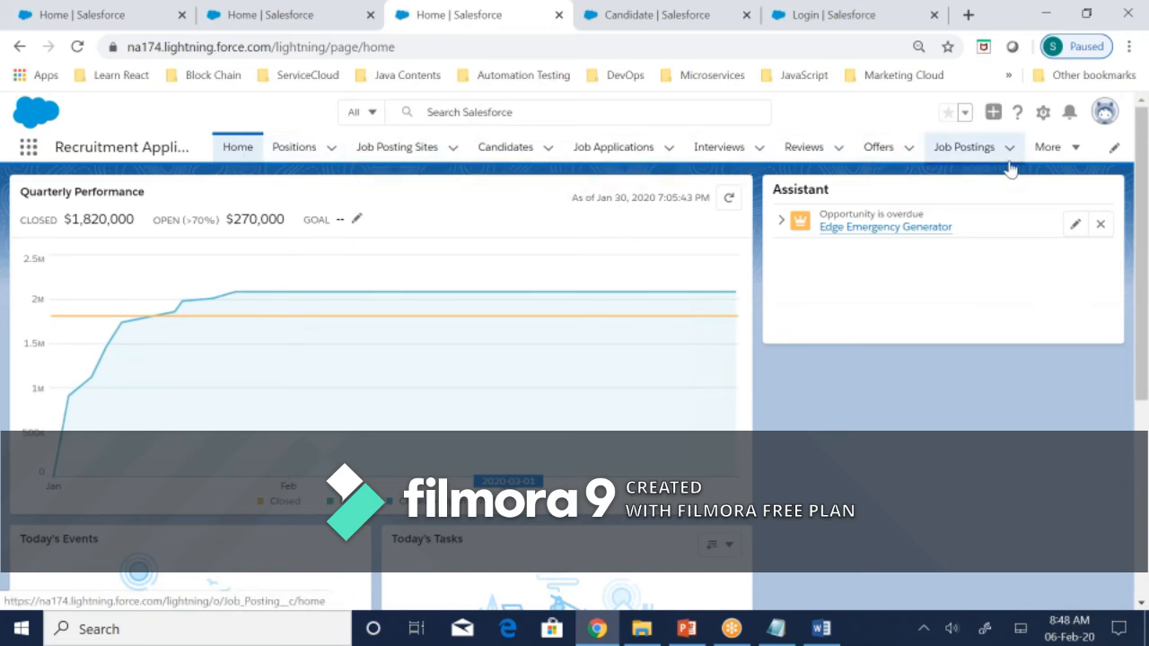
{"action": "left_click", "coordinate": [1080, 151]}
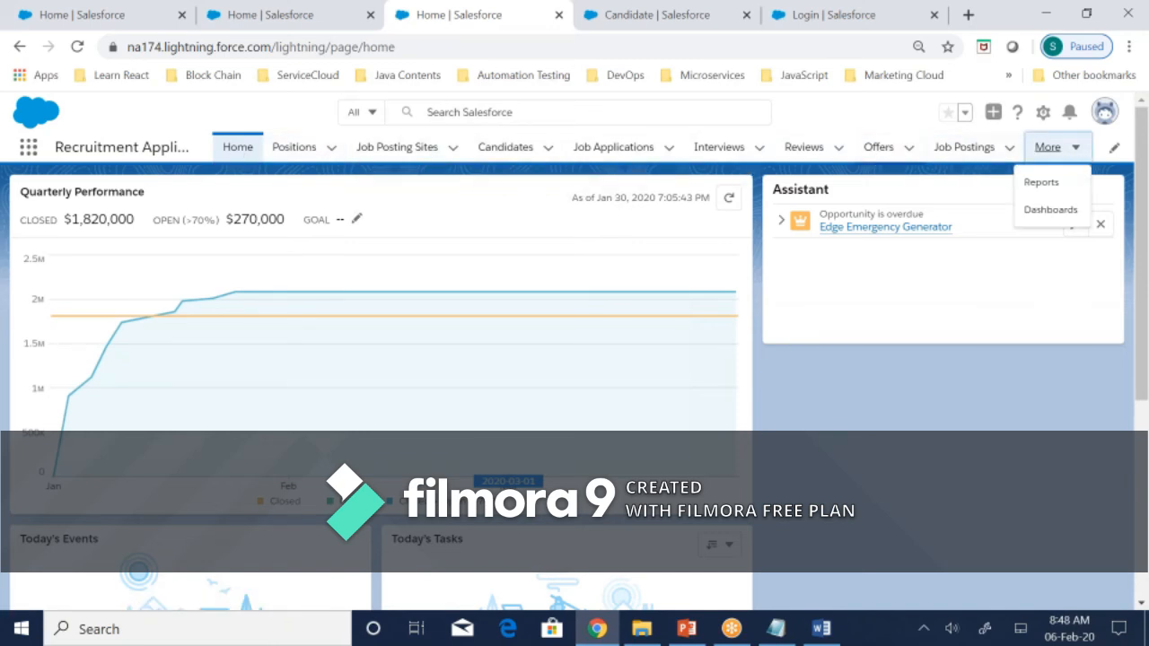
- Check the icon of Recruitment Application Lightning among all apps, and look at the app's additional navigation items again
{"action": "left_click", "coordinate": [27, 151]}
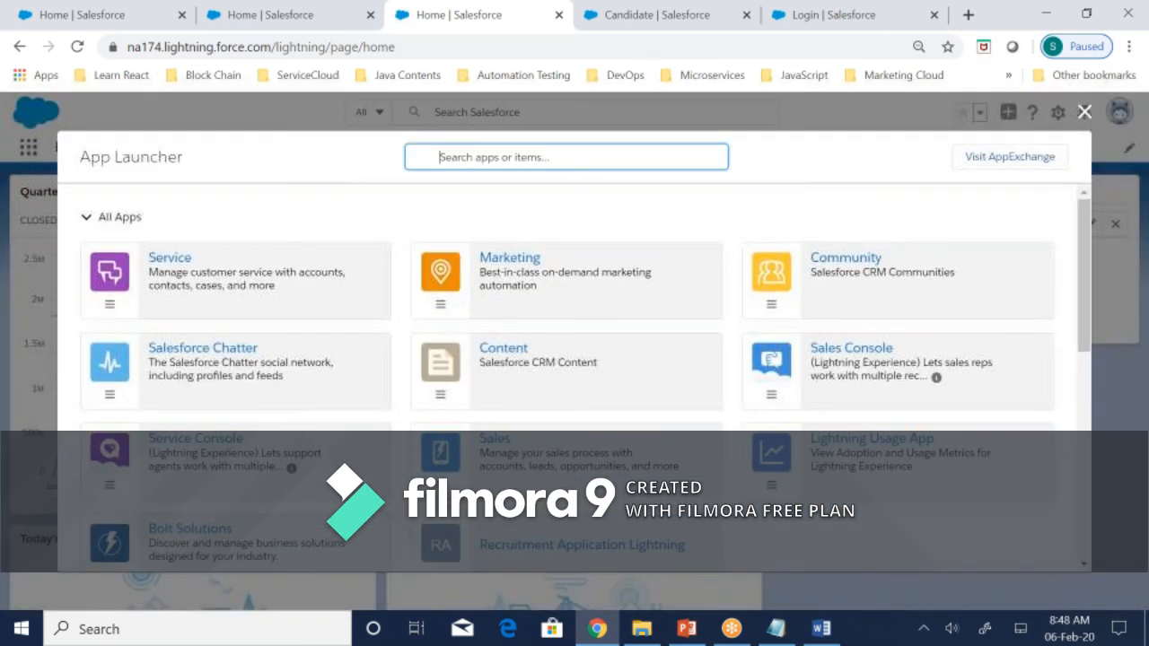
{"action": "scroll", "coordinate": [575, 377], "scroll_direction": "down", "scroll_amount": 3}
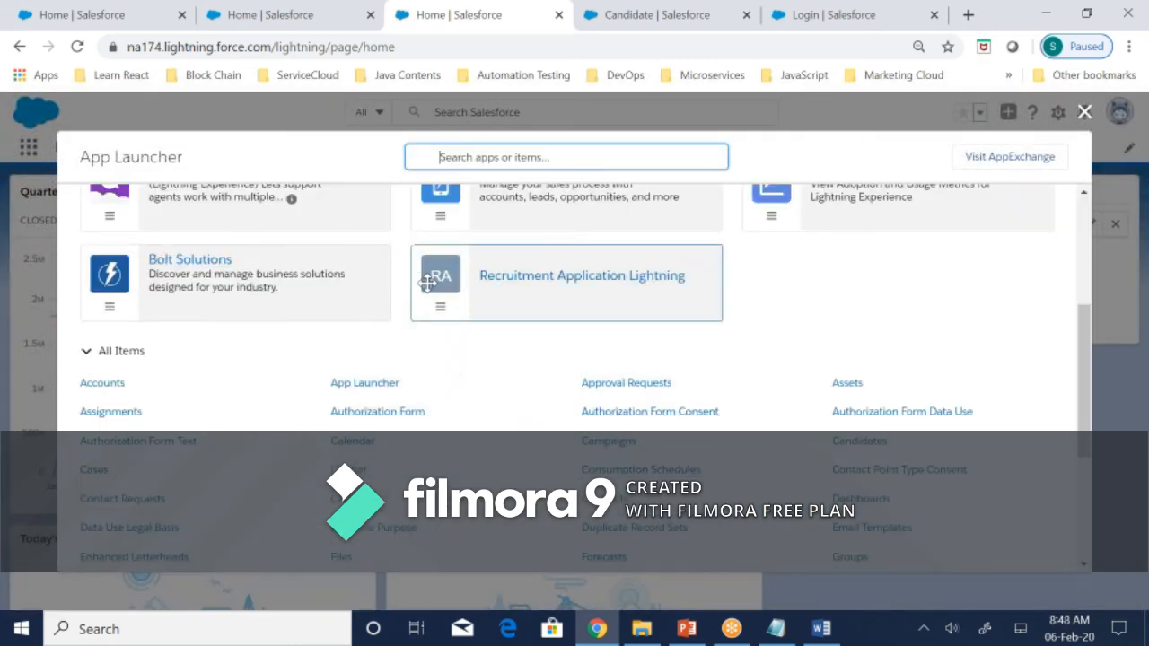
{"action": "left_click", "coordinate": [1086, 113]}
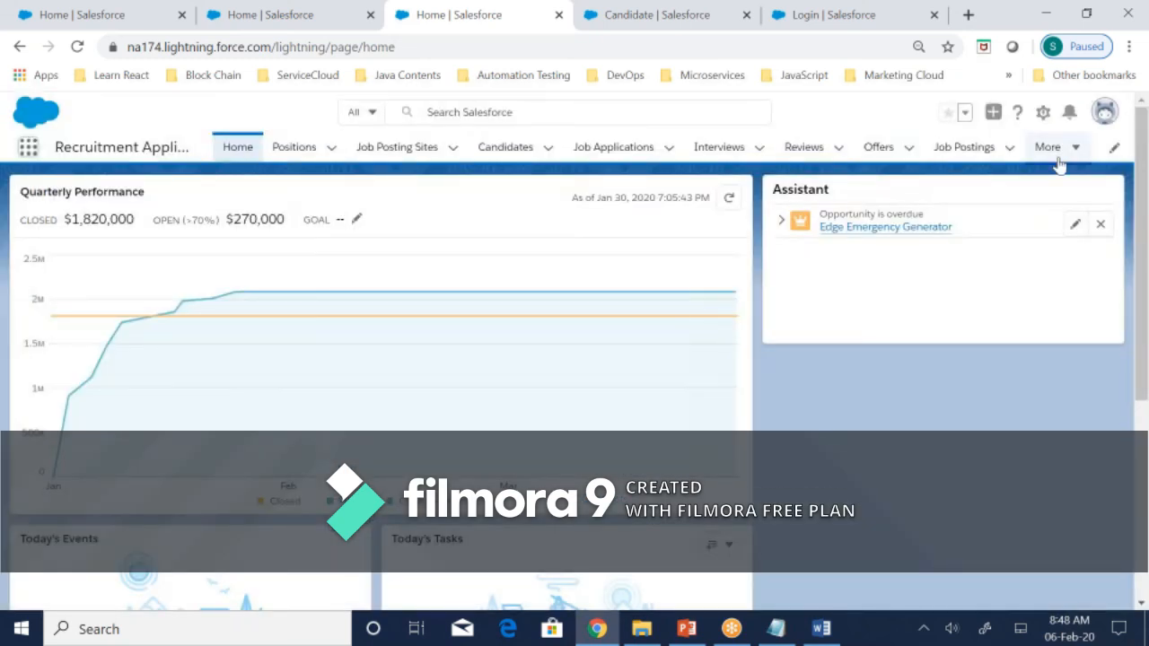
{"action": "left_click", "coordinate": [1057, 154]}
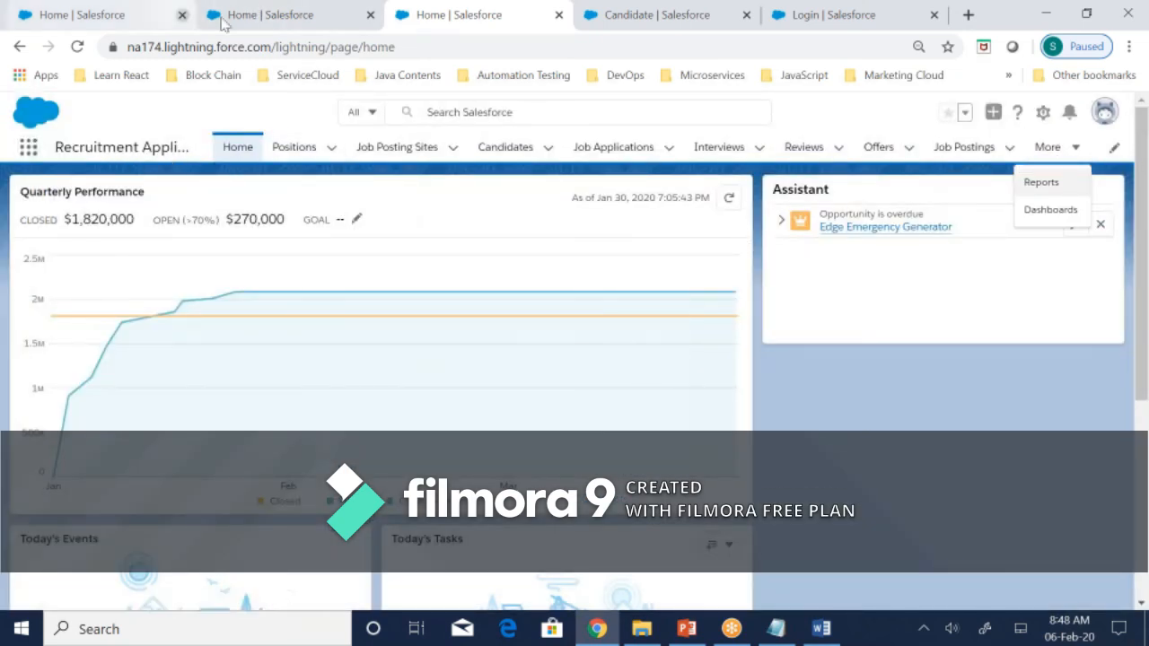
- Switch to the browser page with the Sales app, open Setup for the current app and find the App Manager with "App"
{"action": "left_click", "coordinate": [85, 15]}
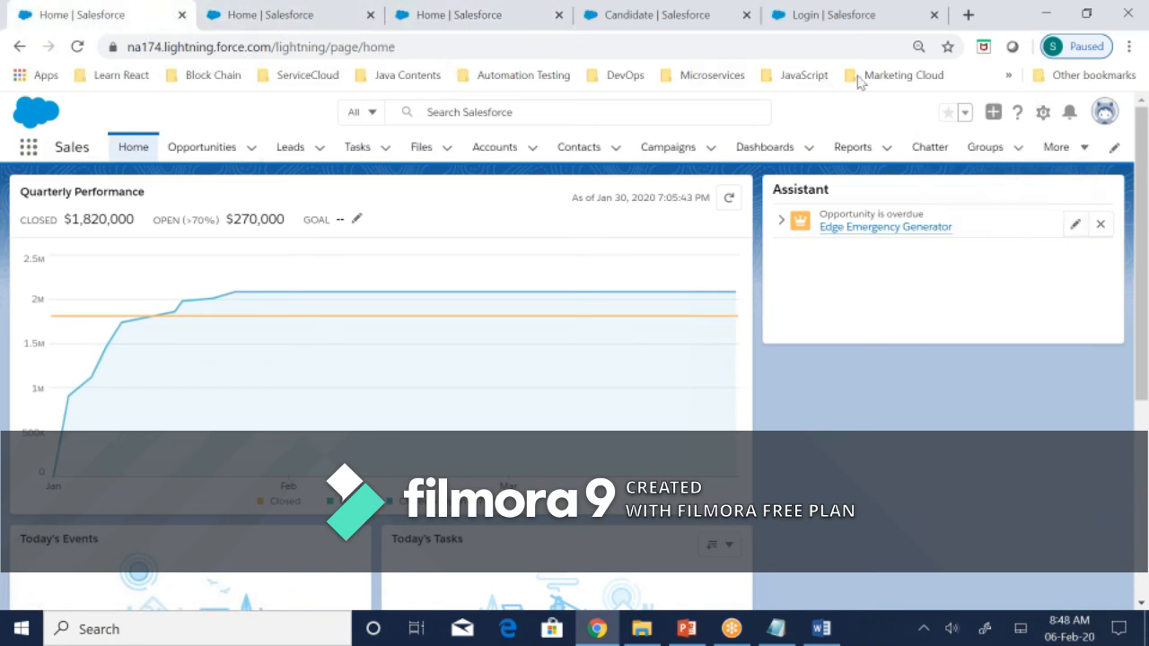
{"action": "left_click", "coordinate": [1040, 117]}
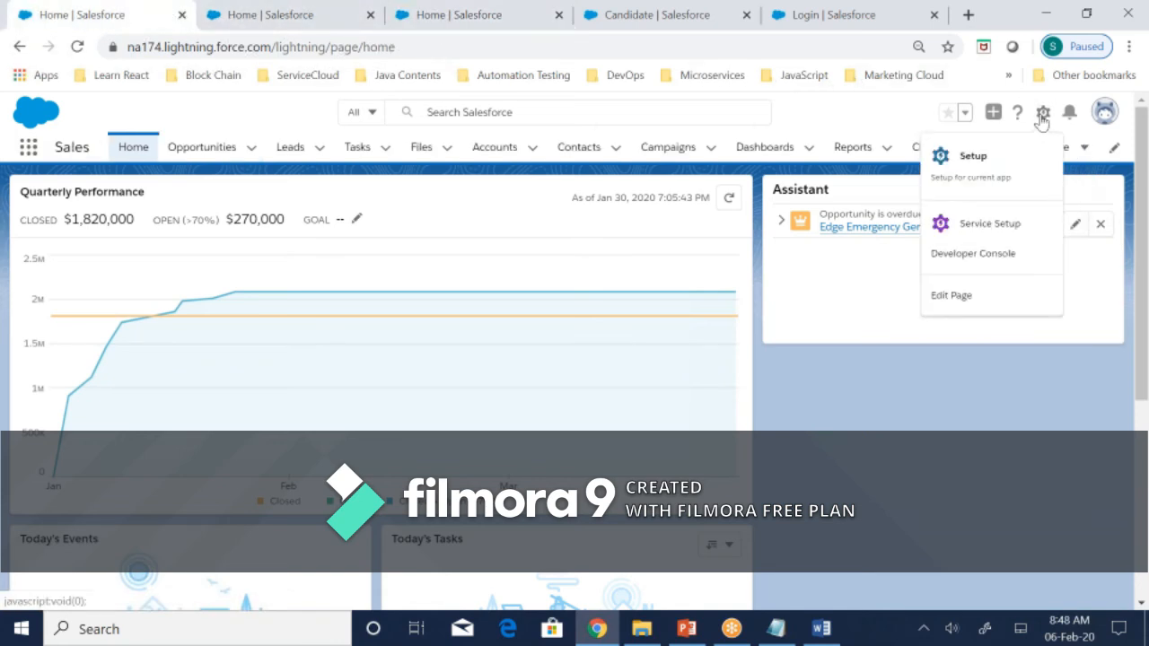
{"action": "left_click", "coordinate": [979, 160]}
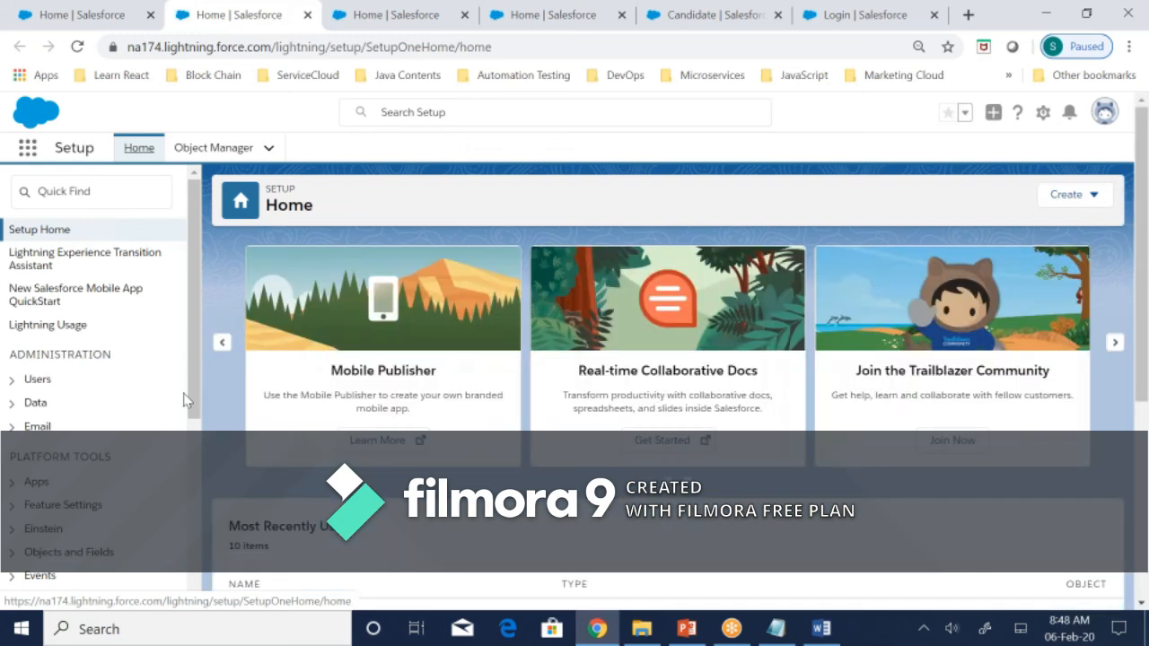
{"action": "type", "text": "App"}
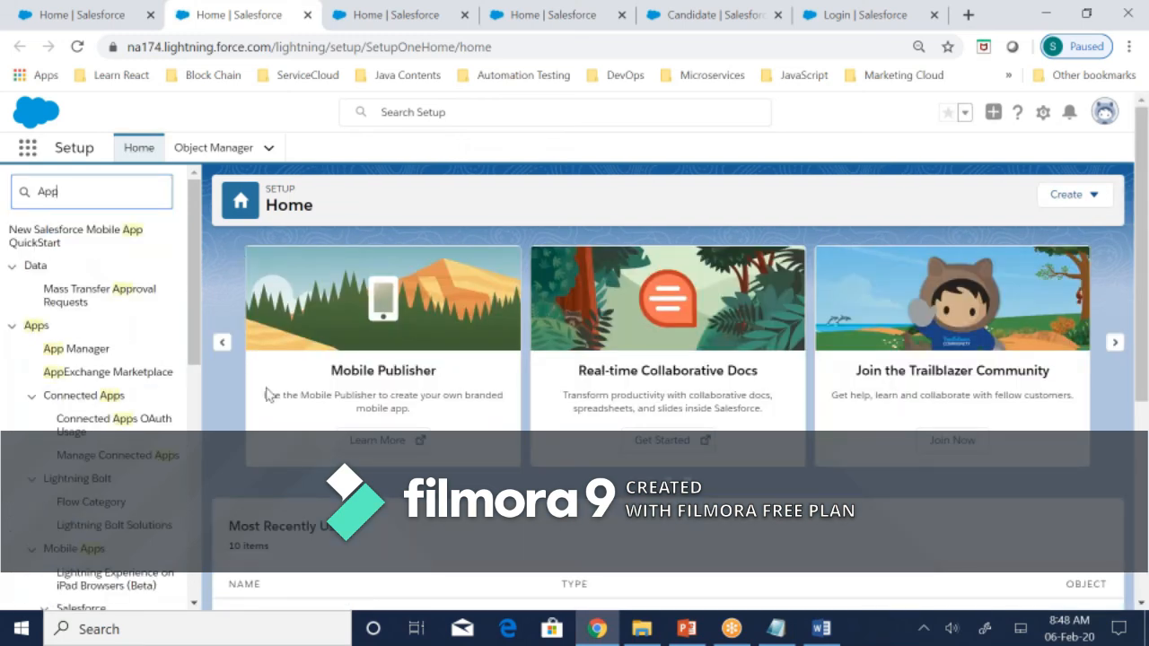
{"action": "scroll", "coordinate": [159, 434], "scroll_direction": "down", "scroll_amount": 3}
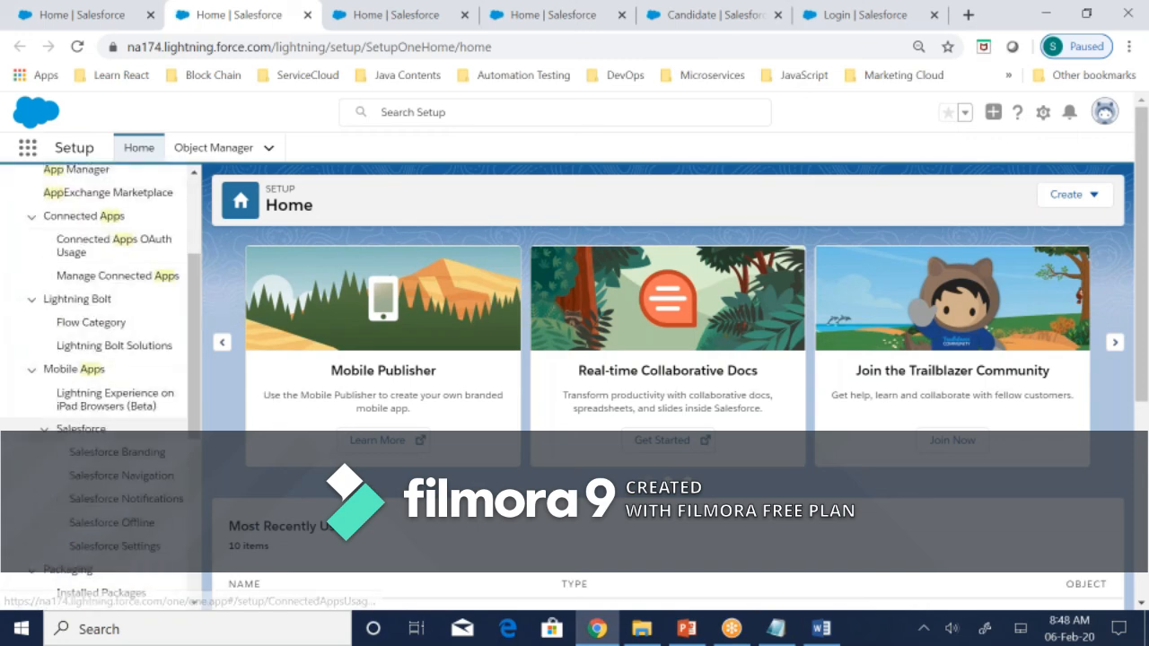
{"action": "scroll", "coordinate": [159, 435], "scroll_direction": "down", "scroll_amount": 6}
{"action": "scroll", "coordinate": [74, 288], "scroll_direction": "up", "scroll_amount": 7}
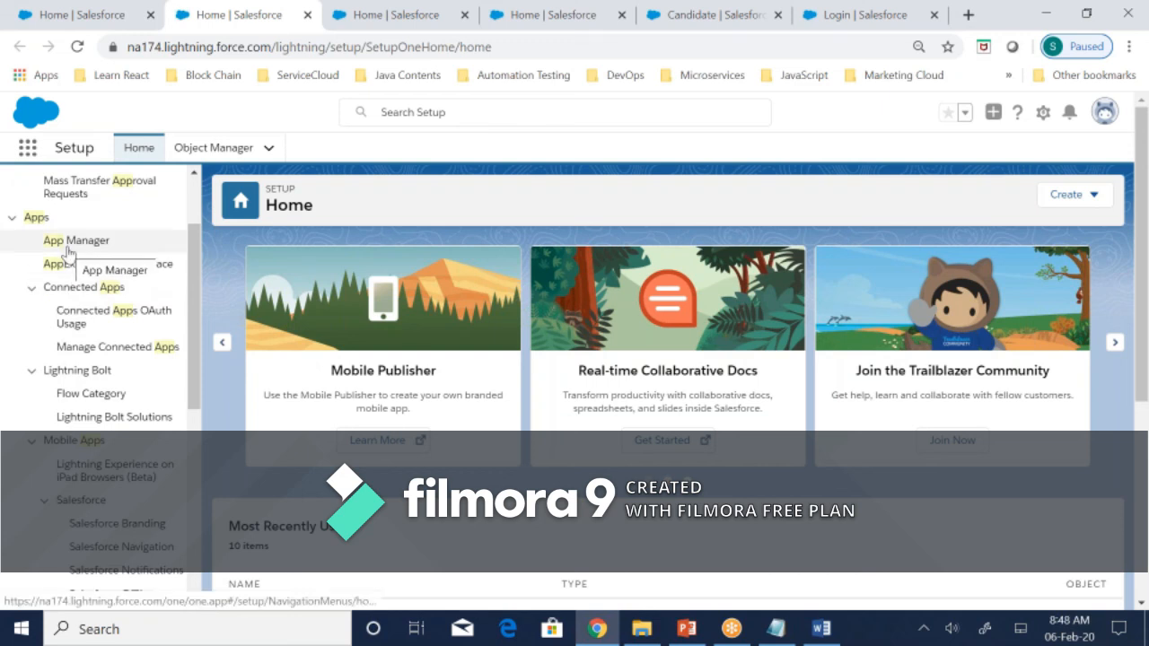
{"action": "left_click", "coordinate": [72, 244]}
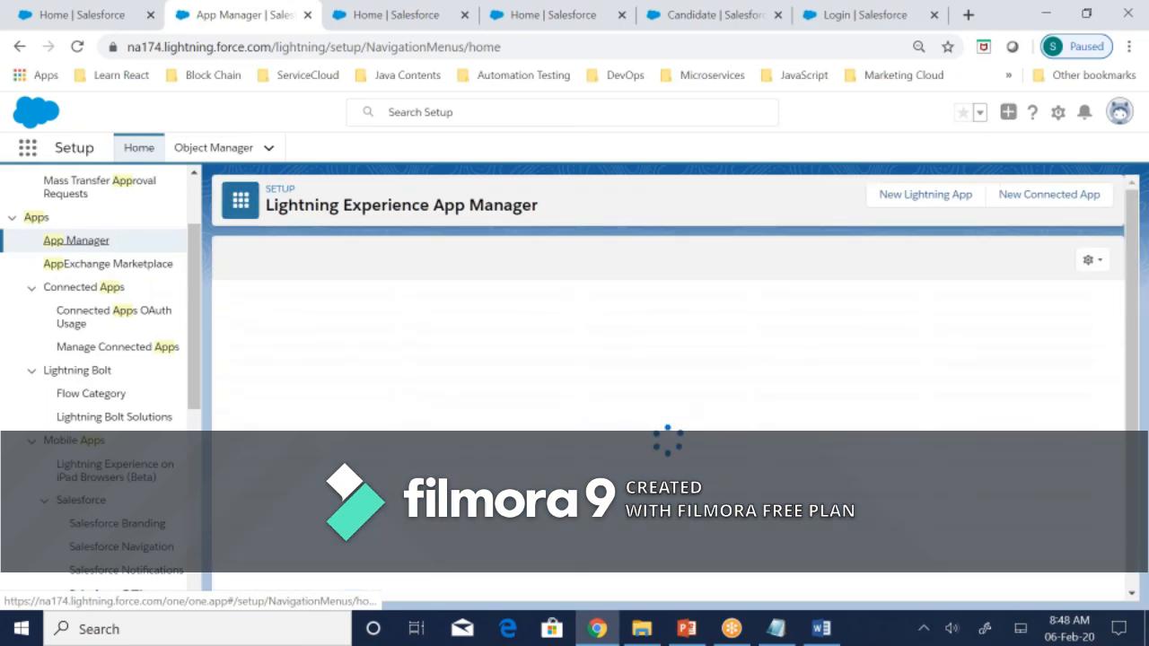
- Open the Recruitment Application Lightning app for editing from the App Manager list
{"action": "scroll", "coordinate": [668, 448], "scroll_direction": "down", "scroll_amount": 2}
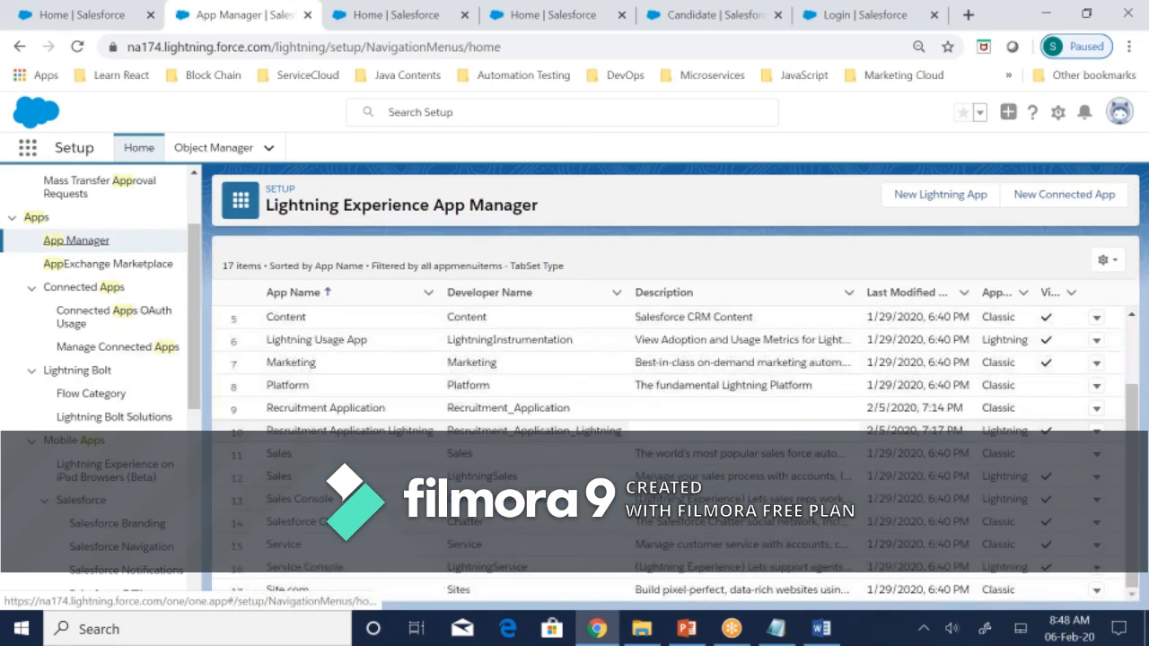
{"action": "left_click", "coordinate": [1097, 432]}
{"action": "left_click", "coordinate": [1042, 458]}
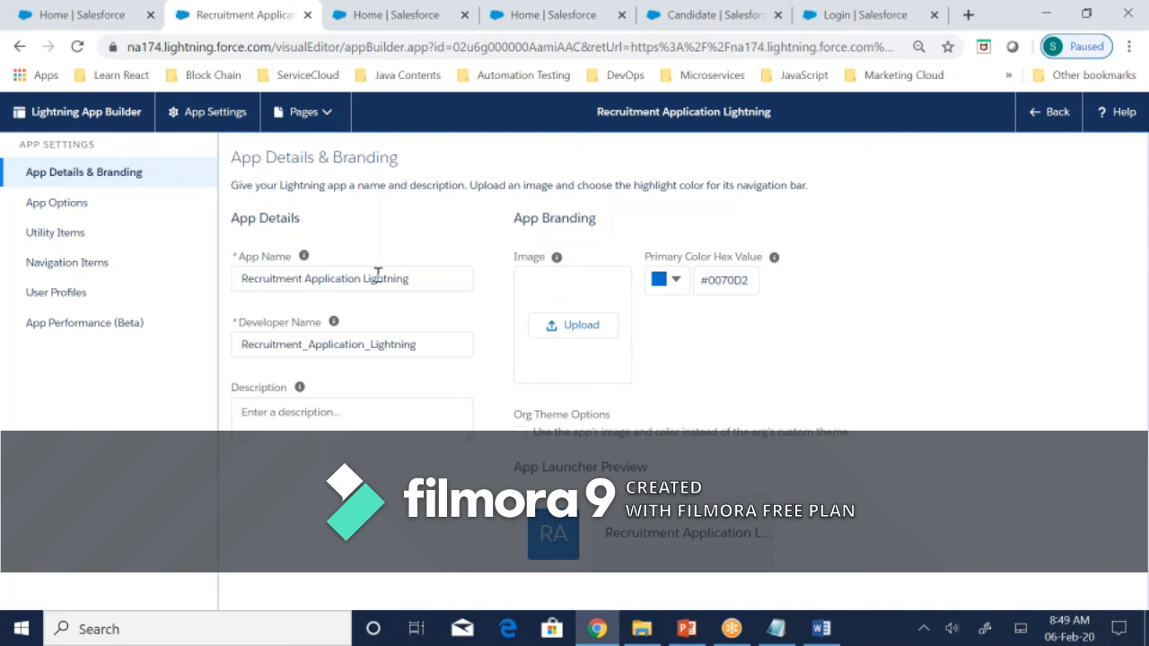
- Upload the TIGRER image from the Desktop as the app's branding image and save the app settings
{"action": "left_click", "coordinate": [574, 326]}
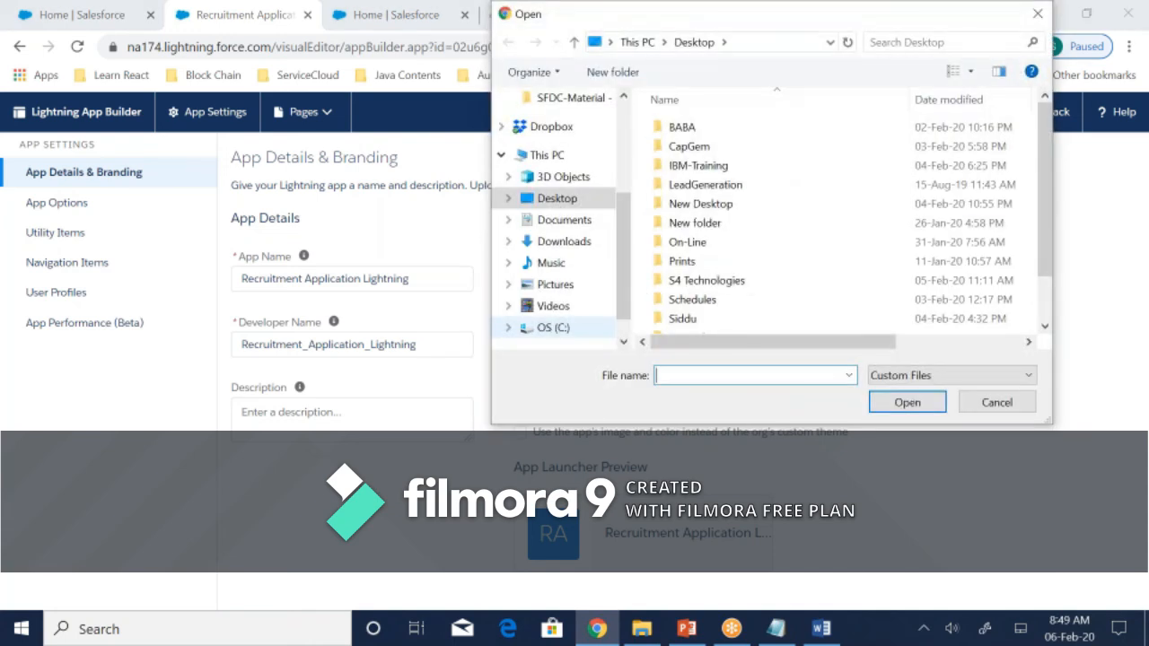
{"action": "scroll", "coordinate": [789, 270], "scroll_direction": "down", "scroll_amount": 2}
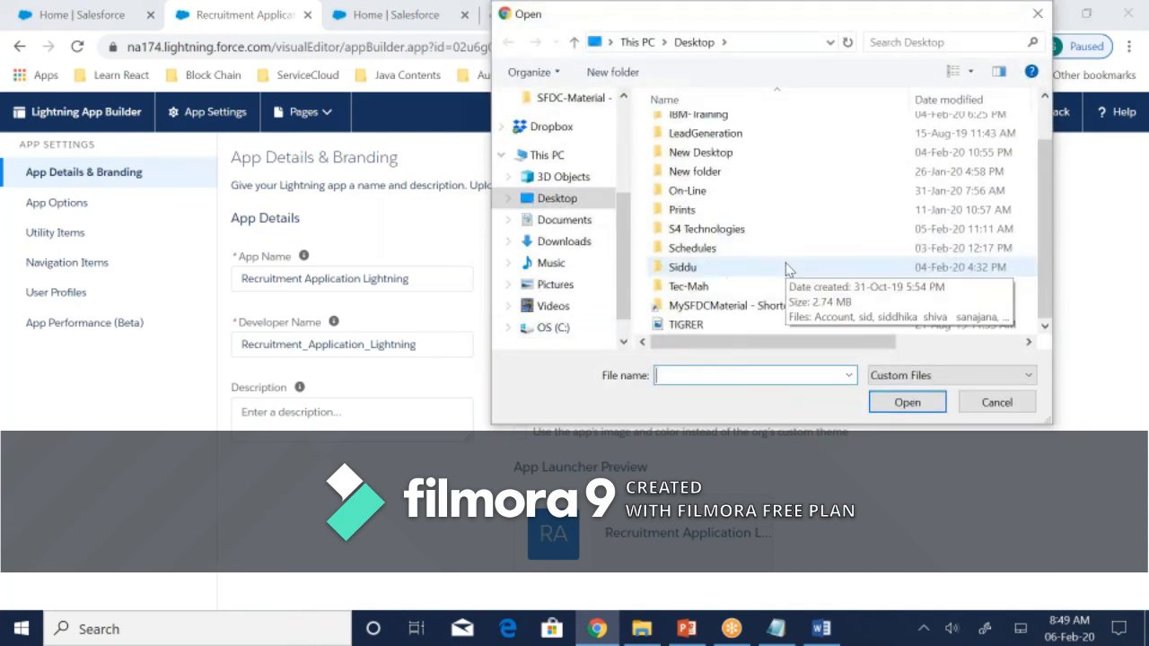
{"action": "left_click", "coordinate": [710, 325]}
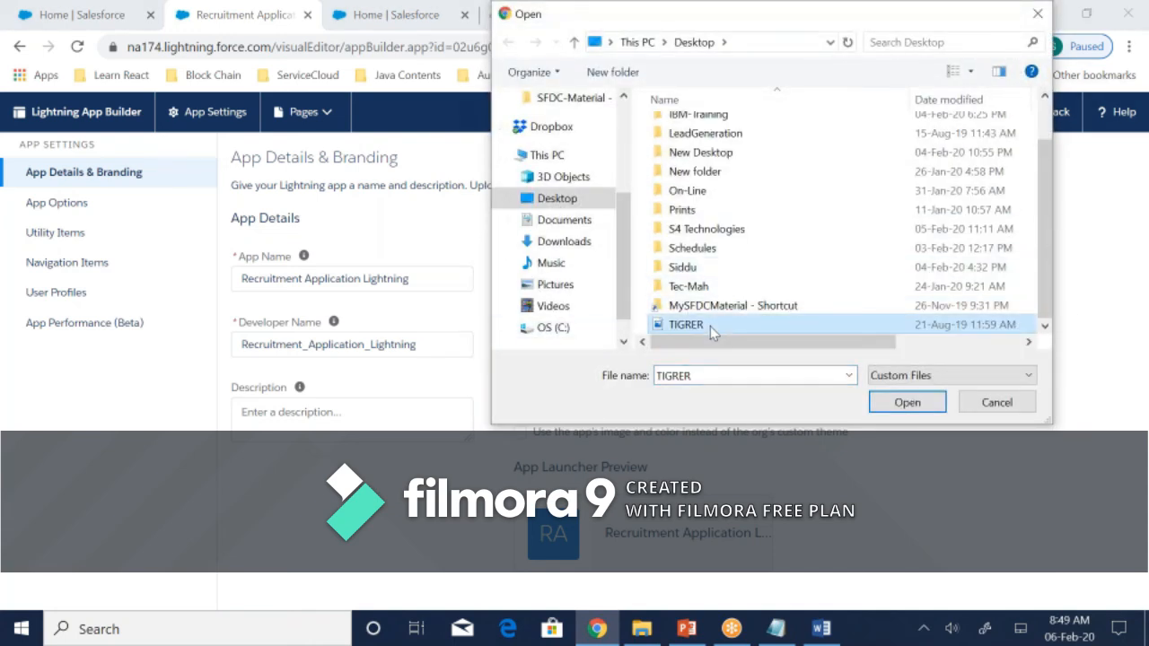
{"action": "left_click", "coordinate": [884, 404]}
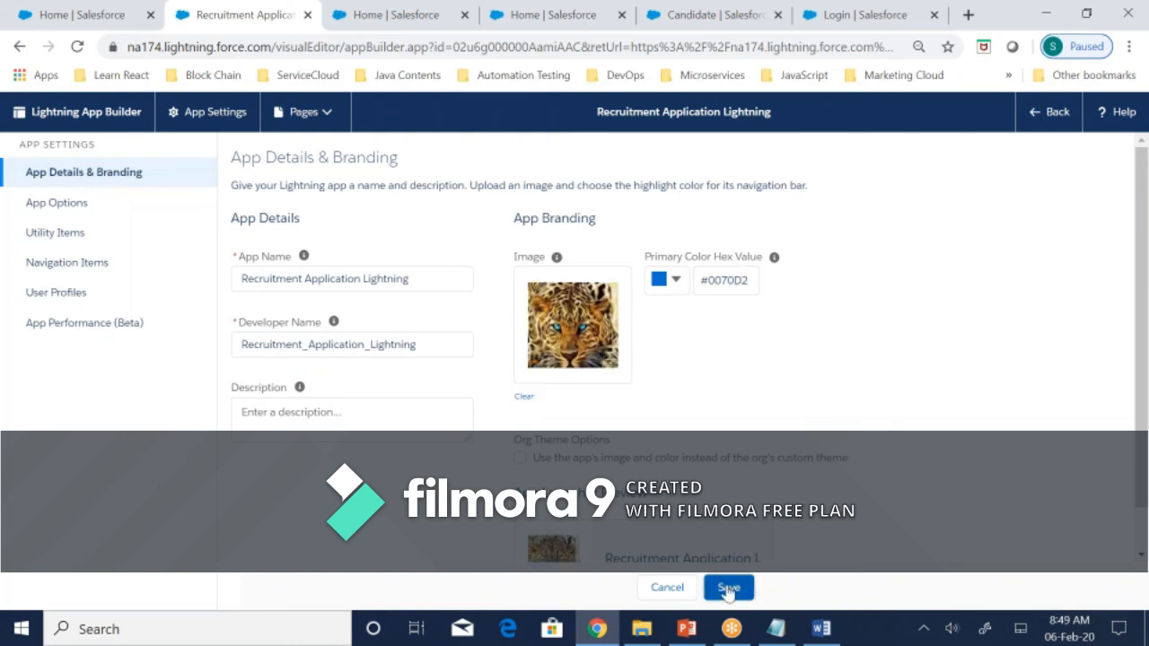
{"action": "left_click", "coordinate": [728, 589]}
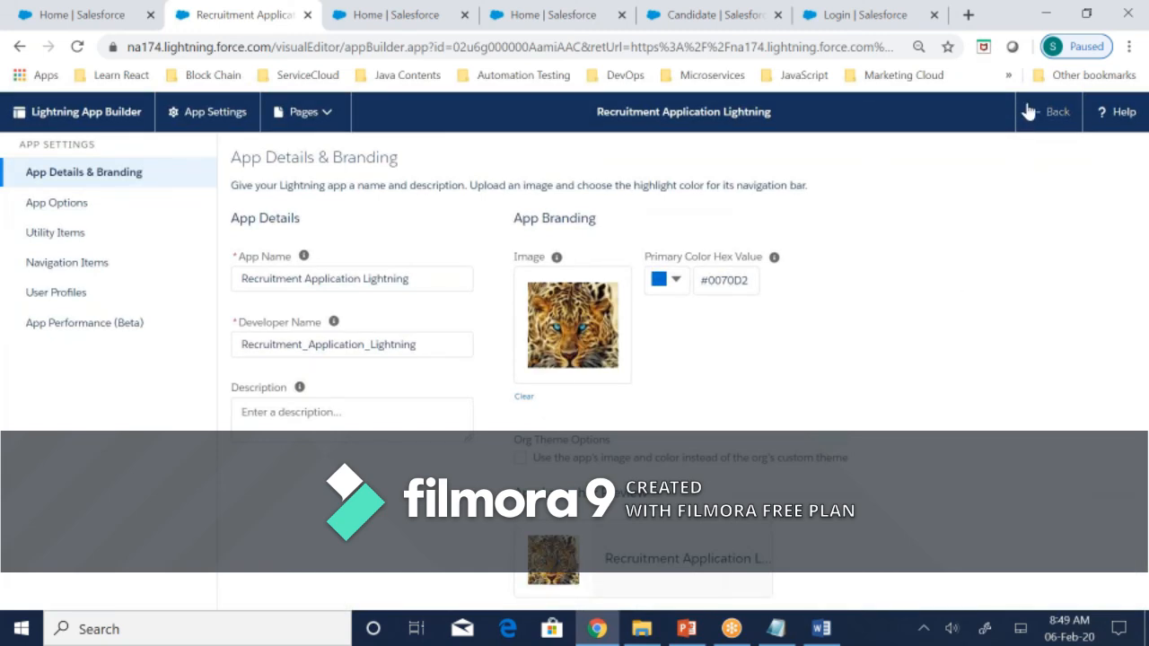
- Return from the Lightning App Builder to the App Manager and launch Recruitment Application Lightning to see its new logo
{"action": "left_click", "coordinate": [1054, 115]}
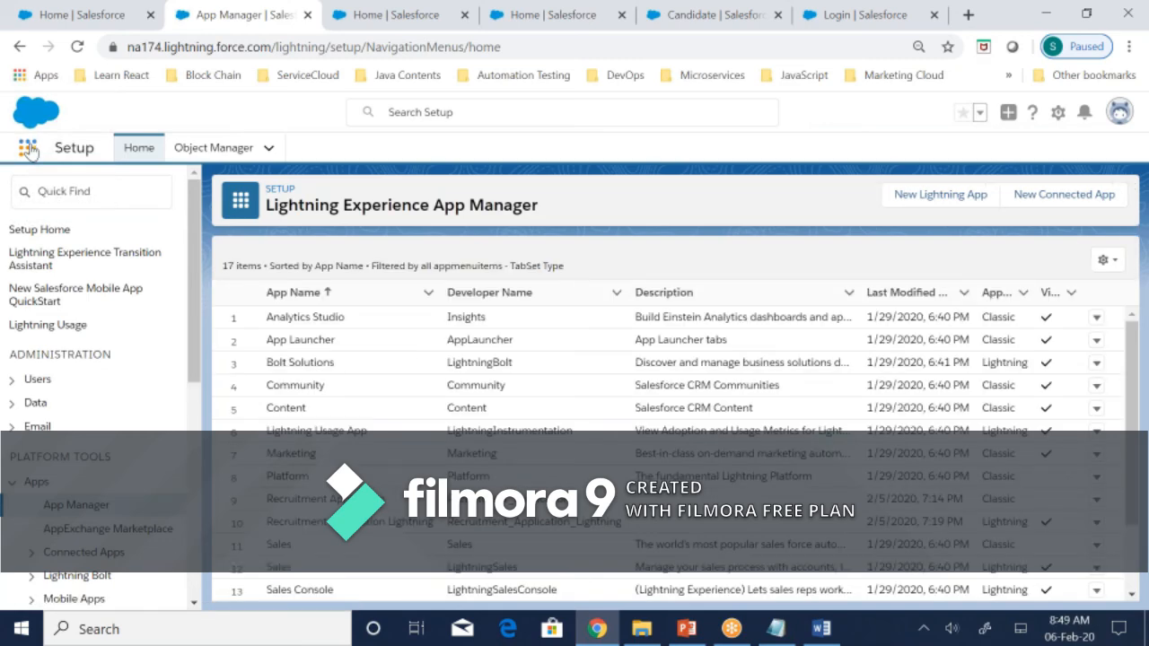
{"action": "left_click", "coordinate": [28, 149]}
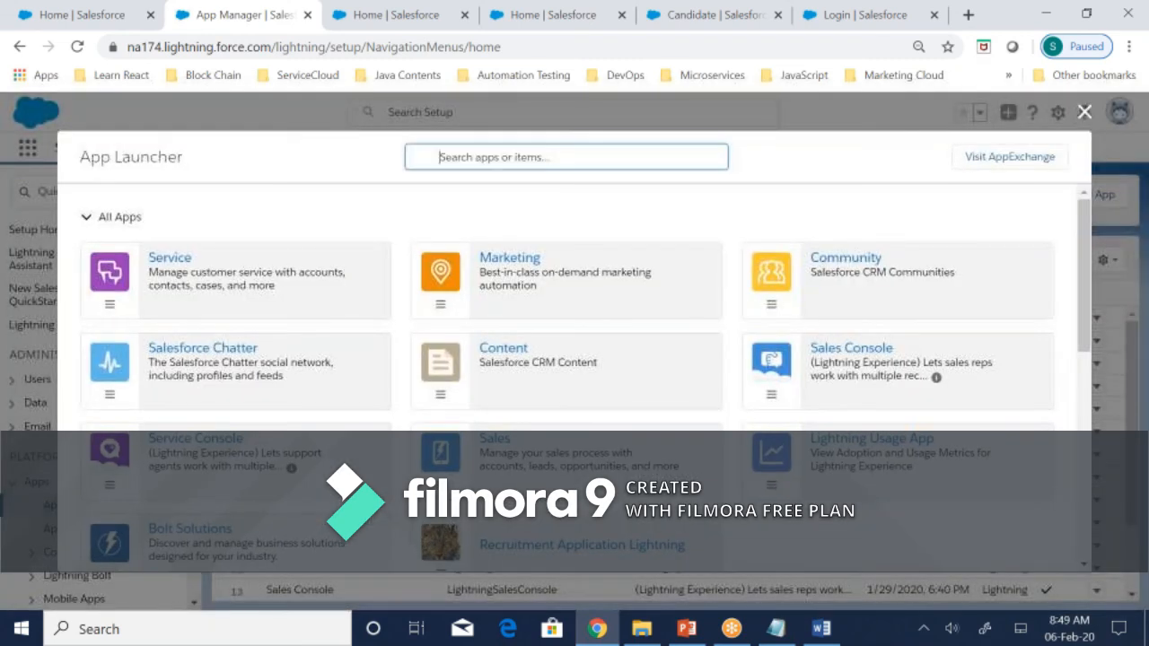
{"action": "scroll", "coordinate": [575, 359], "scroll_direction": "down", "scroll_amount": 1}
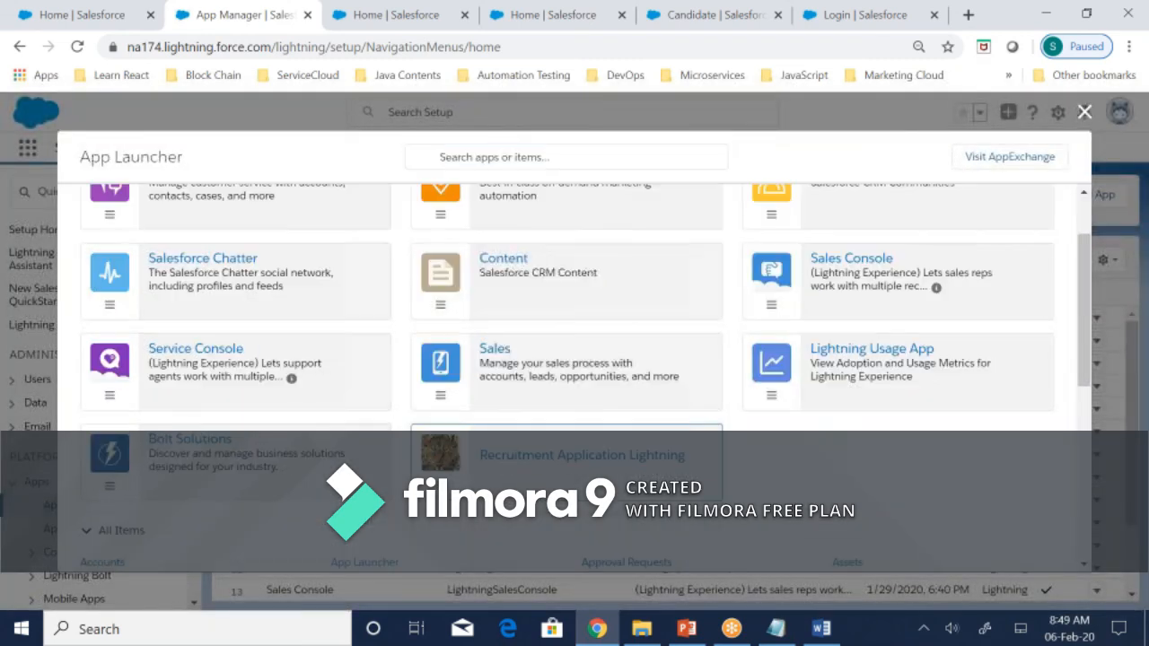
{"action": "left_click", "coordinate": [582, 455]}
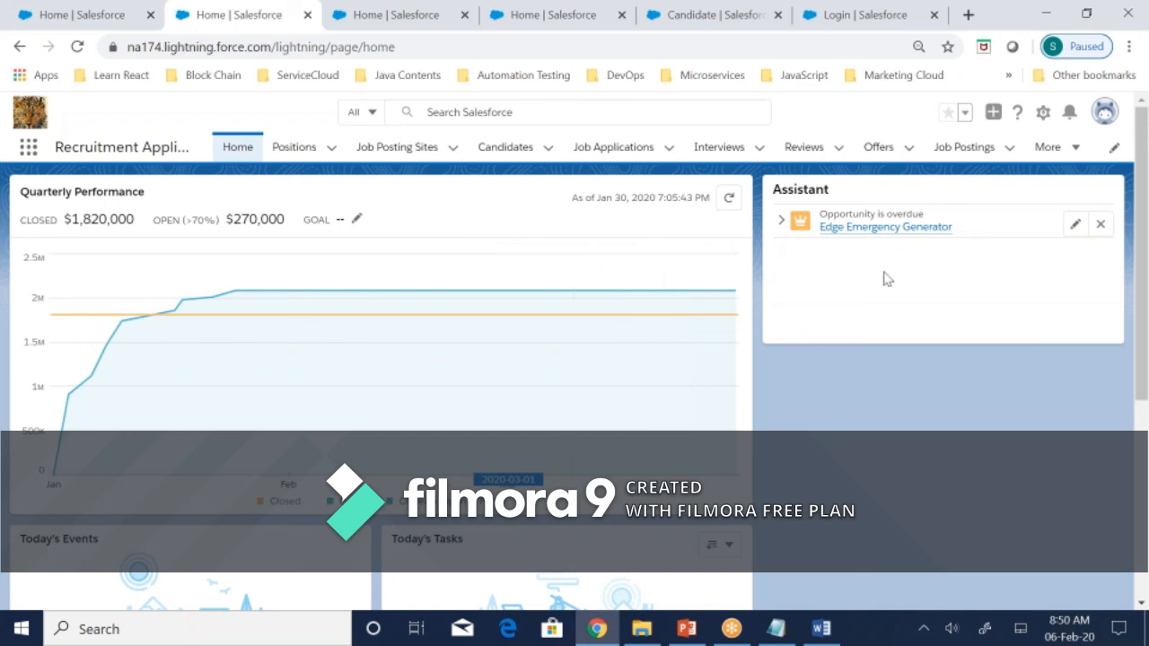
- Switch to the RootS notes in Notepad and review the Classic and Lightning ways to create an app
{"action": "left_click", "coordinate": [772, 631]}
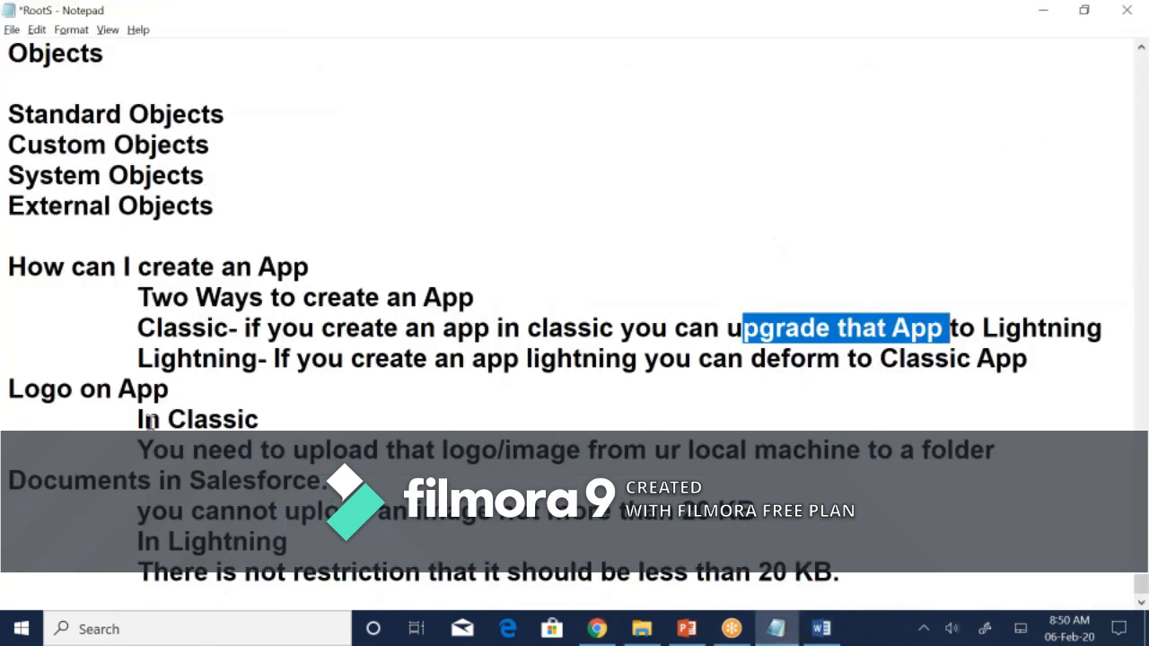
{"action": "left_click_drag", "start_coordinate": [115, 302], "coordinate": [485, 302]}
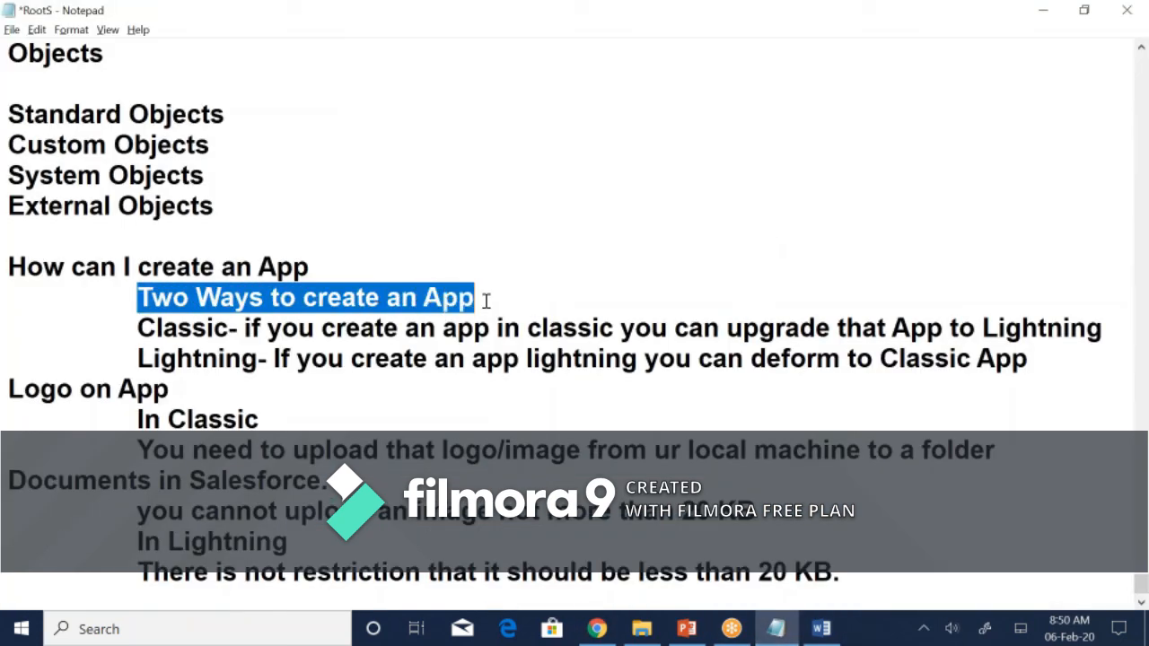
{"action": "left_click", "coordinate": [470, 359]}
{"action": "left_click", "coordinate": [137, 329]}
{"action": "left_click_drag", "start_coordinate": [141, 328], "coordinate": [230, 329]}
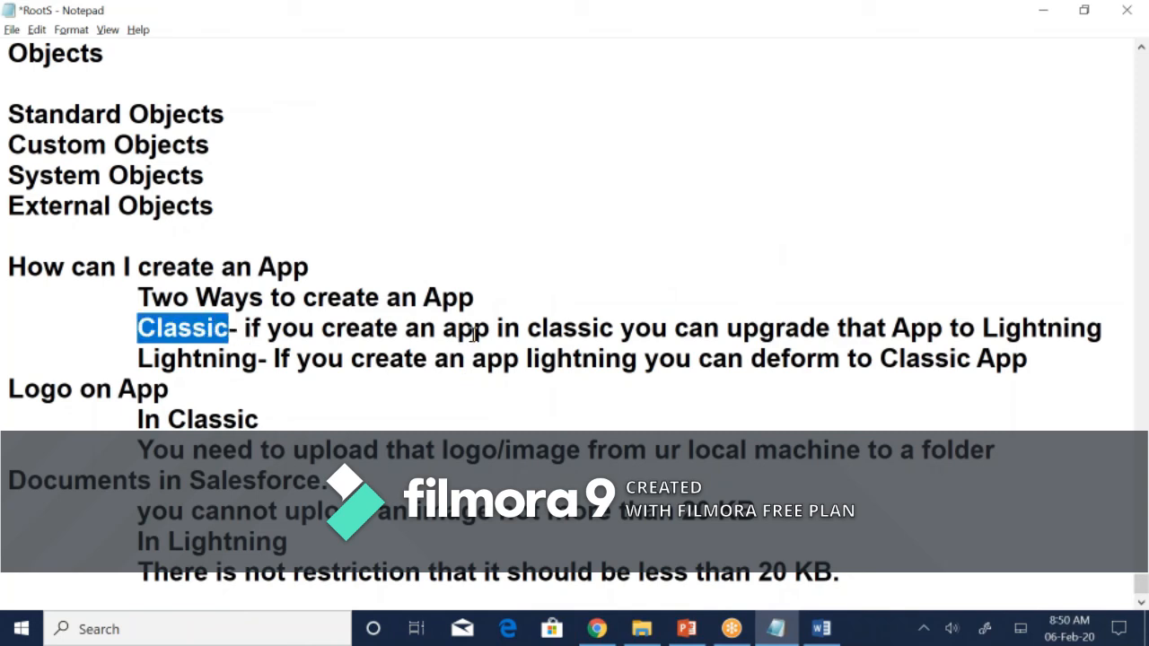
{"action": "left_click_drag", "start_coordinate": [473, 329], "coordinate": [1092, 332]}
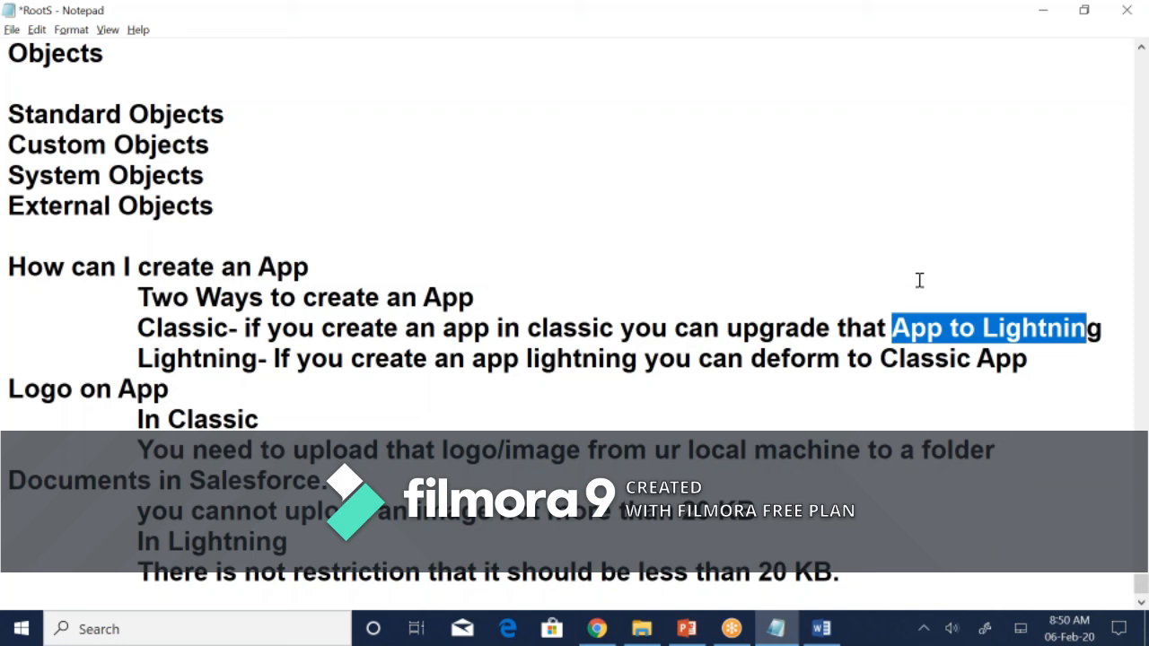
{"action": "left_click", "coordinate": [932, 337]}
{"action": "left_click_drag", "start_coordinate": [138, 329], "coordinate": [206, 328]}
{"action": "left_click", "coordinate": [279, 359]}
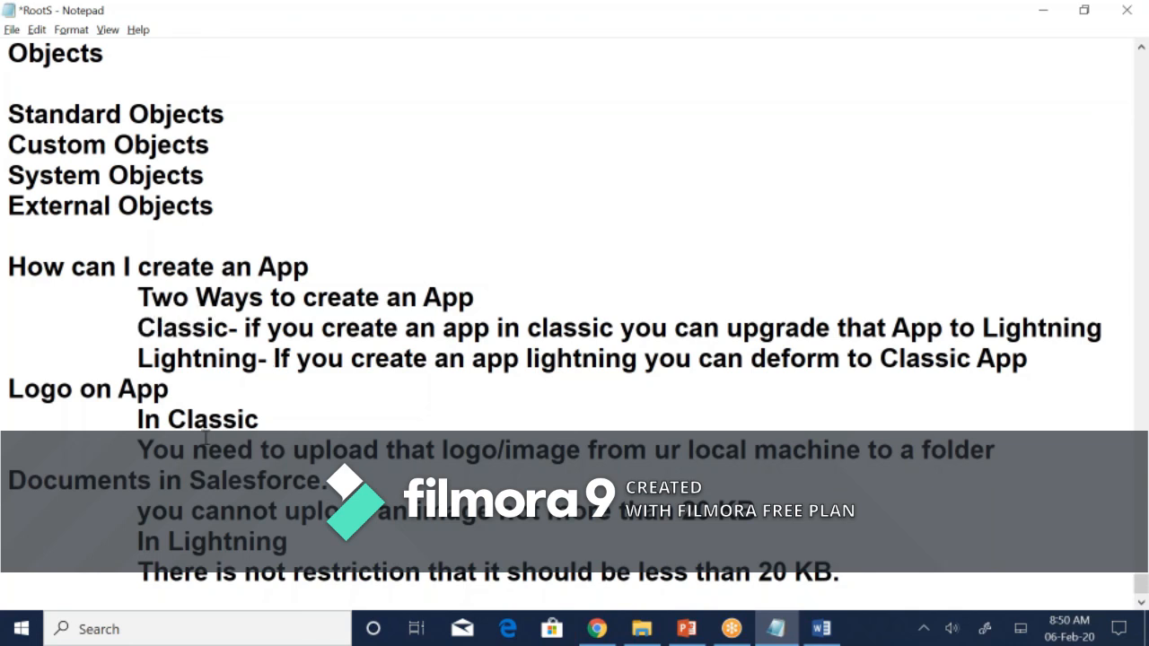
- Review the "Logo on App" notes on uploading a logo image in Classic and in Lightning
{"action": "left_click_drag", "start_coordinate": [137, 449], "coordinate": [449, 480]}
{"action": "left_click", "coordinate": [458, 467]}
{"action": "left_click_drag", "start_coordinate": [582, 452], "coordinate": [778, 453]}
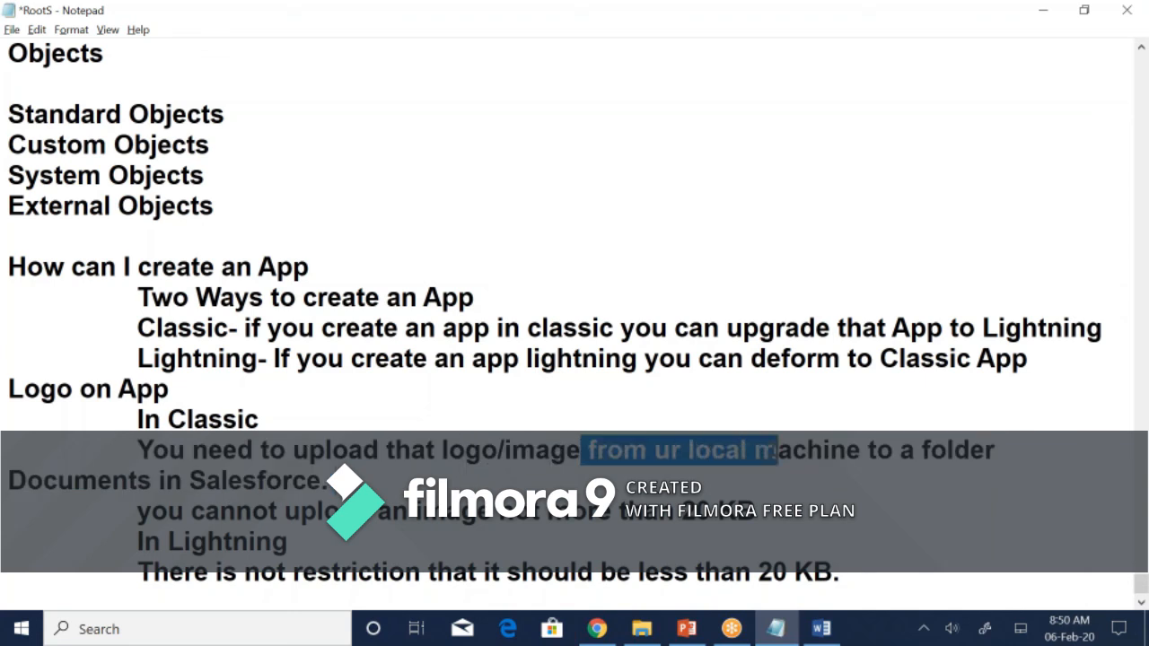
{"action": "left_click", "coordinate": [881, 449]}
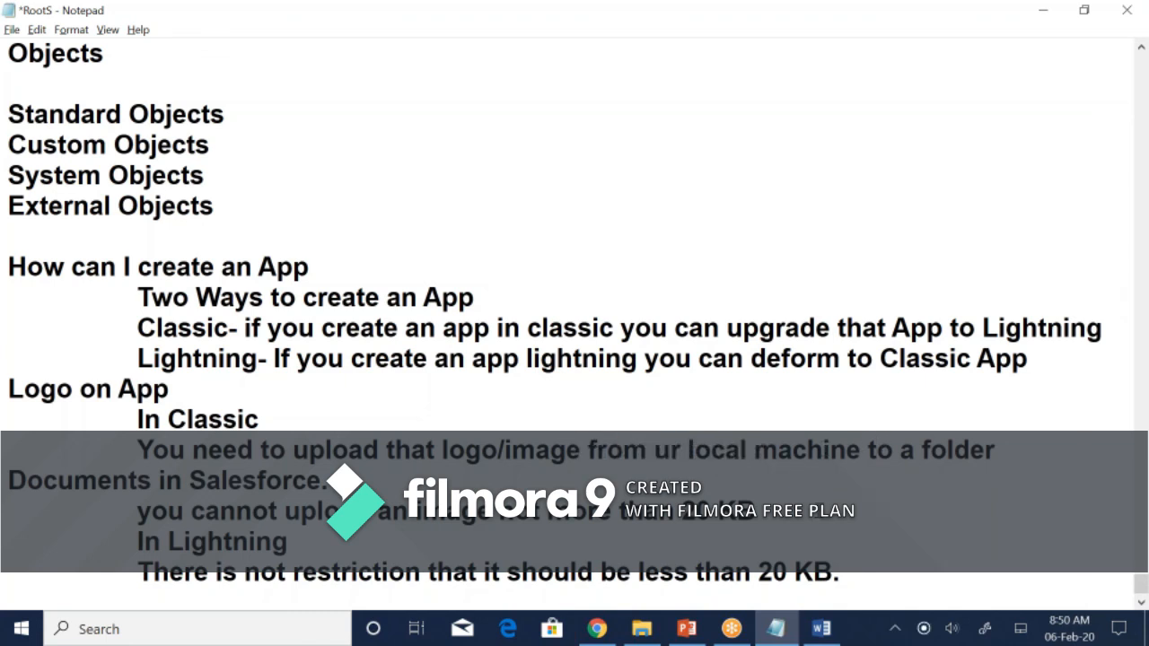
{"action": "key", "text": "Up"}
{"action": "left_click_drag", "start_coordinate": [125, 510], "coordinate": [682, 513]}
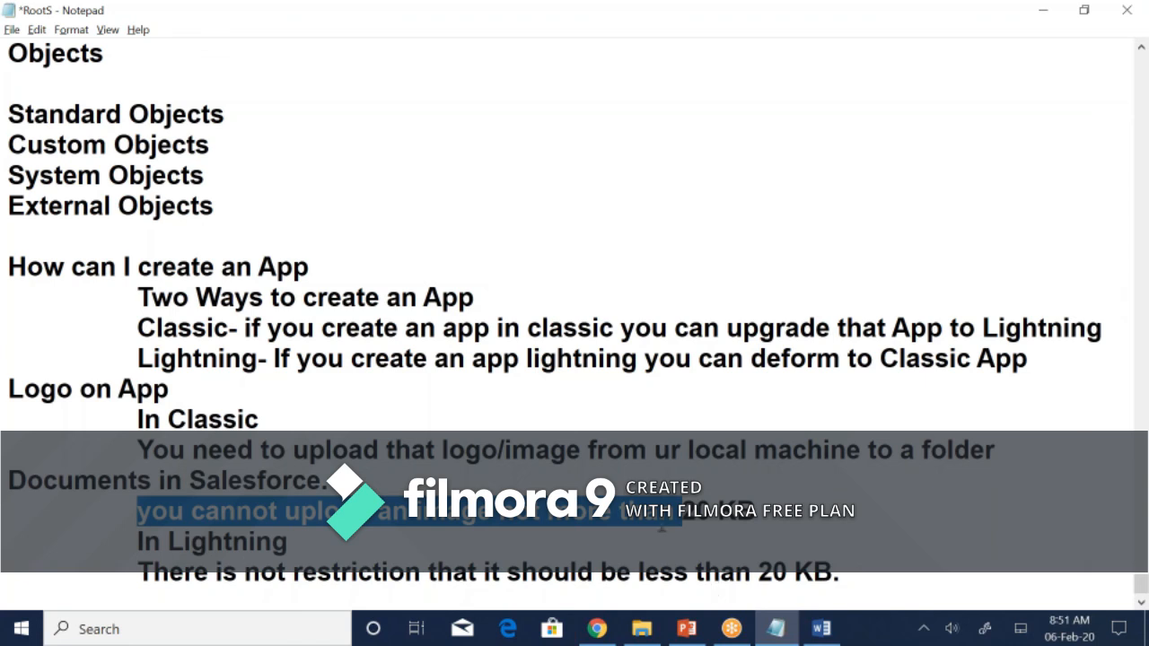
{"action": "left_click", "coordinate": [207, 443]}
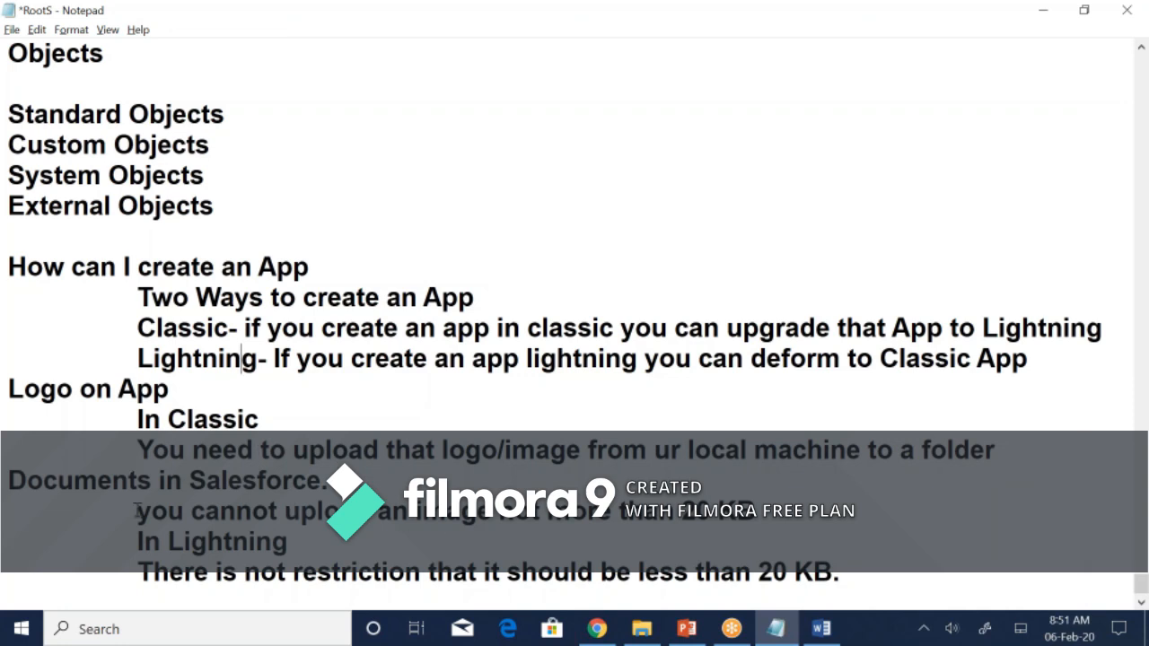
{"action": "left_click_drag", "start_coordinate": [135, 547], "coordinate": [377, 556]}
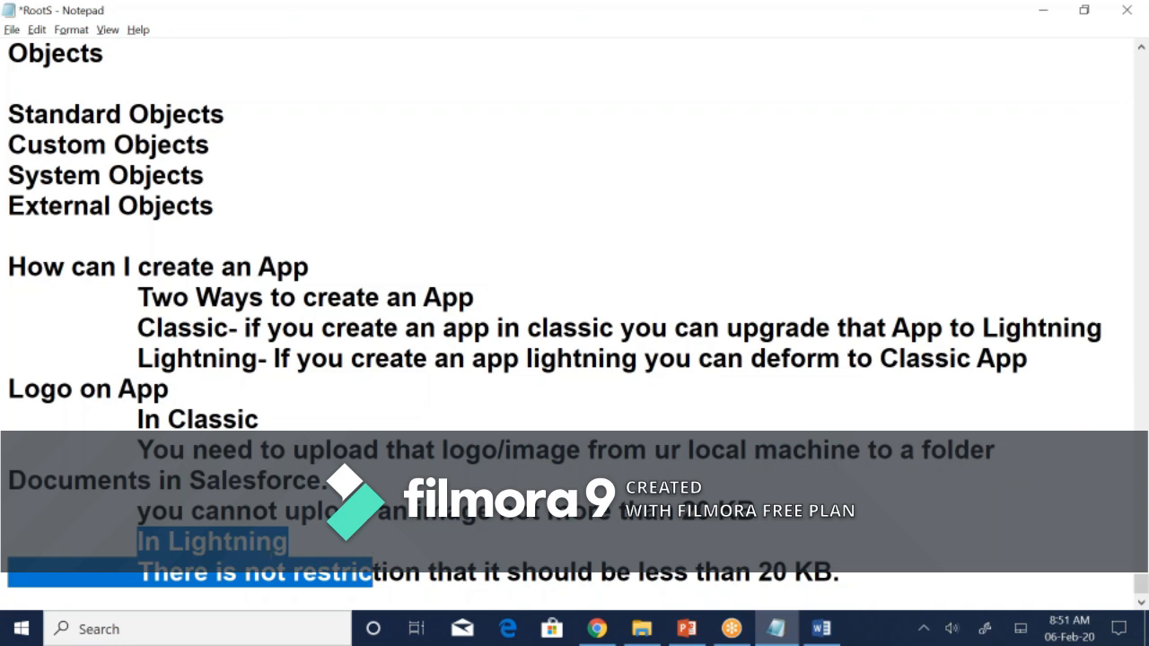
{"action": "left_click", "coordinate": [247, 559]}
{"action": "left_click", "coordinate": [164, 559]}
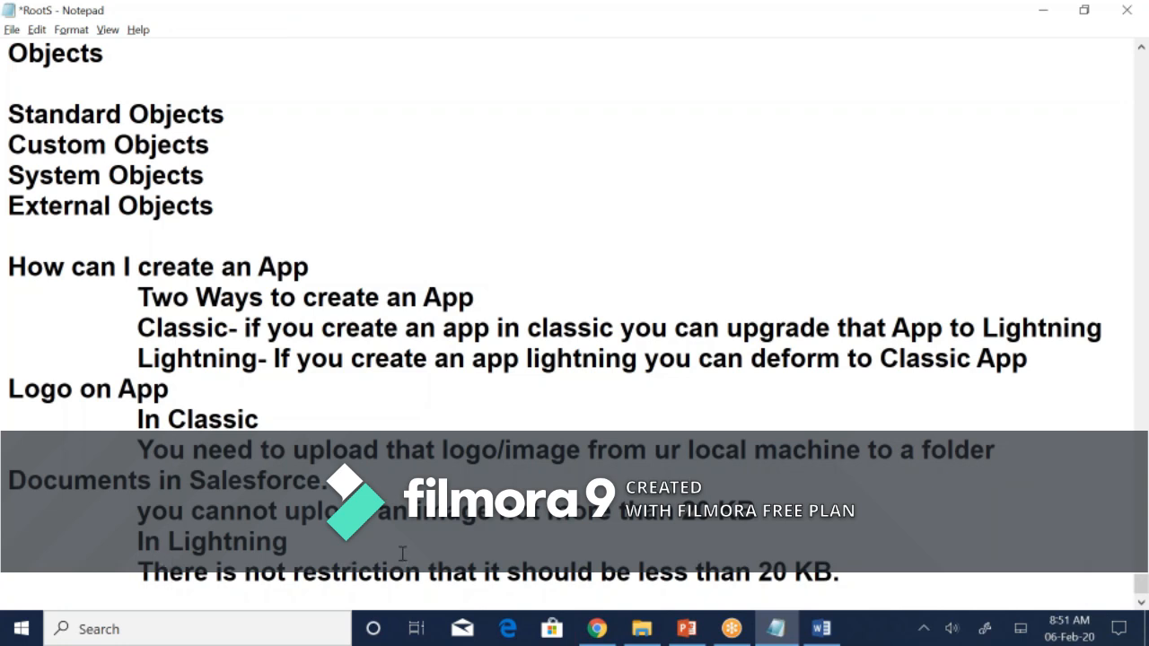
{"action": "left_click_drag", "start_coordinate": [406, 572], "coordinate": [359, 571]}
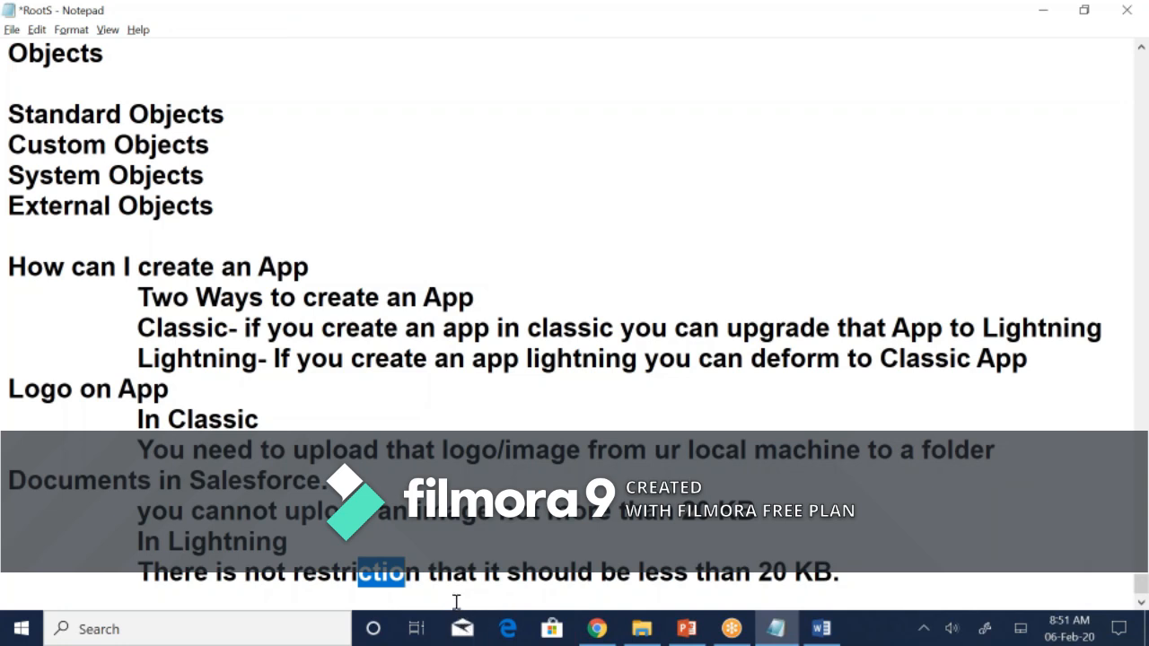
{"action": "left_click", "coordinate": [459, 555]}
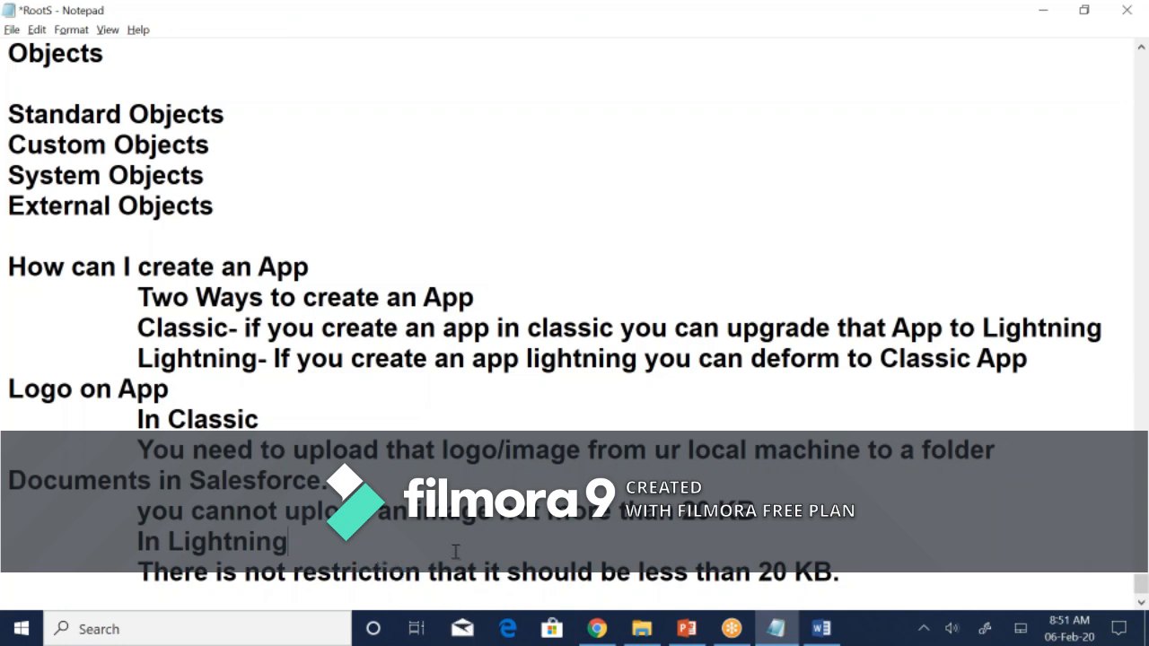
- Change the image size limit in the "In Lightning" logo note to 5 MB
{"action": "left_click", "coordinate": [787, 572]}
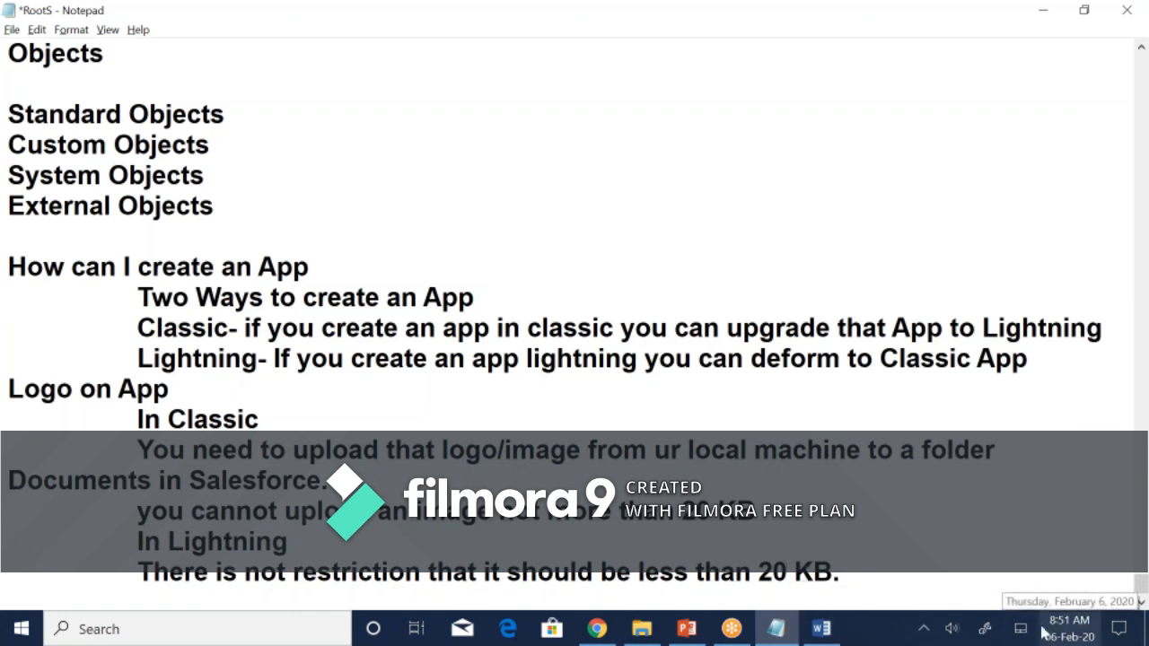
{"action": "key", "text": "BackSpace"}
{"action": "key", "text": "BackSpace"}
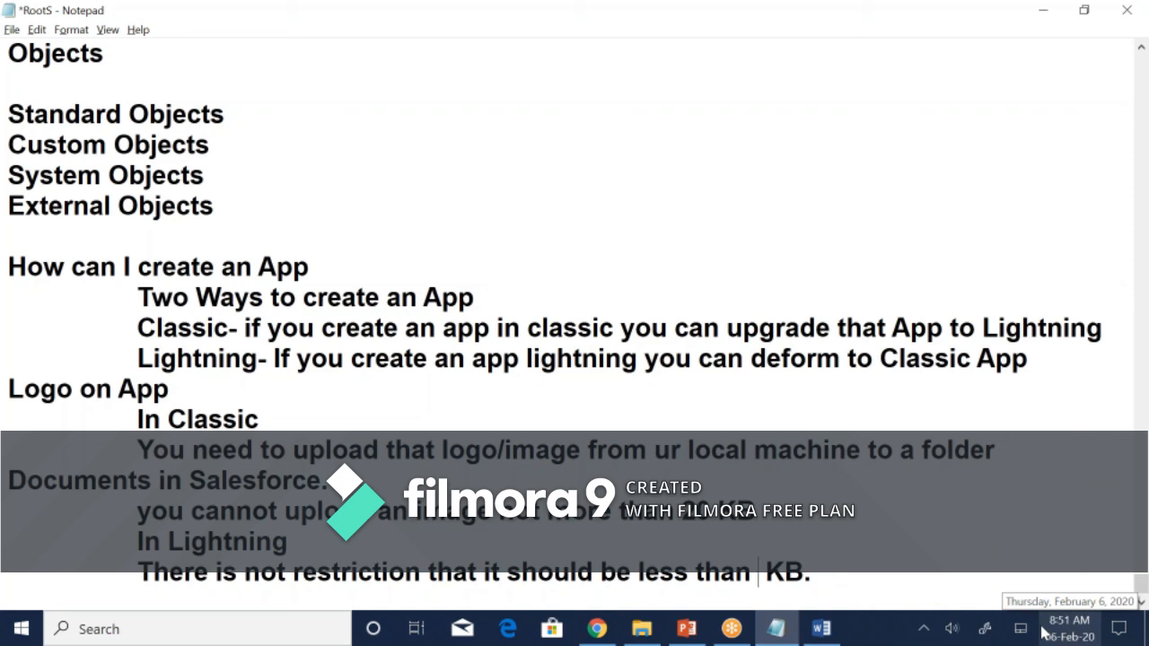
{"action": "type", "text": "5"}
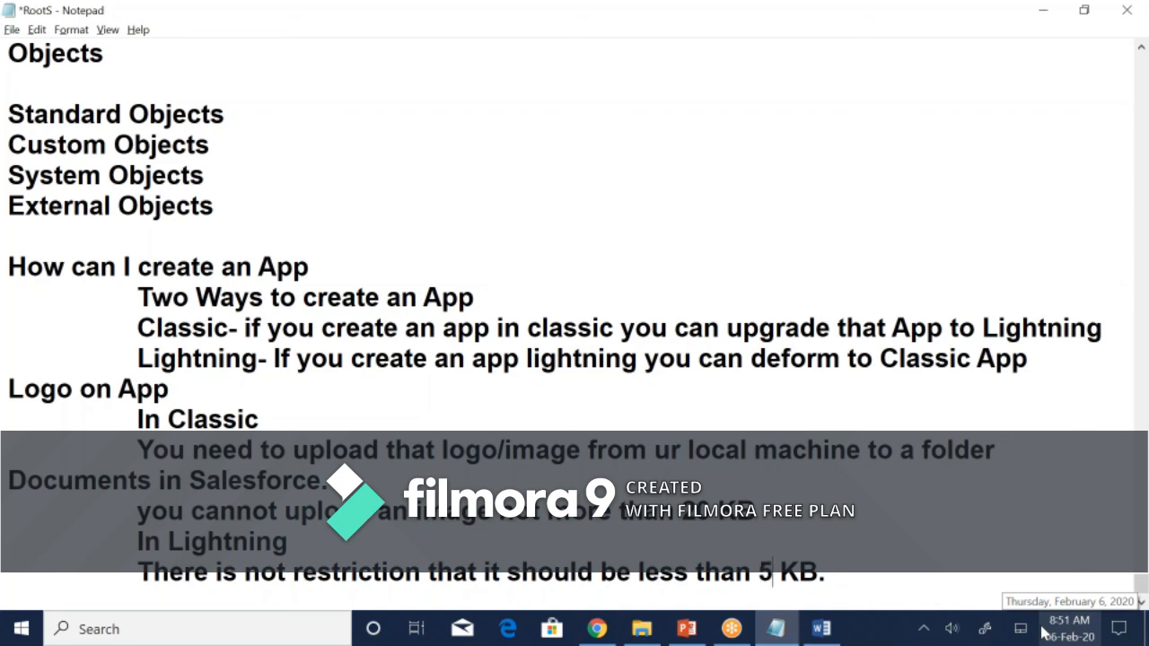
{"action": "key", "text": "Delete"}
{"action": "key", "text": "Delete"}
{"action": "key", "text": "Delete"}
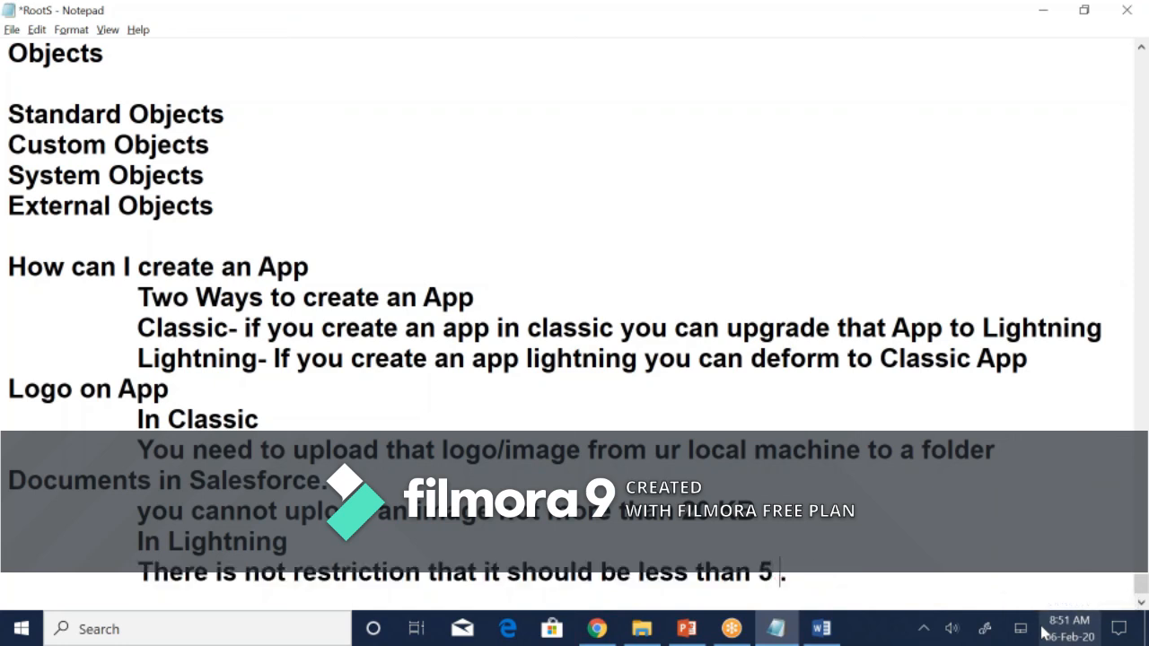
{"action": "type", "text": "MB"}
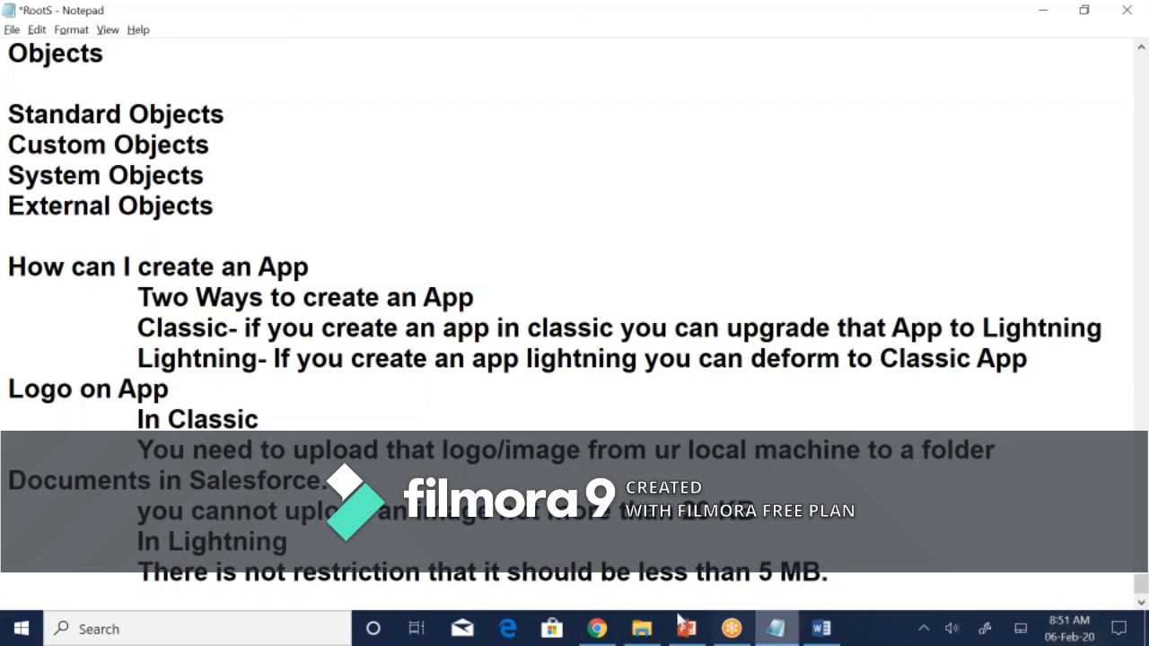
- Check the app page in the browser, then return to the notes and review the Create App, Create Tab and Add a Logo topics
{"action": "left_click", "coordinate": [597, 628]}
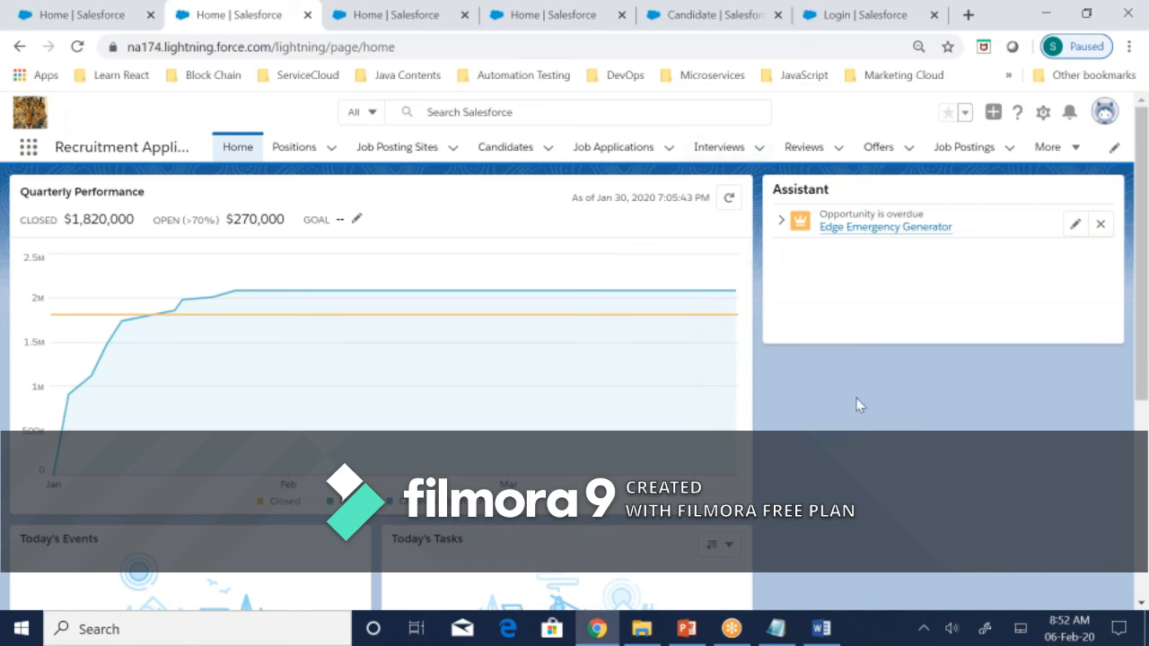
{"action": "left_click", "coordinate": [776, 628]}
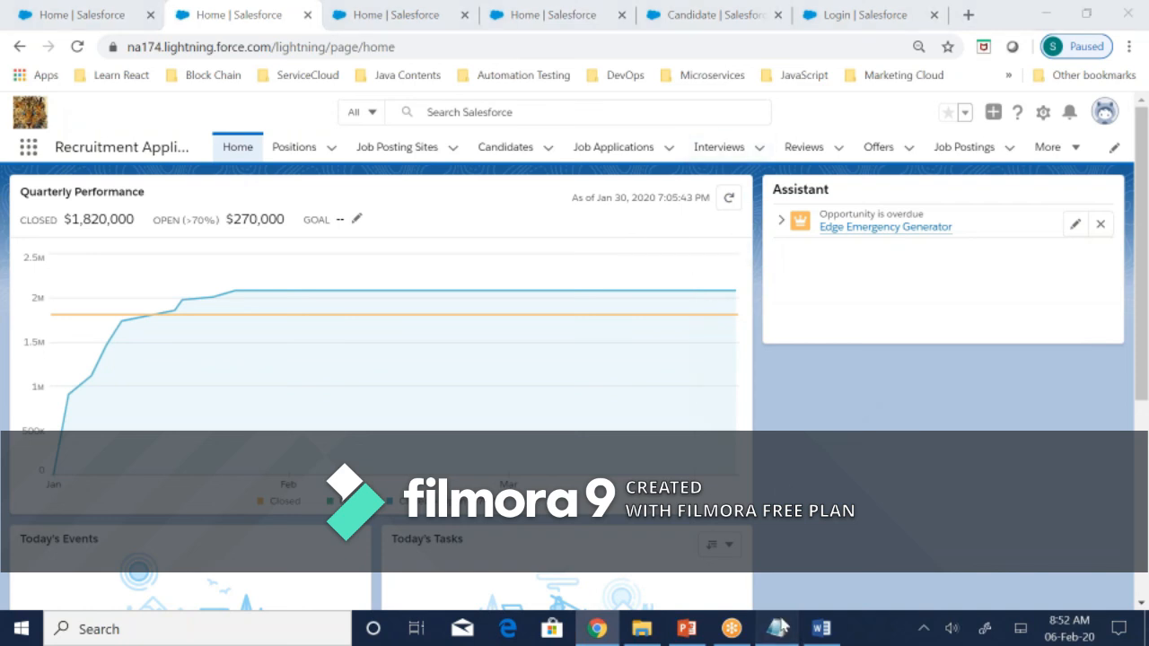
{"action": "scroll", "coordinate": [74, 429], "scroll_direction": "up", "scroll_amount": 1}
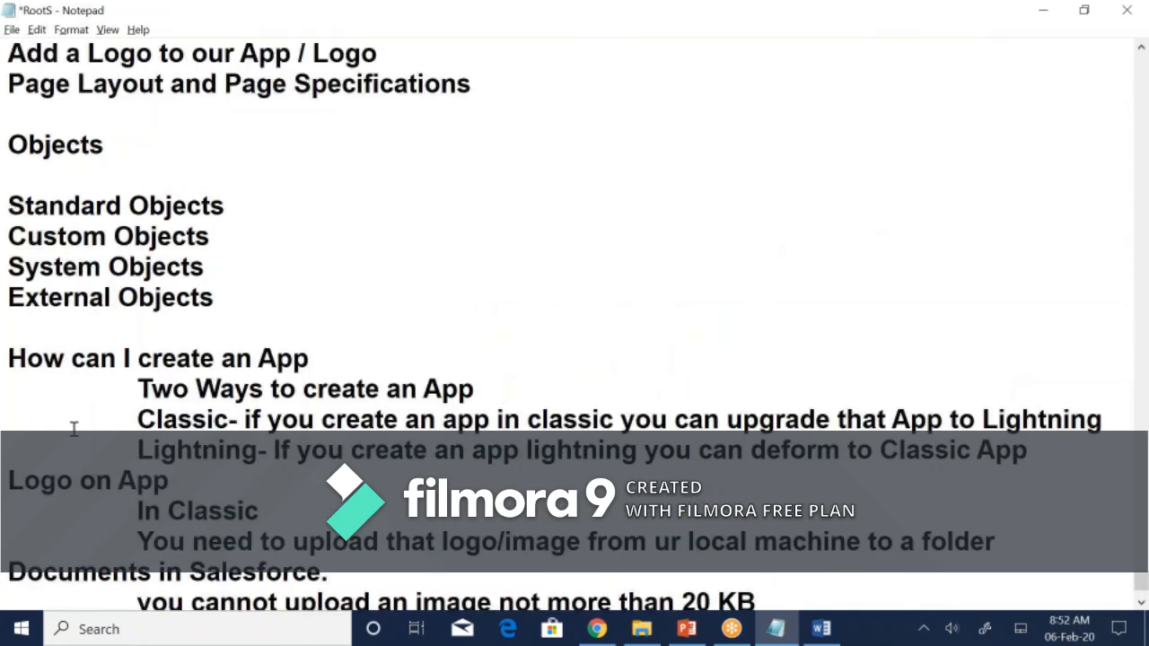
{"action": "scroll", "coordinate": [74, 429], "scroll_direction": "up", "scroll_amount": 3}
{"action": "left_click_drag", "start_coordinate": [8, 267], "coordinate": [68, 297]}
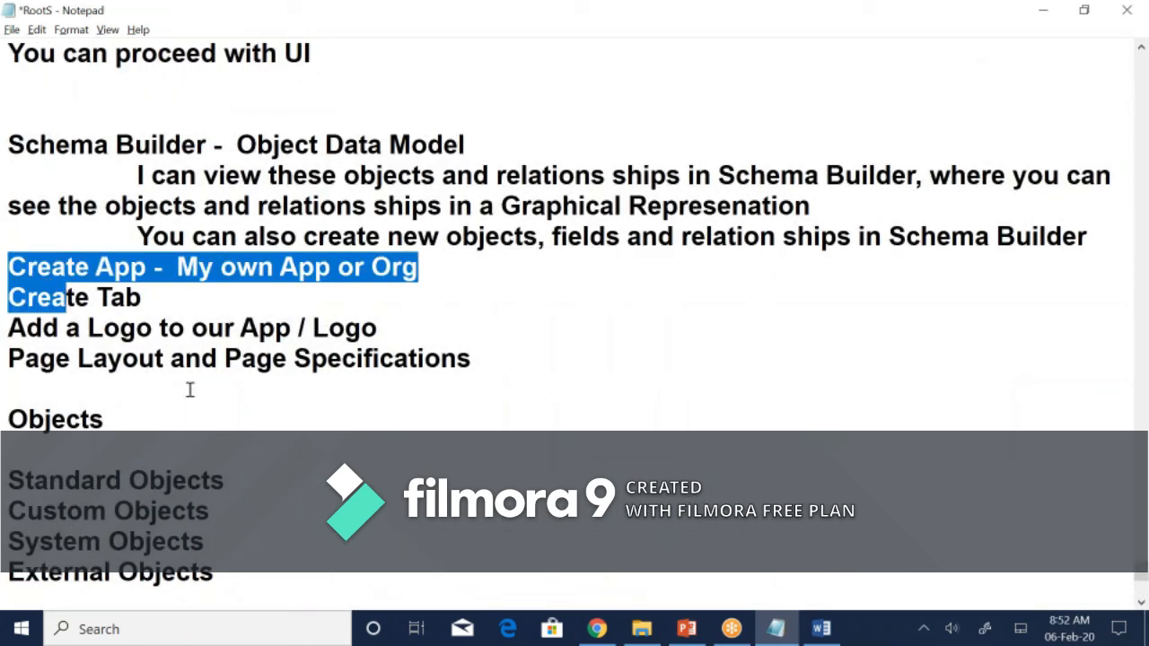
{"action": "left_click", "coordinate": [157, 283]}
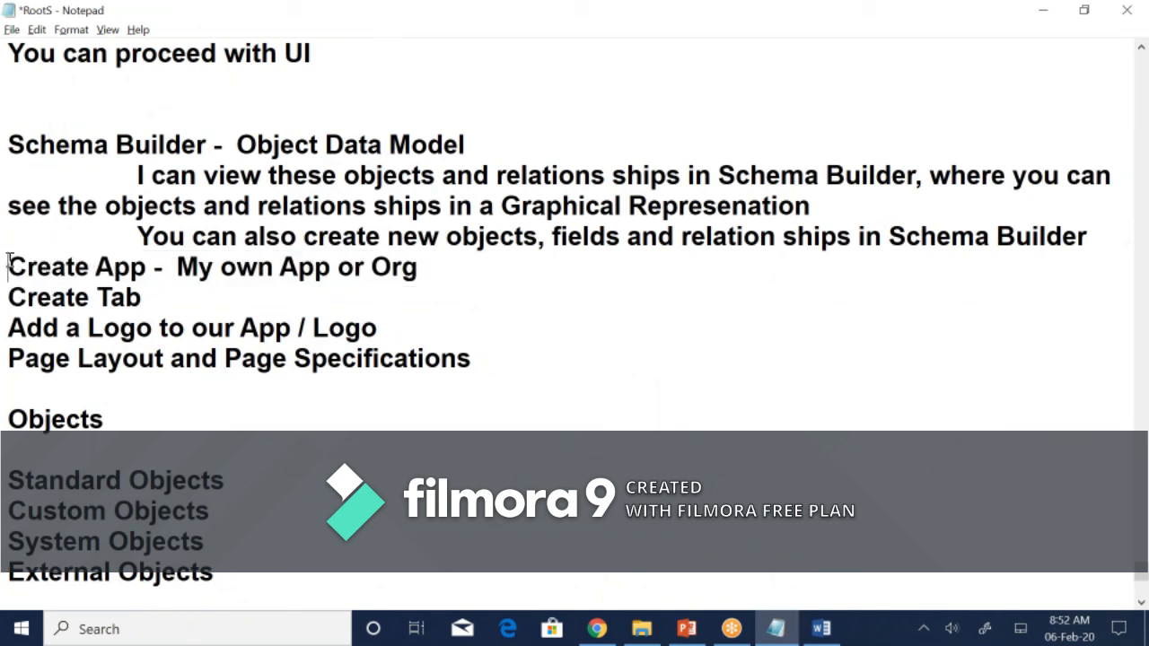
{"action": "left_click_drag", "start_coordinate": [8, 265], "coordinate": [427, 331]}
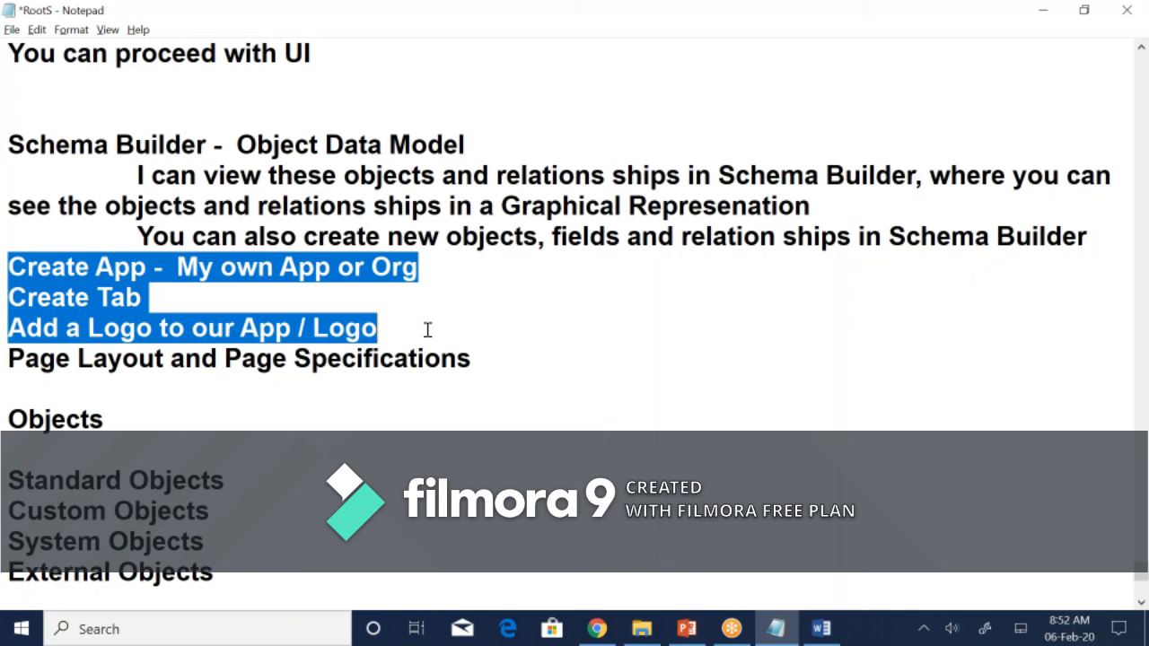
{"action": "left_click", "coordinate": [696, 29]}
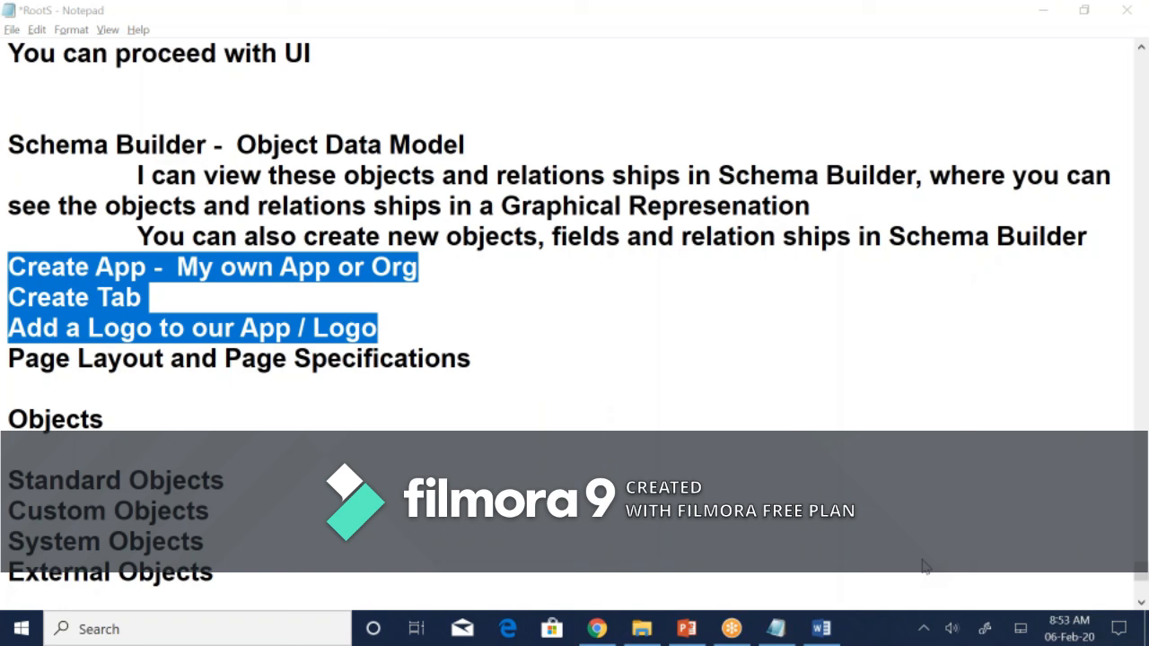
{"action": "left_click", "coordinate": [485, 357]}
{"action": "left_click", "coordinate": [505, 338]}
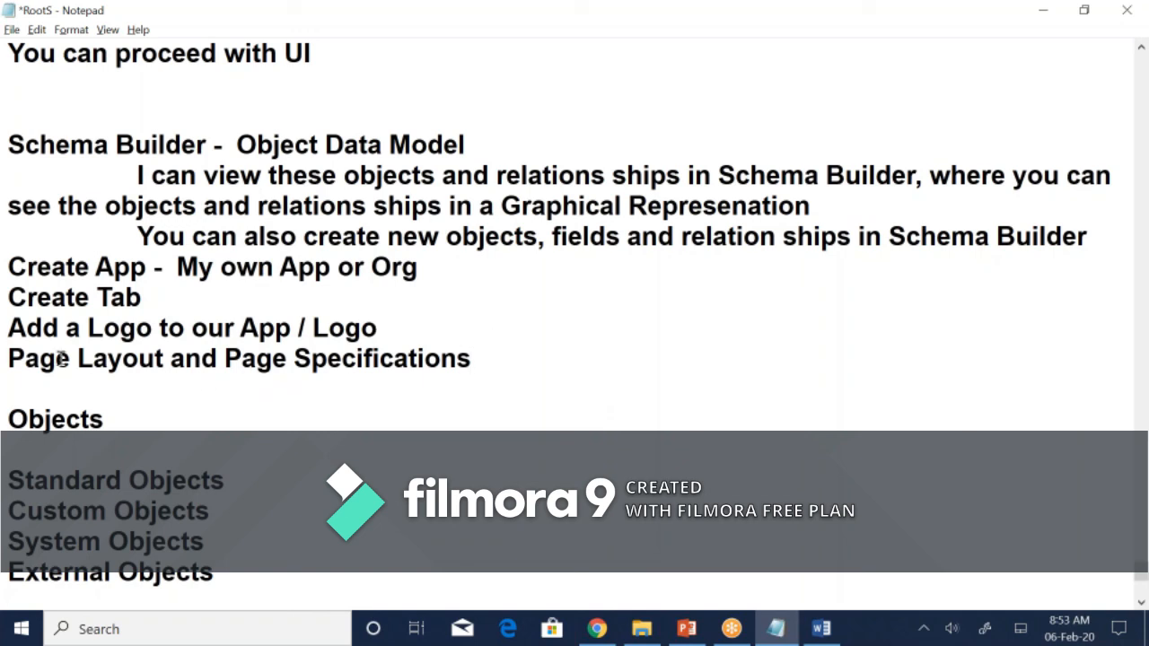
- Move the line "Page Layout and Page Specifications" from the topic list above Objects to the end of the notes
{"action": "left_click_drag", "start_coordinate": [9, 359], "coordinate": [500, 371]}
{"action": "key", "text": "ctrl+c"}
{"action": "key", "text": "Delete"}
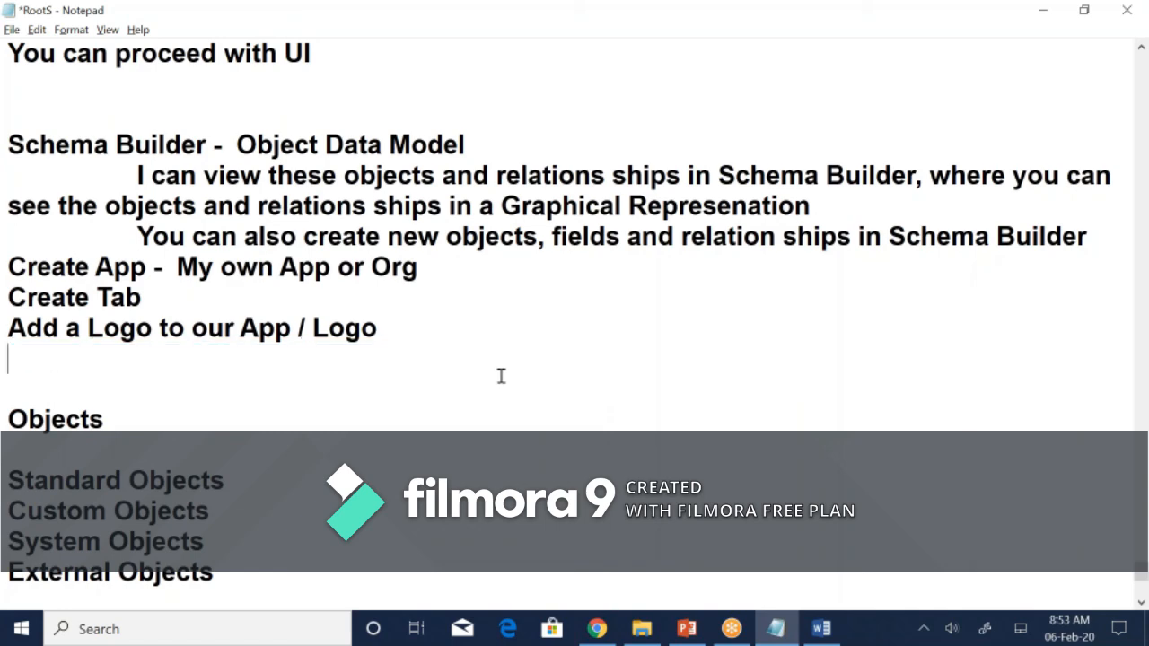
{"action": "scroll", "coordinate": [501, 376], "scroll_direction": "down", "scroll_amount": 1}
{"action": "scroll", "coordinate": [501, 376], "scroll_direction": "down", "scroll_amount": 3}
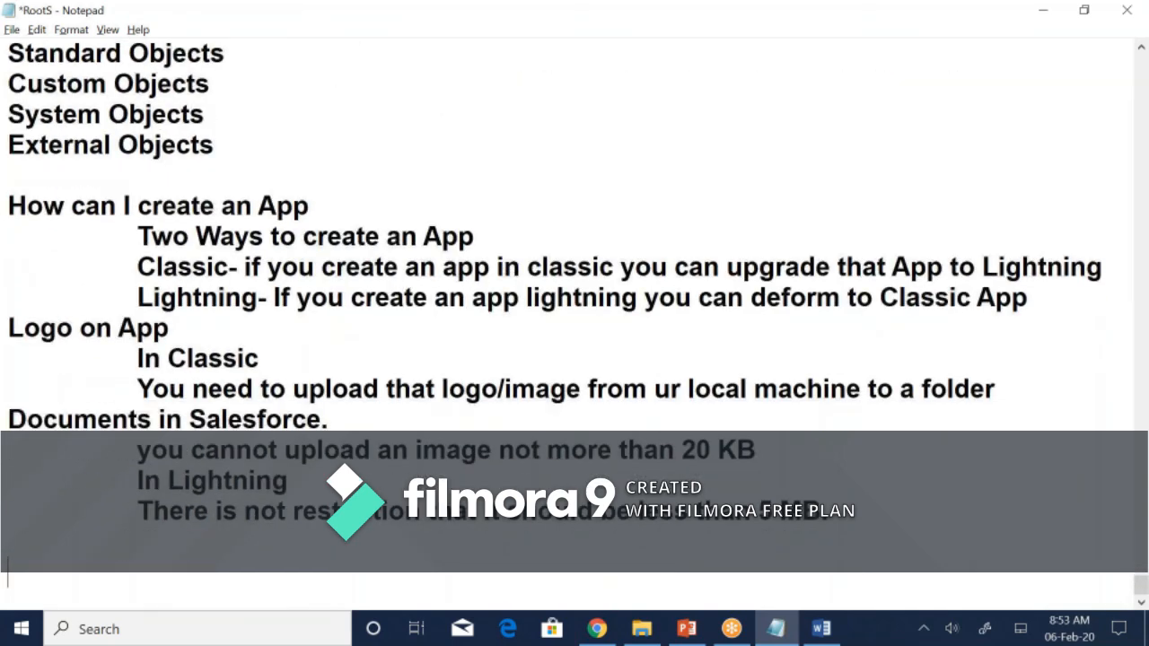
{"action": "key", "text": "ctrl+v"}
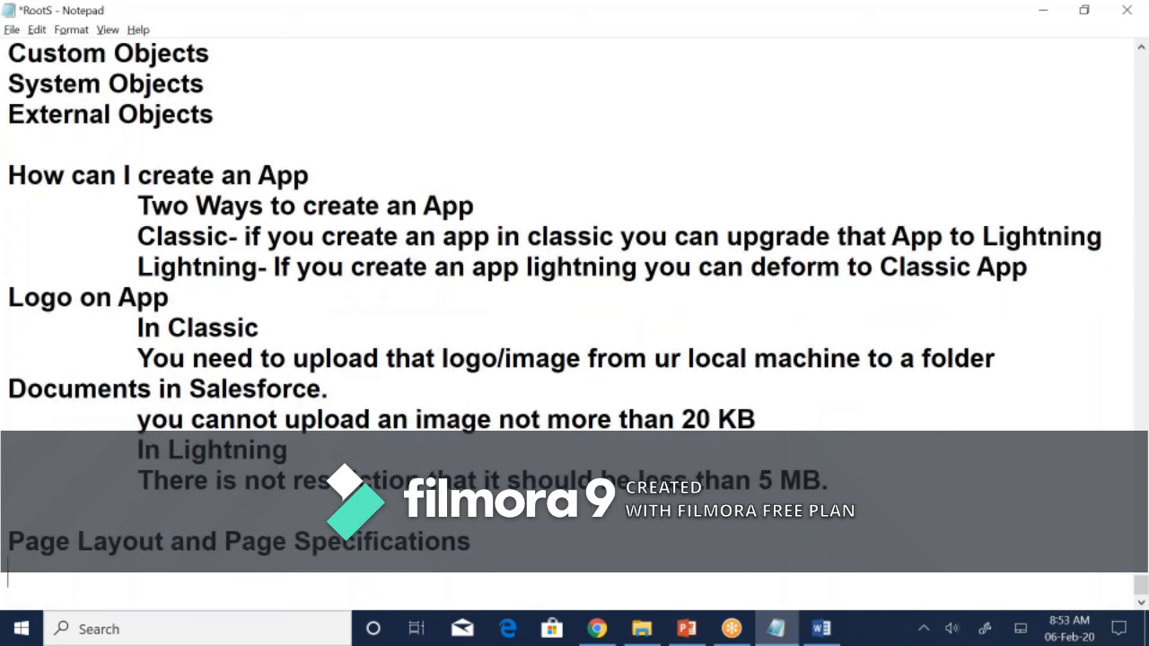
- Add the topics "Profiles", "Uers" and "Roles" on separate lines below "Page Layout and Page Specifications"
{"action": "type", "text": "Profiles"}
{"action": "key", "text": "Return"}
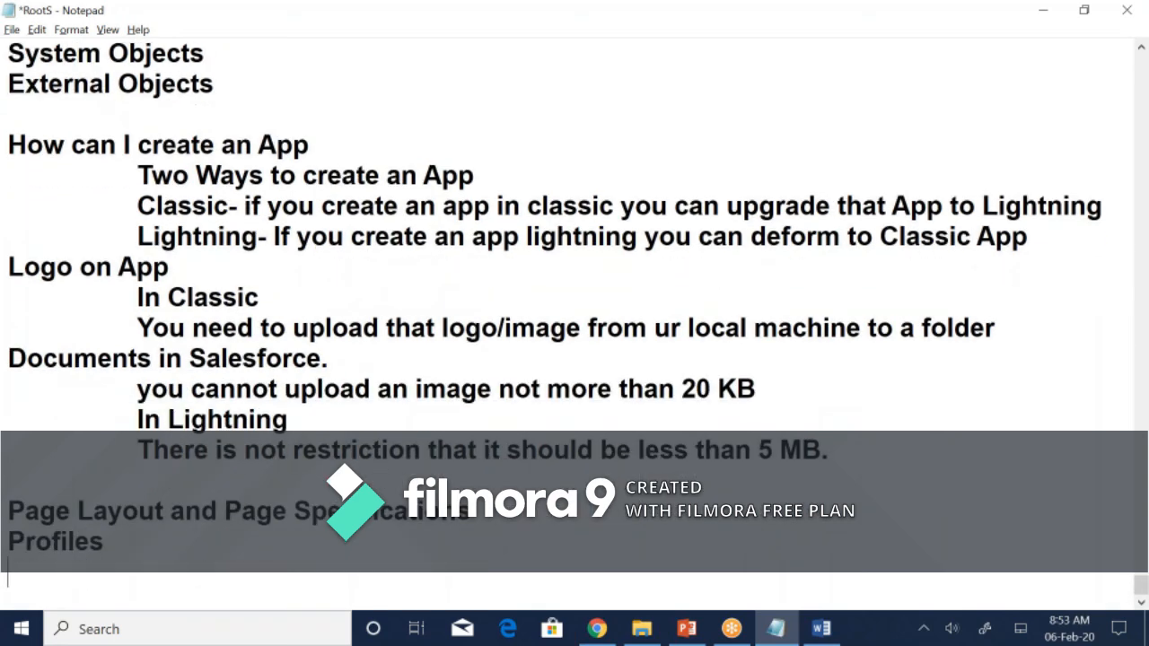
{"action": "type", "text": "Uers"}
{"action": "key", "text": "Return"}
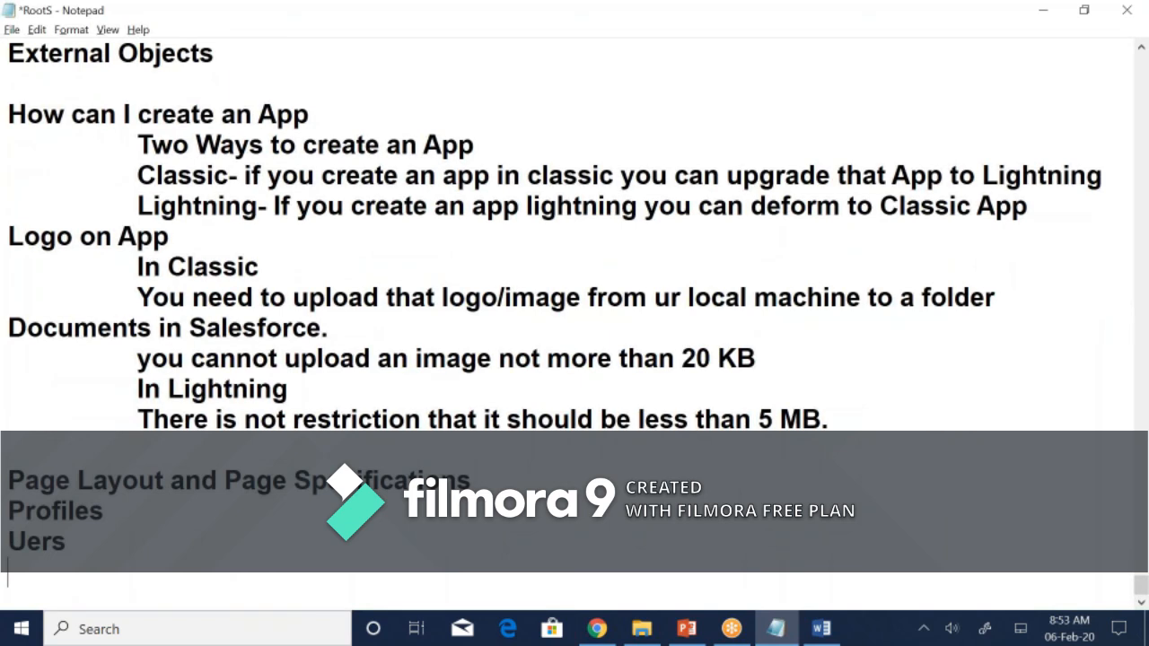
{"action": "type", "text": "Roles"}
{"action": "key", "text": "Return"}
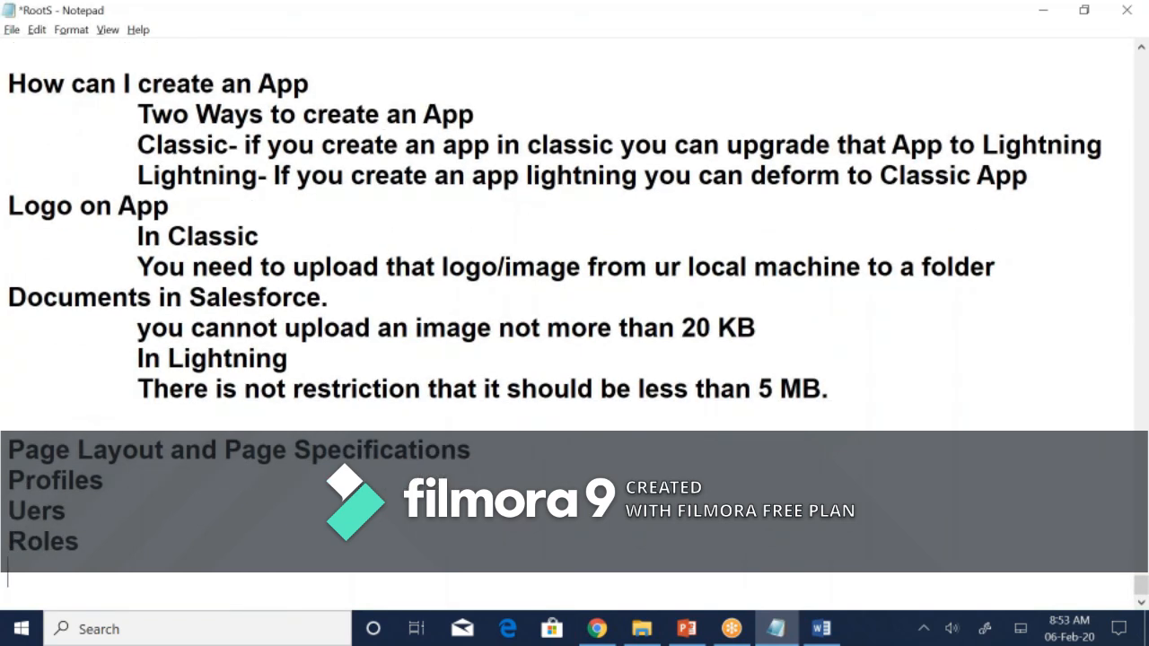